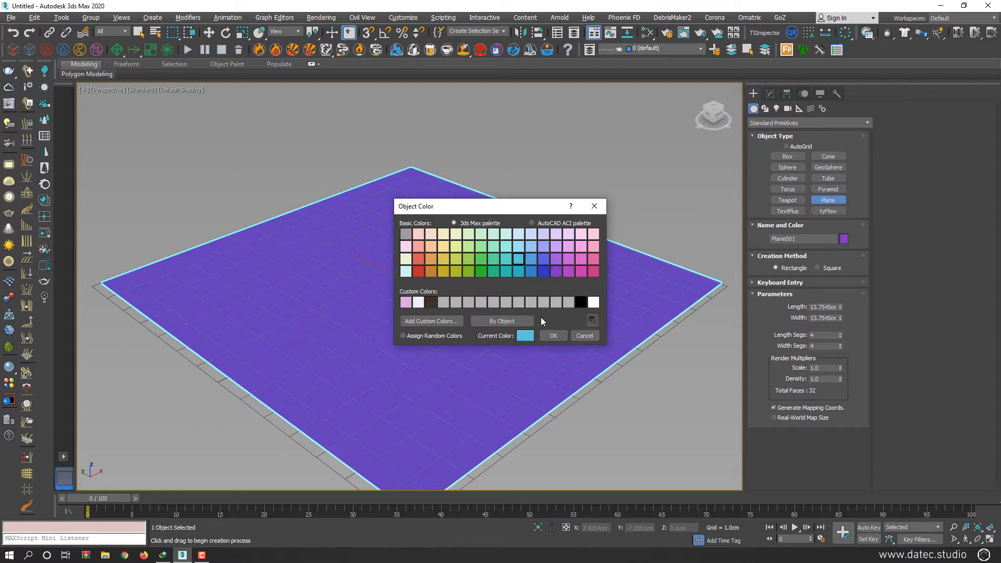
- Set the plane's object color to light blue and show edged faces in the viewport
left_click(553, 336)
right_click(499, 310)
key("F4")
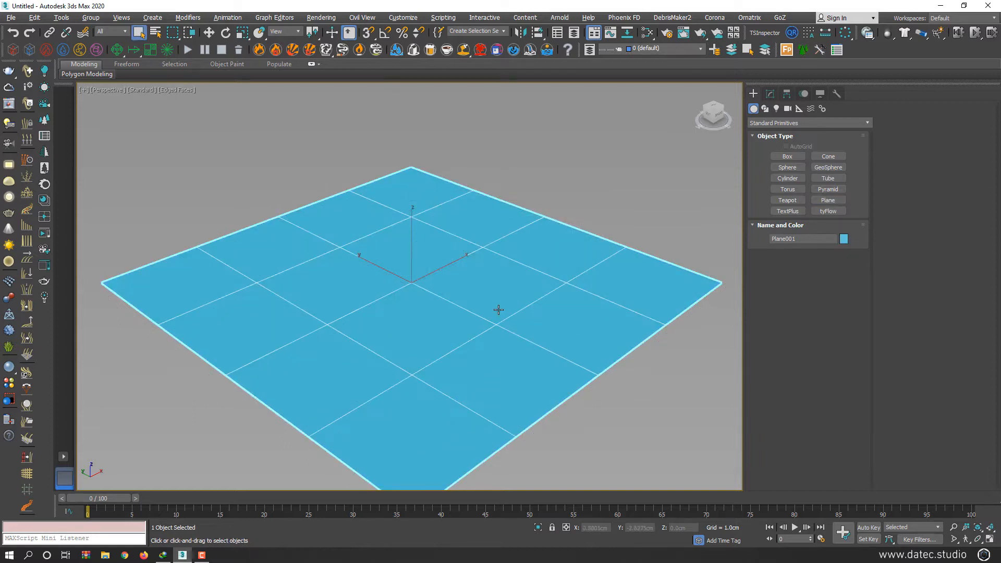
- Convert the plane to an Editable Poly and smooth its mesh four times to make it dense
right_click(444, 264)
mouse_move(519, 365)
left_click(580, 381)
key("ctrl+m")
key("ctrl+m")
key("ctrl+m")
key("ctrl+m")
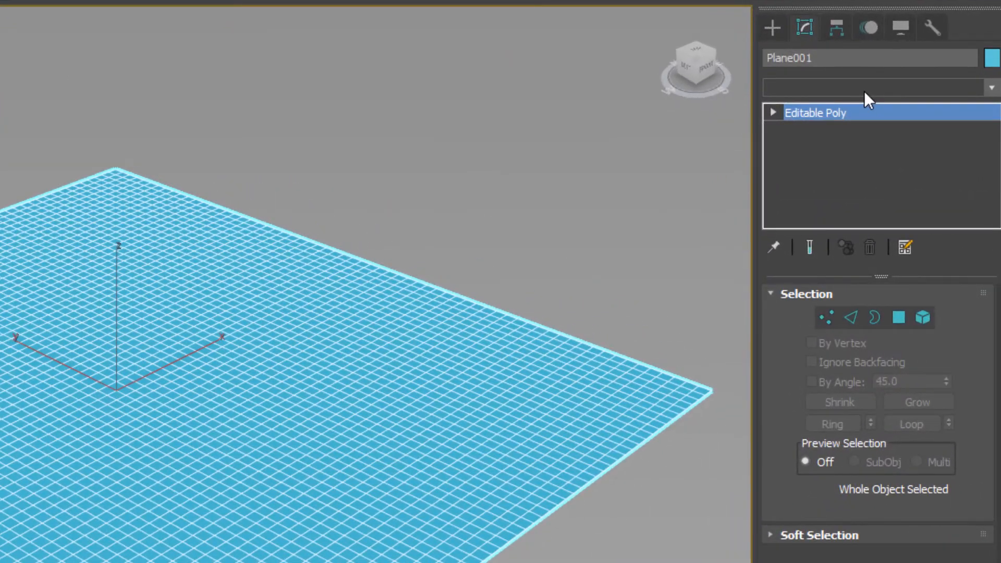
- Add a Vol. Select modifier to the plane above its Editable Poly level
left_click(865, 89)
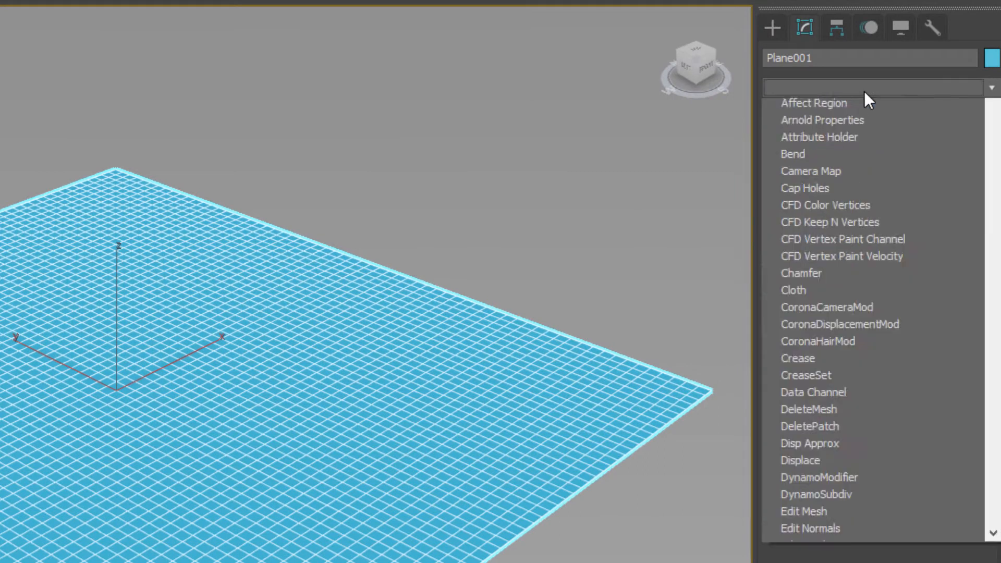
key("v")
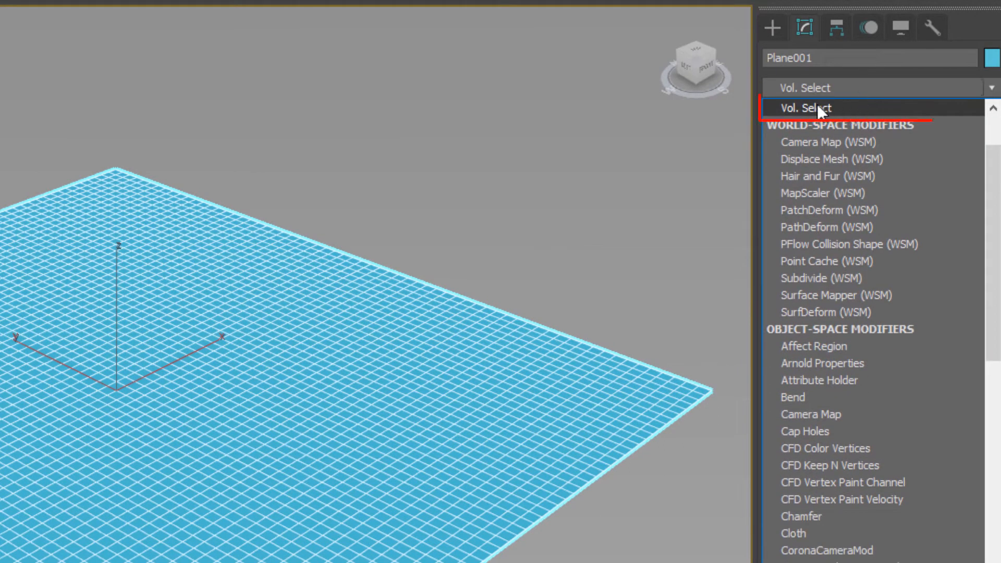
left_click(845, 109)
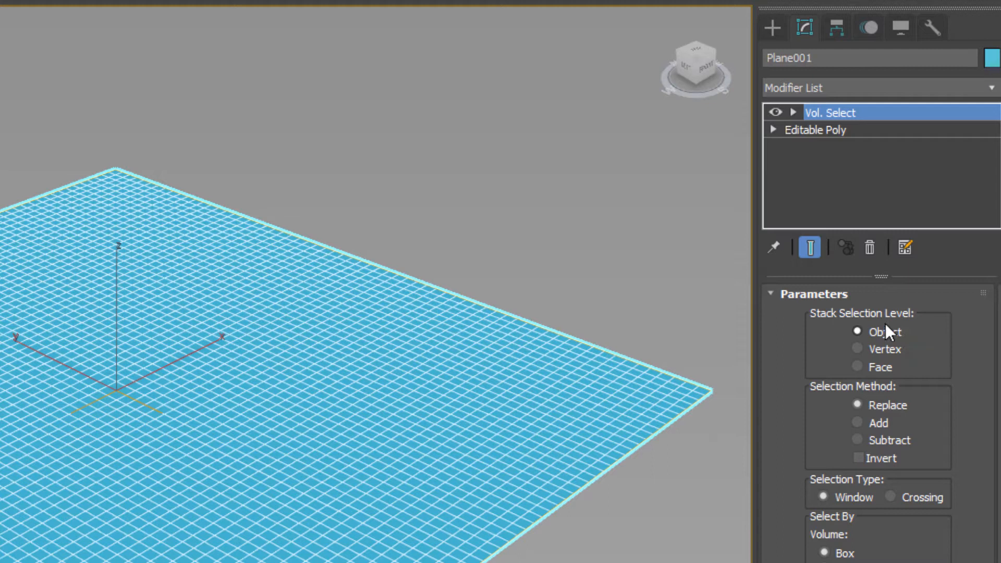
left_click(886, 351)
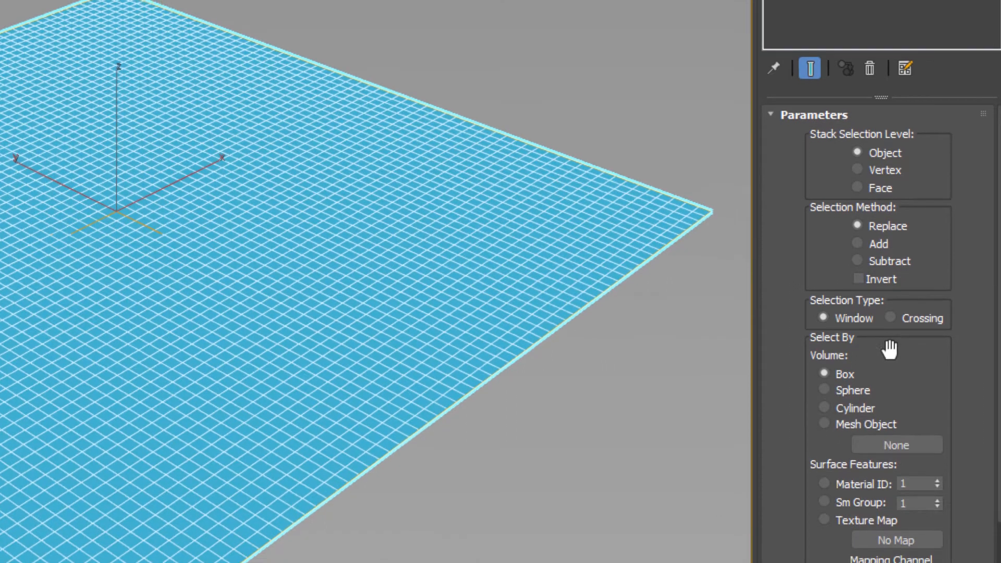
left_click_drag(890, 528, 885, 455)
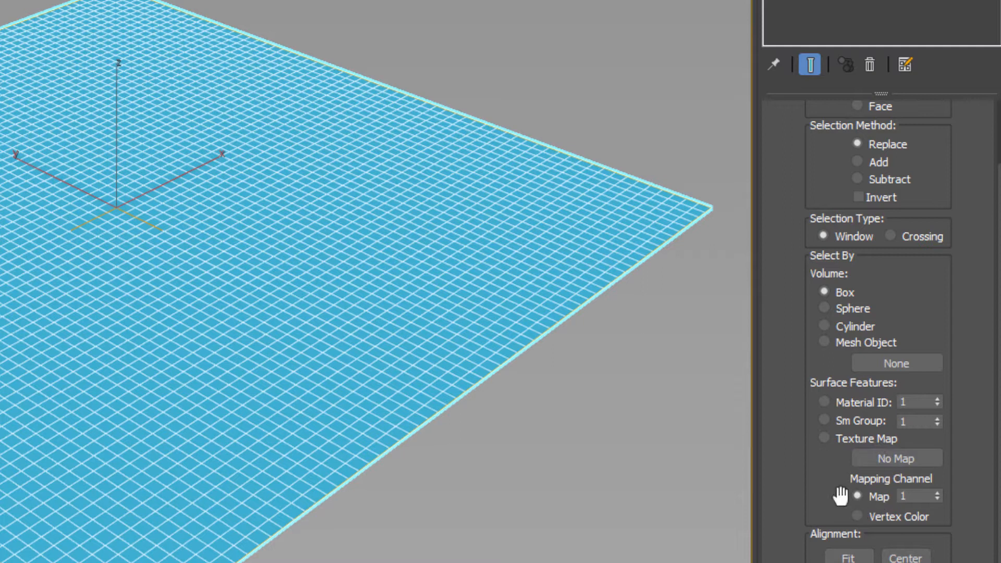
scroll(841, 496, "down", 1)
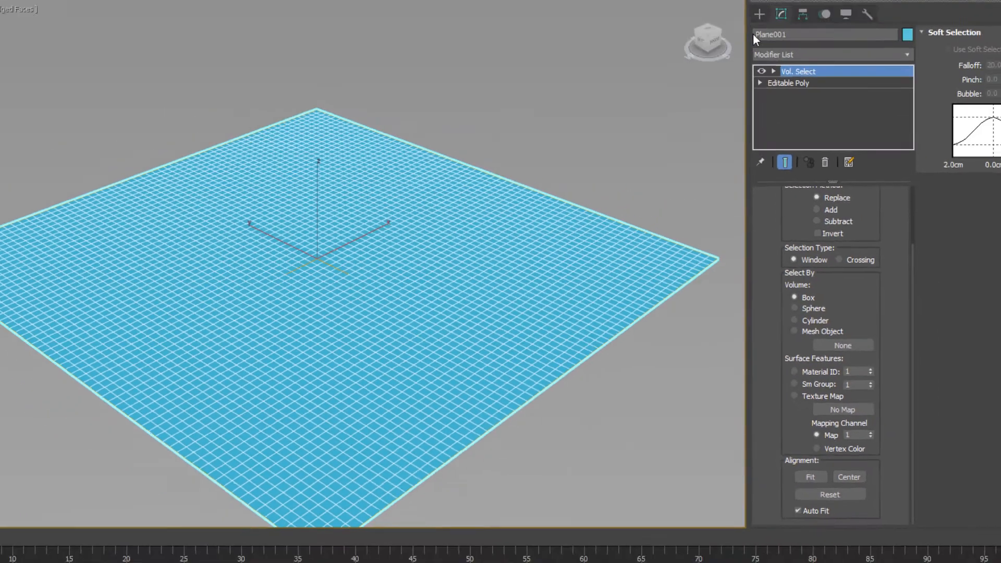
- Create a small sphere at the middle of the plane and set its object color to green
left_click(753, 93)
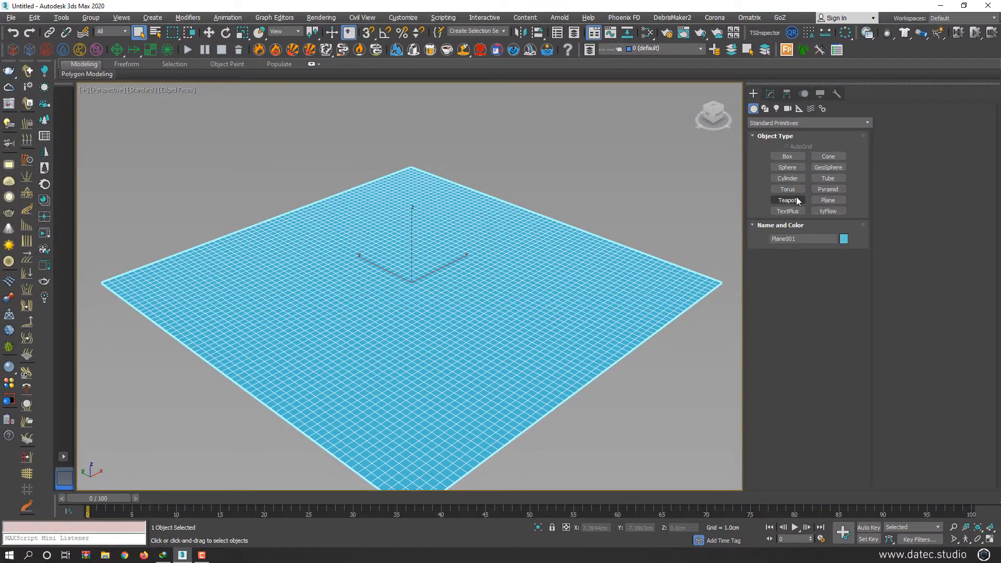
left_click(789, 168)
left_click_drag(419, 287, 405, 303)
right_click(405, 302)
left_click(844, 239)
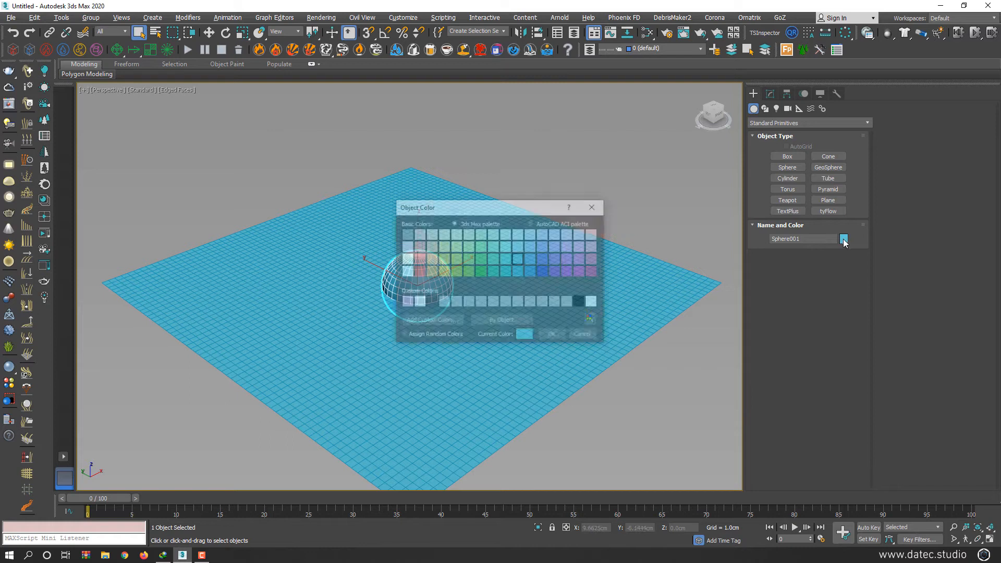
left_click(480, 261)
left_click(553, 336)
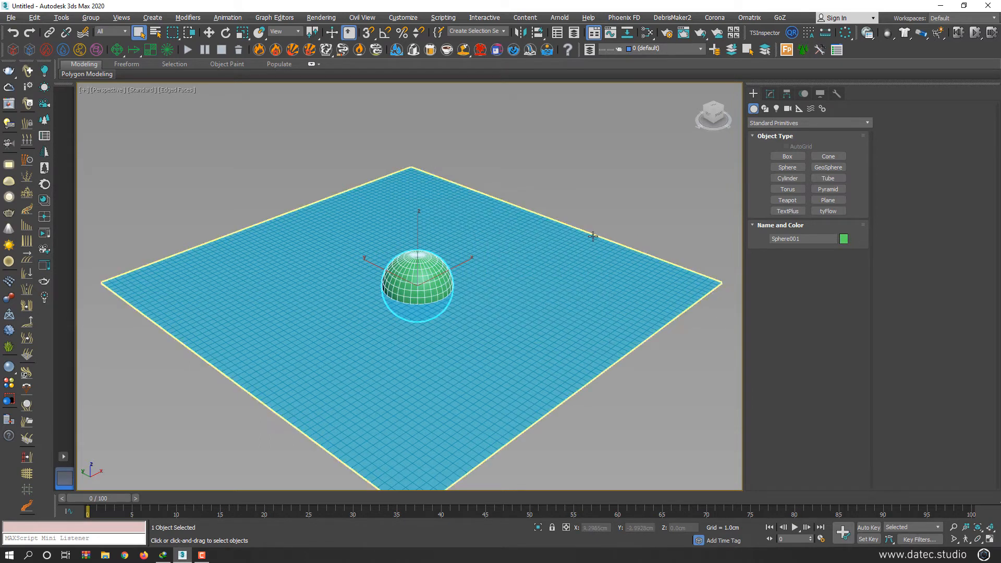
- Set the plane's Vol. Select volume to Mesh Object, using the green sphere as the selecting object
left_click(504, 273)
left_click(455, 307)
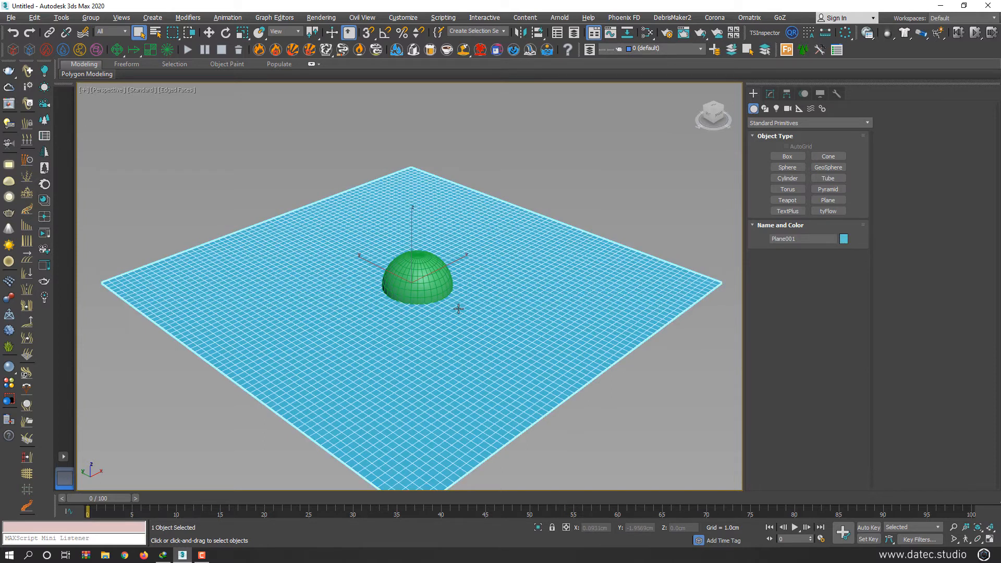
left_click(765, 96)
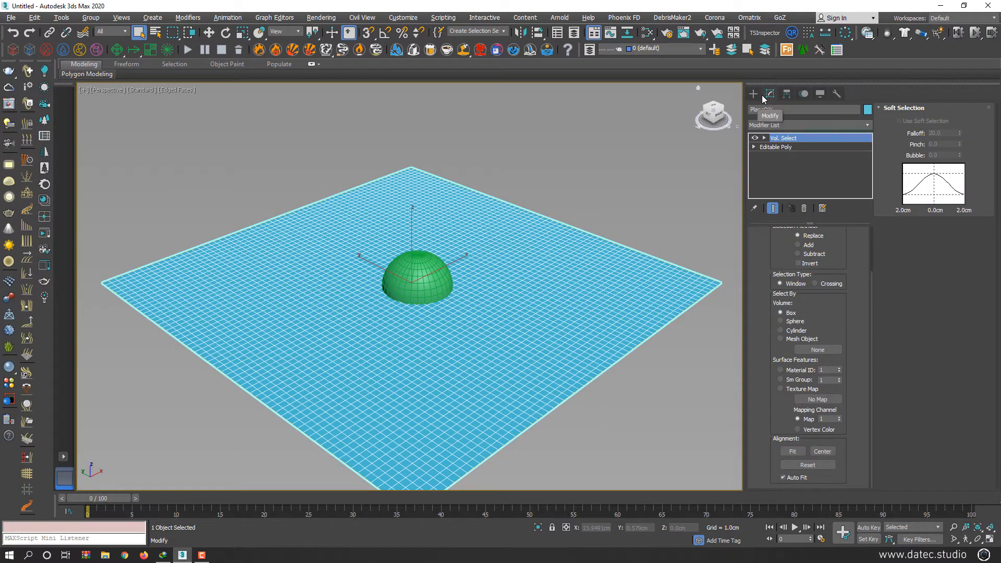
left_click_drag(844, 296, 840, 319)
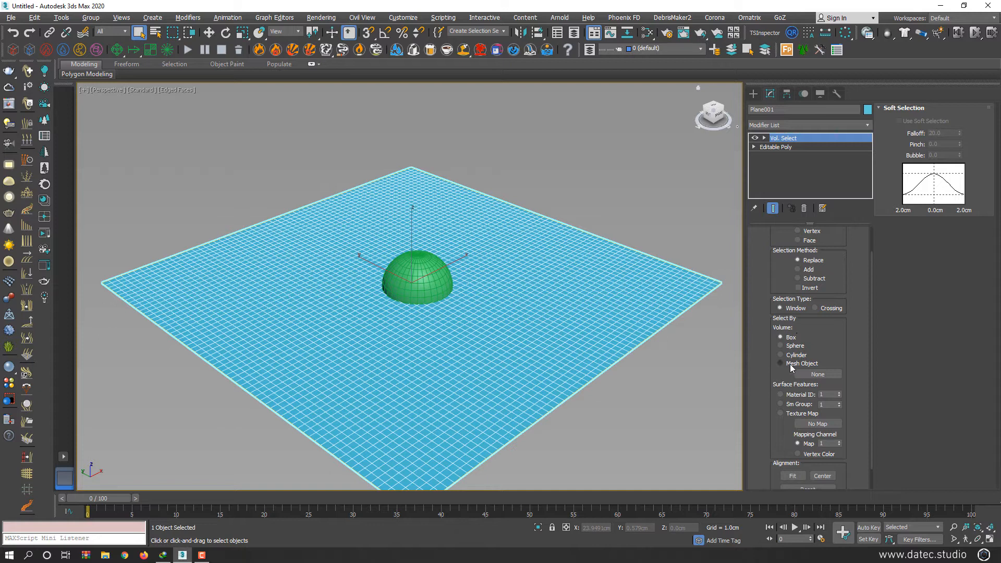
left_click(819, 373)
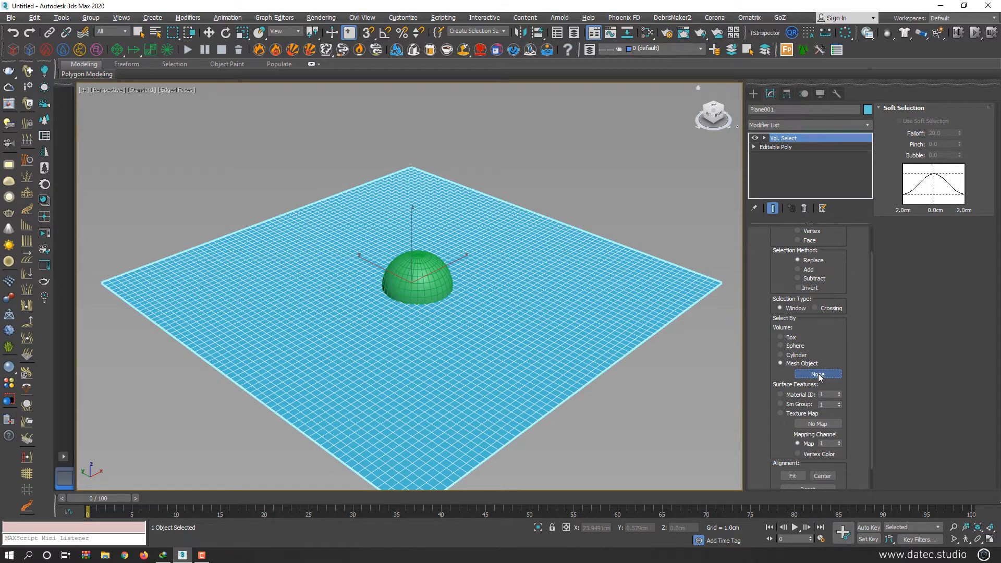
left_click(437, 274)
- Show the viewport in wireframe and set the Vol. Select stack selection level to Face
key("w")
key("F3")
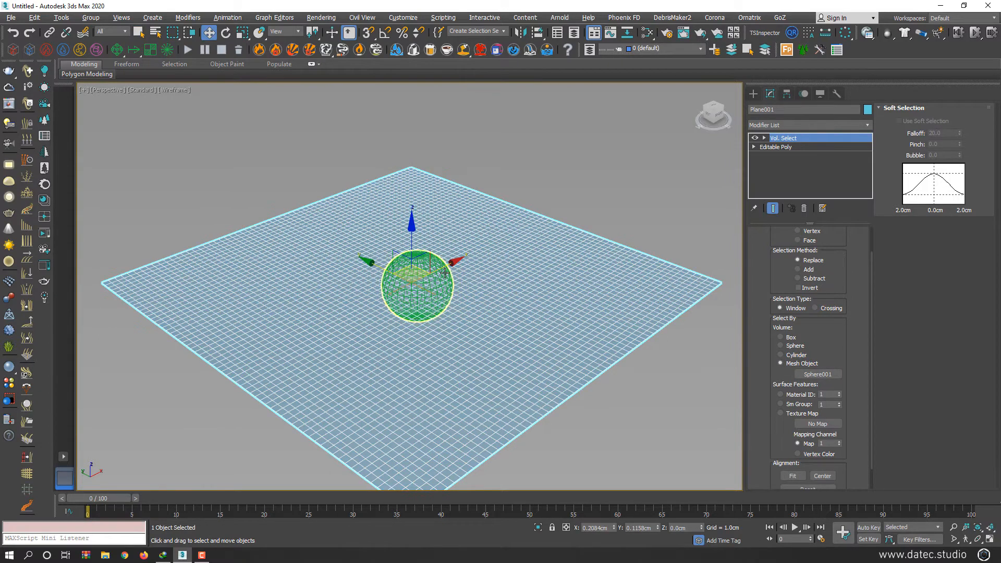
left_click_drag(841, 270, 837, 311)
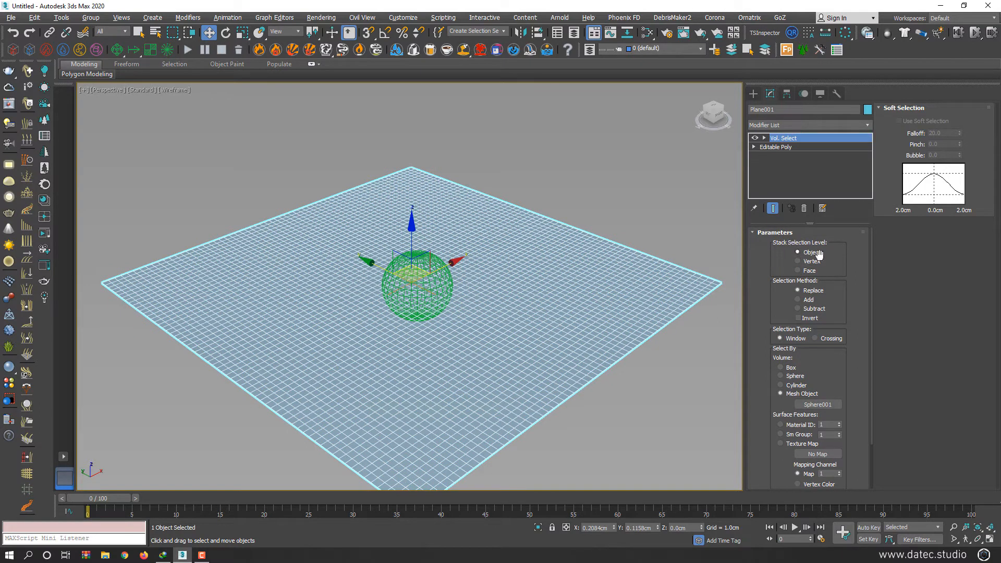
left_click(810, 270)
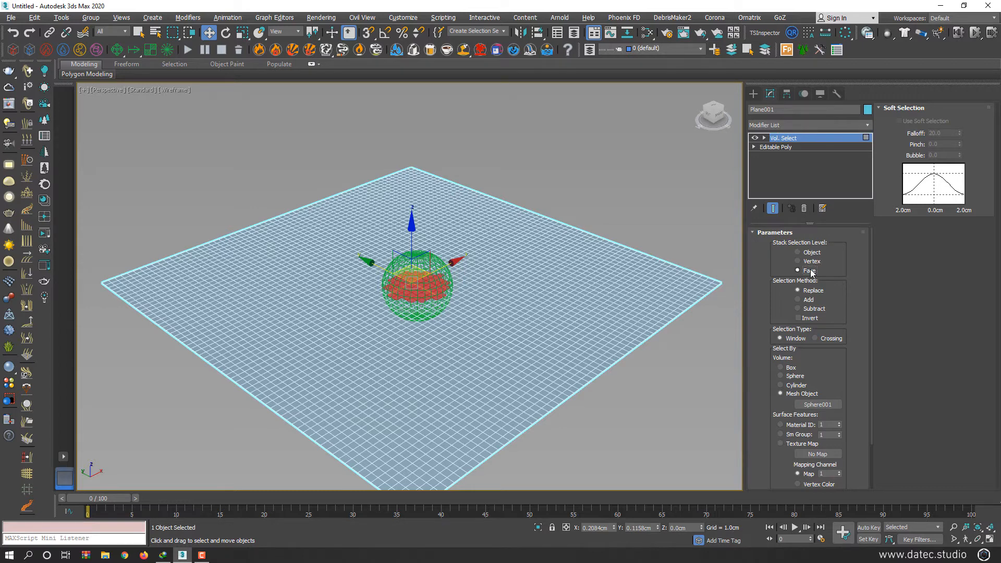
scroll(417, 307, "up", 5)
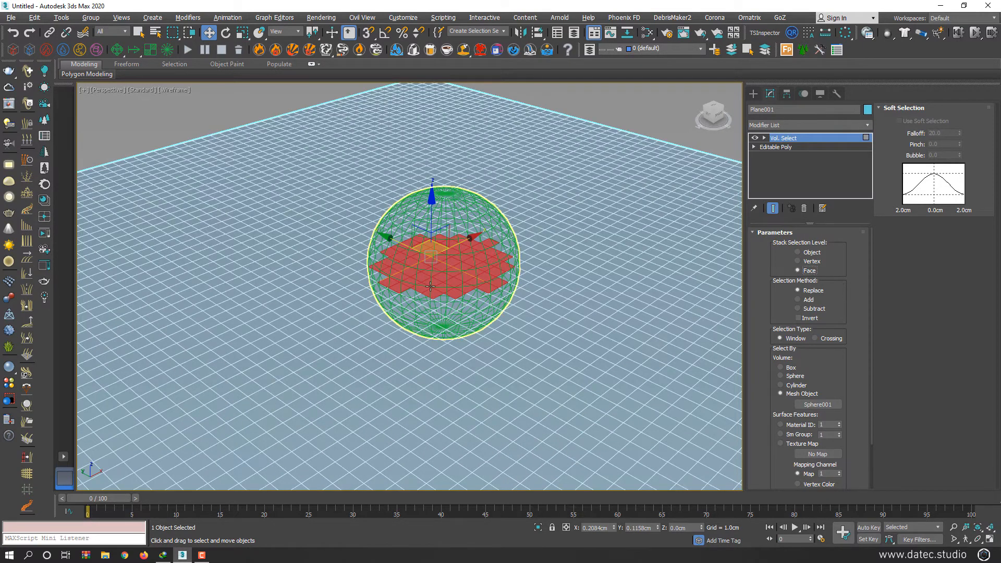
mouse_move(459, 284)
middle_mouse_down("alt")
mouse_move(459, 340)
mouse_move(462, 293)
middle_mouse_up("alt")
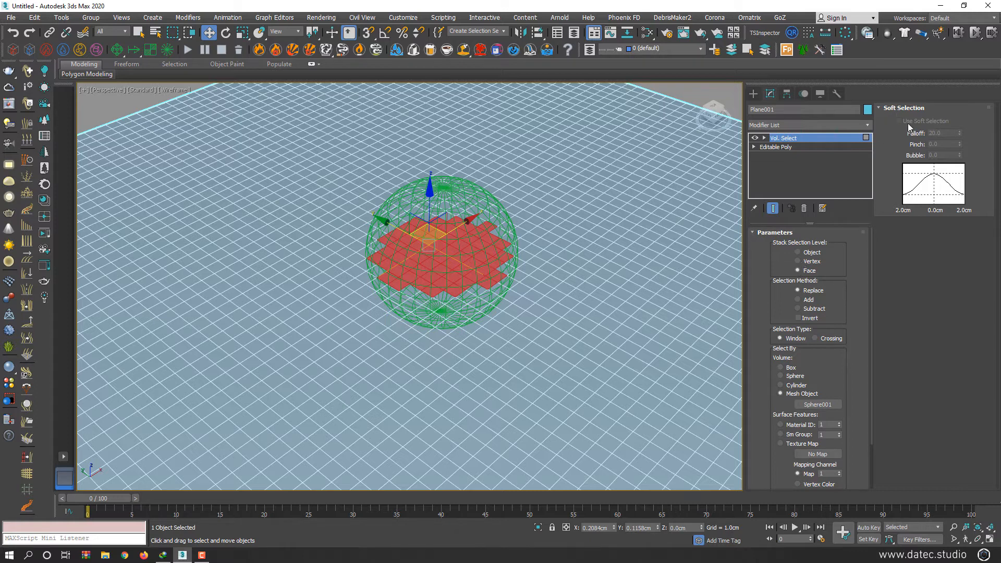
- Set the Vol. Select stack selection level to Vertex and inspect the plane's selected points inside the sphere
left_click(811, 263)
middle_click_drag(443, 251, 464, 232, "alt")
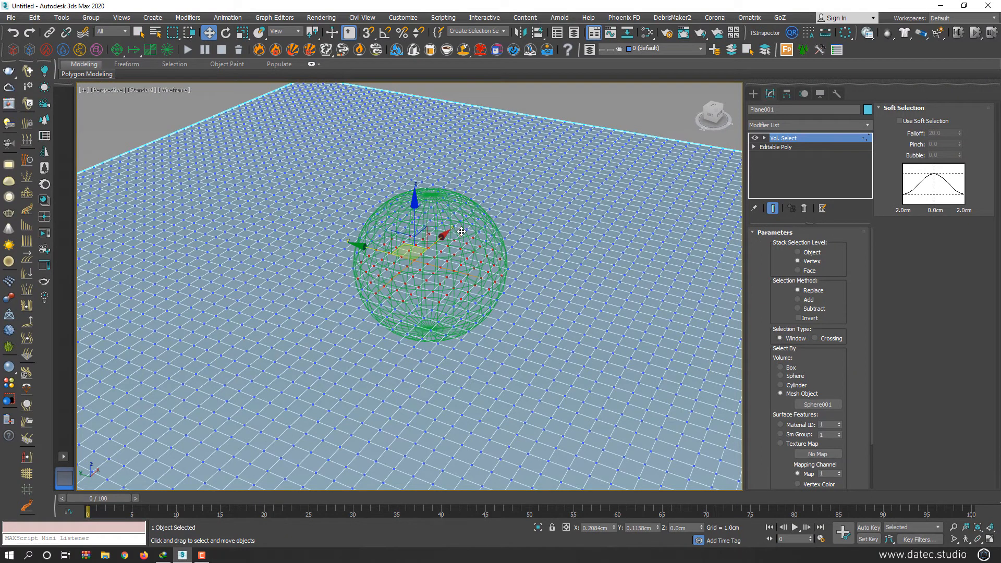
key("F3")
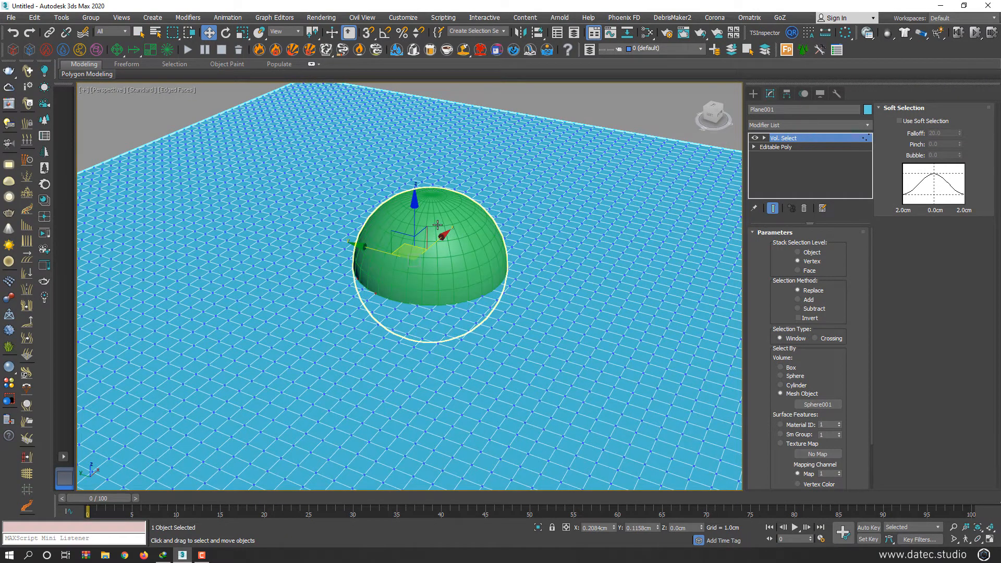
key("F3")
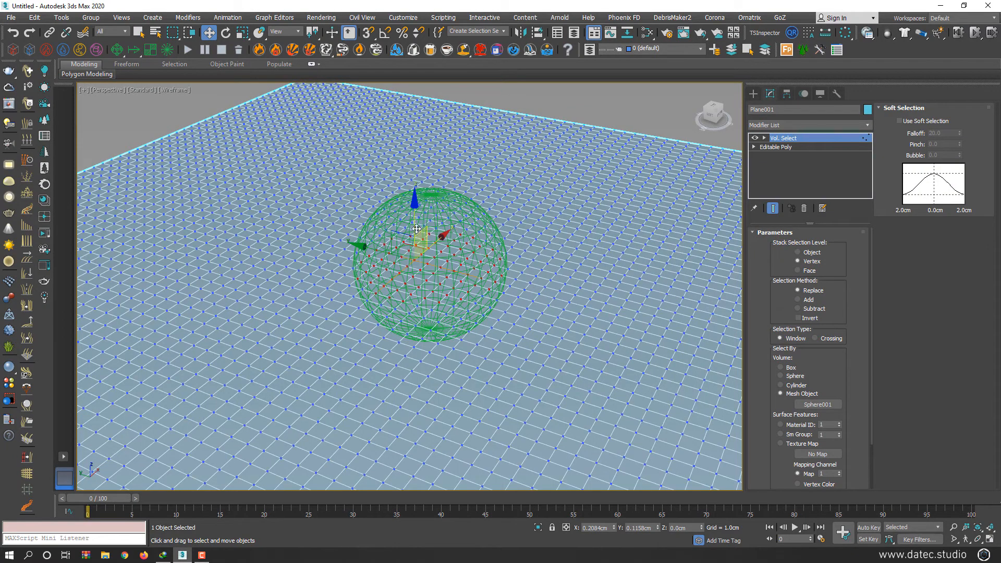
left_click_drag(409, 248, 407, 269)
right_click(407, 269)
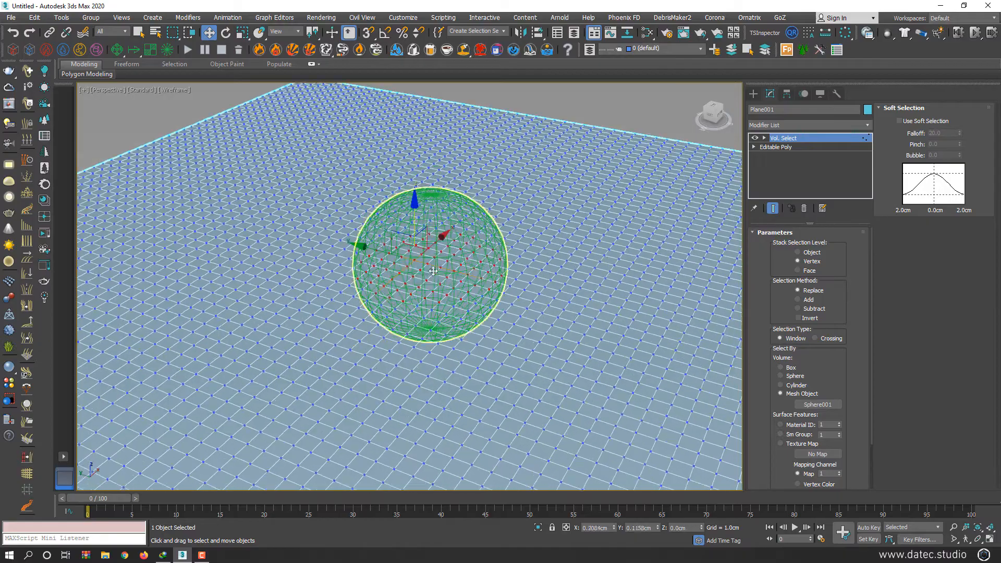
middle_click_drag(406, 269, 437, 246, "alt")
mouse_move(411, 235)
left_mouse_down()
mouse_move(412, 293)
mouse_move(417, 245)
left_mouse_up()
right_click(417, 246)
middle_click_drag(449, 264, 423, 325, "alt")
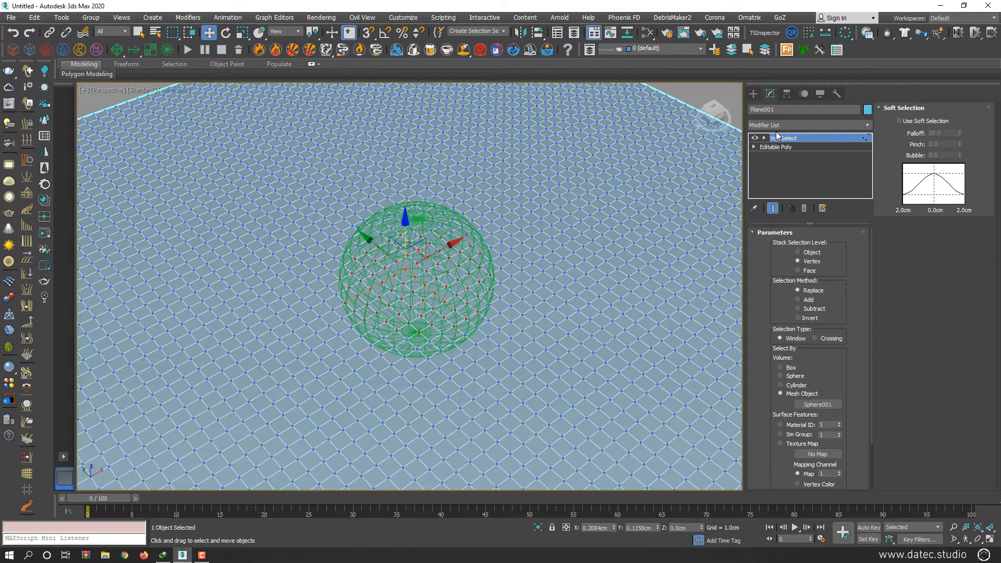
left_click(800, 125)
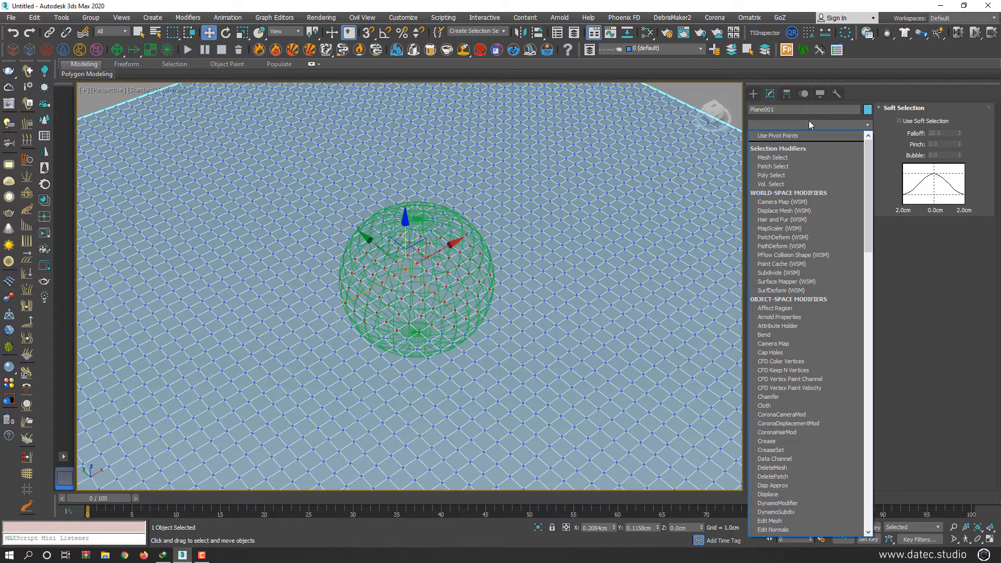
left_click(811, 121)
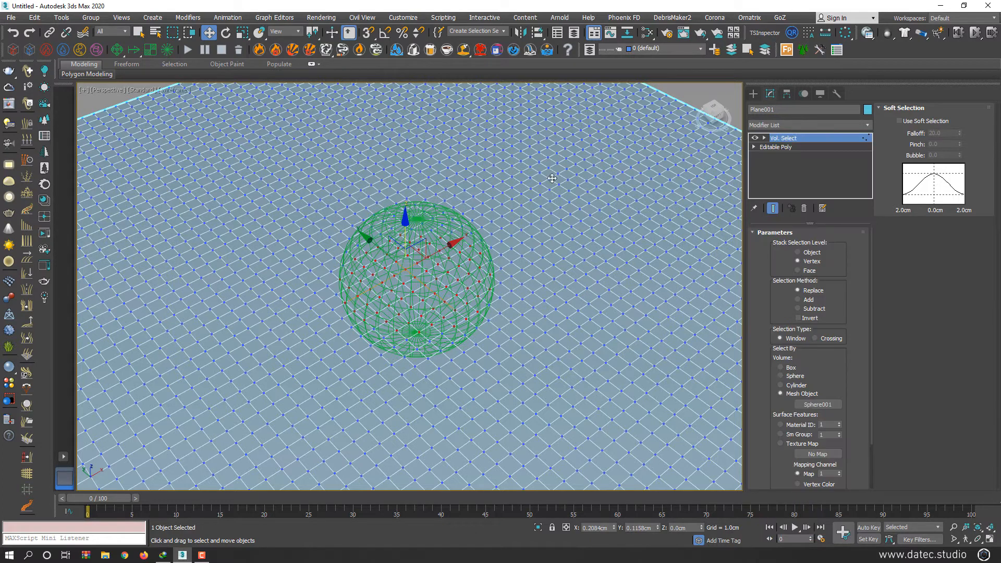
- Create a cylinder in the empty area beside the plane, about 1.1 cm in radius and 4.5 cm high, with shaded display on
middle_click_drag(553, 175, 290, 212)
scroll(313, 215, "down", 3)
key("F3")
left_click(539, 190)
middle_click_drag(519, 201, 293, 239)
left_click(753, 94)
middle_click_drag(656, 134, 700, 219, "alt")
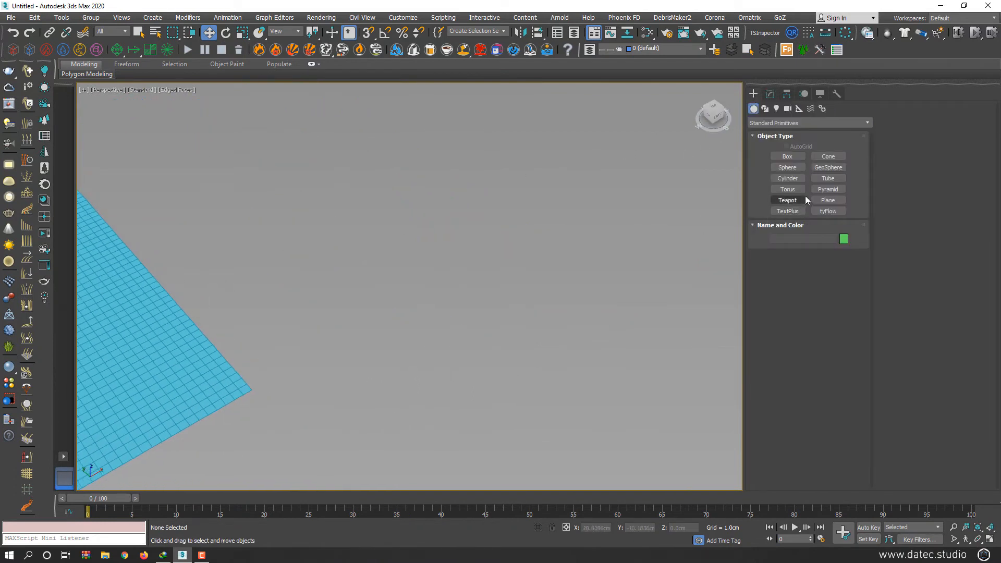
left_click(788, 178)
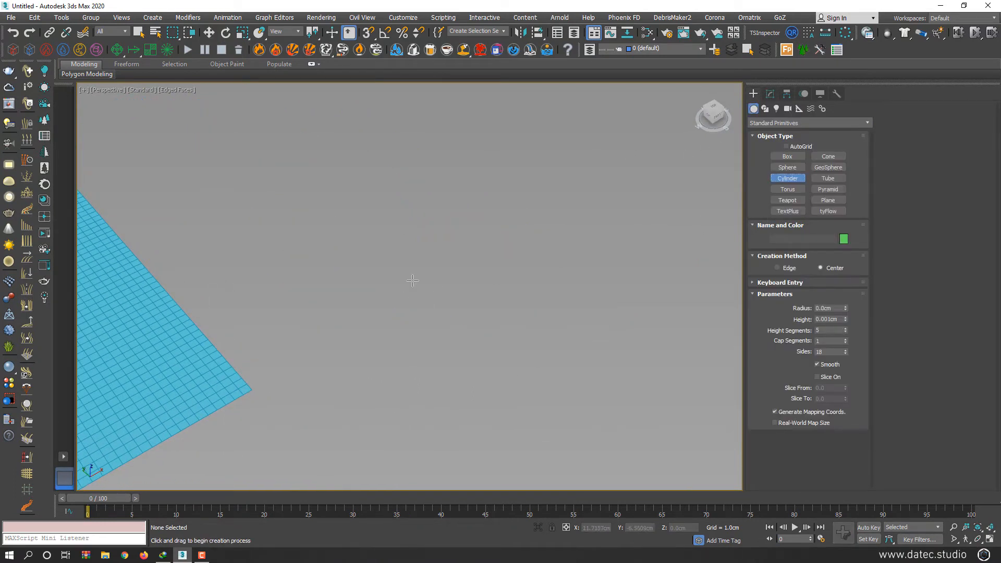
left_click_drag(417, 271, 406, 303)
left_click(429, 116)
key("w")
middle_click_drag(440, 209, 447, 266)
- Set the cylinder's height segments to 25 and convert it to an Editable Poly
left_click(770, 93)
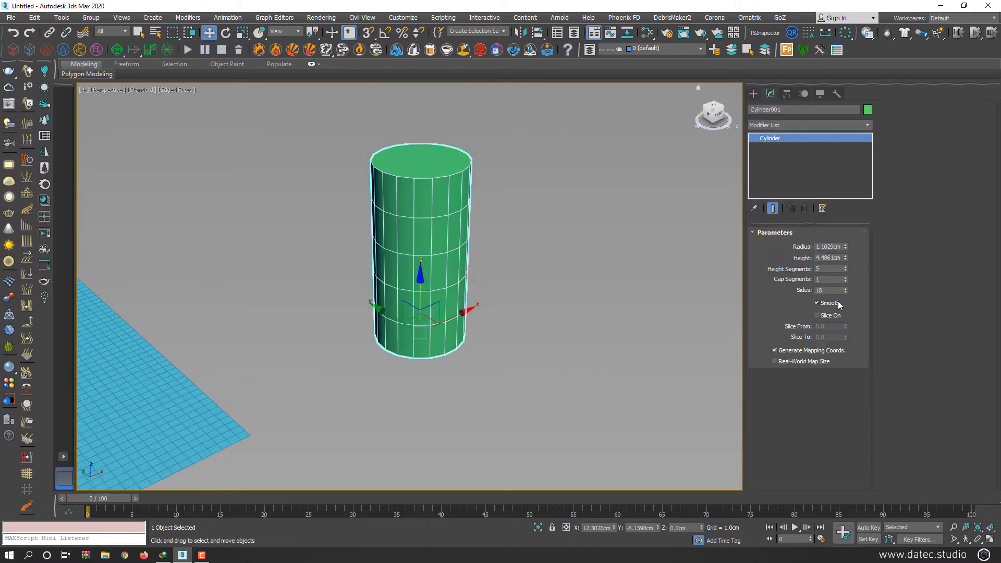
left_click_drag(846, 269, 845, 250)
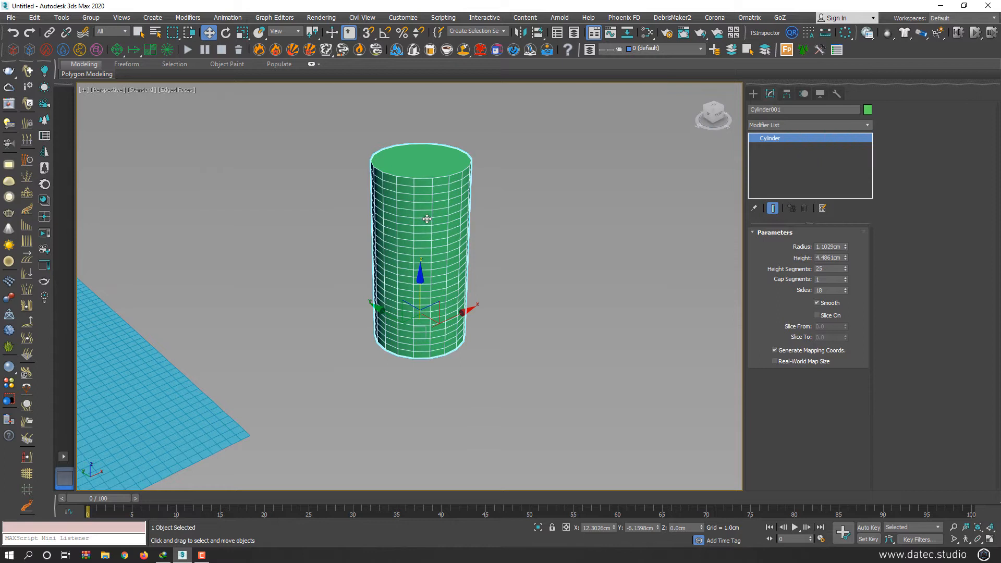
right_click(422, 205)
mouse_move(470, 314)
left_click(565, 321)
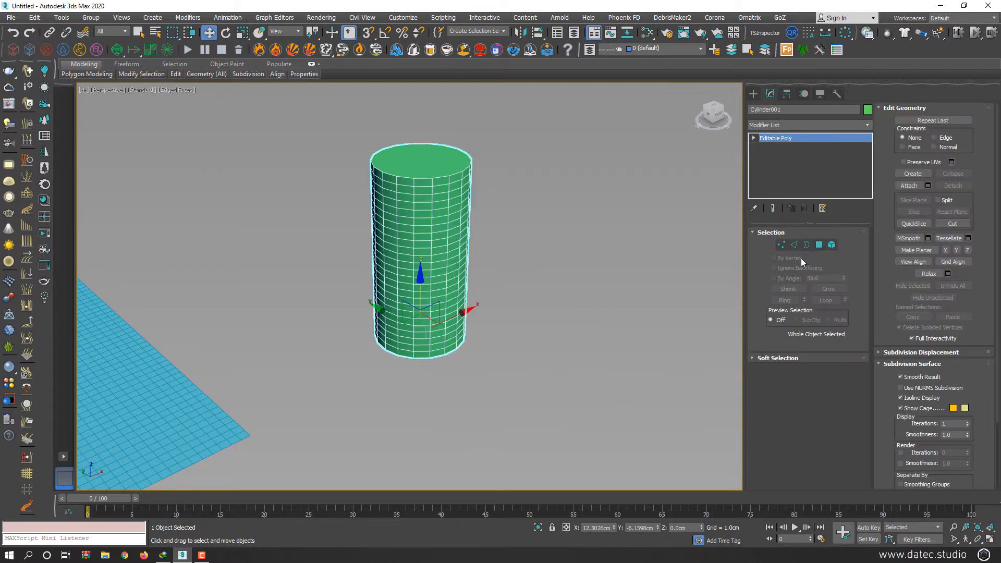
- Delete the top and bottom cap polygons of the cylinder
left_click(416, 164)
middle_click_drag(428, 288, 431, 224, "alt")
left_click(408, 386, "ctrl")
key("Delete")
- Select the upper six rows of polygons all around the open cylinder
middle_click_drag(450, 292, 441, 329, "alt")
mouse_move(566, 252)
middle_mouse_down("alt")
mouse_move(570, 190)
mouse_move(540, 169)
middle_mouse_up("alt")
left_click_drag(532, 146, 347, 192)
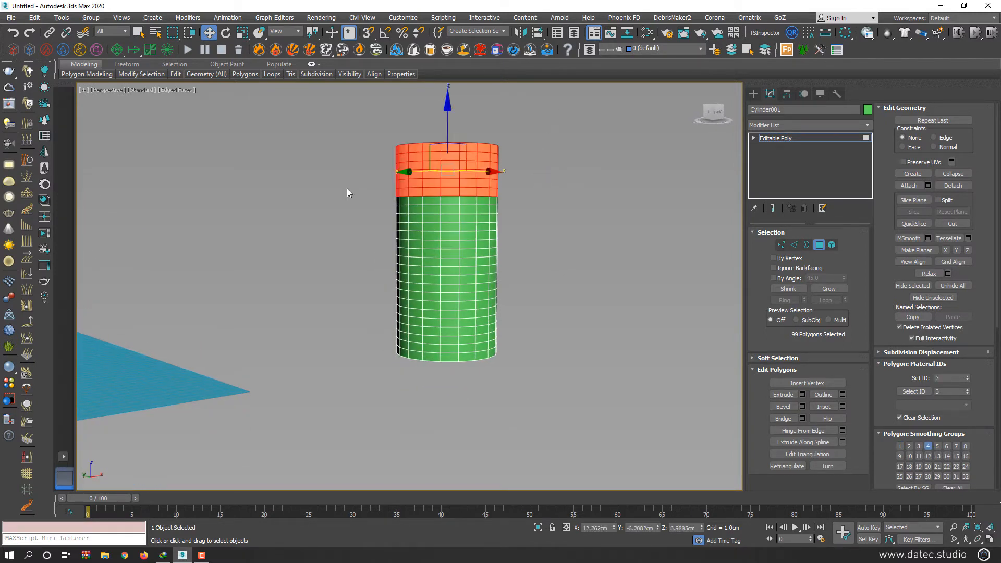
middle_click_drag(349, 187, 468, 152, "alt")
left_click_drag(472, 152, 273, 207)
middle_click_drag(272, 207, 444, 249, "alt")
scroll(542, 234, "up", 2)
middle_click_drag(548, 235, 479, 269)
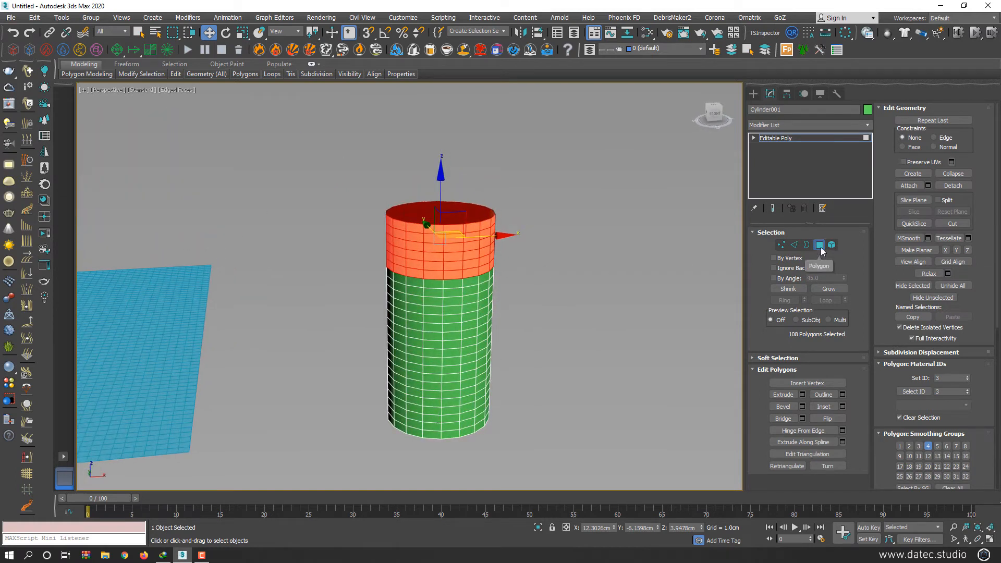
- Apply an FFD 2x2x2 modifier to the cylinder's selected upper polygons
left_click(788, 124)
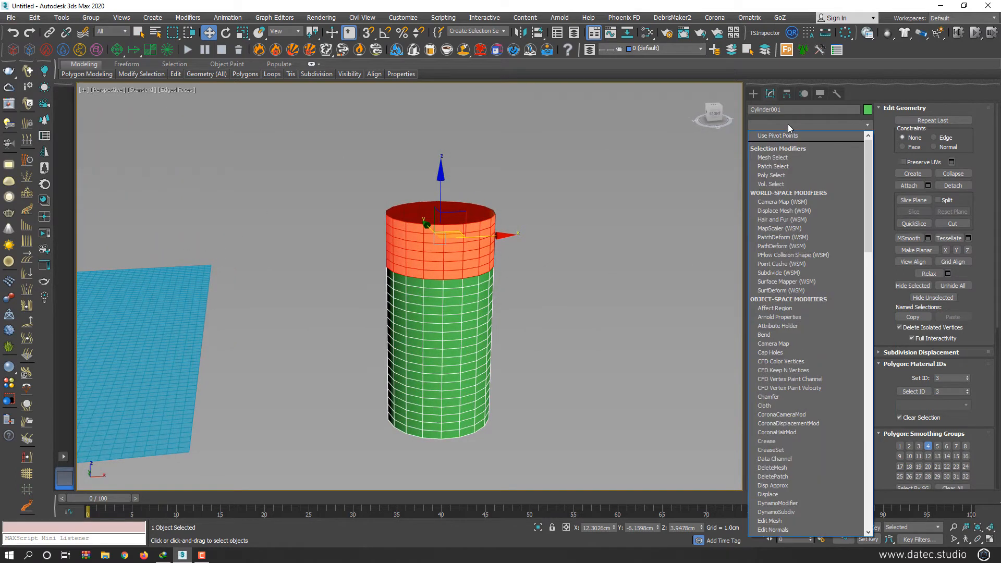
scroll(787, 124, "down", 3)
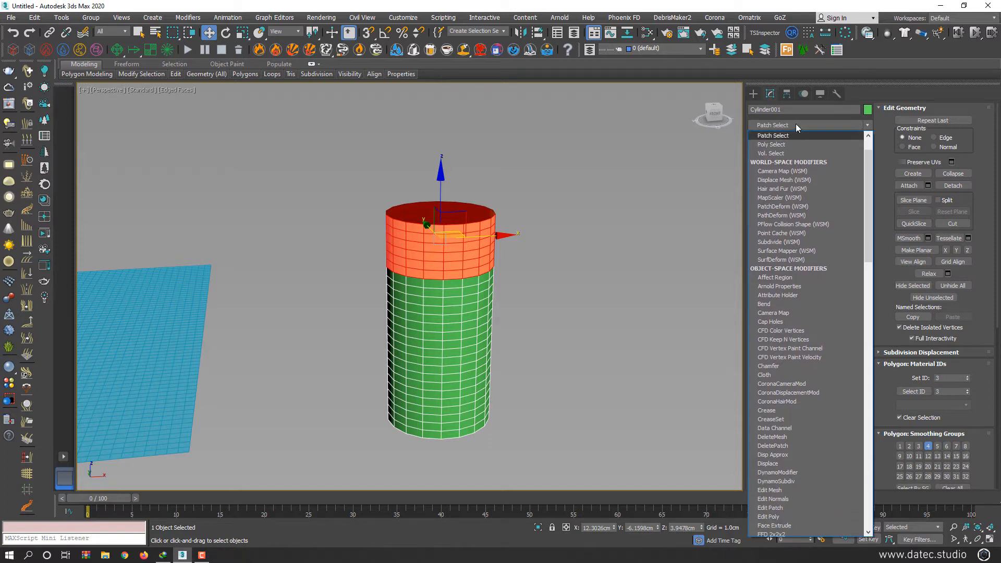
left_click(794, 123)
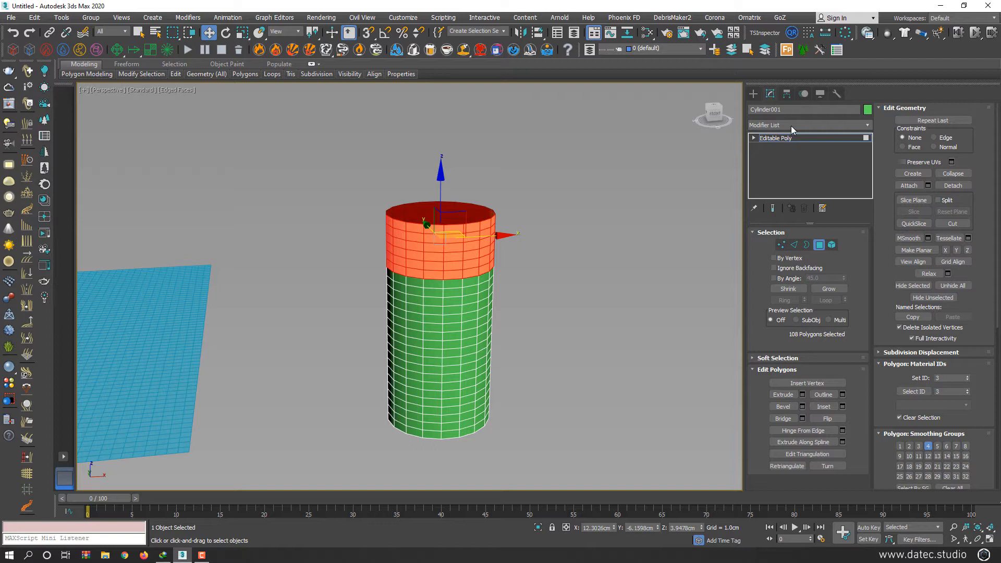
left_click(793, 125)
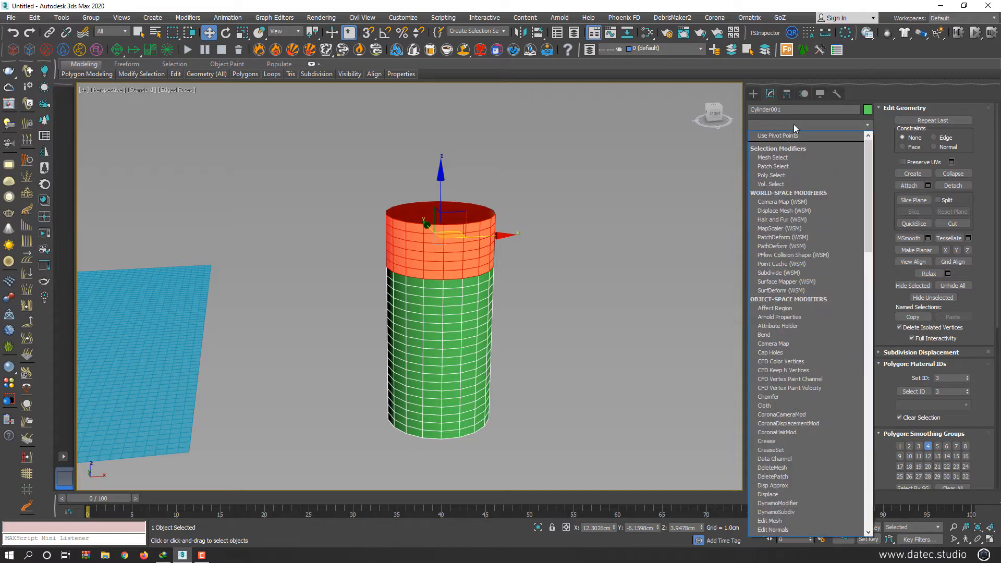
left_click(794, 123)
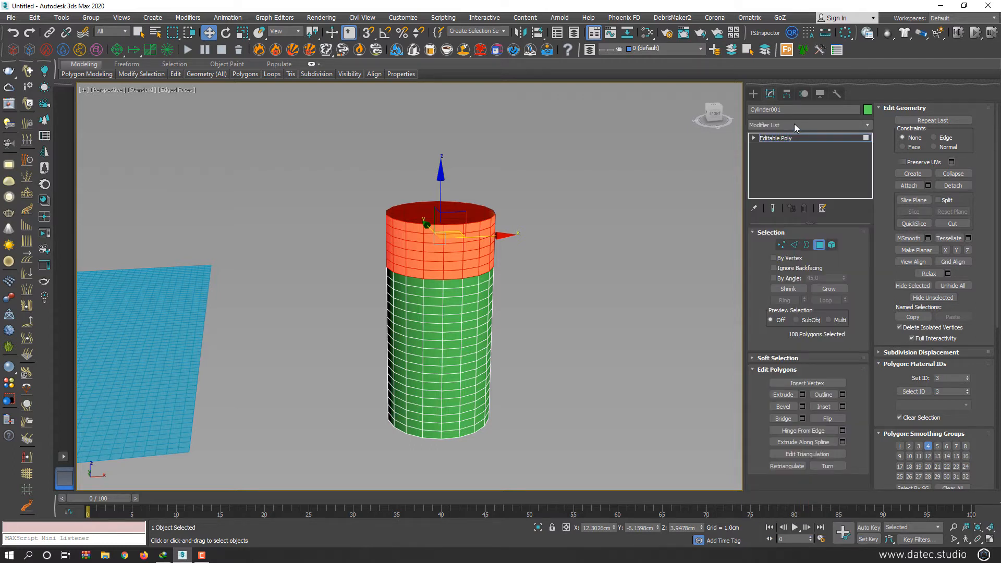
left_click(794, 124)
scroll(794, 126, "down", 10)
left_click(793, 128)
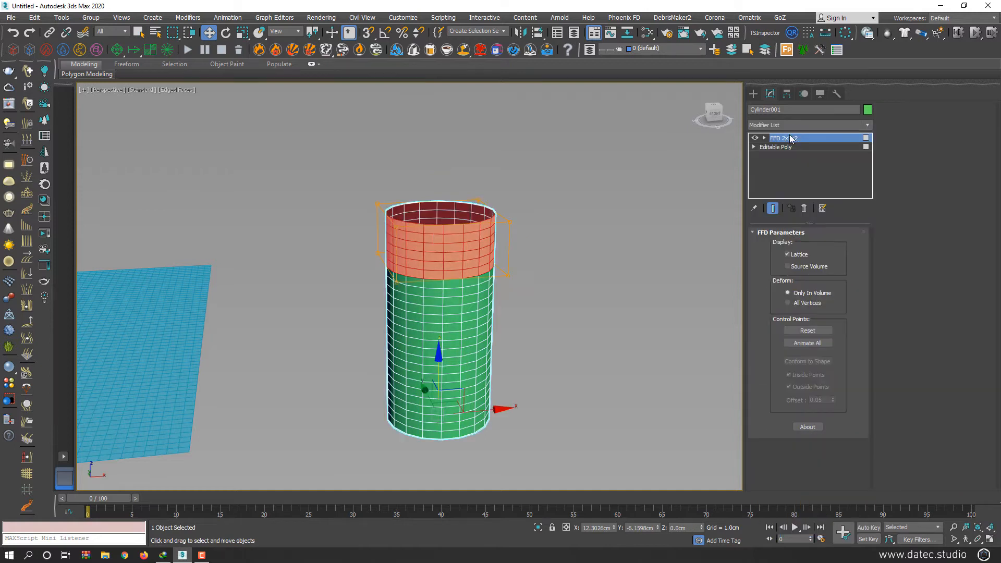
middle_click_drag(477, 273, 473, 252, "alt")
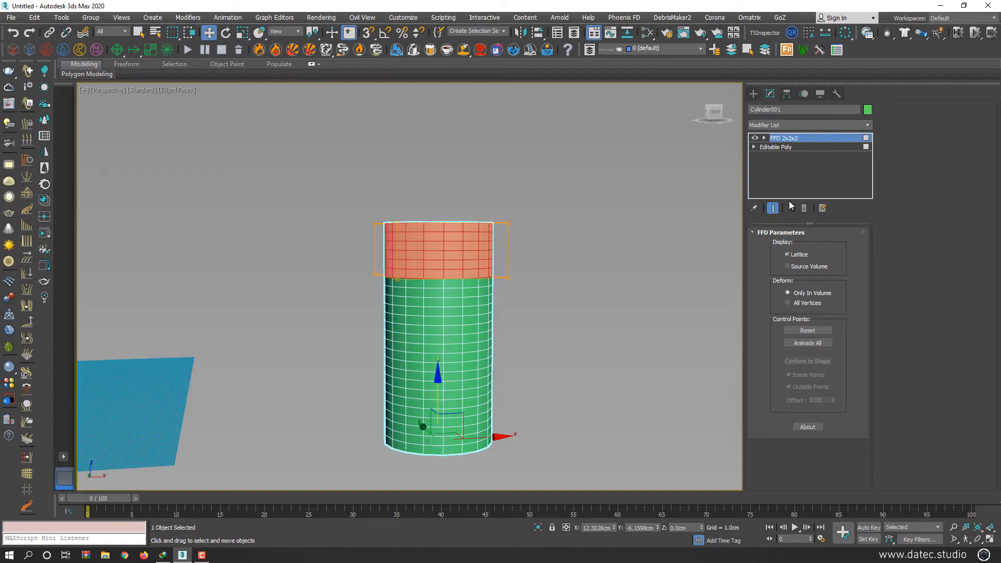
- Scale the control points of the FFD lattice inward uniformly to narrow the cylinder's upper part
left_click(649, 166)
left_click_drag(337, 277, 336, 284)
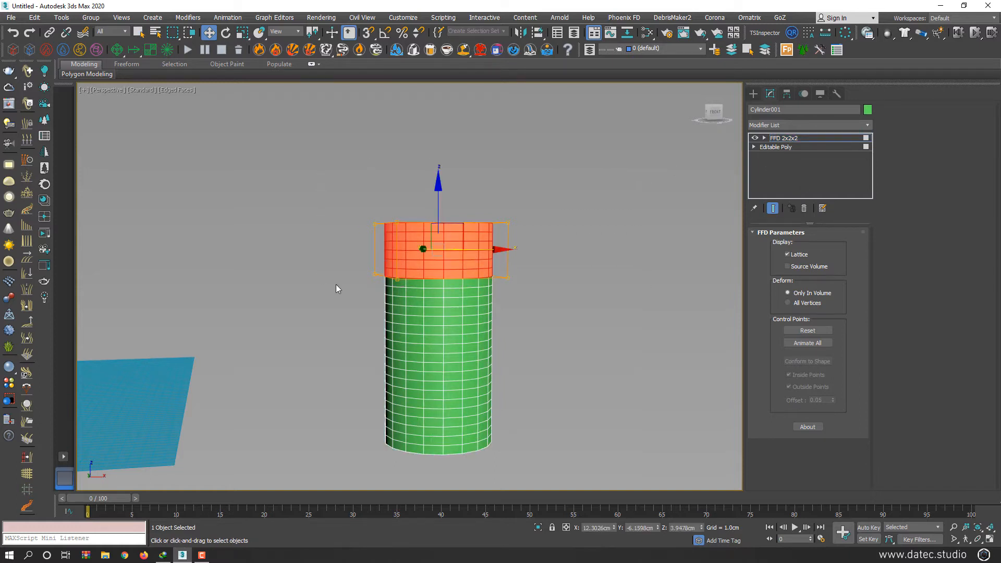
key("r")
left_click_drag(433, 234, 440, 252)
- Enable Soft Selection for the cylinder's upper polygons in the Editable Poly and try different falloffs with the stack's end result shown
left_click(789, 148)
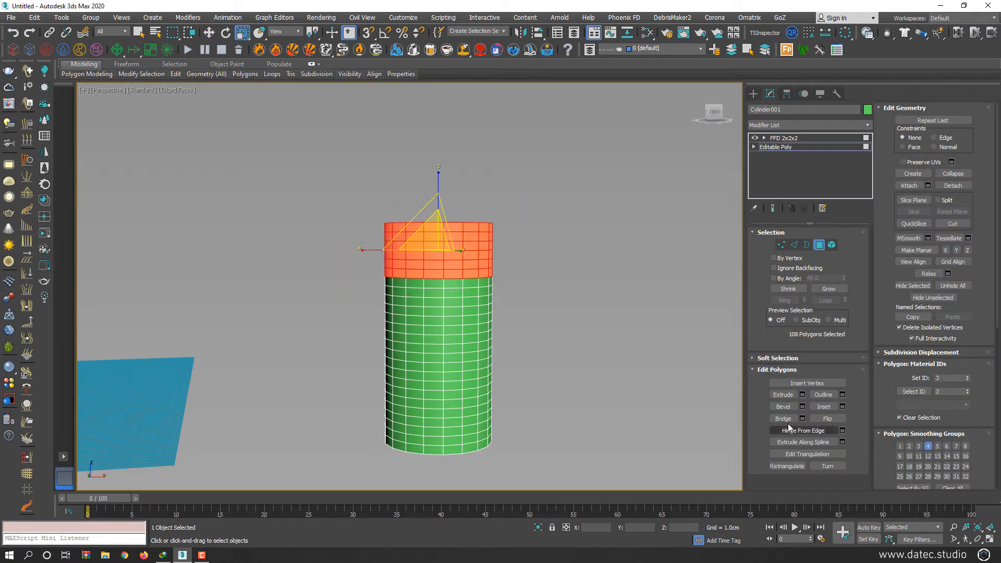
left_click(780, 358)
left_click(916, 121)
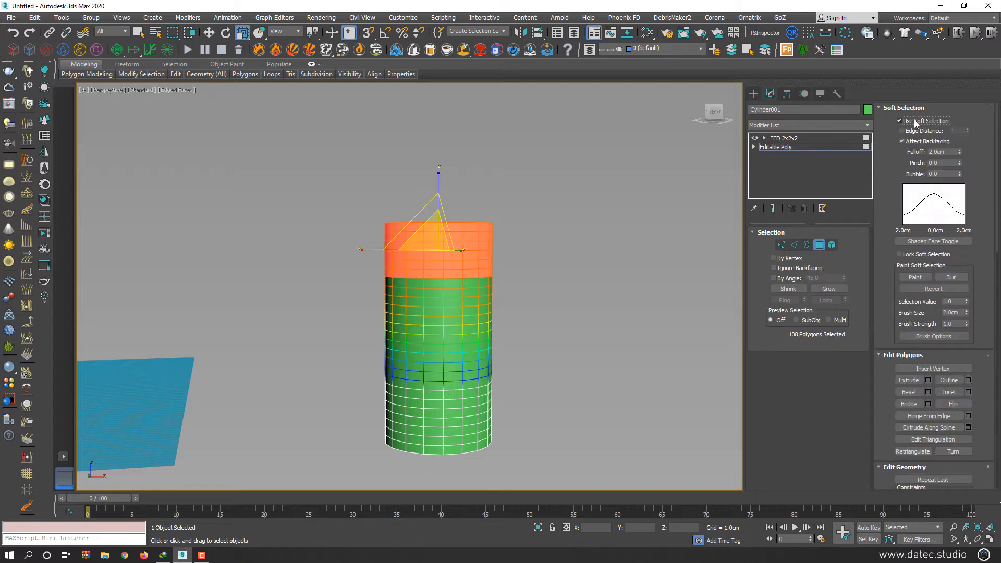
left_click(773, 208)
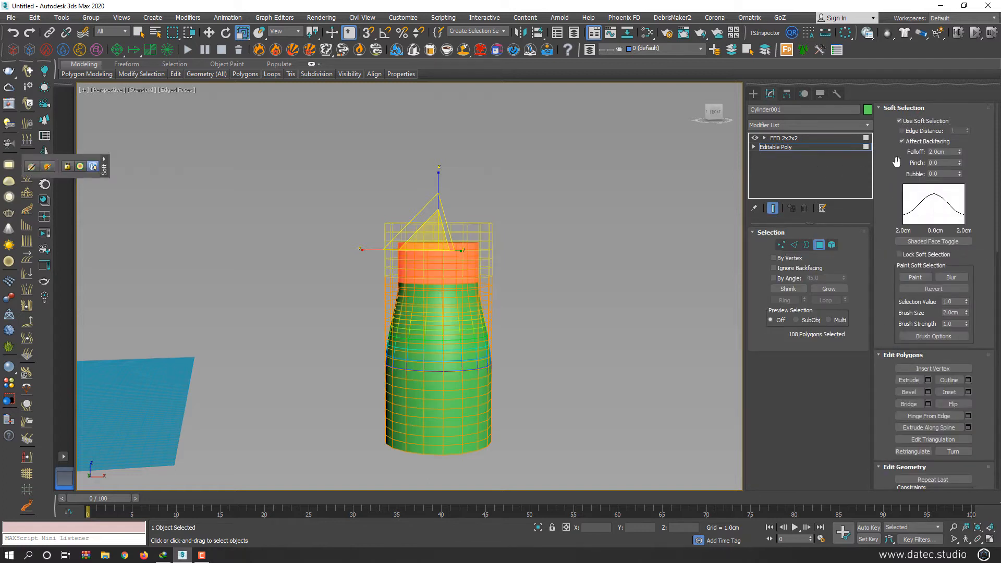
left_click_drag(960, 152, 959, 163)
left_click_drag(950, 190, 941, 173)
- Replace the cylinder's FFD 2x2x2 modifier with a Taper modifier and set the taper amount to -1.97
left_click(792, 138)
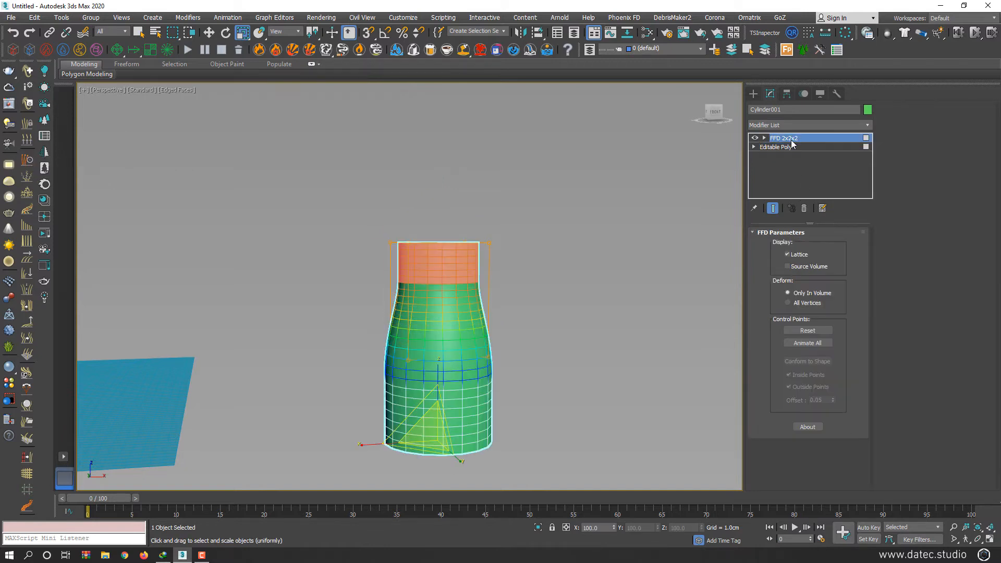
left_click(804, 209)
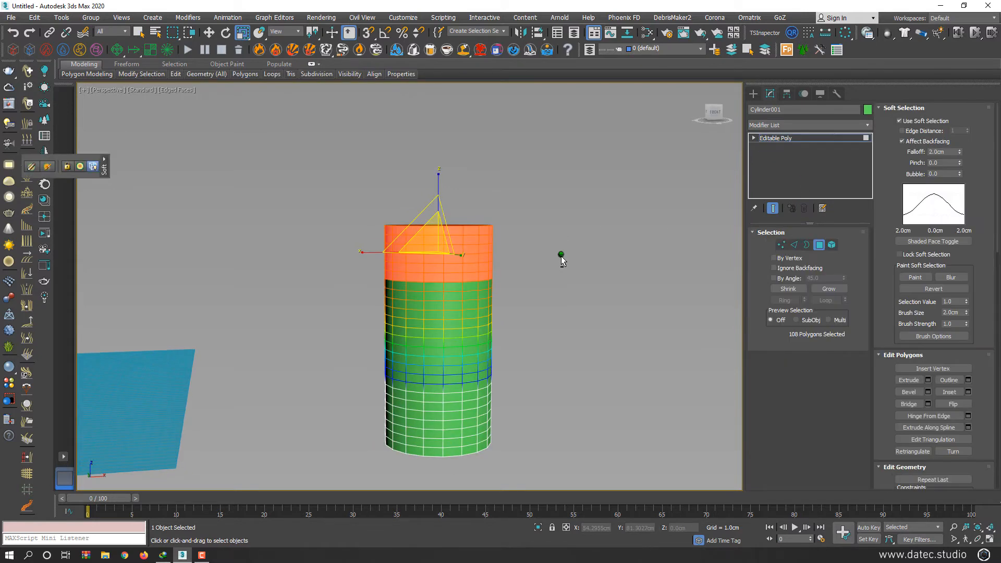
left_click(812, 126)
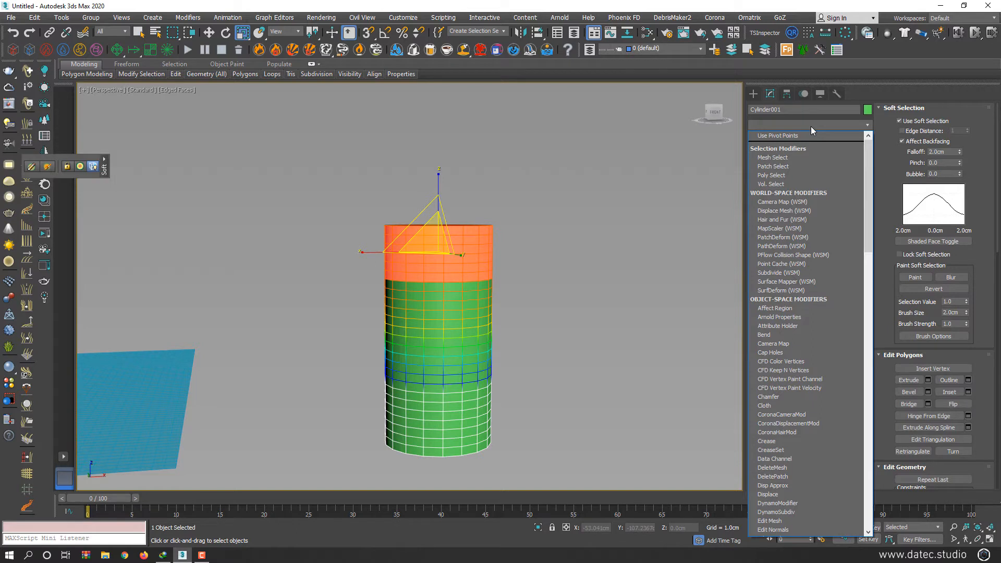
key("t")
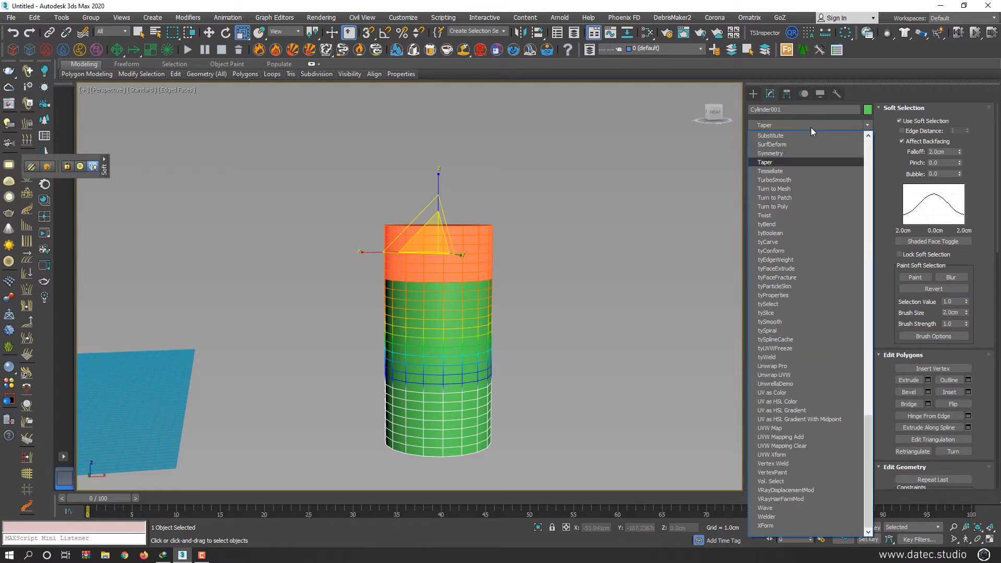
left_click(791, 164)
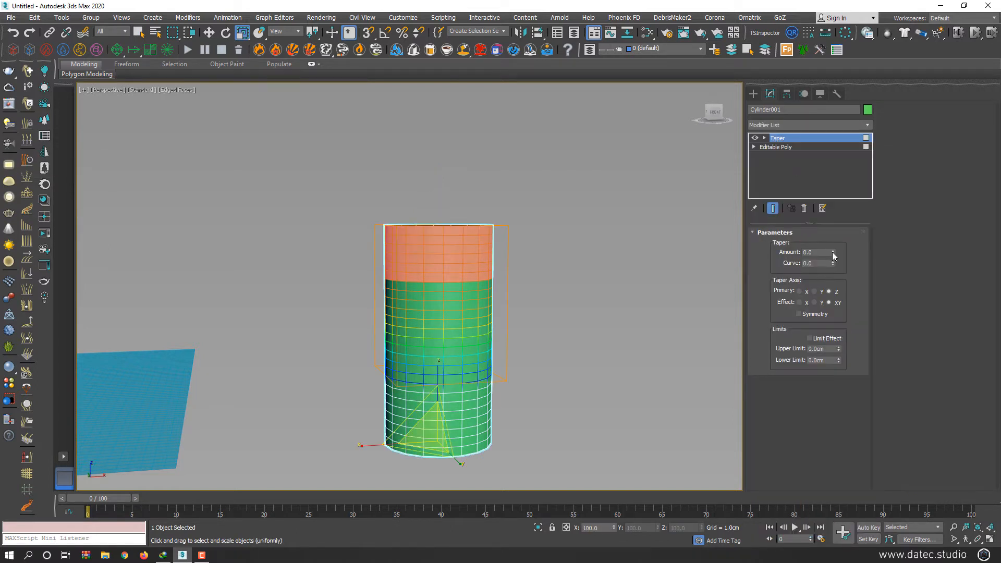
left_click_drag(832, 253, 823, 358)
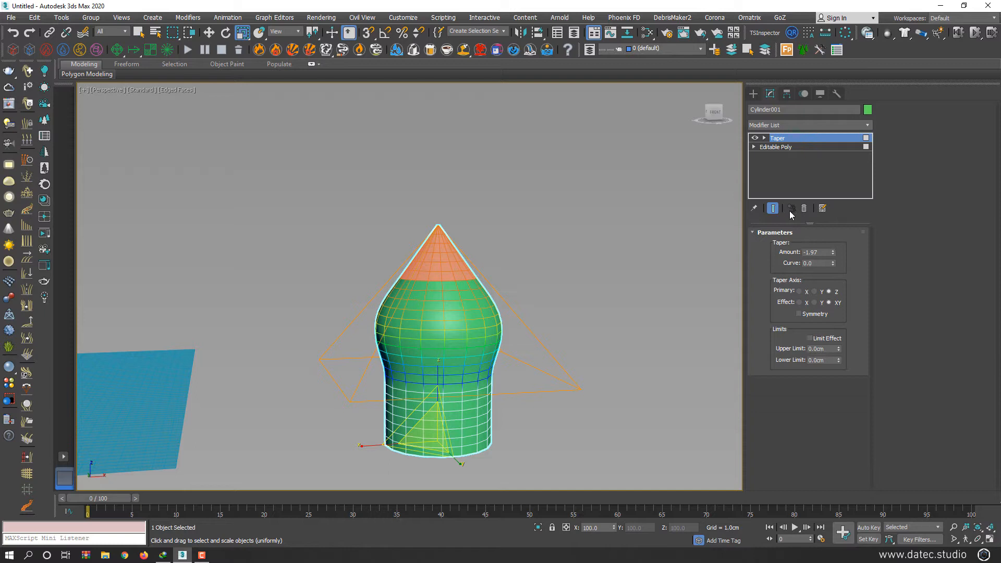
- Replace the Taper modifier with a Shell modifier and inspect the thickened cylinder wall from several angles
left_click(804, 209)
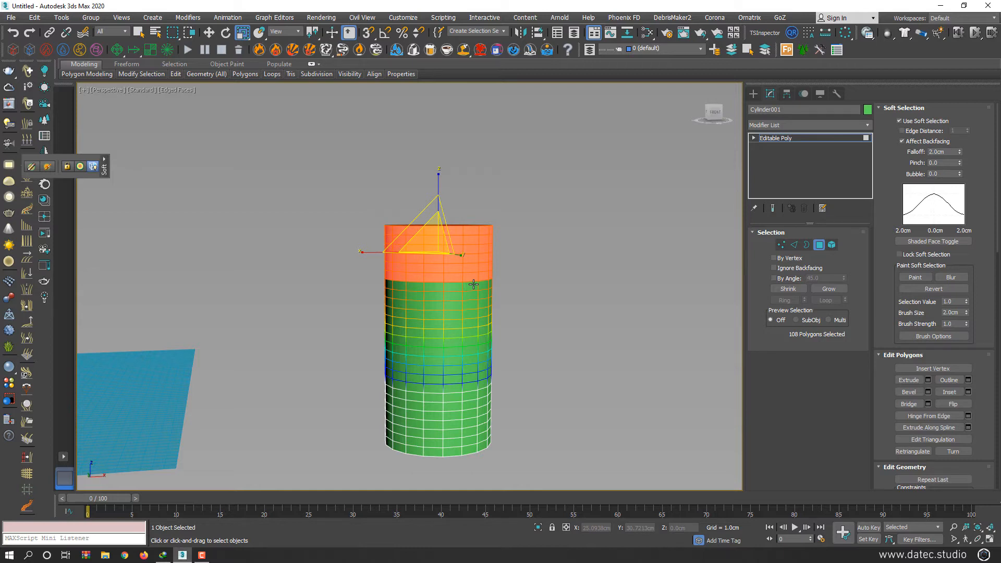
middle_click_drag(474, 284, 480, 293, "alt")
left_click(778, 126)
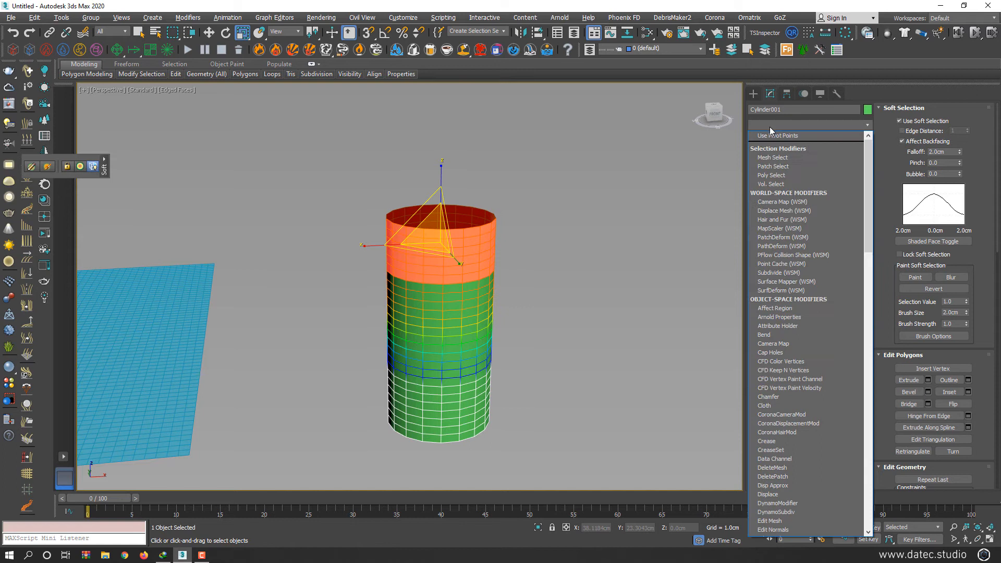
type("sh")
left_click(777, 136)
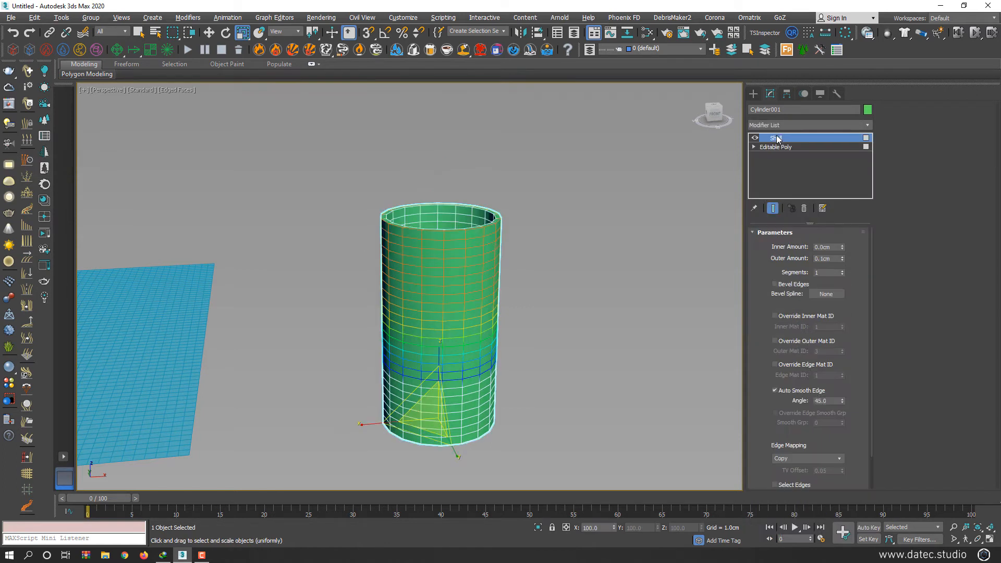
middle_click_drag(566, 273, 532, 263, "alt")
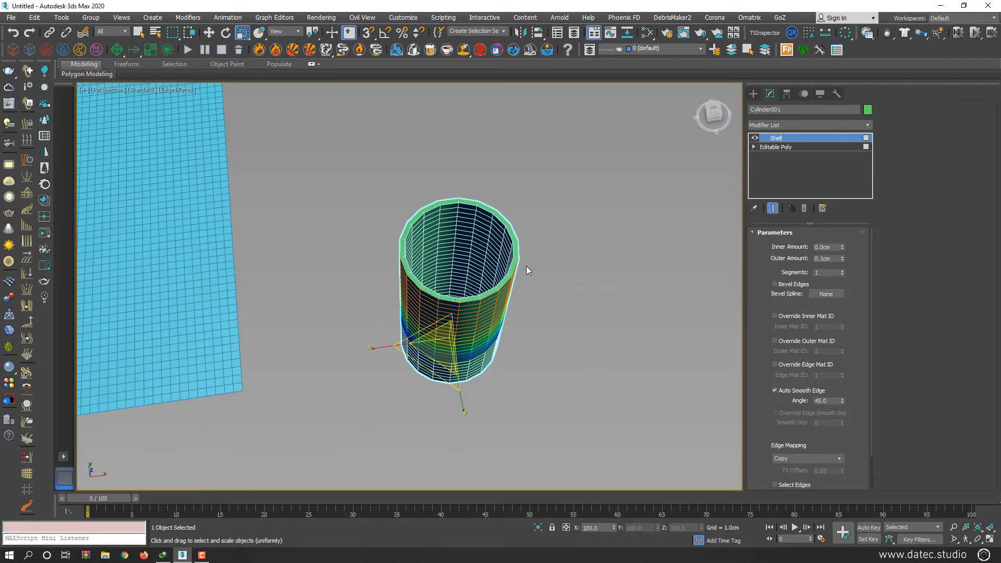
mouse_move(464, 329)
middle_mouse_down("alt")
mouse_move(481, 187)
mouse_move(465, 322)
middle_mouse_up("alt")
scroll(485, 311, "up", 3)
mouse_move(543, 253)
middle_mouse_down()
mouse_move(542, 275)
mouse_move(557, 245)
middle_mouse_up()
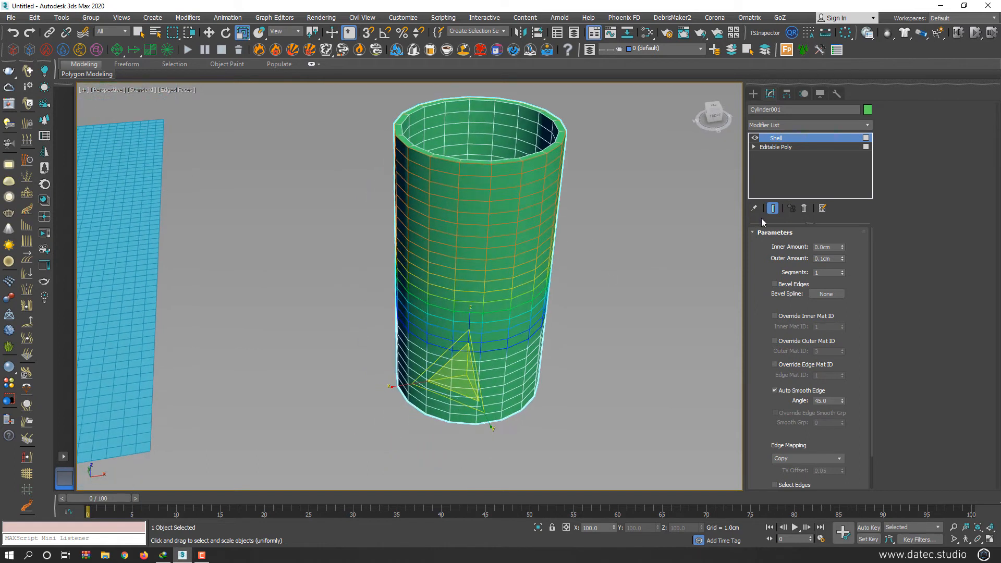
- Remove the Shell modifier, then leave the polygon level and delete the whole cylinder
left_click(776, 147)
left_click(781, 124)
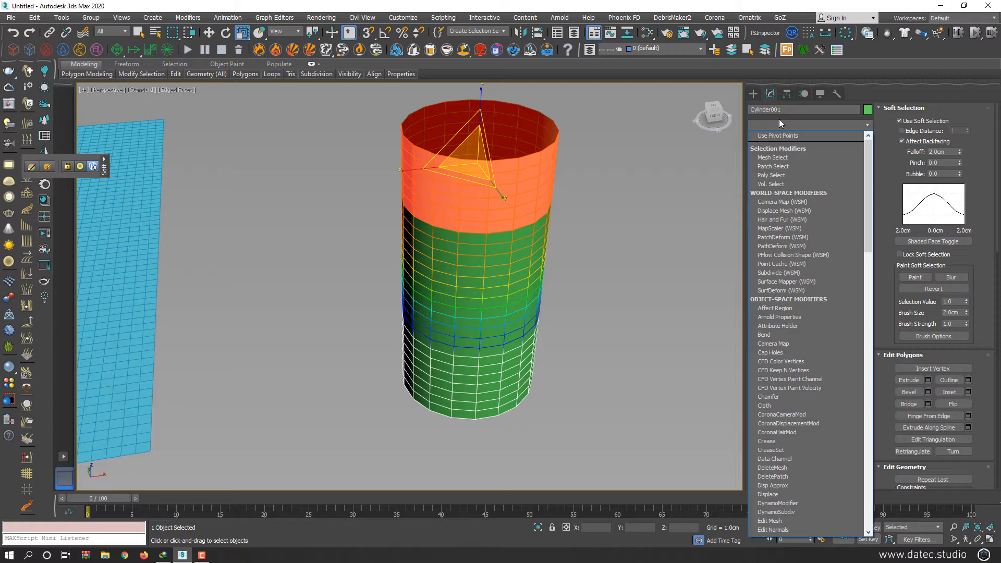
key("d")
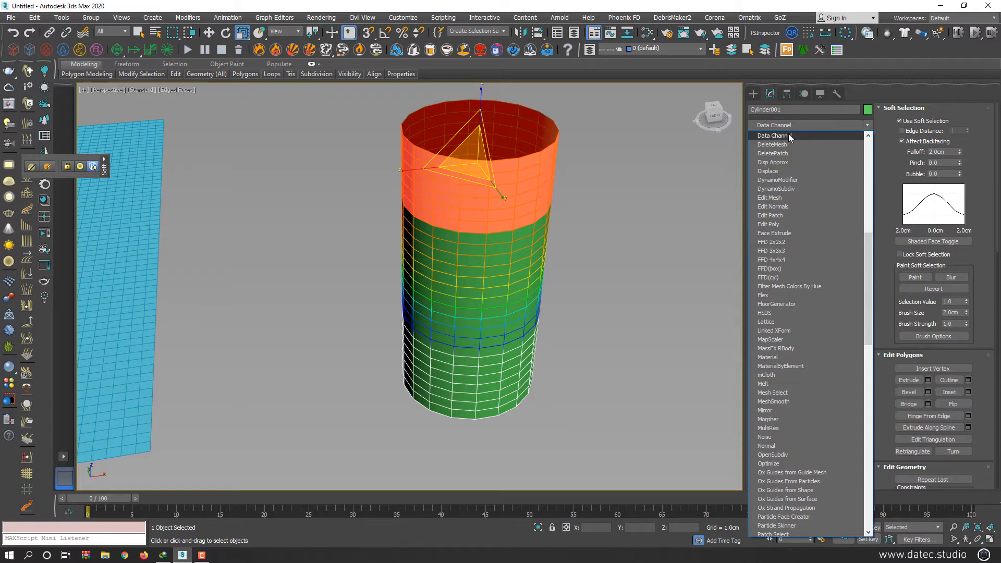
left_click(792, 126)
left_click(819, 246)
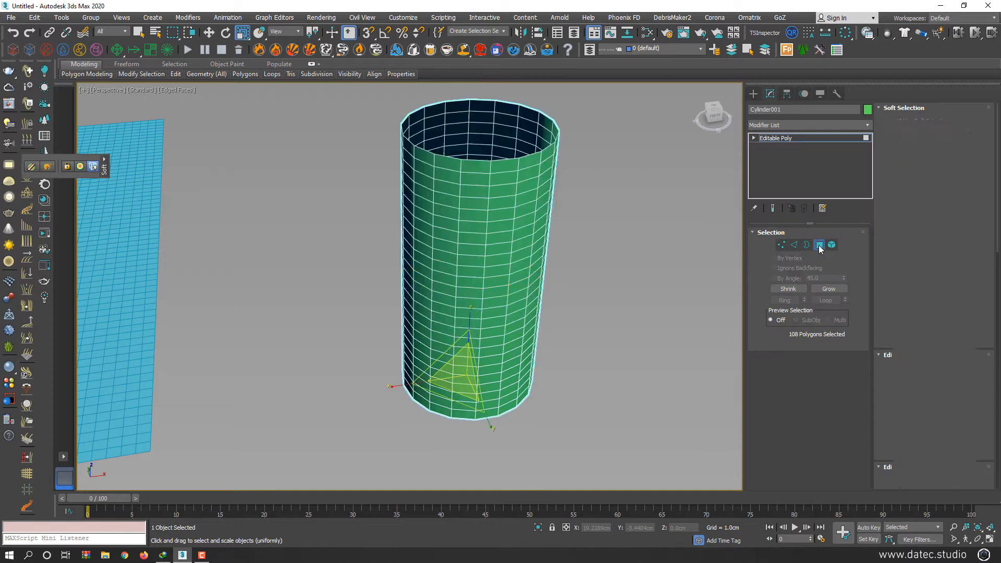
key("Delete")
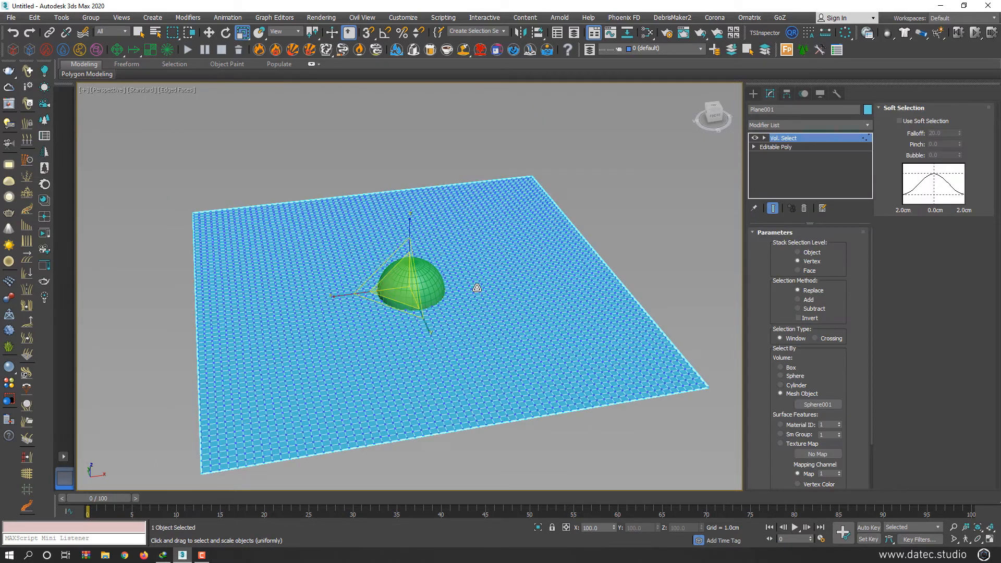
- Enable Soft Selection in the plane's Vol. Select modifier for the vertices selected by the sphere
middle_click_drag(477, 289, 473, 282, "alt")
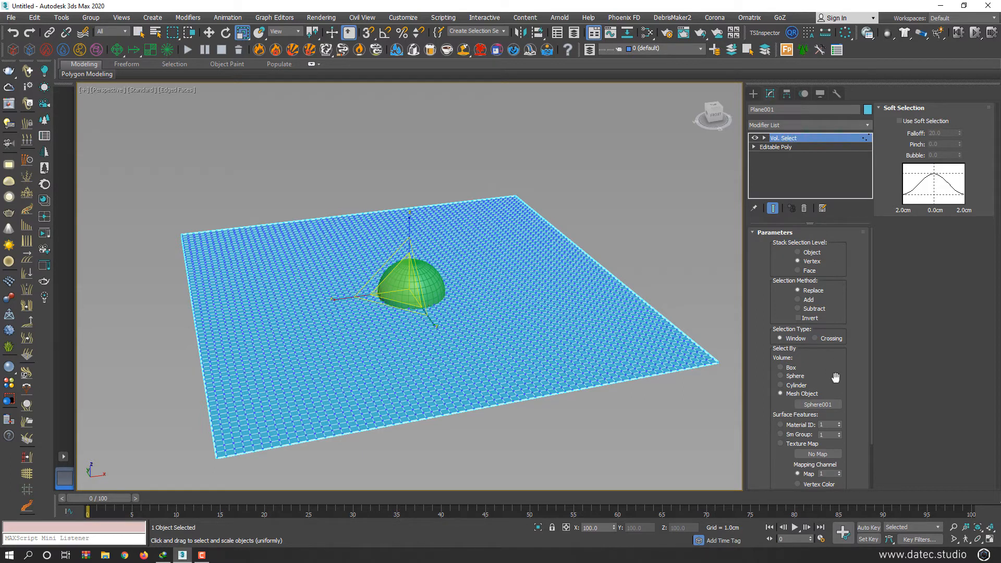
left_click_drag(834, 371, 820, 337)
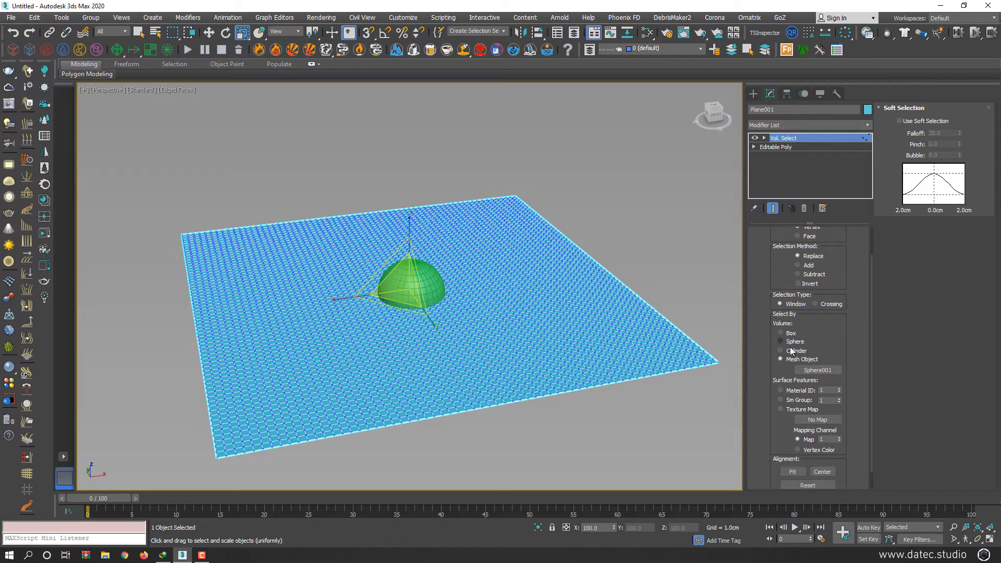
left_click(817, 371)
left_click_drag(837, 244, 830, 278)
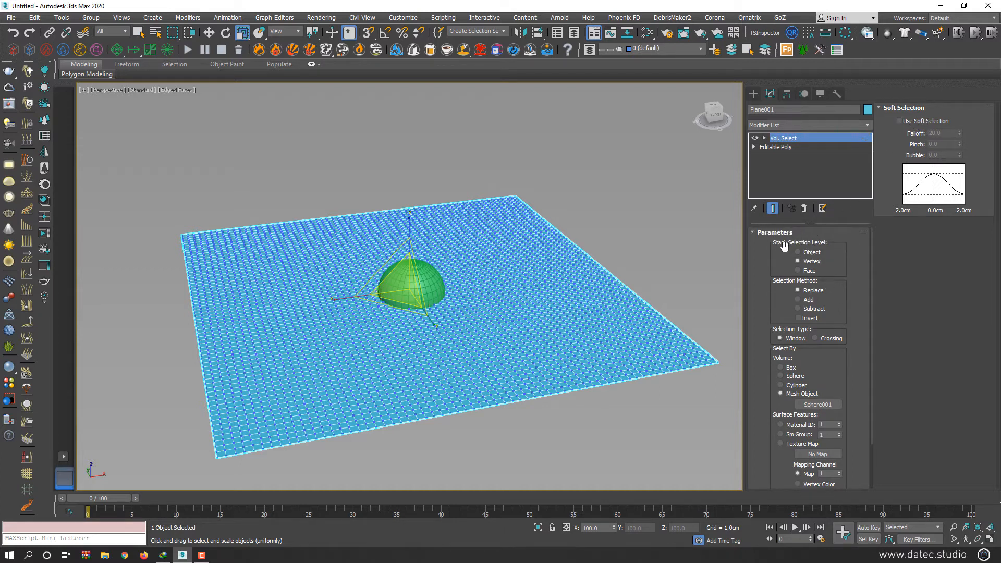
left_click(931, 122)
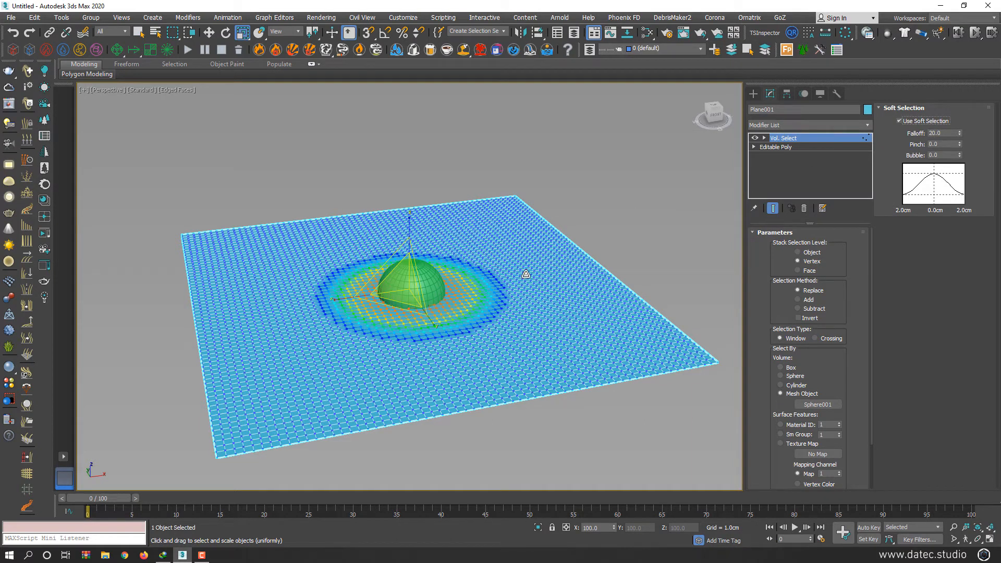
key("e")
key("w")
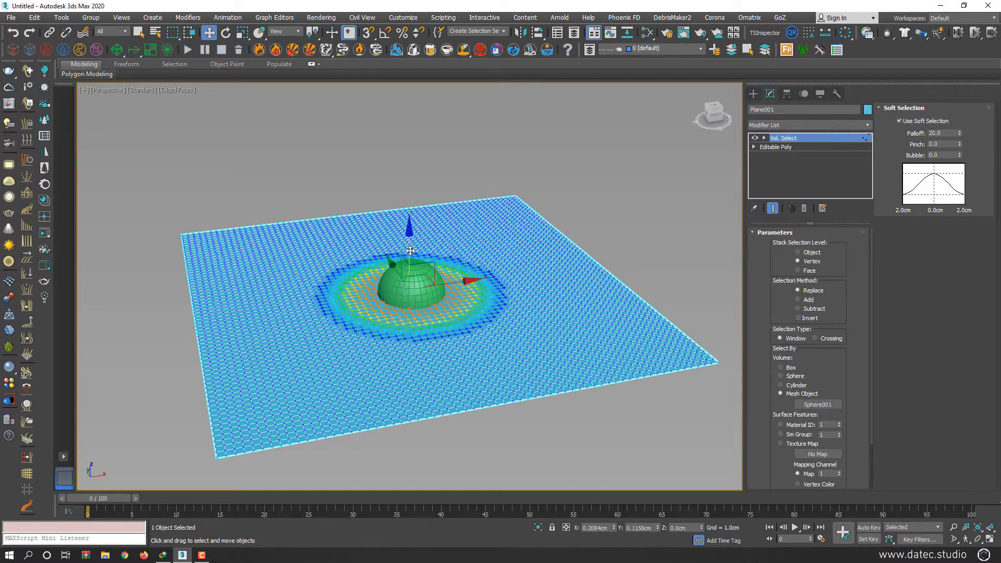
left_click_drag(410, 248, 389, 303)
right_click(424, 266)
- Apply an FFD 2x2x2 modifier above Vol. Select on the plane and enter its control point level
left_click(799, 126)
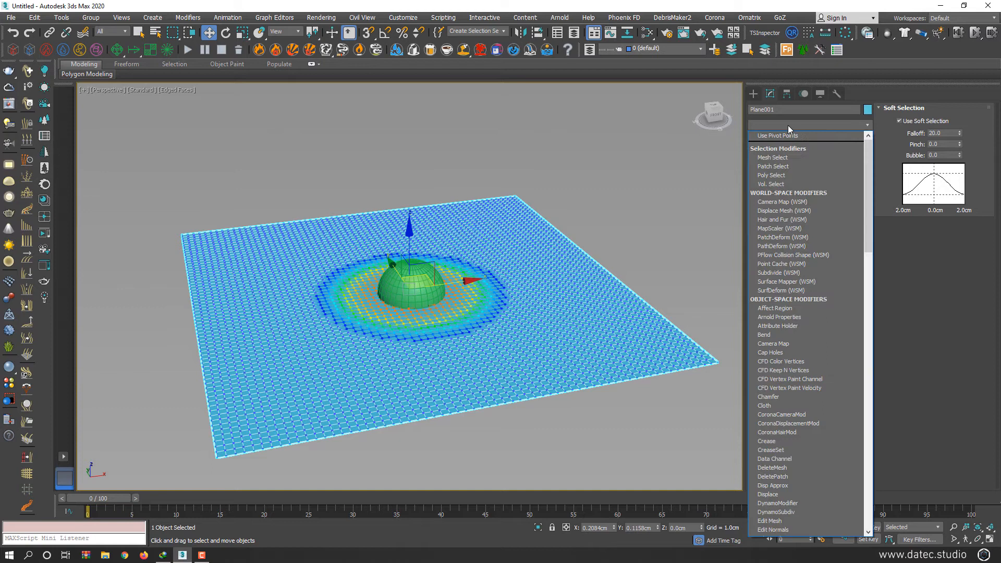
key("f")
key("f")
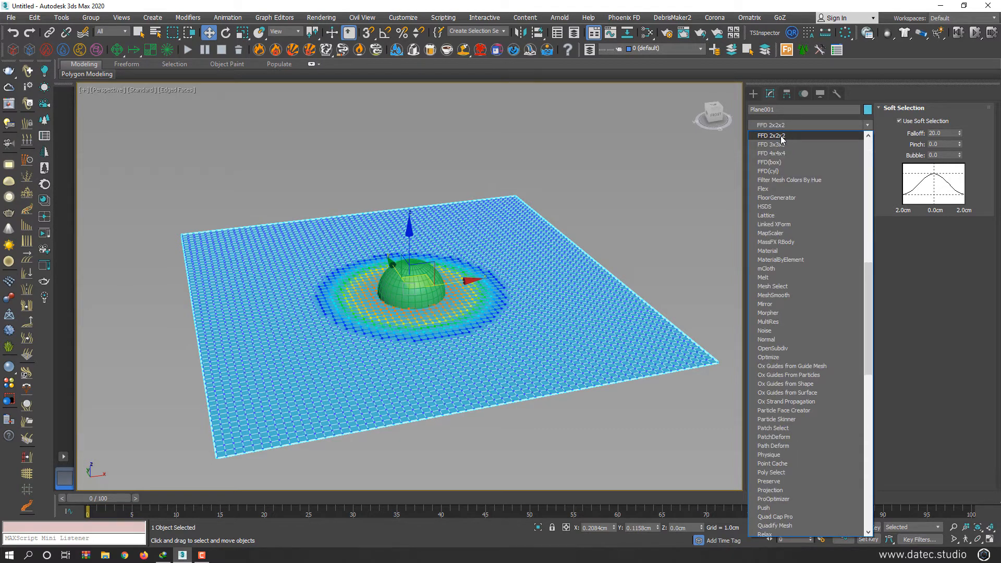
left_click(782, 137)
mouse_move(549, 239)
middle_mouse_down("alt")
mouse_move(540, 219)
mouse_move(548, 240)
middle_mouse_up("alt")
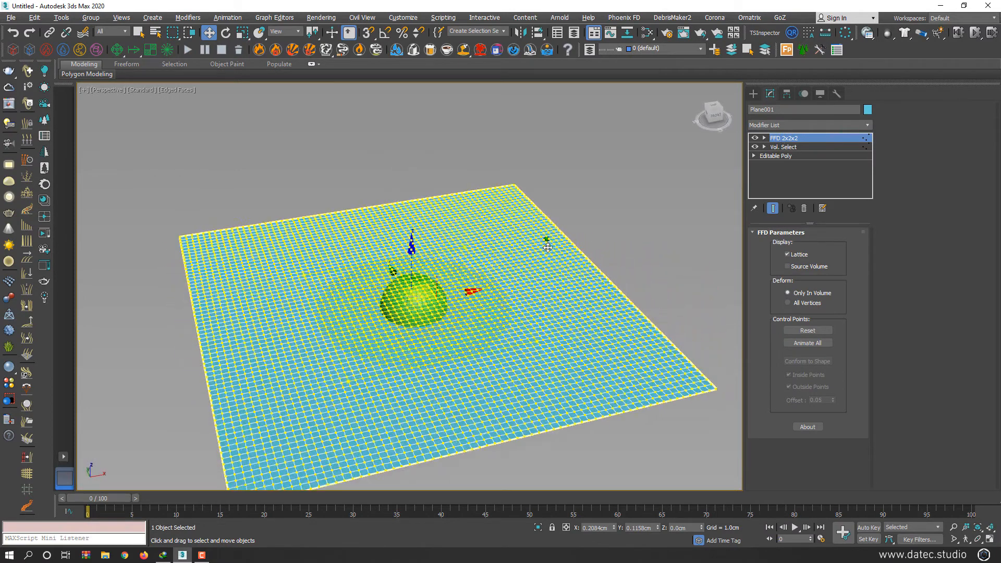
left_click(783, 140)
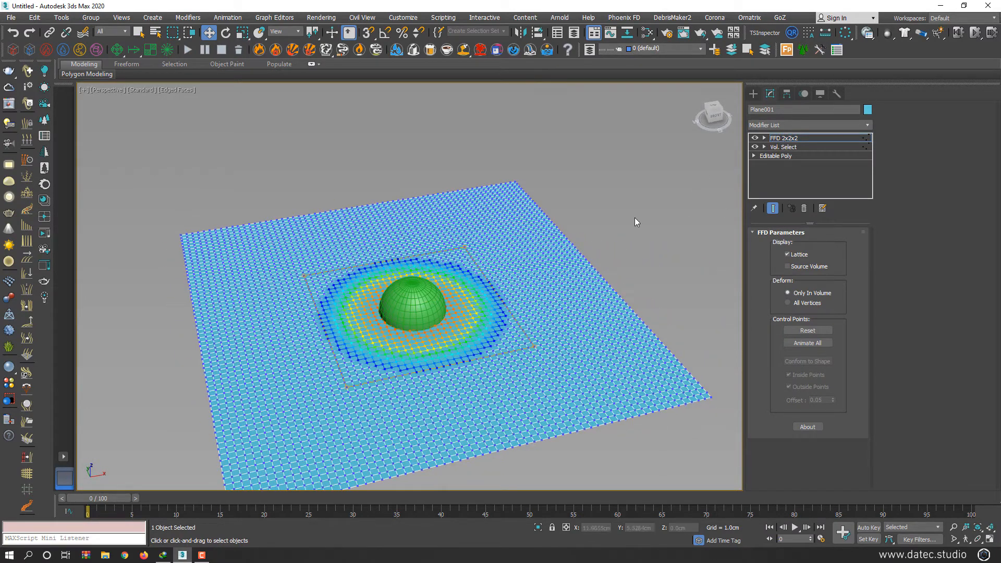
- Lower the FFD control points around the sphere to dent the plane, then leave the control point level and deselect
key("r")
left_click_drag(651, 178, 292, 404)
key("w")
left_click_drag(412, 263, 412, 284)
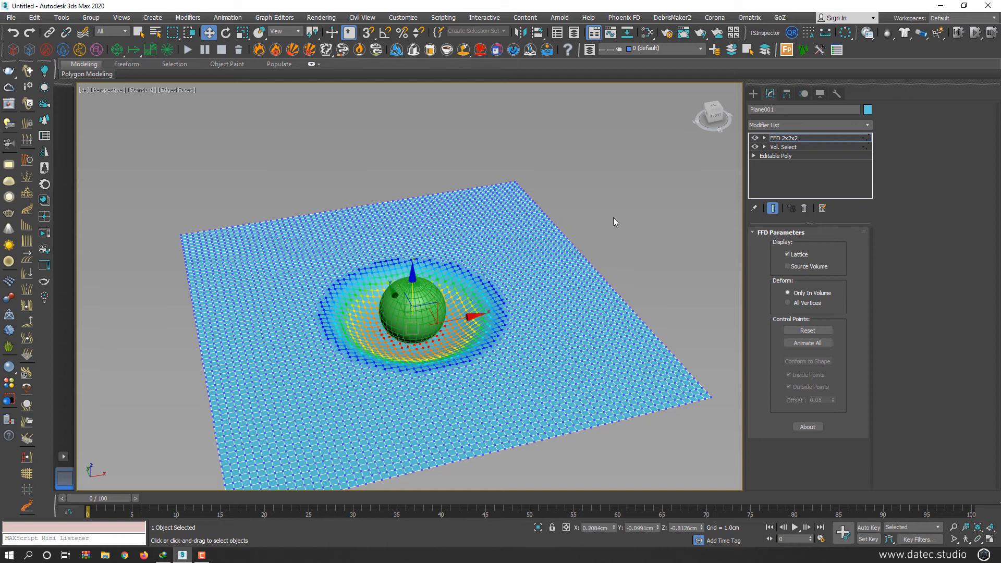
left_click(790, 138)
left_click(680, 223)
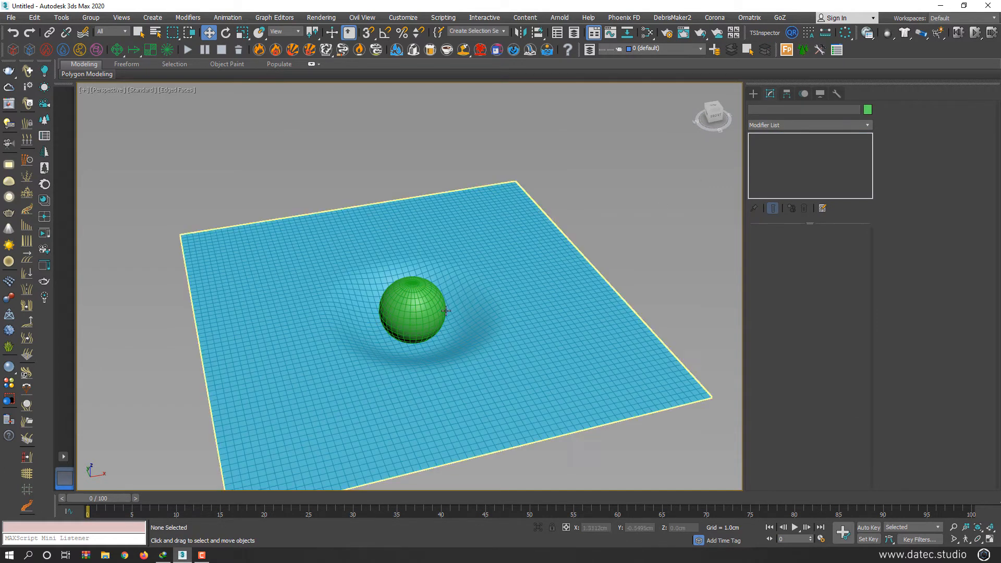
- Move the sphere across and above the plane to shift the soft-selected dent, ending with the sphere raised above the surface
left_click(427, 305)
left_click_drag(427, 304, 566, 286)
mouse_move(414, 288)
left_mouse_down()
mouse_move(292, 296)
mouse_move(577, 299)
mouse_move(417, 300)
left_mouse_up()
middle_click_drag(418, 301, 488, 314, "alt")
left_click_drag(345, 311, 415, 306)
middle_click_drag(415, 306, 409, 294, "alt")
mouse_move(409, 295)
left_mouse_down()
mouse_move(397, 198)
mouse_move(395, 284)
left_mouse_up()
left_click_drag(394, 250, 393, 233)
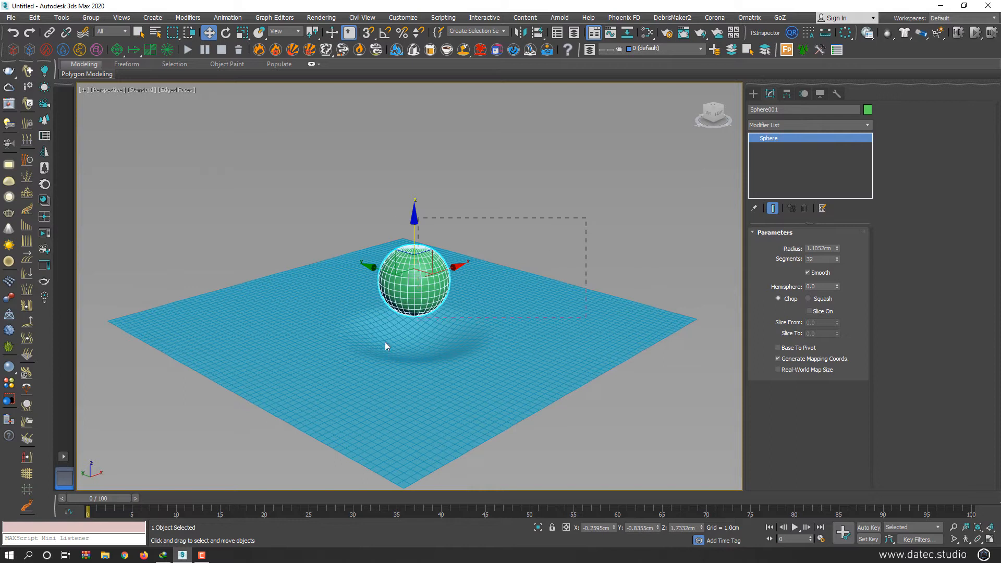
- Delete the sphere and the plane and show the home grid
left_click(348, 364, "ctrl")
key("Delete")
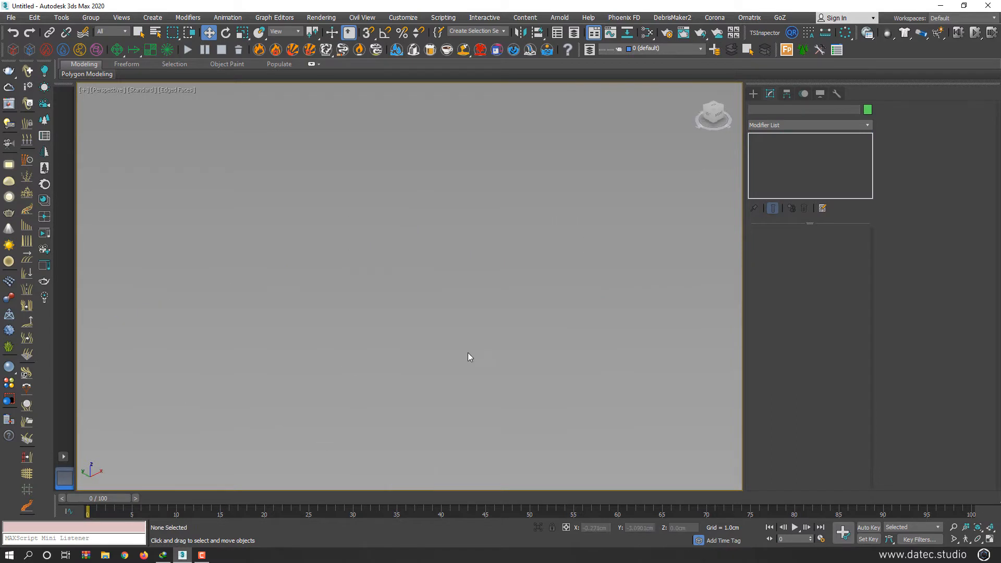
key("g")
- Create a cylinder about 1.84 cm in radius and 7.01 cm high at the grid centre and increase its number of sides
left_click(753, 94)
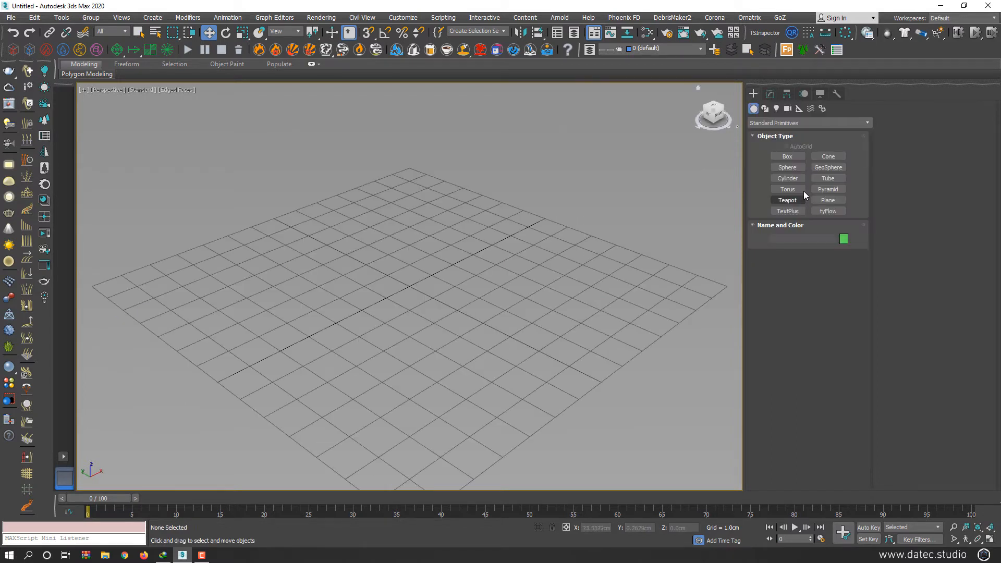
left_click(787, 178)
left_click_drag(409, 285, 398, 316)
left_click(389, 75)
middle_click_drag(501, 263, 487, 318)
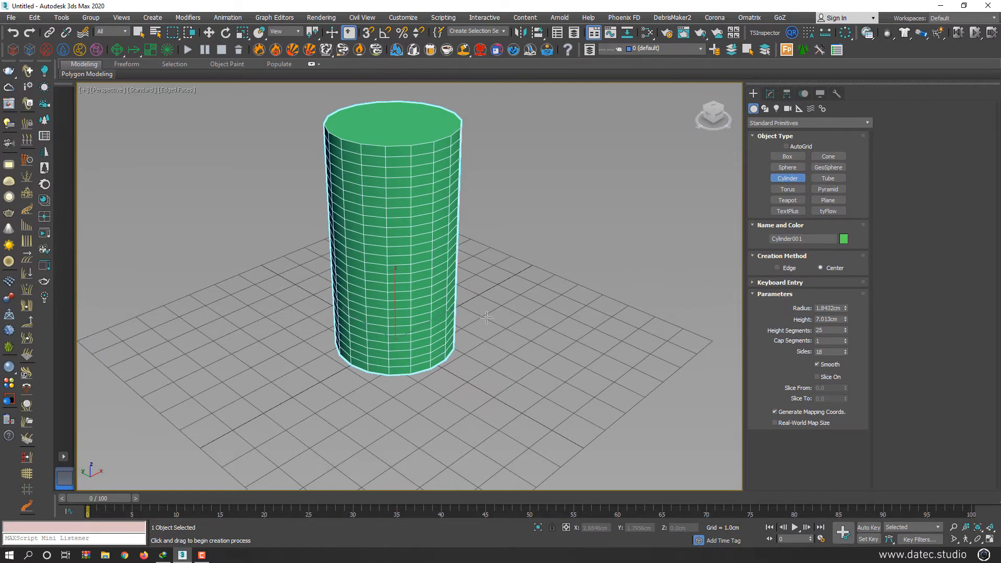
left_click_drag(845, 349, 831, 336)
- Finish creating primitives and convert the cylinder to an Editable Poly
middle_click_drag(422, 267, 401, 311)
right_click(401, 311)
right_click(406, 255)
mouse_move(459, 364)
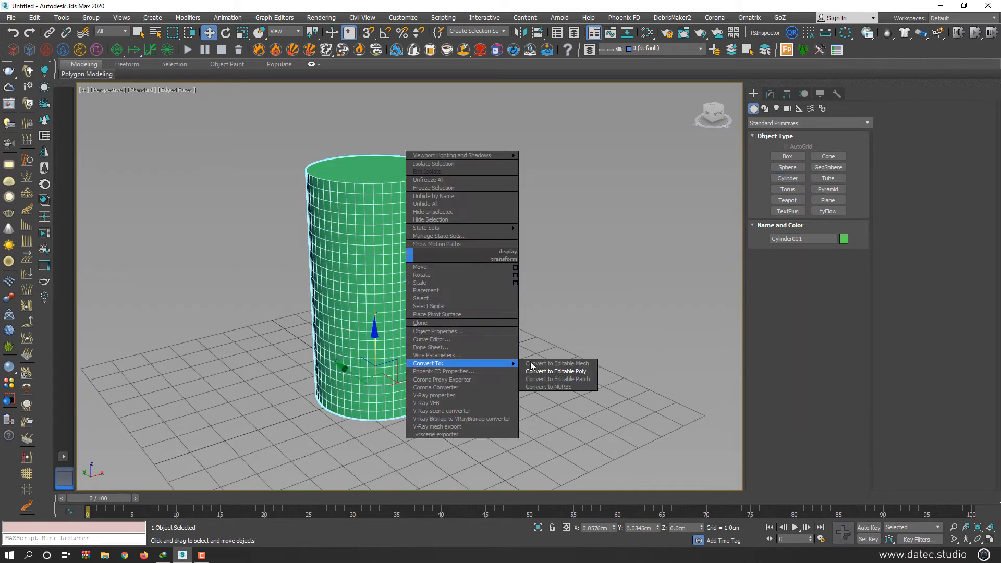
left_click(551, 372)
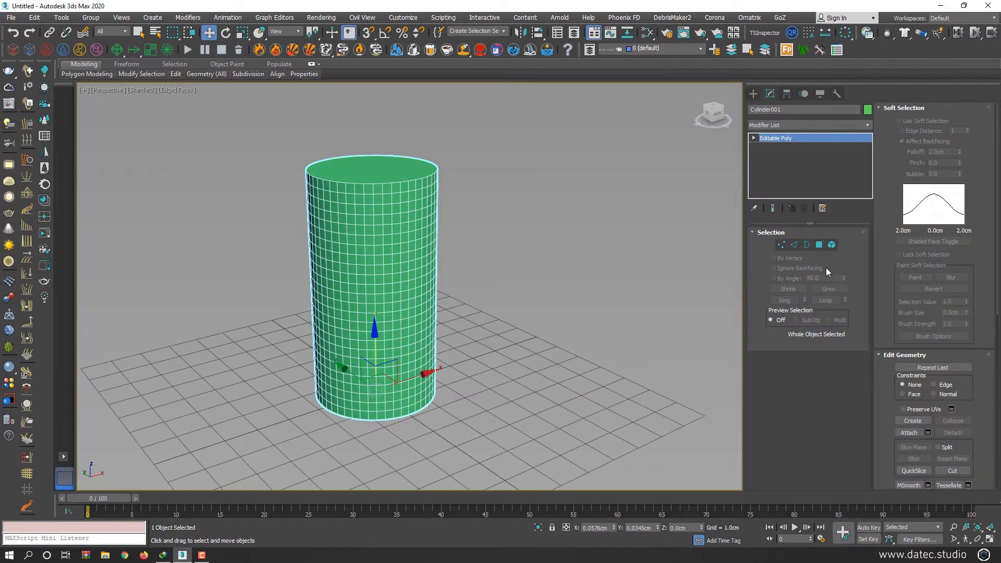
- Delete the cylinder's top and bottom cap polygons, then leave the polygon level
left_click(819, 245)
left_click(363, 168)
middle_click_drag(373, 263, 396, 365, "alt")
left_click(371, 436)
key("Delete")
middle_click_drag(443, 324, 475, 302, "alt")
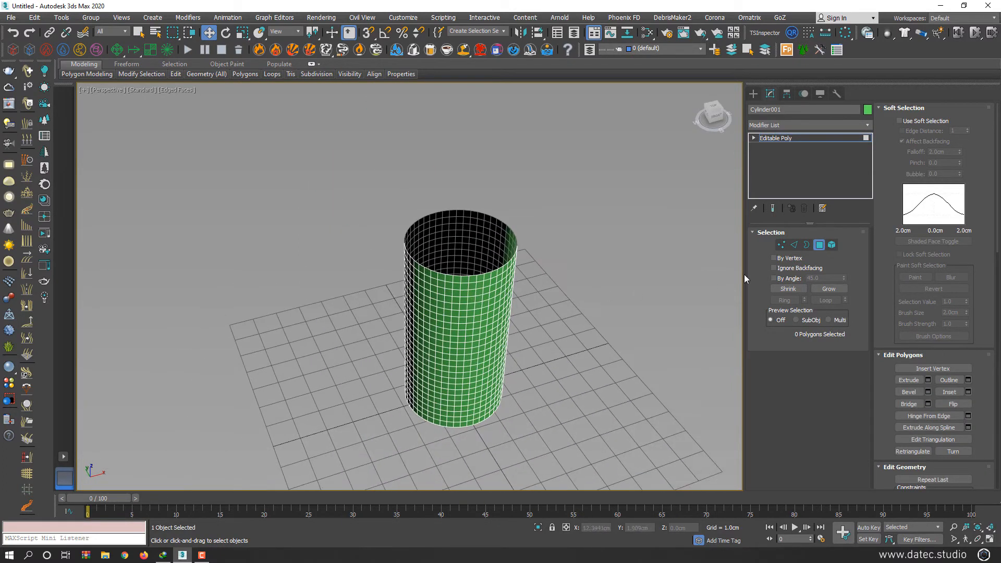
left_click(820, 244)
middle_click_drag(539, 294, 554, 267, "alt")
- Apply a Vol. Select modifier to the open cylinder
left_click(754, 93)
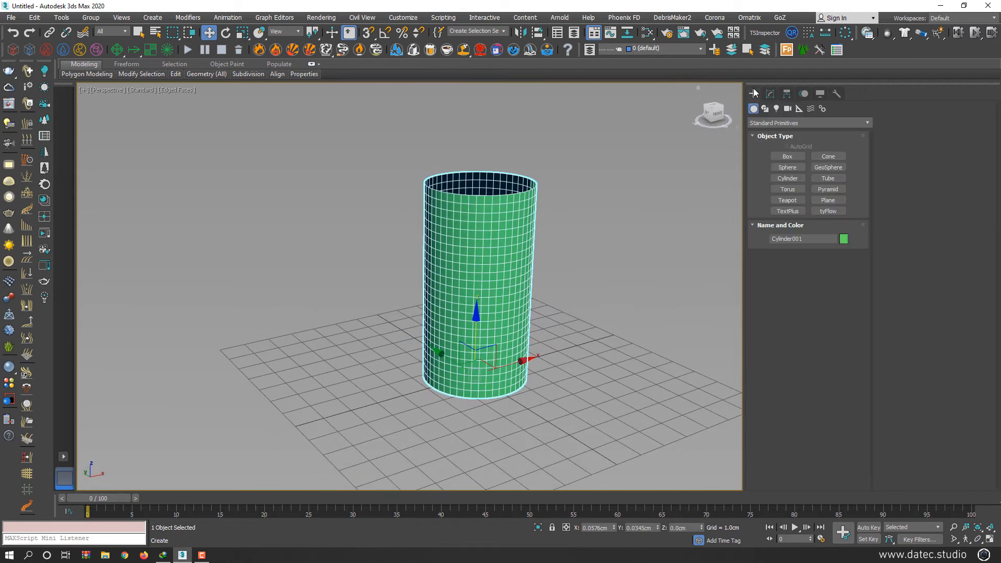
left_click(786, 123)
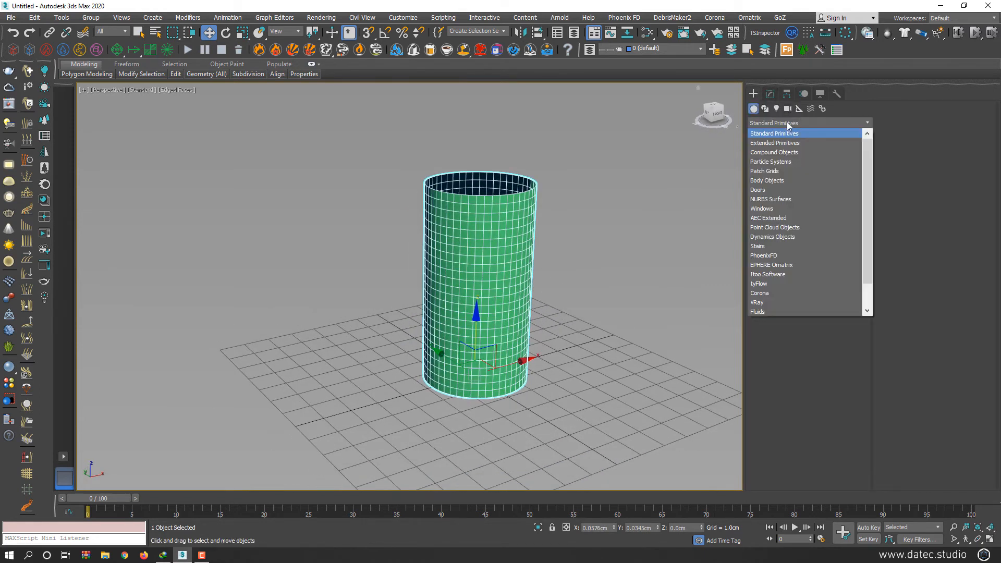
left_click(771, 94)
left_click(782, 123)
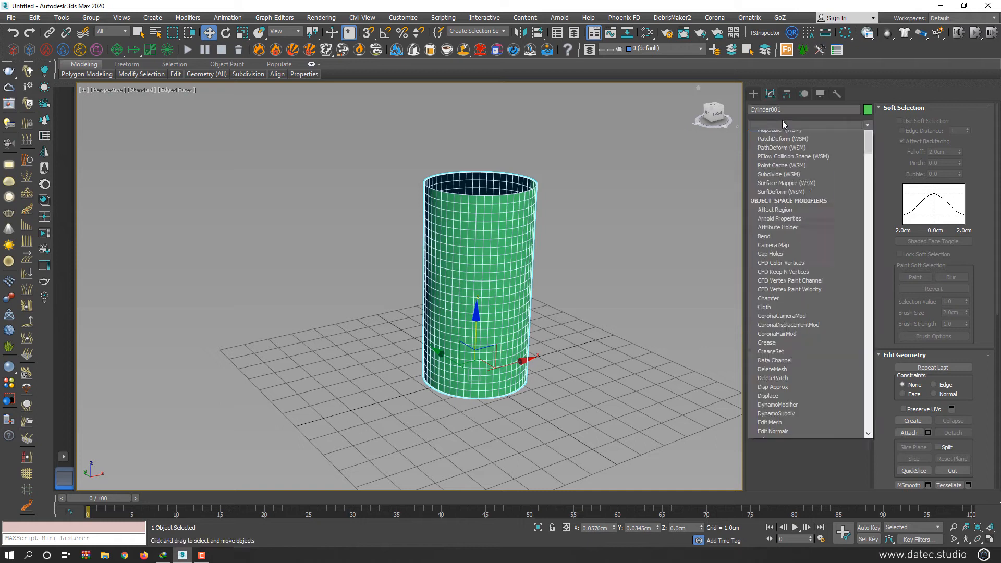
key("v")
left_click(782, 138)
- Create a sphere, align it to the cylinder's centre and raise it to about 4.46 cm in Z
middle_click_drag(483, 290, 442, 300)
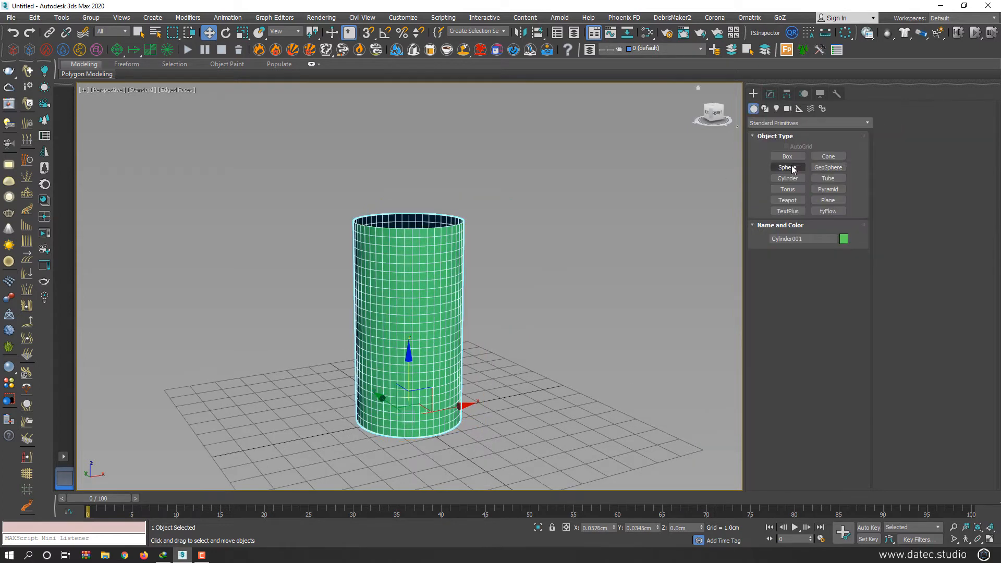
left_click(788, 167)
left_click_drag(485, 422, 481, 433)
right_click(481, 433)
key("alt+a")
left_click(408, 372)
left_click_drag(408, 379, 422, 256)
- Enlarge the sphere's radius to about 2.14 cm so it protrudes through the cylinder wall
left_click(770, 93)
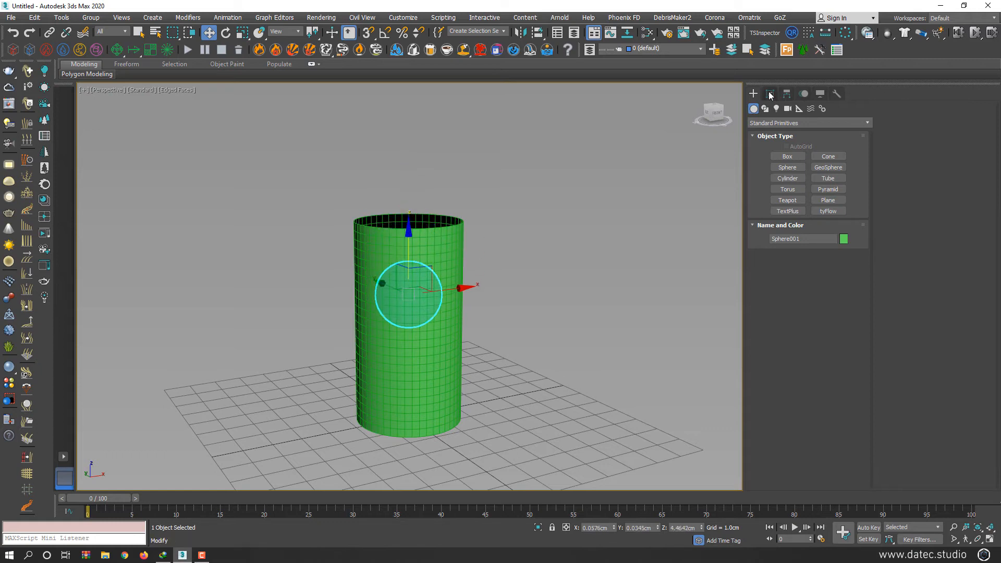
left_click_drag(837, 249, 840, 201)
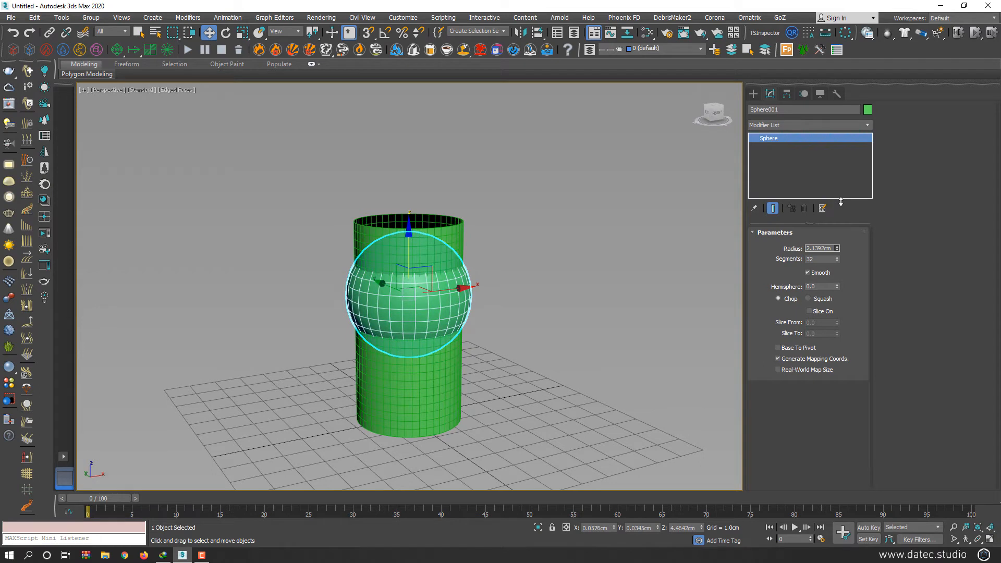
middle_click_drag(437, 276, 432, 284, "alt")
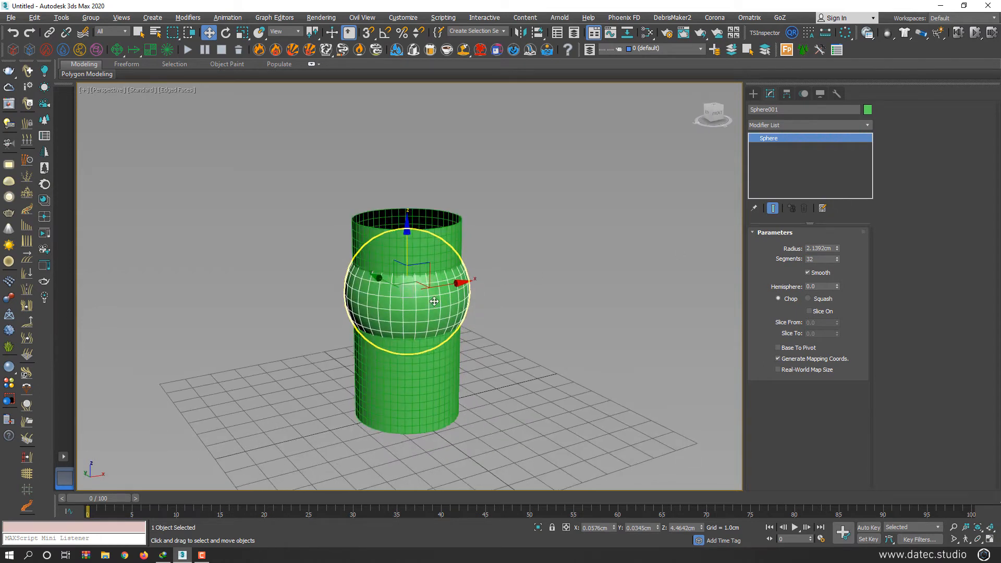
- Set the cylinder's Vol. Select volume to Mesh Object and pick the sphere as the selecting mesh
left_click(428, 365)
scroll(842, 365, "down", 3)
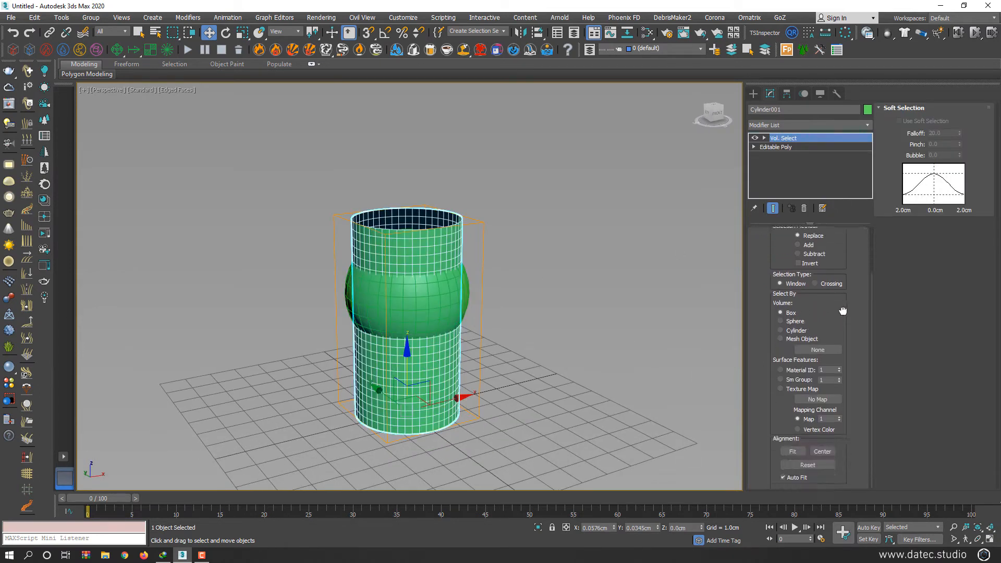
left_click(817, 350)
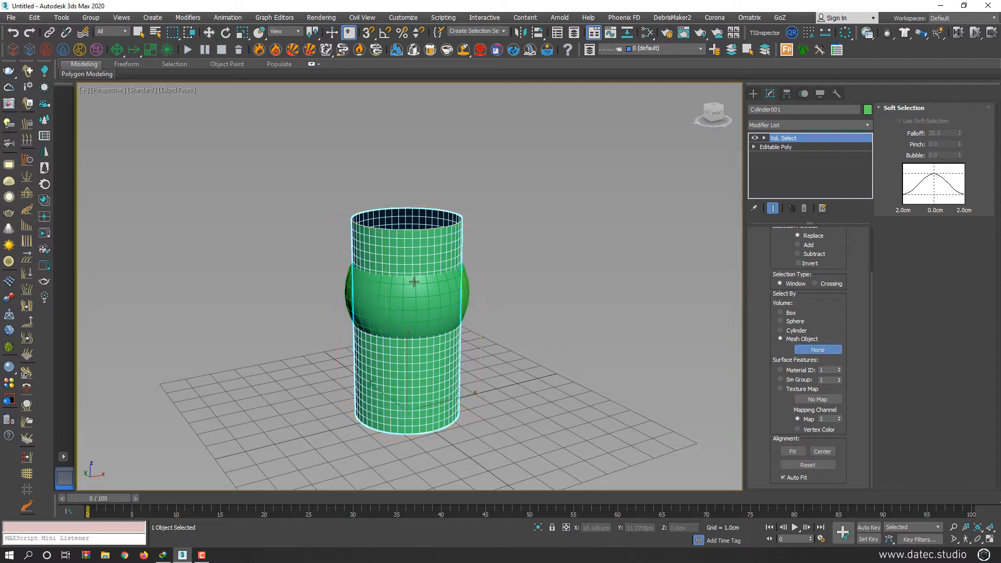
left_click(463, 298)
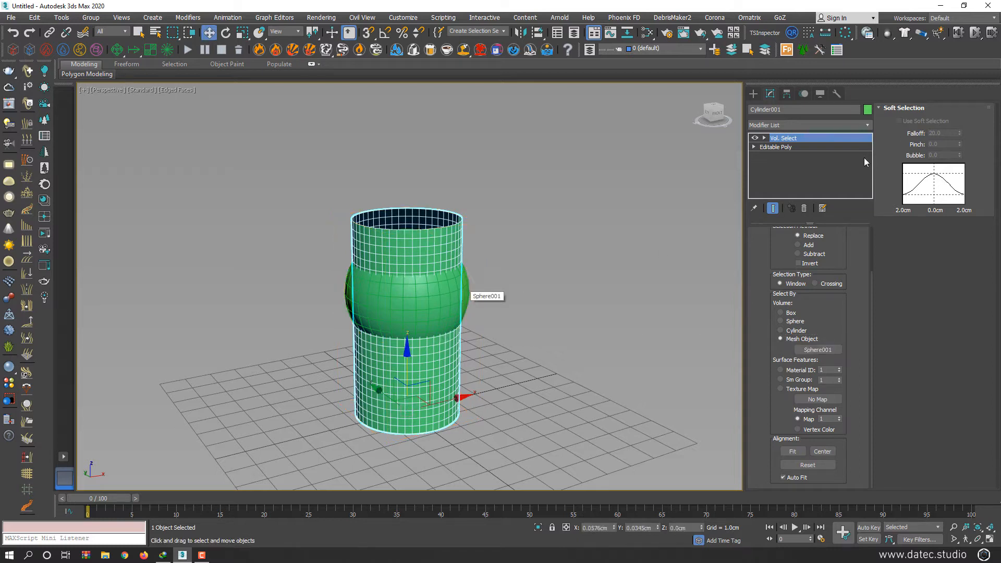
- Set the Vol. Select level to Vertex and enable Soft Selection with a falloff of 5.8
left_click_drag(840, 245, 826, 304)
left_click(810, 263)
left_click(908, 120)
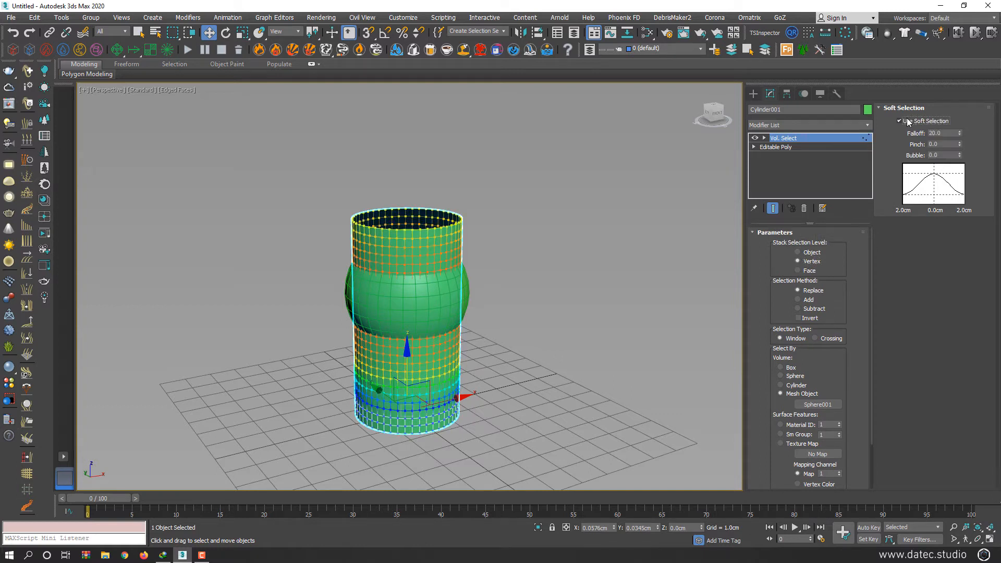
left_click_drag(959, 136, 949, 172)
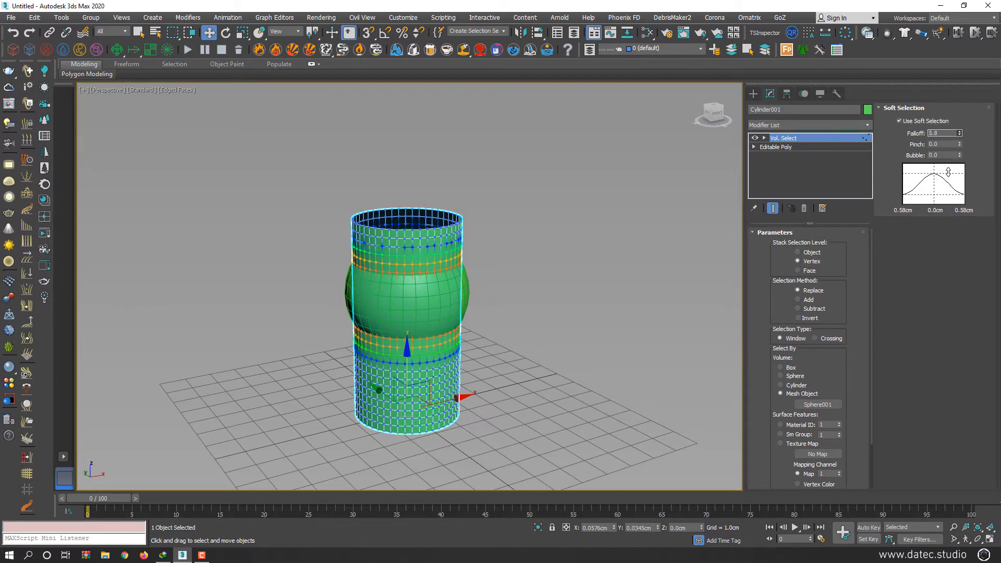
- Apply an FFD 2x2x2 modifier above Vol. Select on the cylinder
left_click(792, 125)
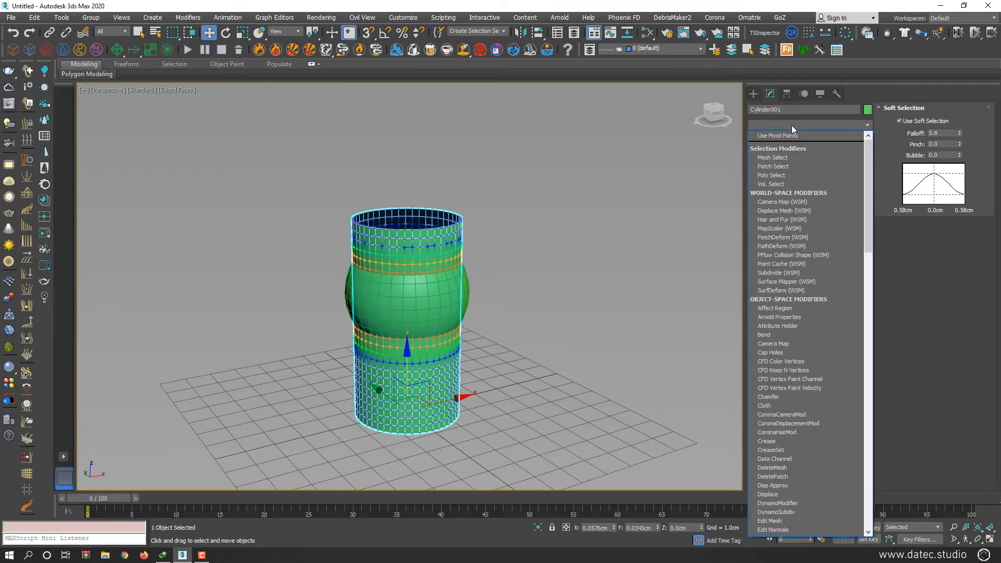
key("f")
left_click(786, 144)
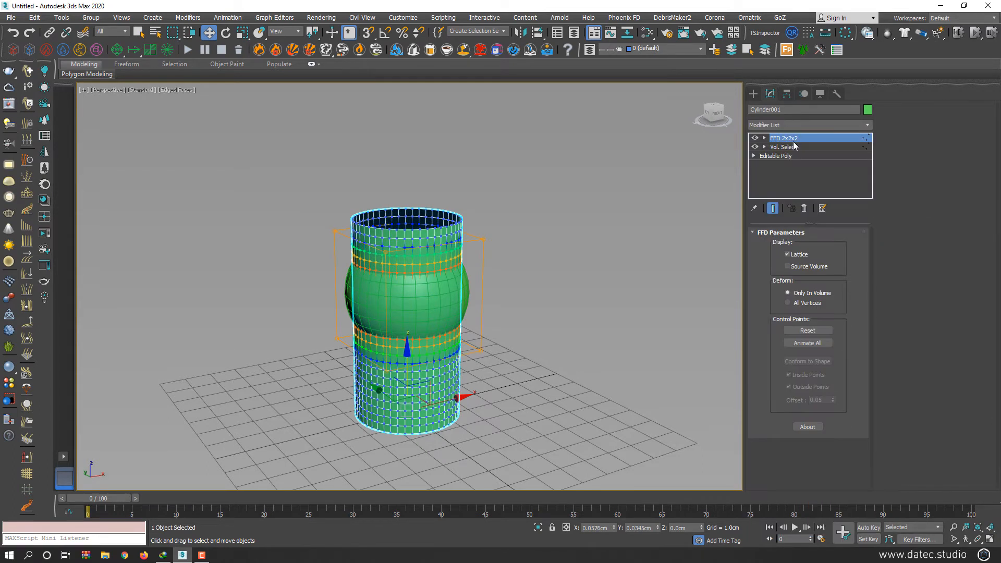
- Scale all FFD control points outward to bulge the cylinder around the sphere, then leave the control point level and deselect
middle_click_drag(532, 266, 534, 172, "alt")
left_click_drag(268, 352, 268, 352)
key("r")
left_click_drag(387, 277, 399, 241)
left_click_drag(399, 199, 390, 224)
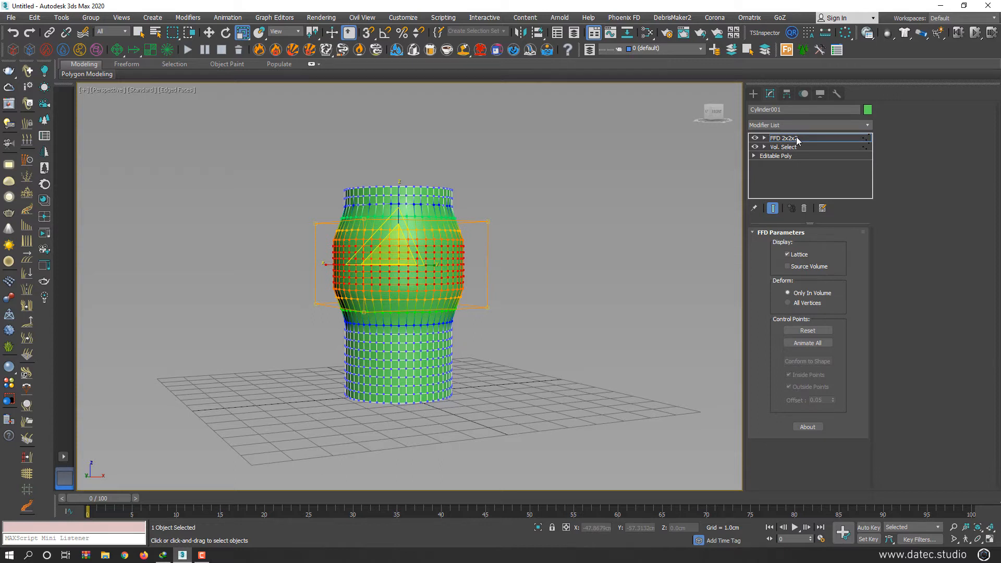
left_click(536, 297)
- Move the sphere down to the cylinder's base, to about 1.23 cm in Z, so the bulge follows it
left_click(414, 277)
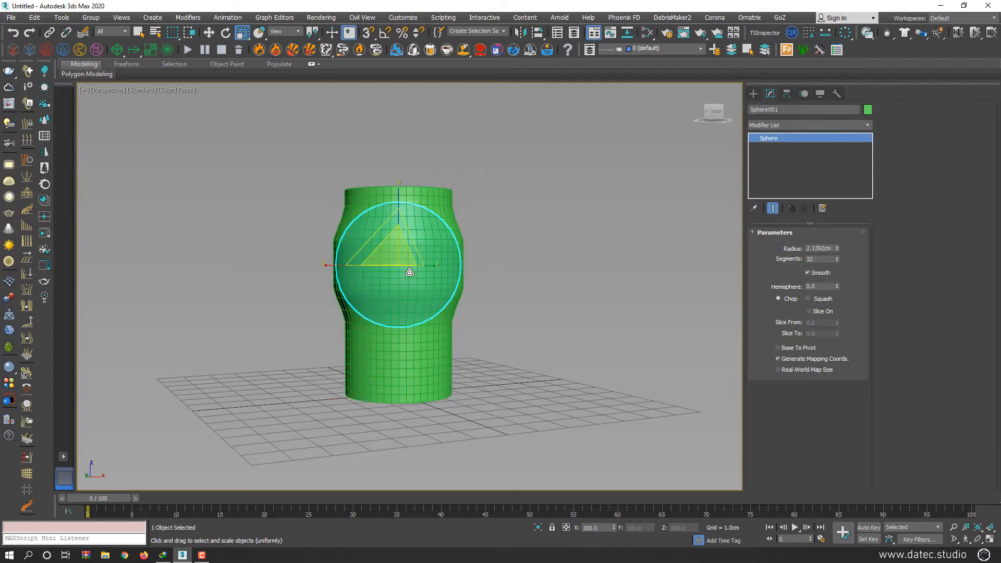
key("w")
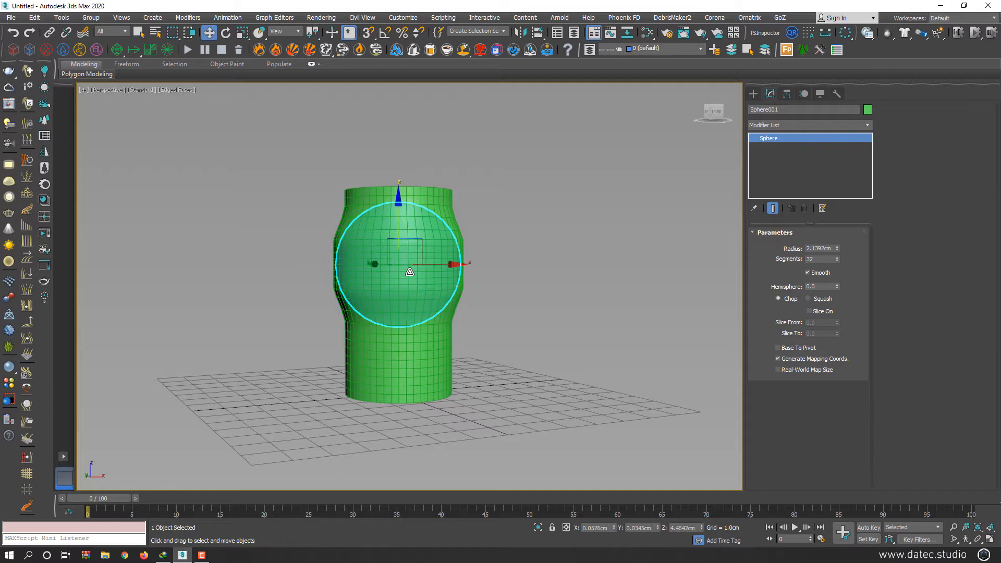
scroll(410, 272, "down", 2)
left_click_drag(410, 244, 412, 344)
left_click(528, 315)
left_click(427, 382)
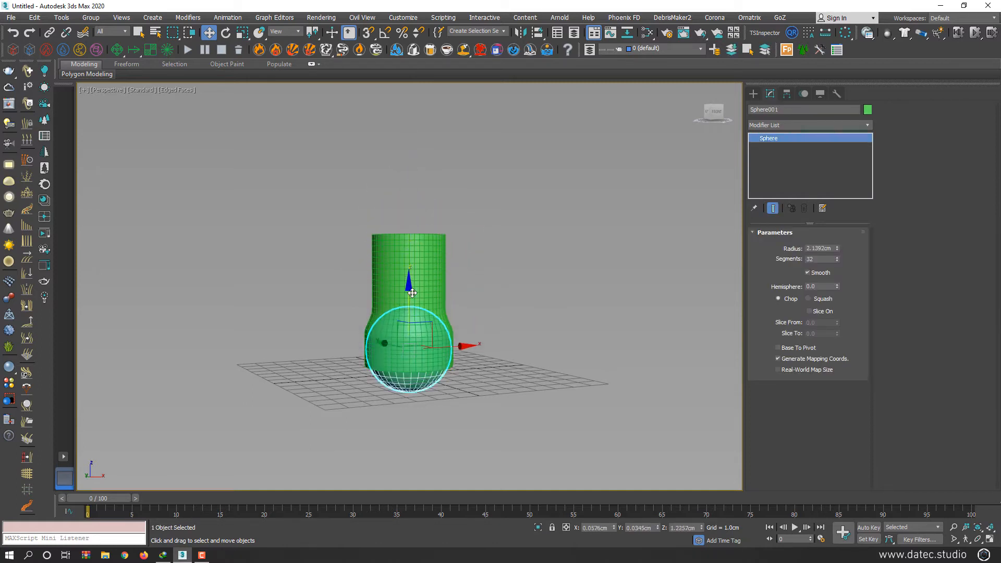
- Scale the cylinder's FFD control points further outward to widen the bulge, then leave the control point level and deselect
left_click(426, 288)
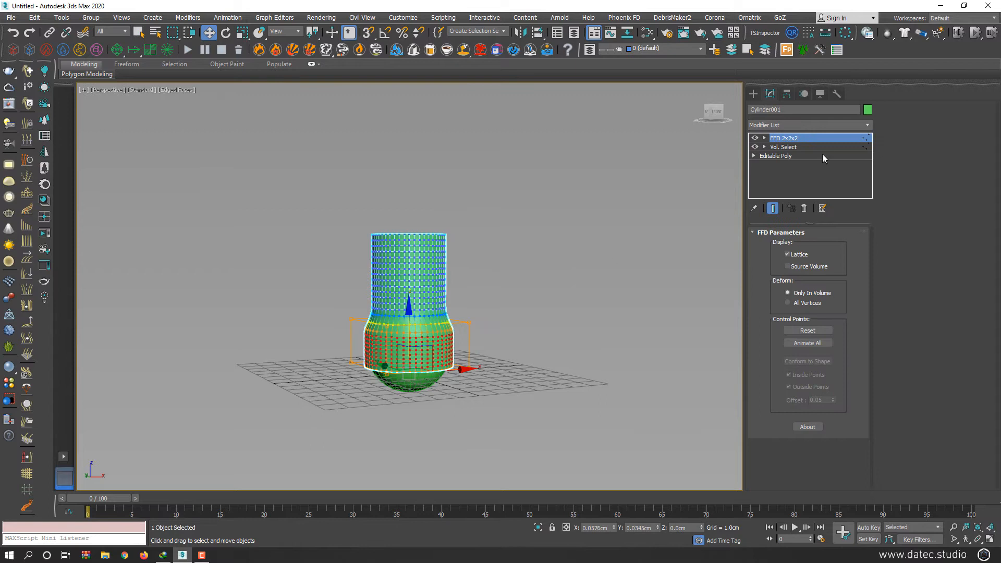
key("1")
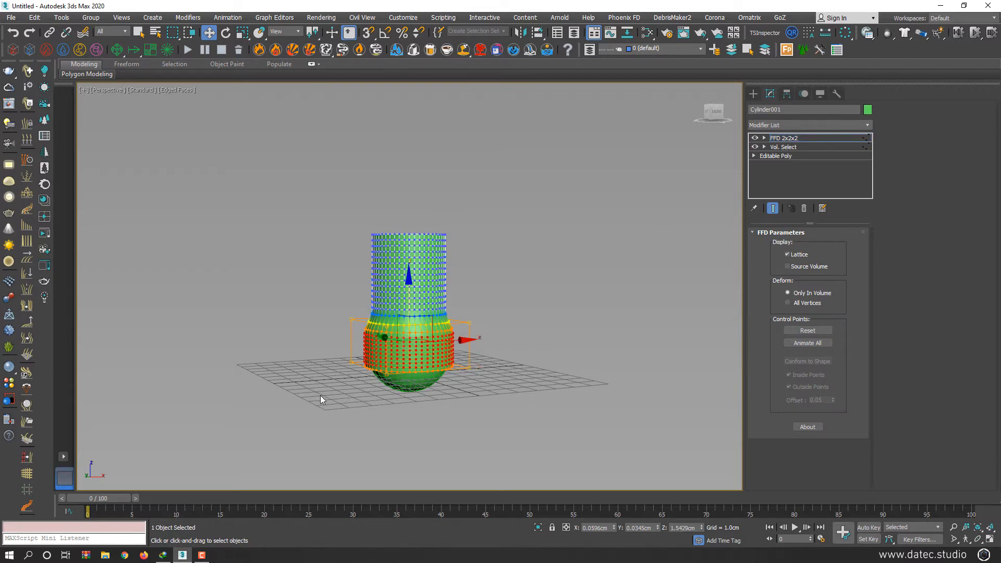
key("r")
mouse_move(407, 333)
left_mouse_down()
mouse_move(410, 292)
mouse_move(409, 328)
left_mouse_up()
left_click(785, 139)
left_click(564, 277)
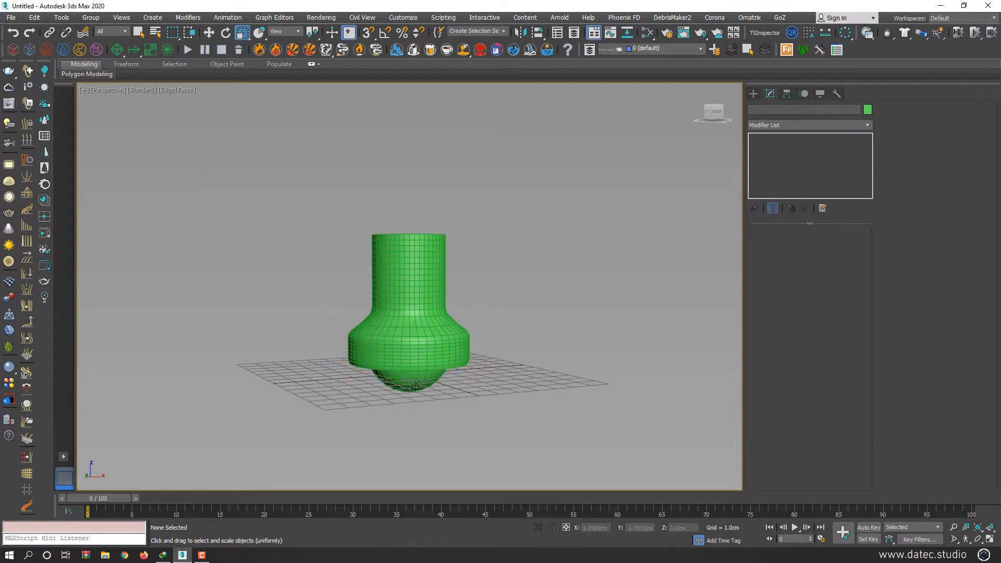
- Move the sphere up and down along the cylinder to reposition the bulge, leaving it around mid-height
left_click(411, 384)
key("w")
left_click_drag(410, 321, 440, 310)
left_click(416, 251)
left_click(596, 233)
left_click(426, 303)
left_click(426, 302)
mouse_move(411, 242)
left_mouse_down()
mouse_move(412, 138)
mouse_move(411, 256)
left_mouse_up()
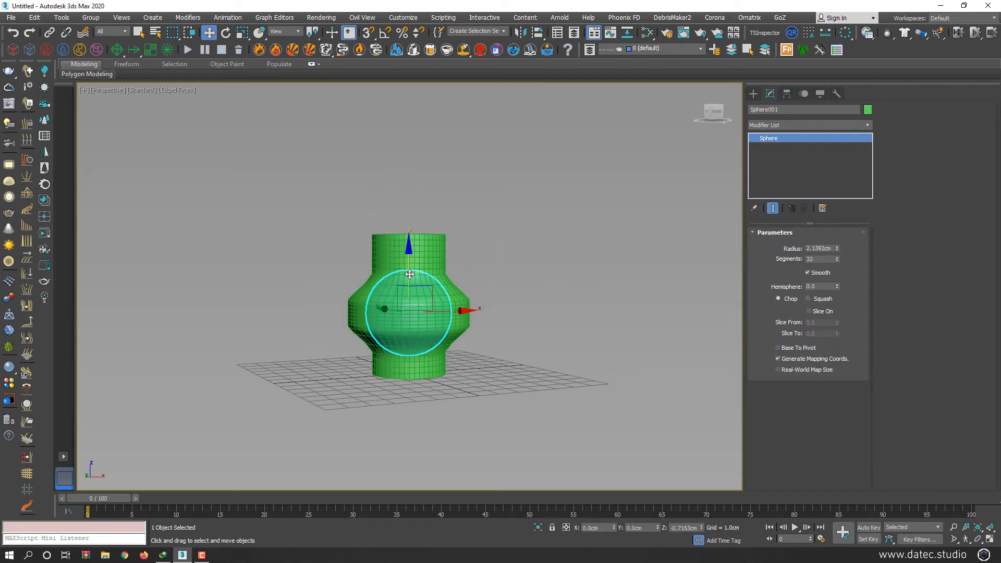
- Delete the cylinder and the sphere and switch to the Front view
left_click(455, 314)
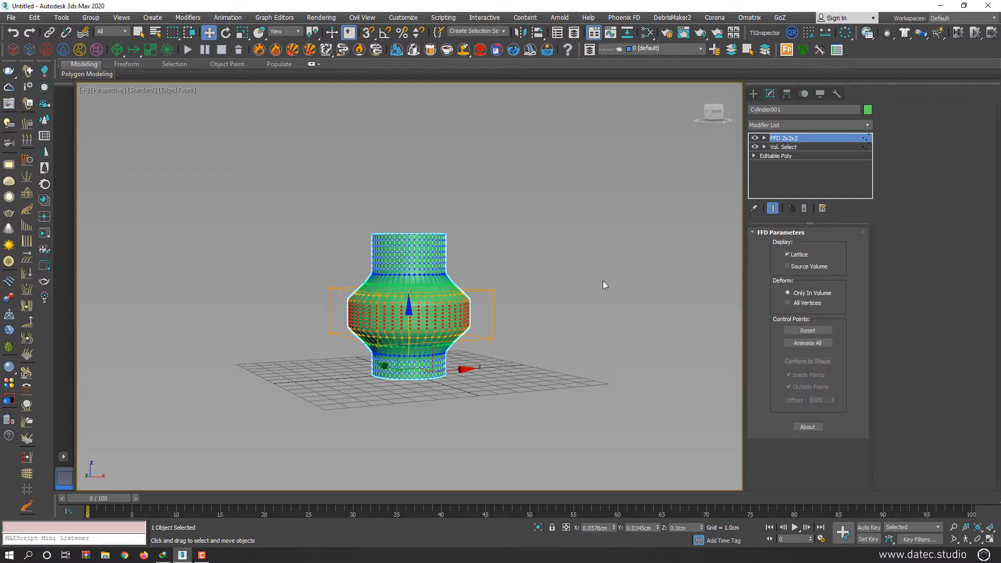
left_click(323, 369)
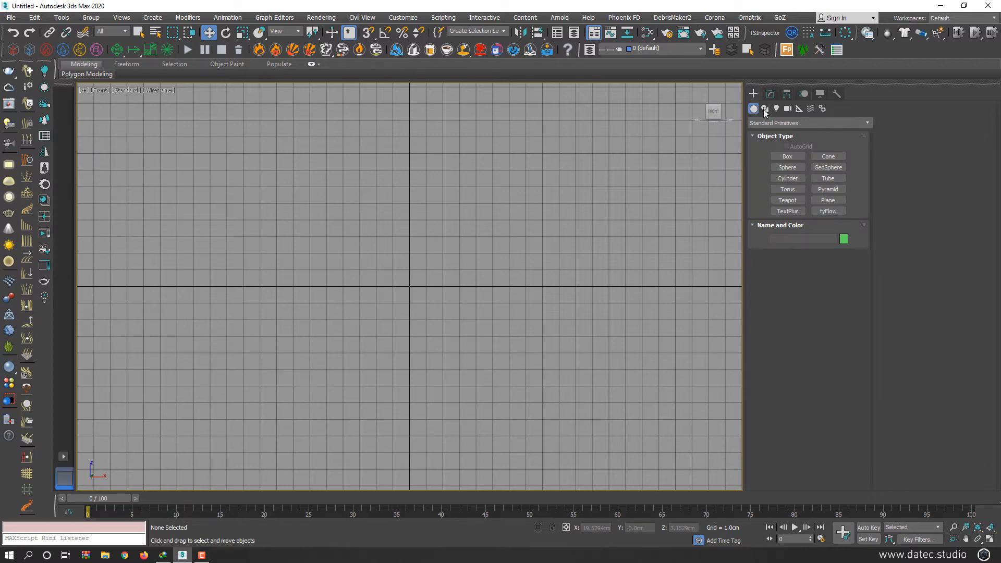
- Draw a stair-shaped line with six corner points and five alternating horizontal and vertical segments in the Front view
left_click(765, 108)
left_click(787, 165)
left_click(571, 129)
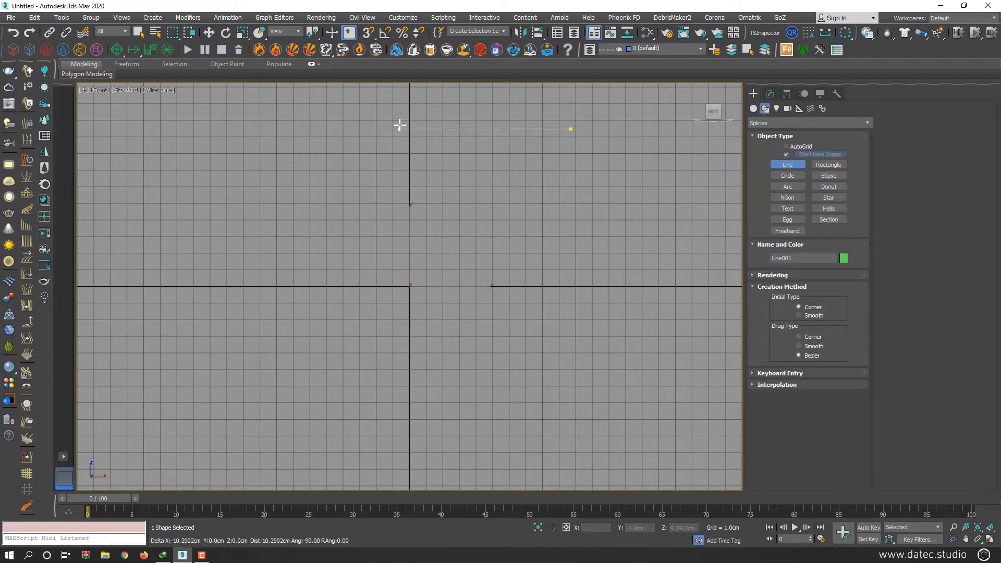
left_click(410, 128, "shift")
left_click(410, 292, "shift")
left_click(179, 292, "shift")
left_click(179, 483, "shift")
middle_click_drag(262, 391, 324, 347)
scroll(195, 391, "down", 2)
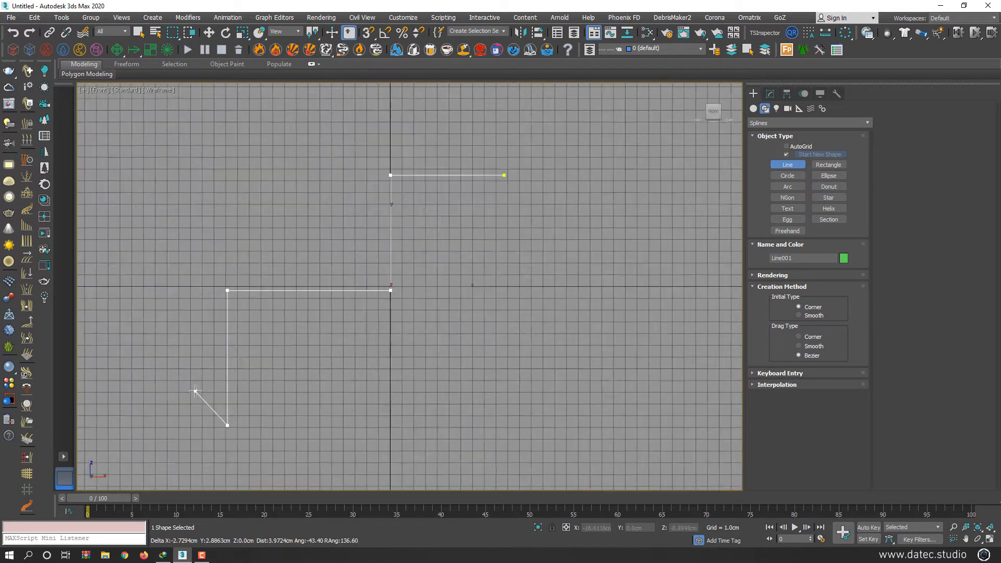
left_click(120, 420, "shift")
right_click(302, 381)
middle_click_drag(306, 381, 489, 325)
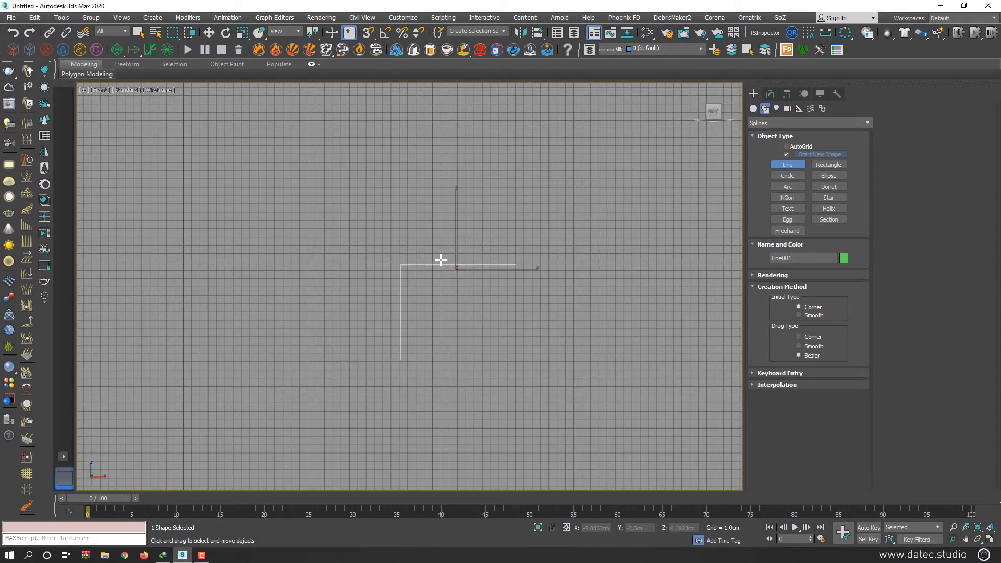
- Convert the stair-shaped line to an editable spline and set all its vertices to the Corner type
right_click(446, 244)
right_click(447, 244)
mouse_move(553, 353)
left_click(593, 355)
left_click(795, 270)
left_click_drag(654, 148, 186, 425)
right_click(405, 319)
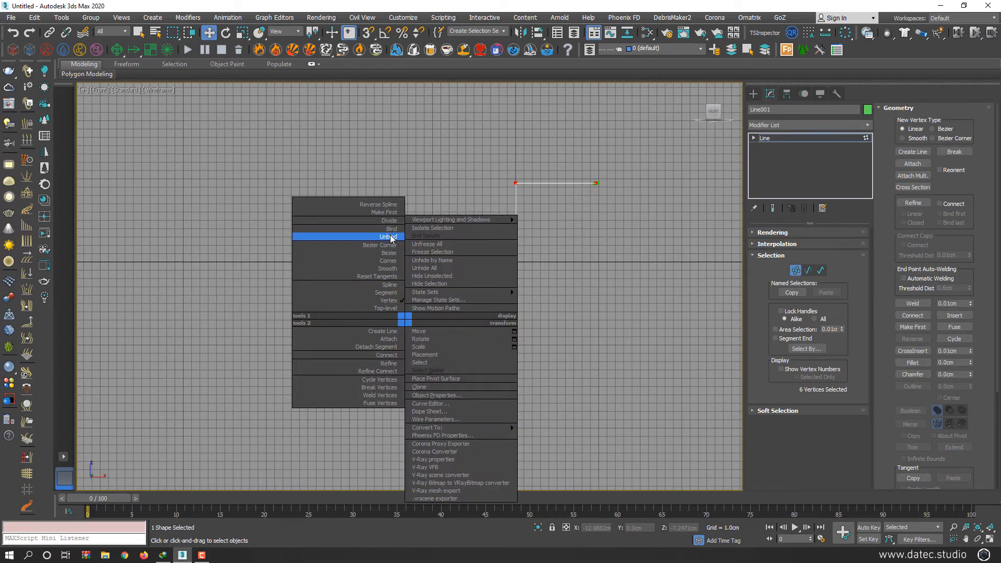
left_click(394, 260)
left_click(515, 313)
- Fillet the four inner corner vertices of the line into wide smooth bends and leave the vertex level
left_click_drag(562, 173, 350, 392)
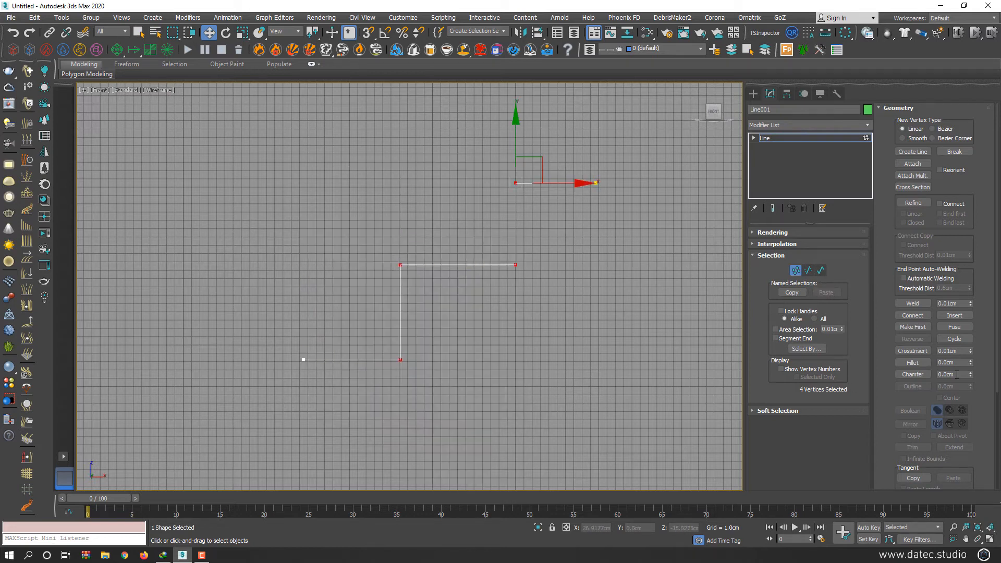
left_click(913, 363)
left_click_drag(402, 259, 412, 228)
right_click(444, 271)
left_click(797, 271)
middle_click_drag(560, 289, 522, 300)
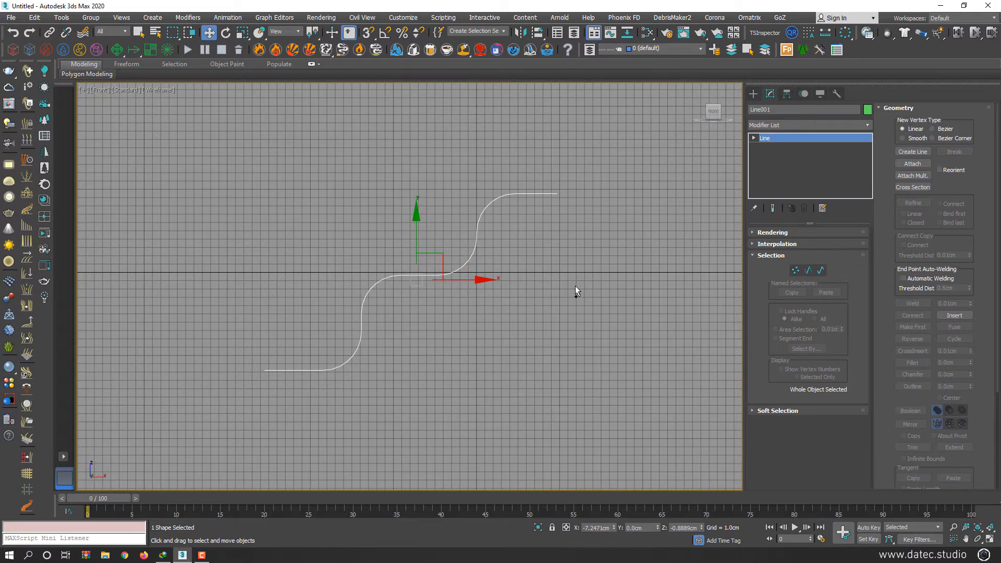
- Clone the curved line in place as an independent copy
key("ctrl+v")
right_click(478, 244)
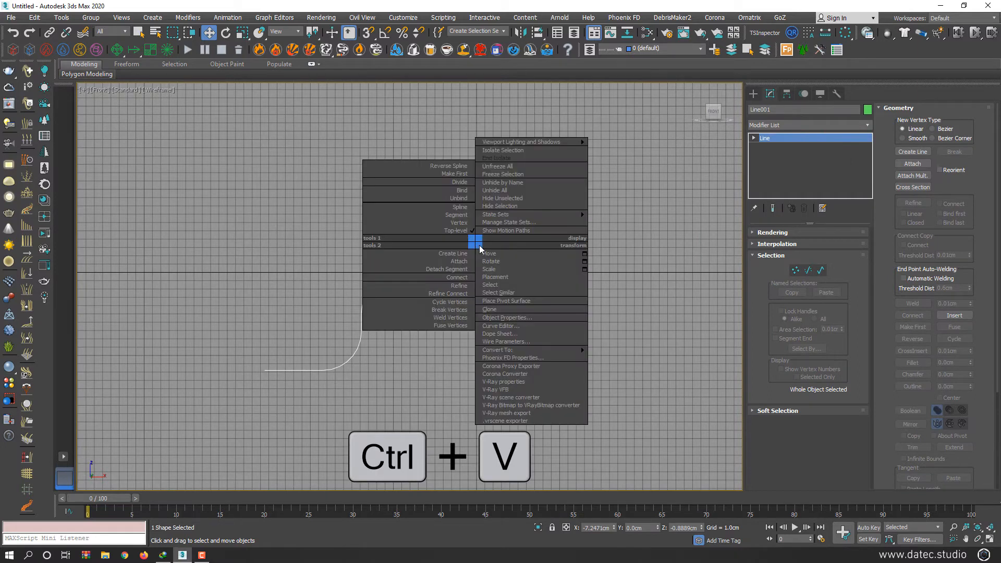
left_click(502, 310)
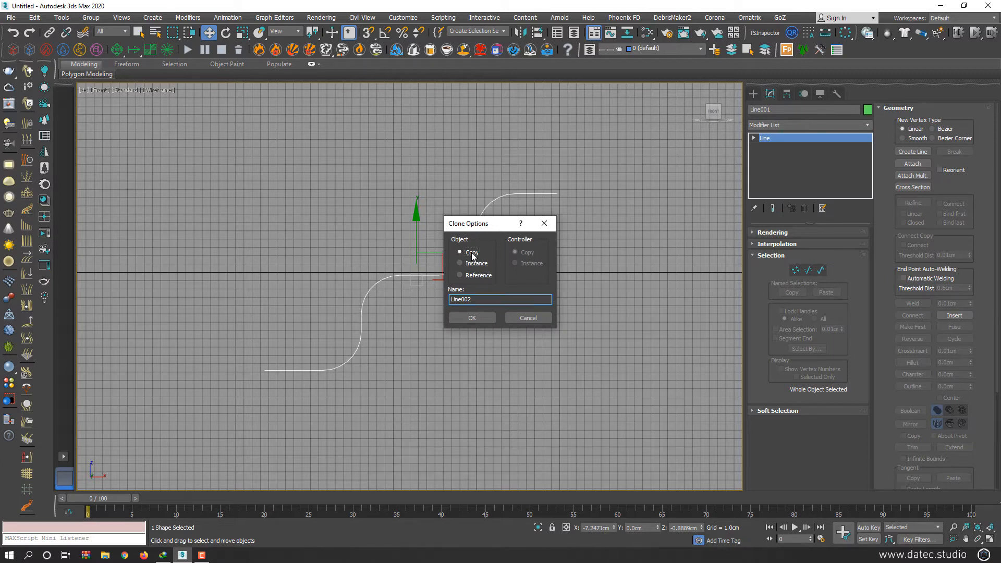
left_click(474, 318)
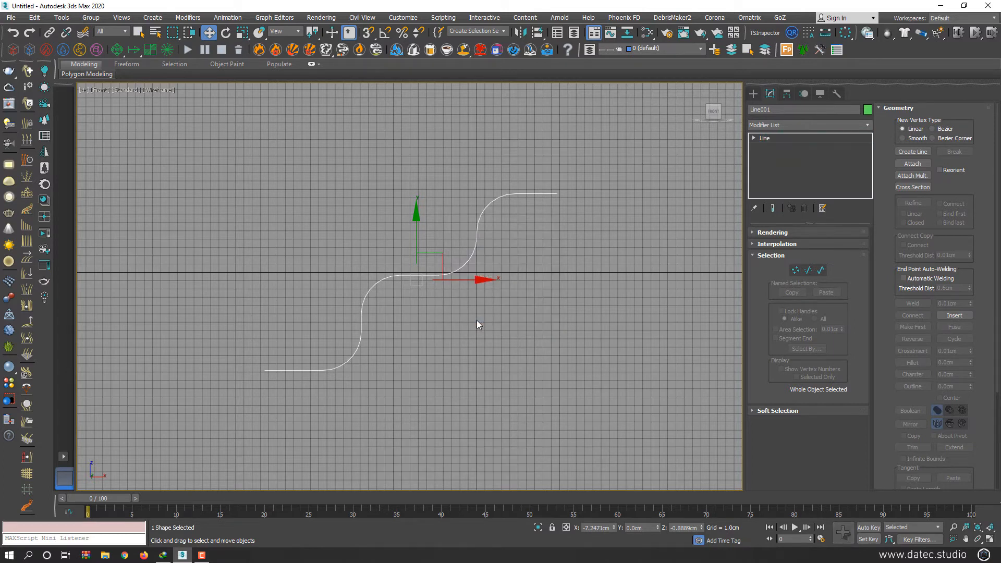
- Enable the line copy in renderer and viewport as a radial tube about 6 cm thick with 52 sides
left_click(773, 233)
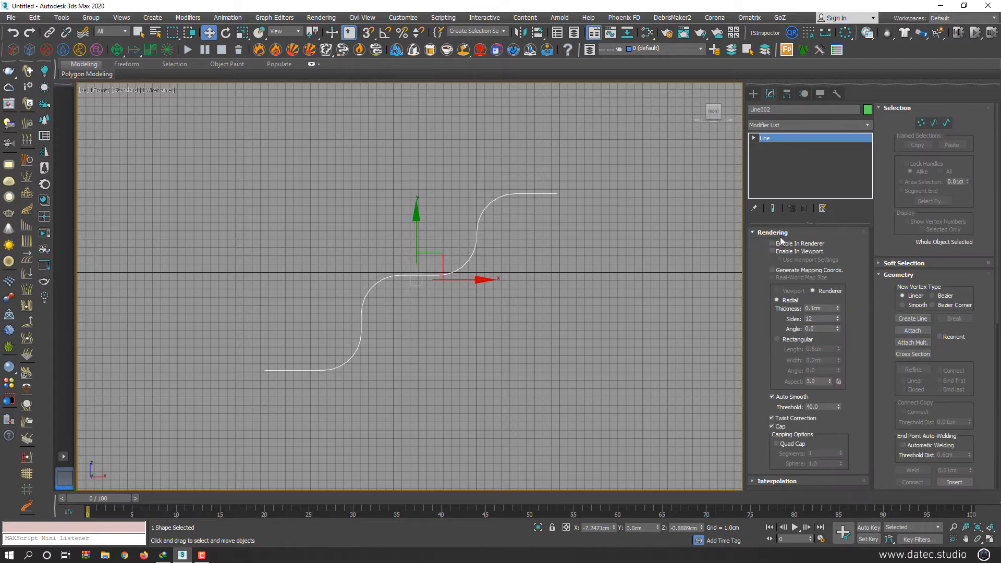
left_click(797, 253)
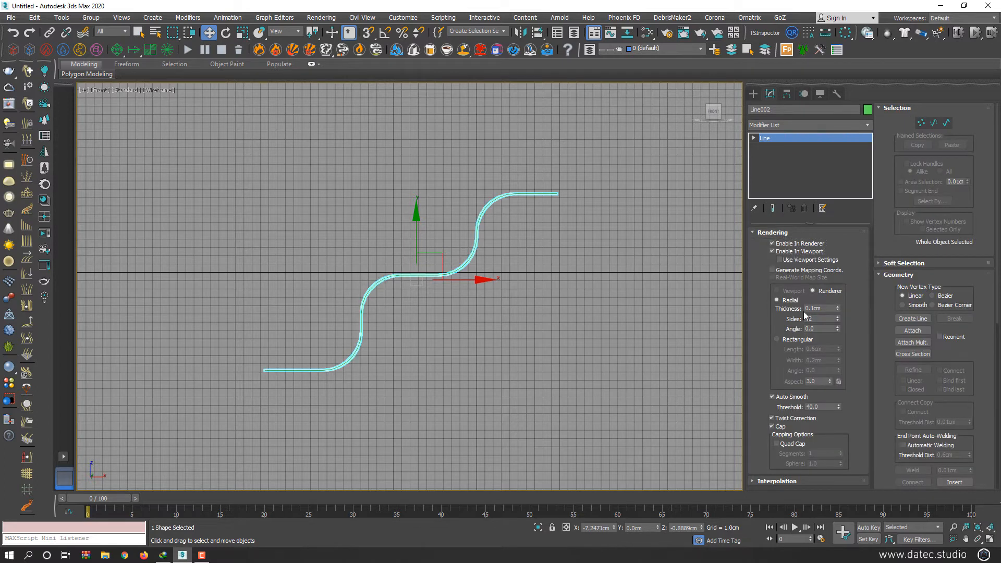
left_click_drag(838, 309, 833, 197)
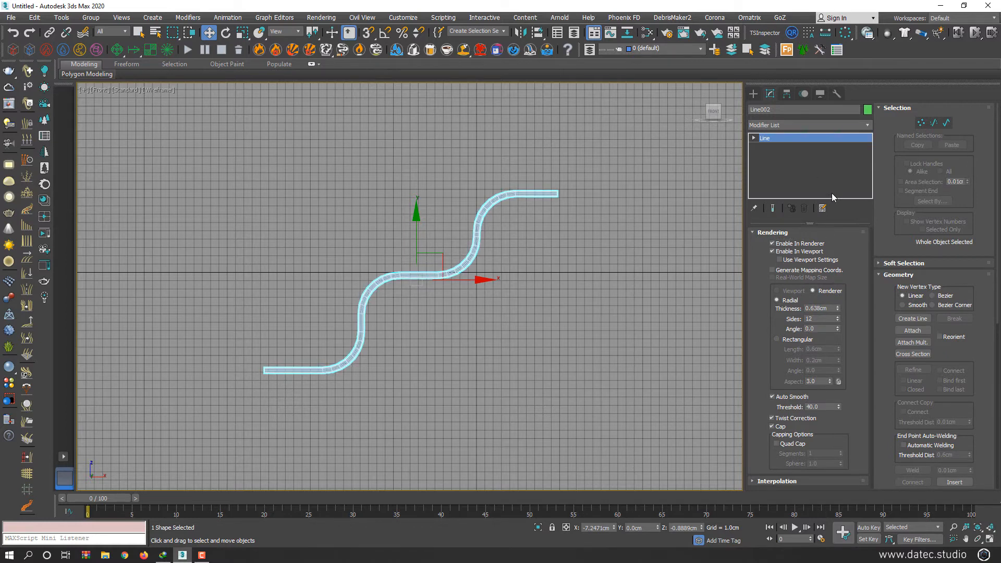
mouse_move(839, 317)
left_mouse_down()
mouse_move(847, 319)
mouse_move(838, 319)
left_mouse_up()
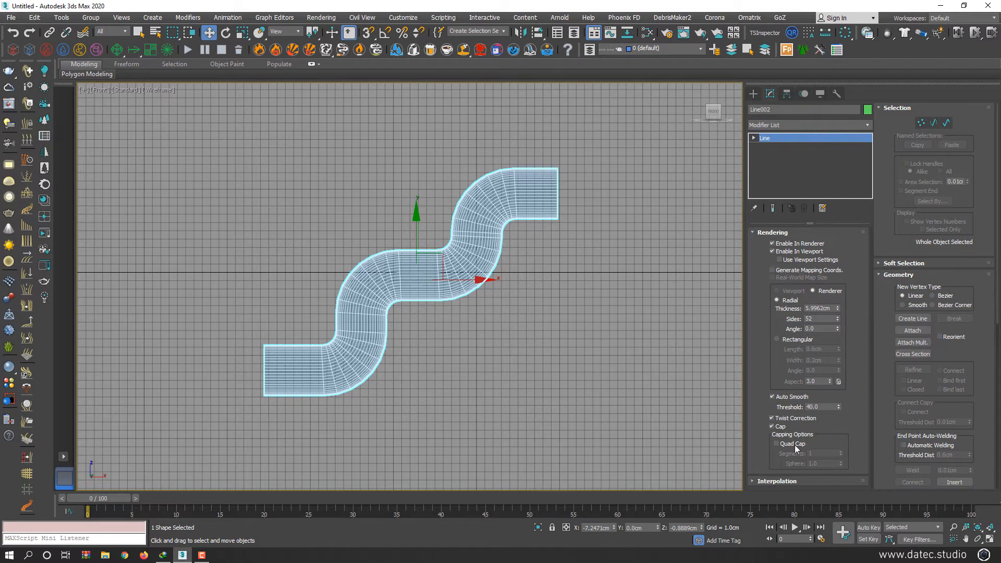
- Turn off Optimize in the line copy's interpolation and set its steps to 9
left_click(782, 482)
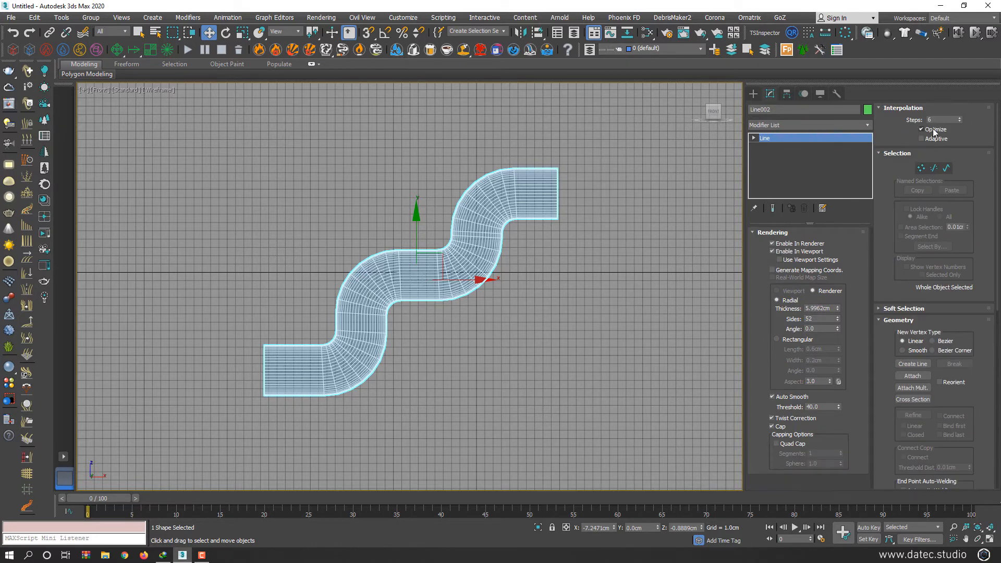
left_click(922, 129)
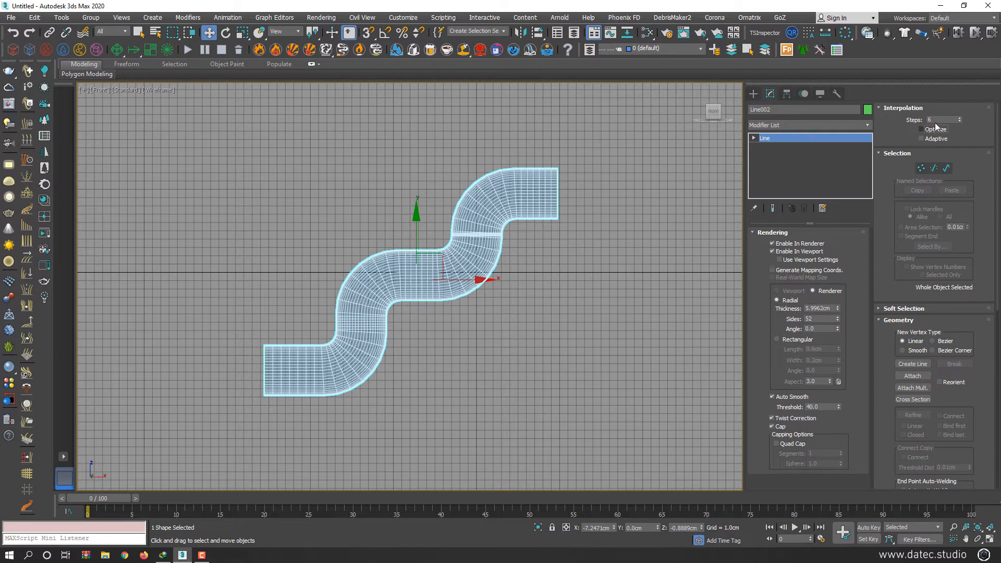
left_click(959, 117)
left_click(959, 117)
left_click(959, 117)
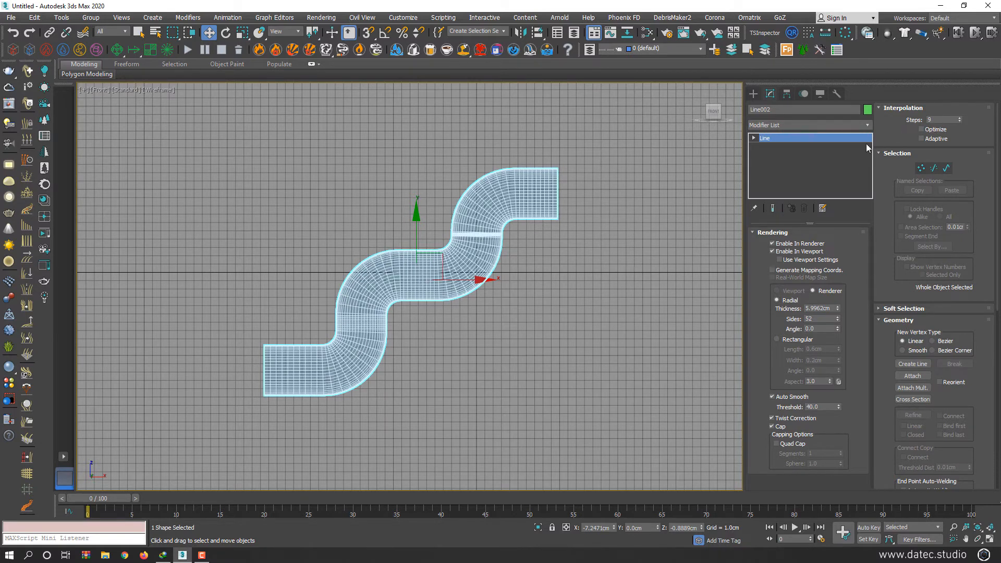
- Add a Normalize Spline modifier to the line copy and check the tube's segment spacing at the bend
left_click(805, 125)
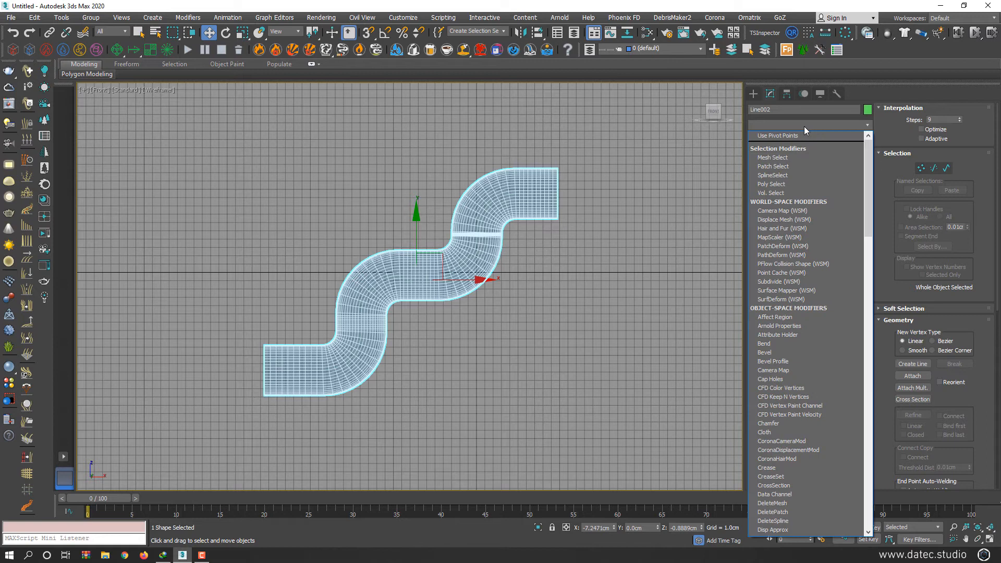
key("n")
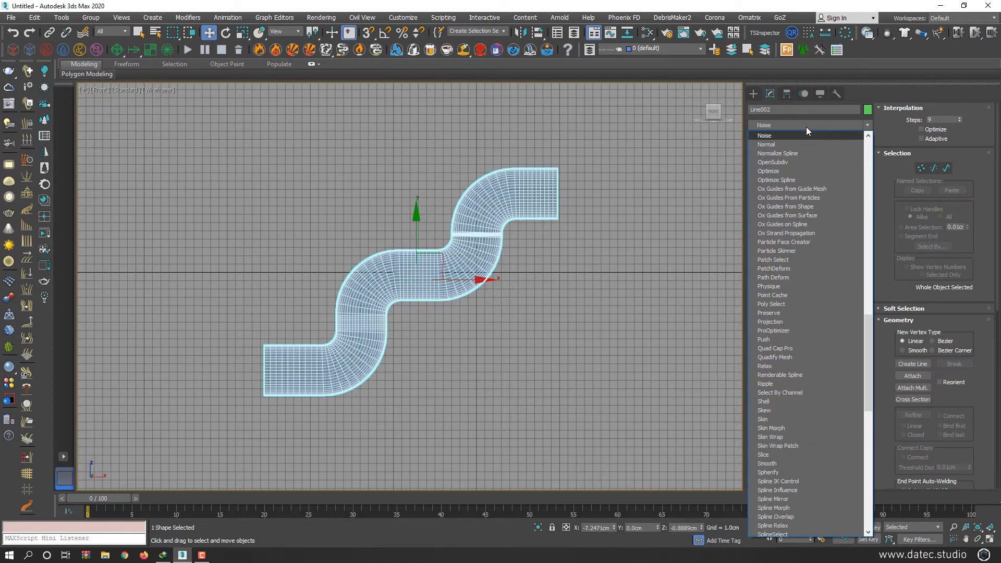
left_click(796, 154)
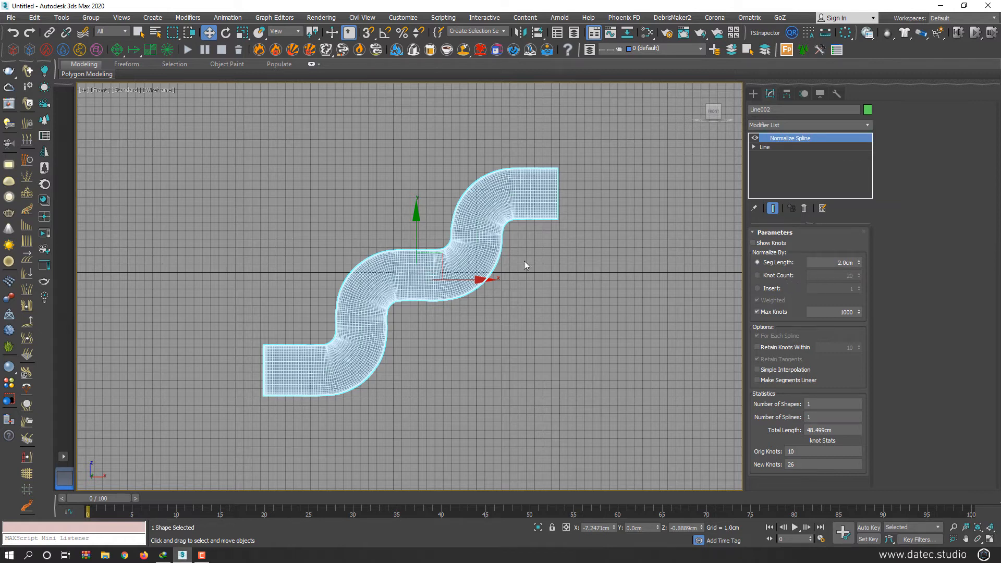
scroll(508, 215, "up", 6)
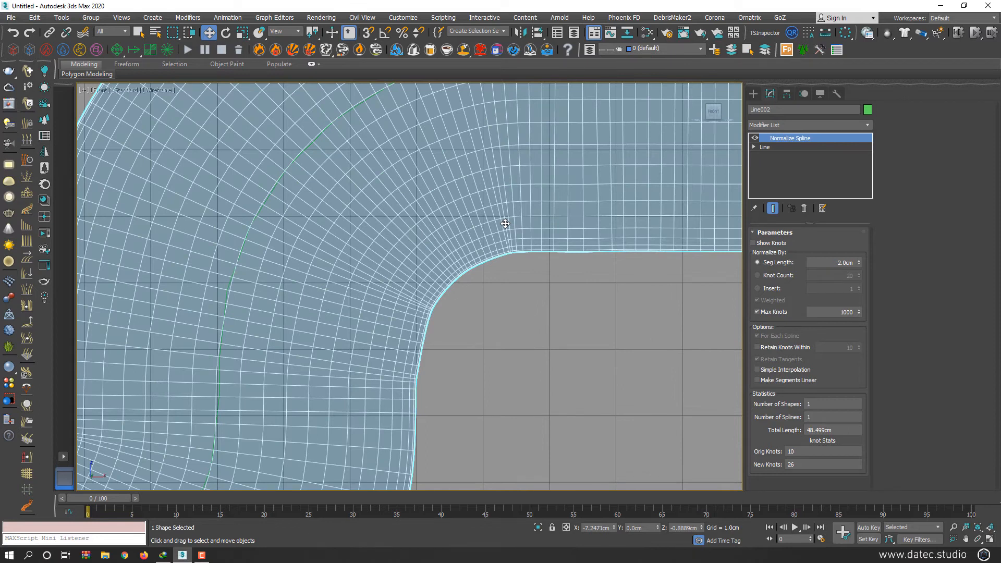
scroll(505, 223, "down", 8)
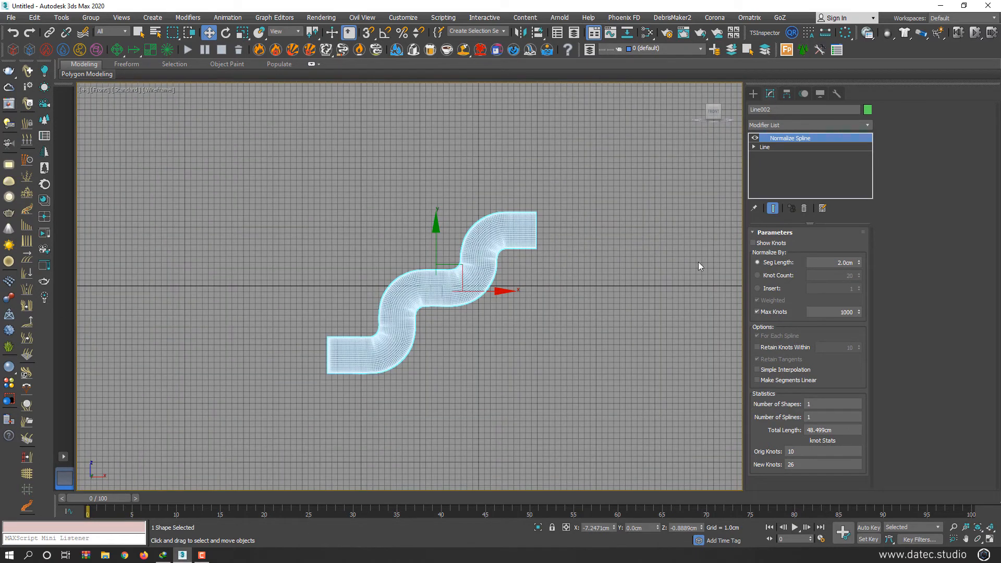
- Reduce the tube's radial thickness to about 4.56 cm at the base Line level and check the mesh at the bend
left_click(775, 147)
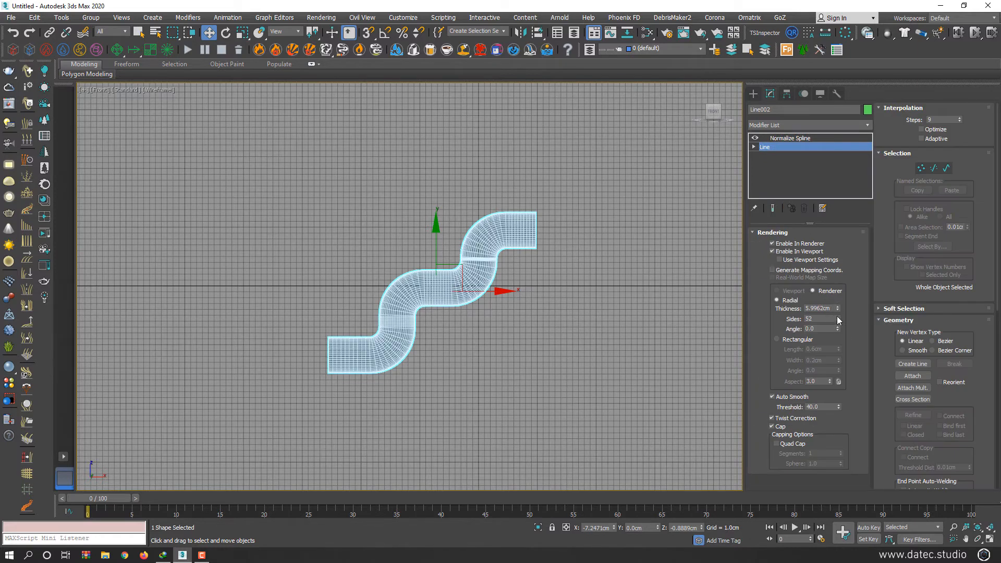
left_click_drag(838, 312, 840, 321)
scroll(501, 292, "up", 10)
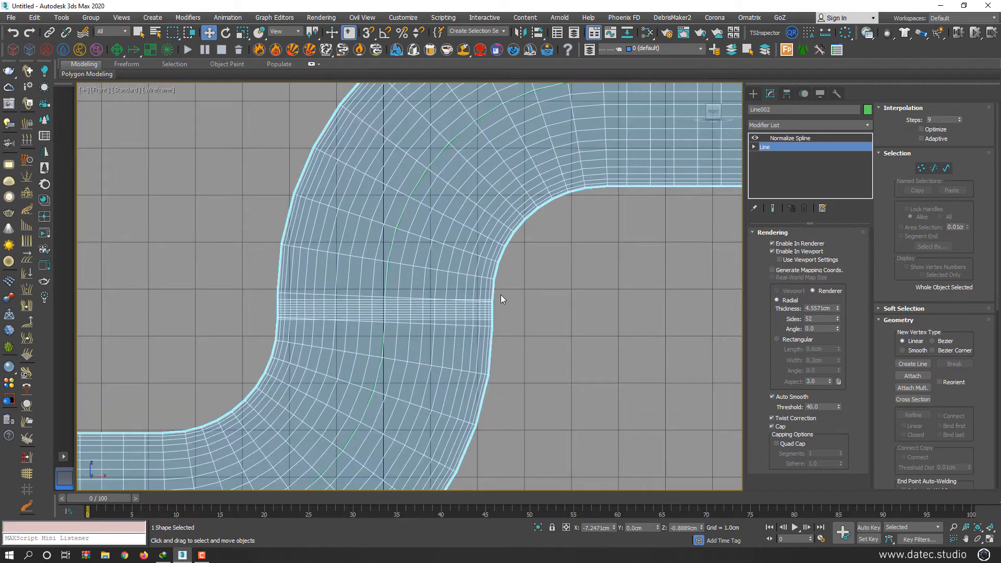
scroll(501, 295, "up", 5)
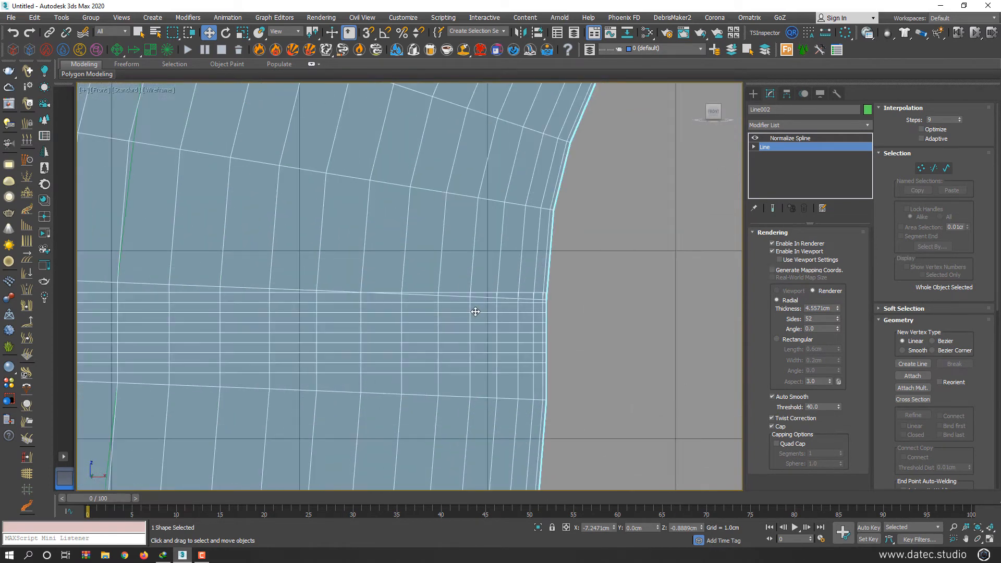
scroll(500, 294, "down", 5)
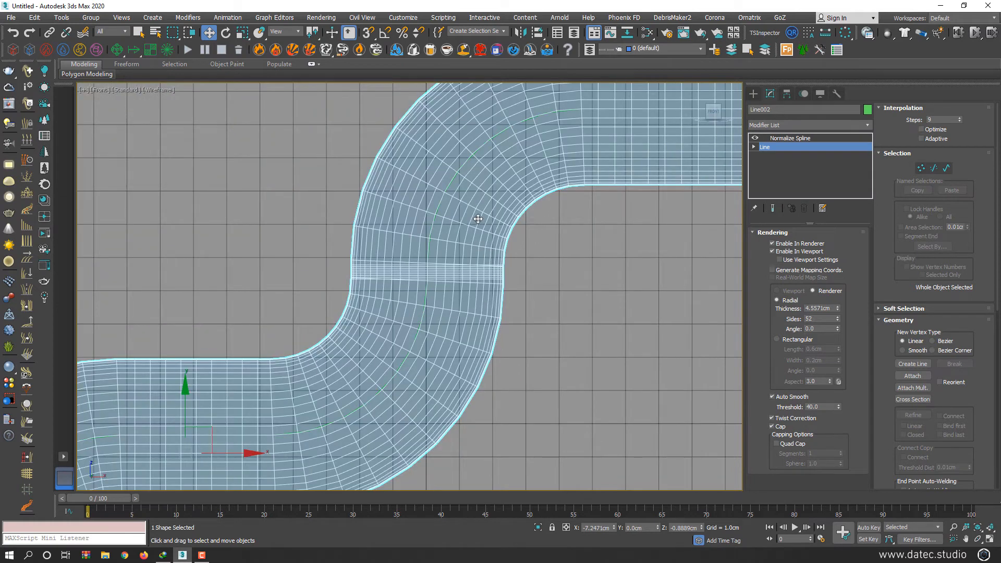
- Convert the normalized tube to an editable poly
right_click(478, 219)
mouse_move(577, 327)
left_click(630, 339)
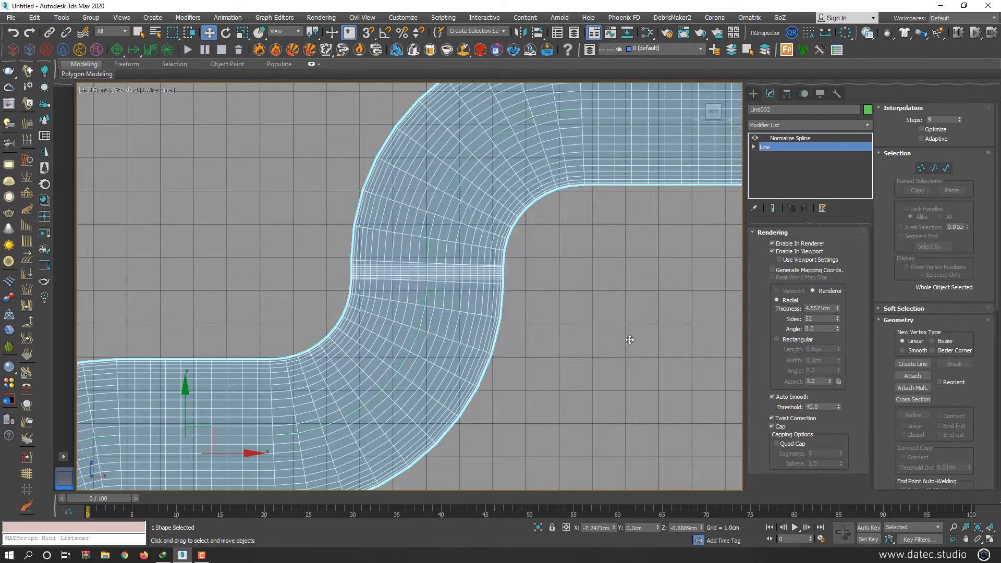
- Examine the tube's edge and vertex distribution along its bends, then return to the whole-object level
left_click(794, 245)
scroll(485, 308, "up", 6)
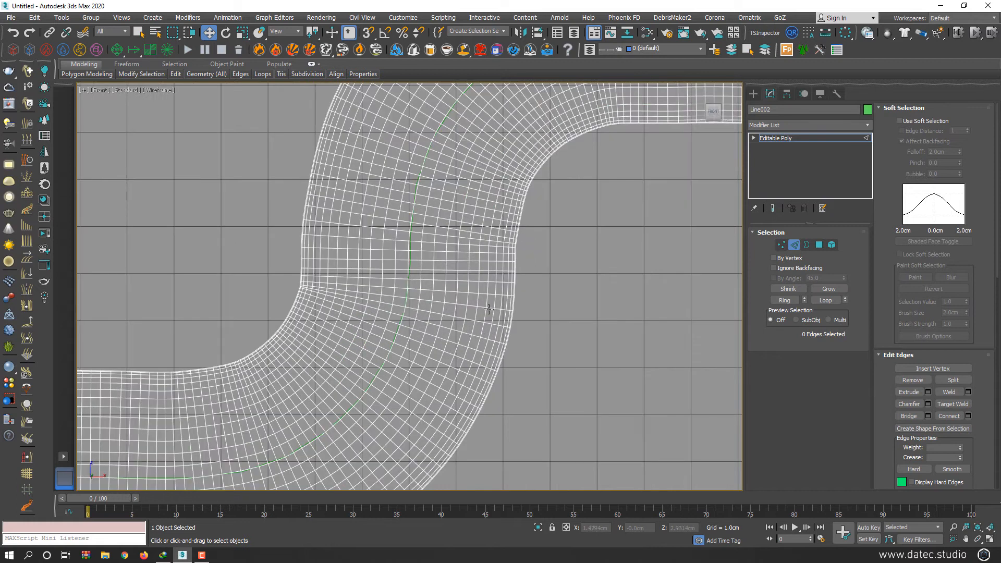
scroll(509, 233, "down", 2)
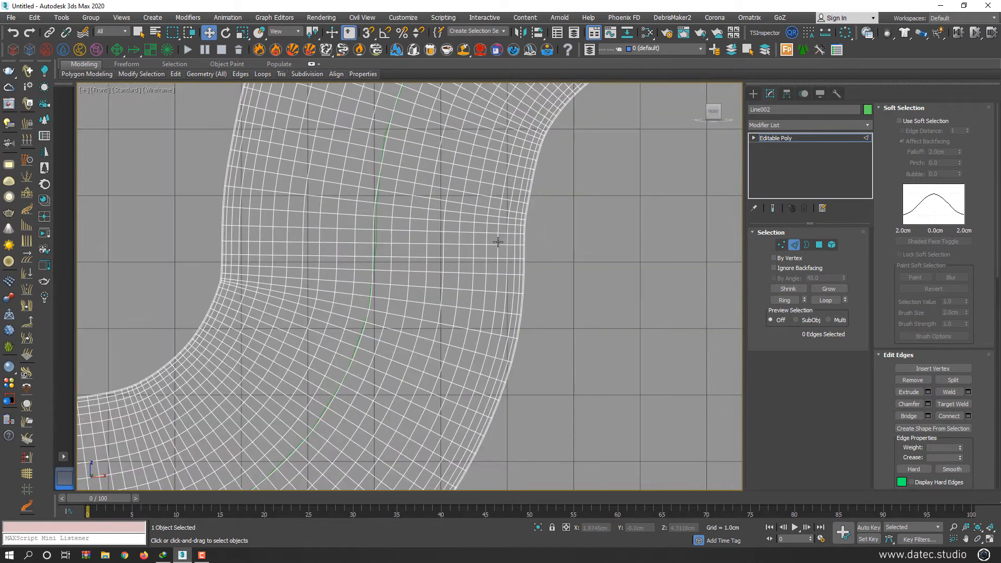
scroll(491, 252, "down", 6)
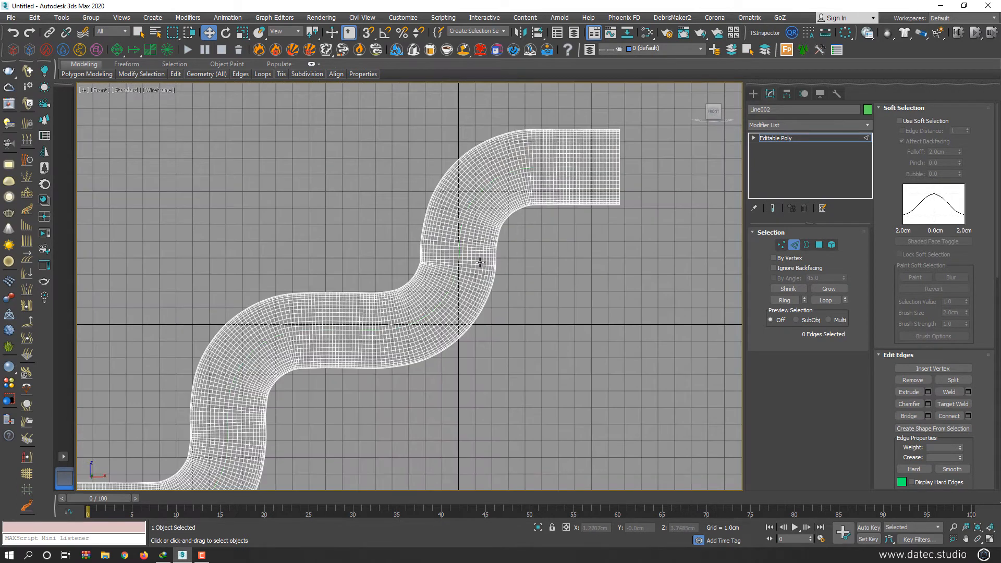
scroll(480, 262, "up", 4)
scroll(350, 324, "up", 2)
scroll(375, 320, "down", 3)
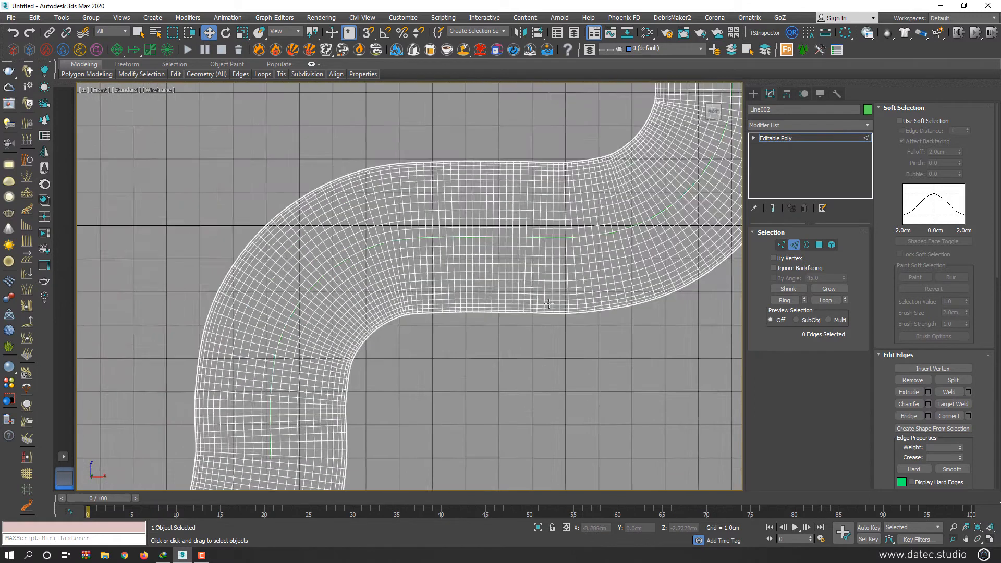
scroll(730, 292, "down", 3)
key("1")
middle_click_drag(637, 359, 510, 380)
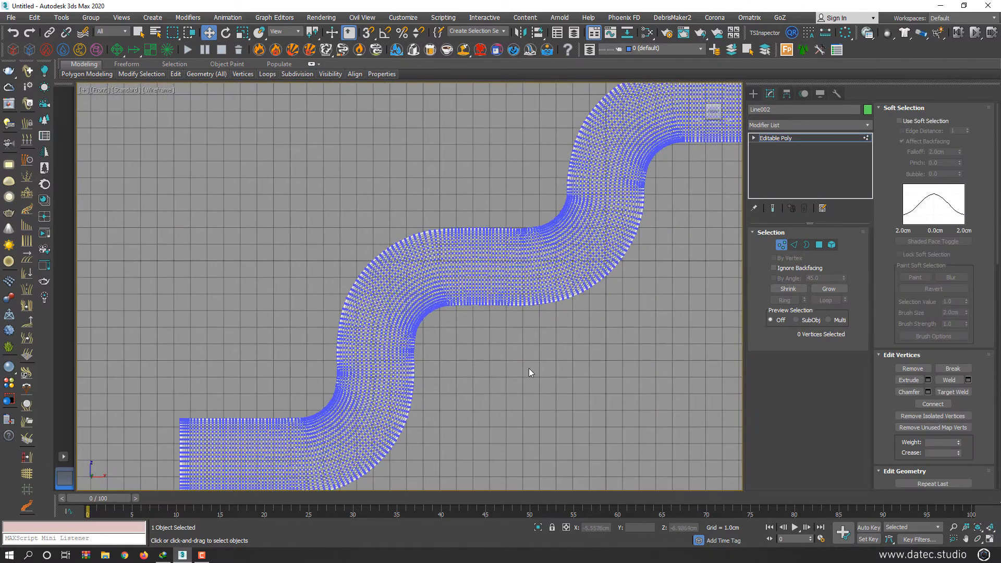
left_click(781, 244)
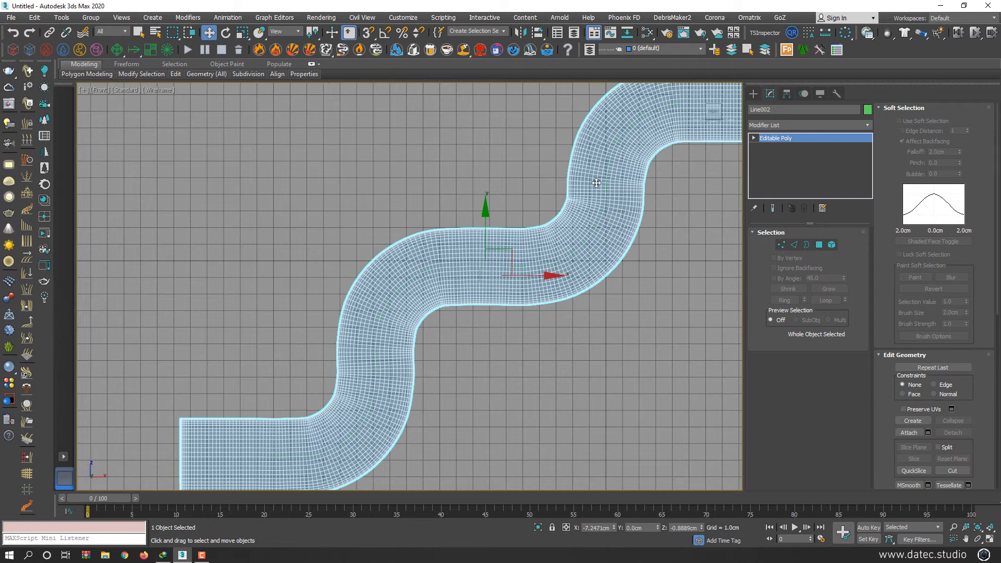
scroll(409, 239, "down", 3)
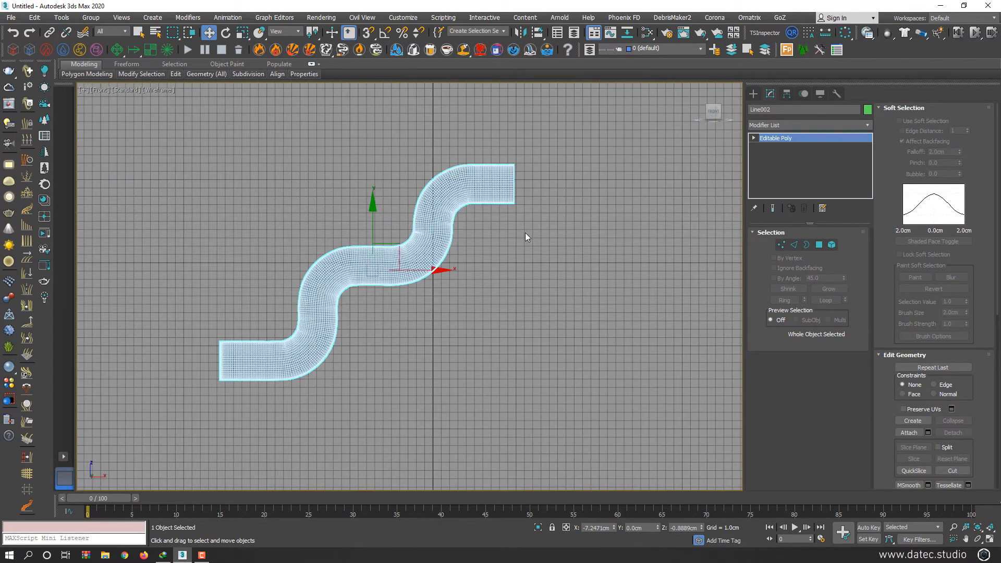
- Create a GeoSphere with a radius of about 2.57 cm beside the tube's upper end and show the scene shaded
left_click(753, 94)
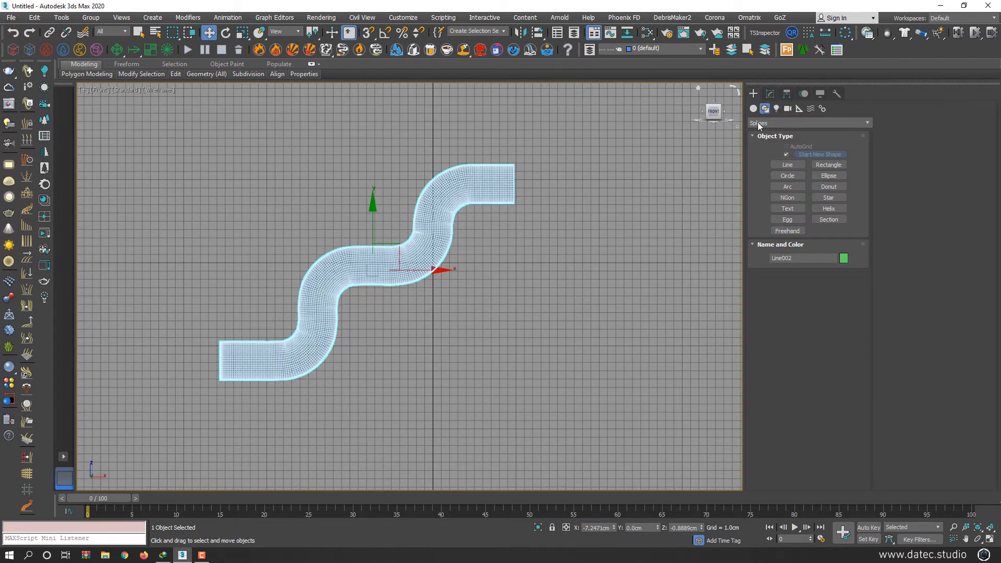
left_click(787, 168)
scroll(561, 177, "up", 3)
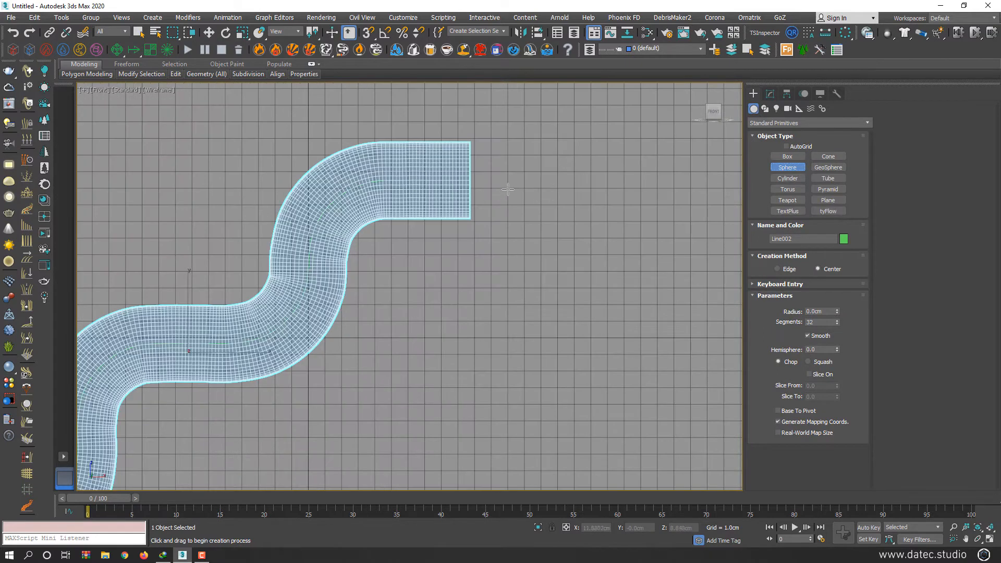
left_click(828, 167)
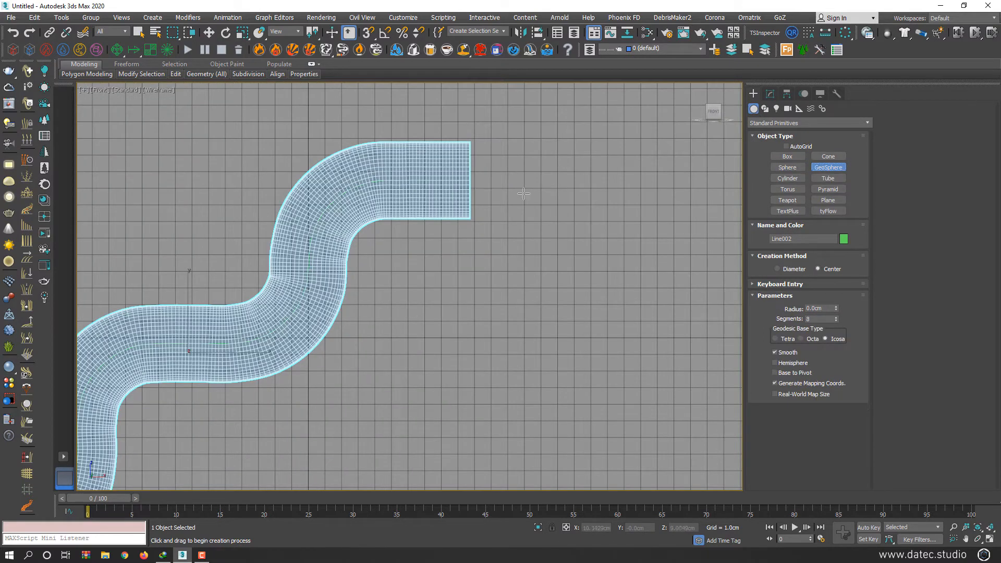
left_click_drag(540, 190, 527, 230)
key("w")
mouse_move(502, 216)
middle_mouse_down()
mouse_move(512, 233)
mouse_move(436, 249)
middle_mouse_up()
key("F3")
- Select the tube and start editing it at the polygon level
left_click(467, 210)
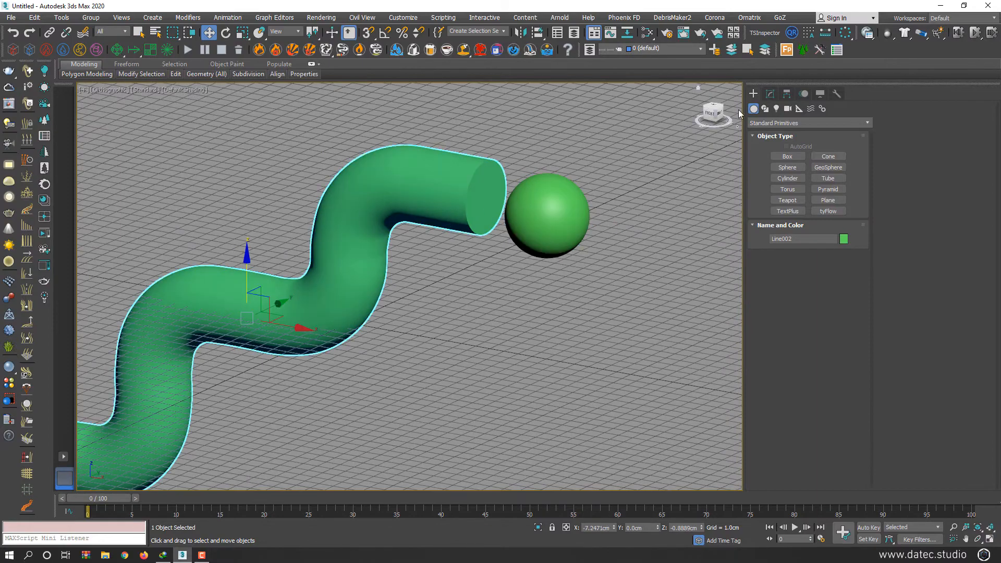
left_click(771, 95)
left_click(820, 245)
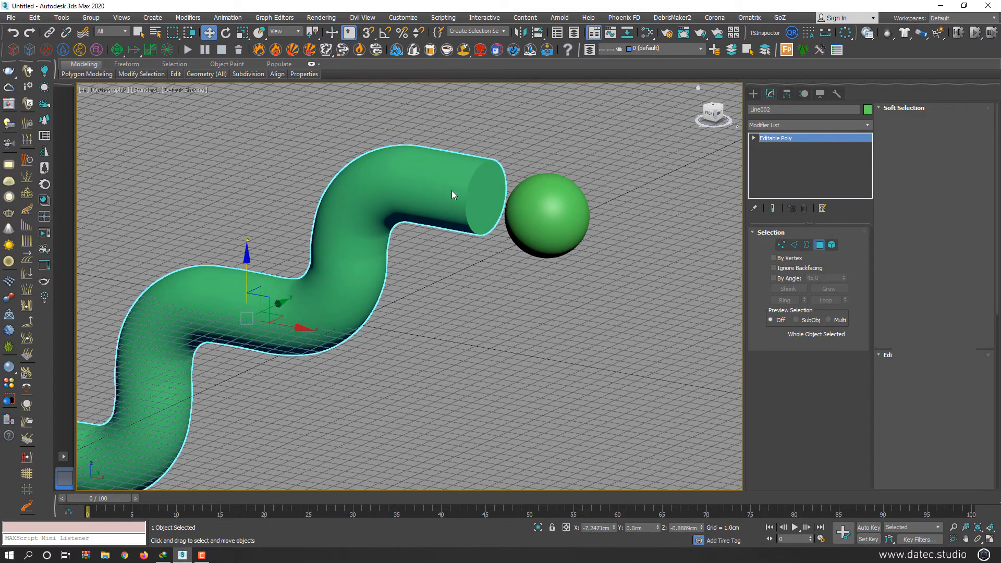
- Try to select the cap polygons individually at both ends of the tube
left_click(482, 198)
scroll(482, 201, "down", 5)
middle_click_drag(279, 319, 485, 246, "alt")
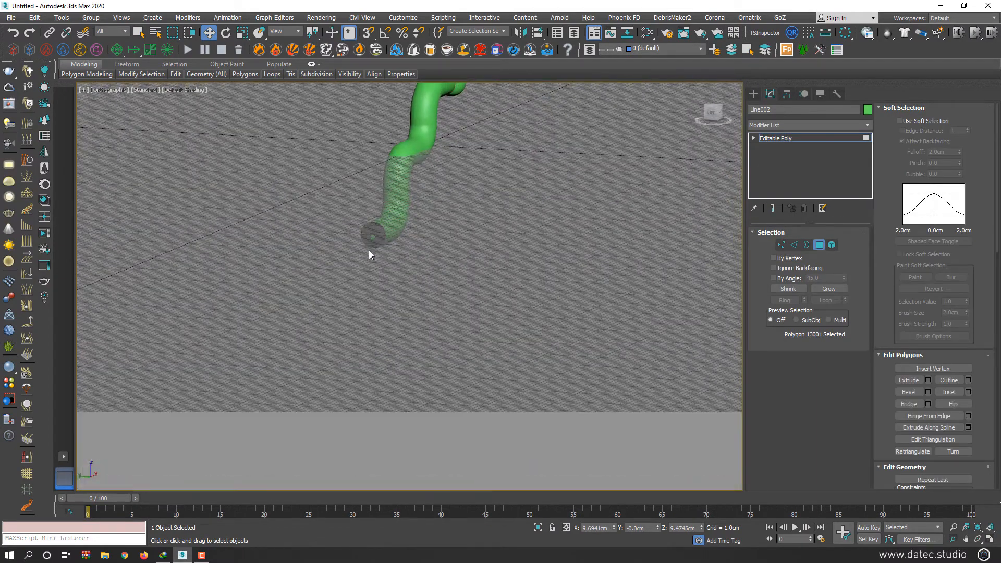
scroll(372, 248, "up", 5)
left_click(373, 216, "ctrl")
scroll(394, 228, "up", 6)
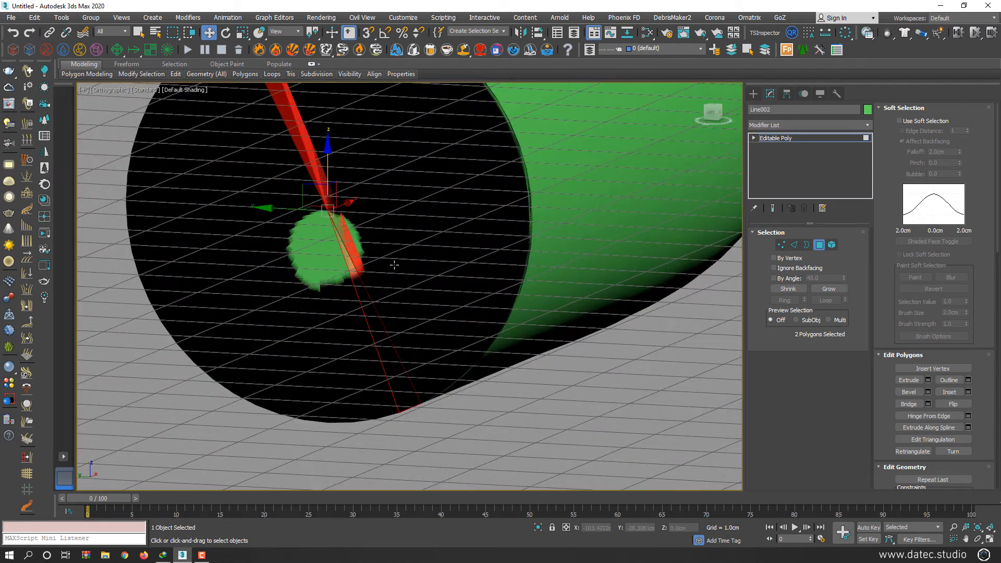
key("g")
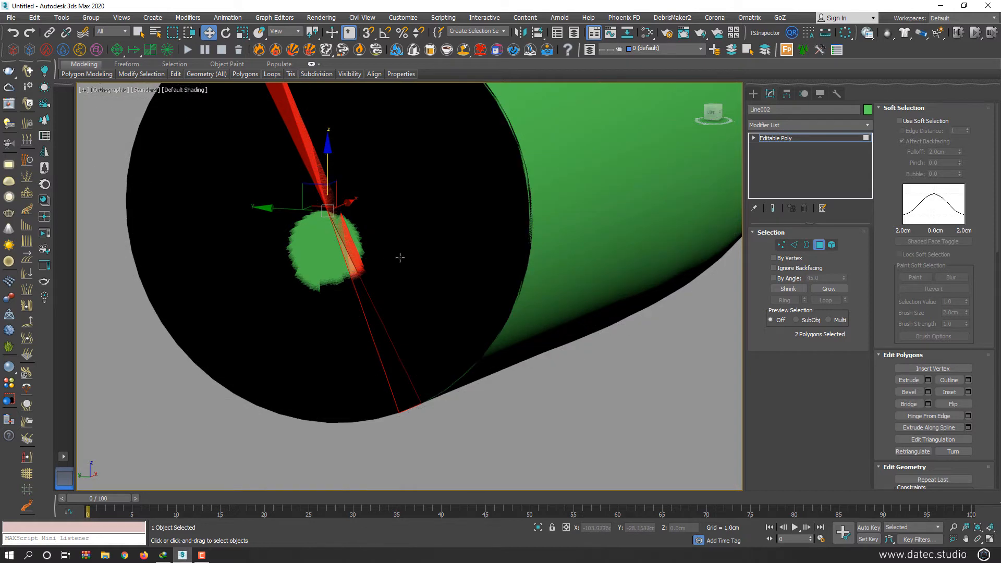
left_click(416, 248)
scroll(411, 251, "down", 3)
middle_click_drag(395, 247, 326, 255, "alt")
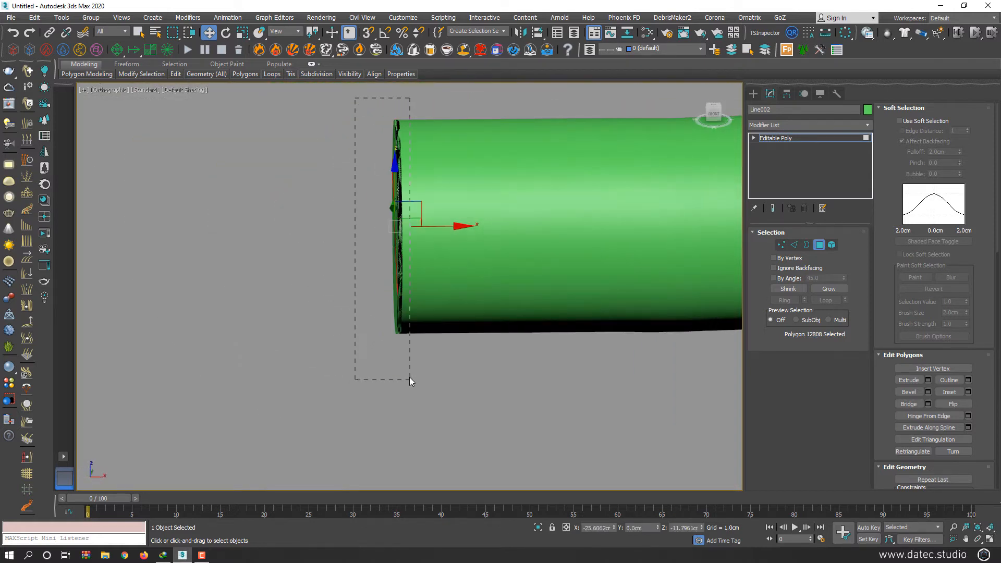
- Select the cap polygons at the tube's lower end as a region and delete them to open the end
left_click_drag(410, 379, 415, 380)
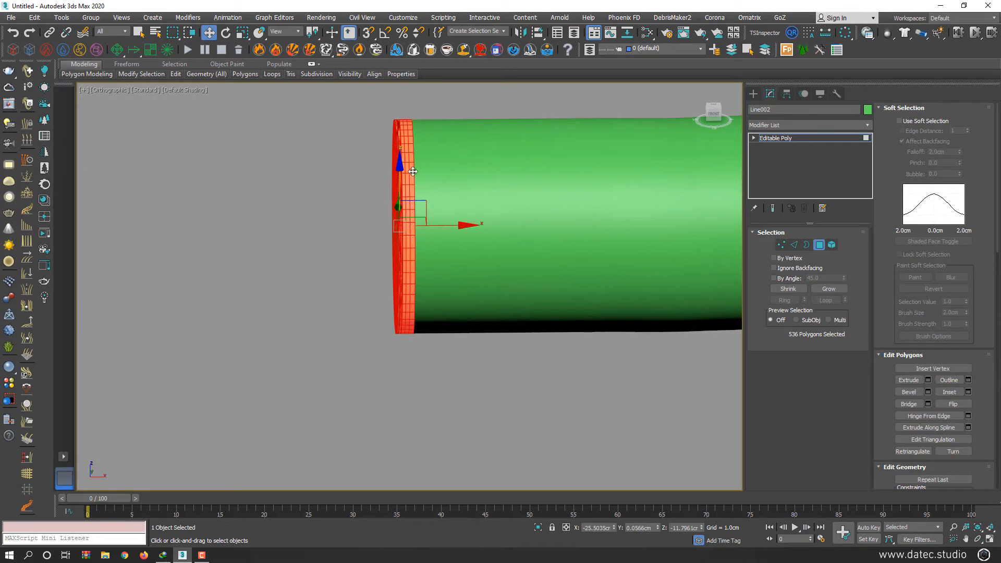
key("t")
key("z")
middle_click_drag(375, 246, 435, 237)
left_click_drag(395, 84, 422, 316)
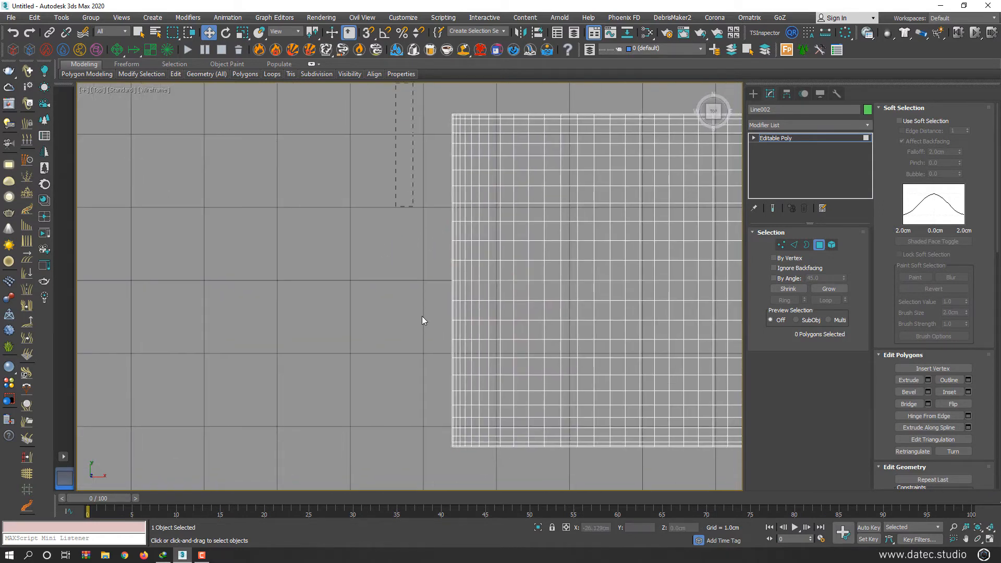
left_click_drag(458, 484, 456, 484)
key("Delete")
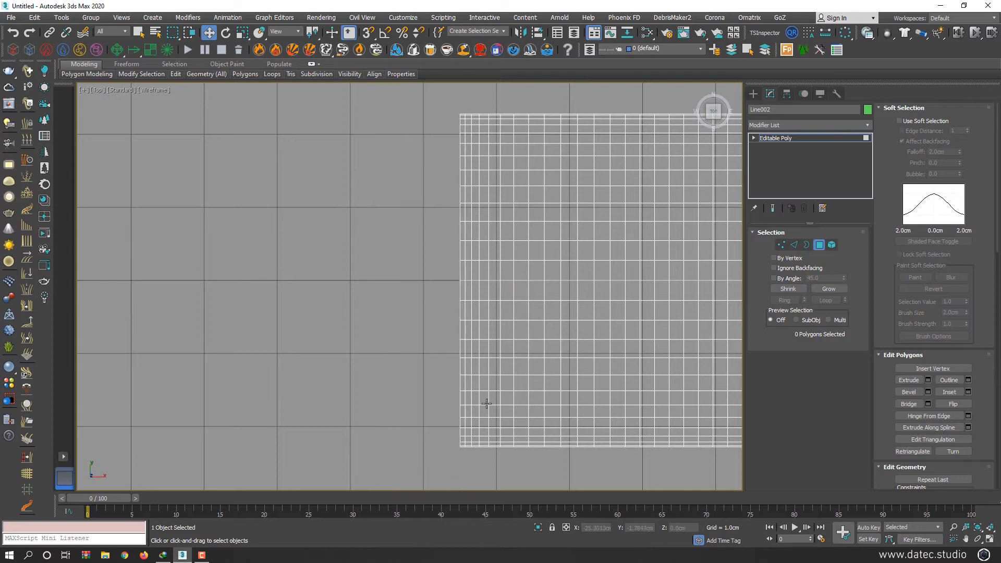
key("p")
key("z")
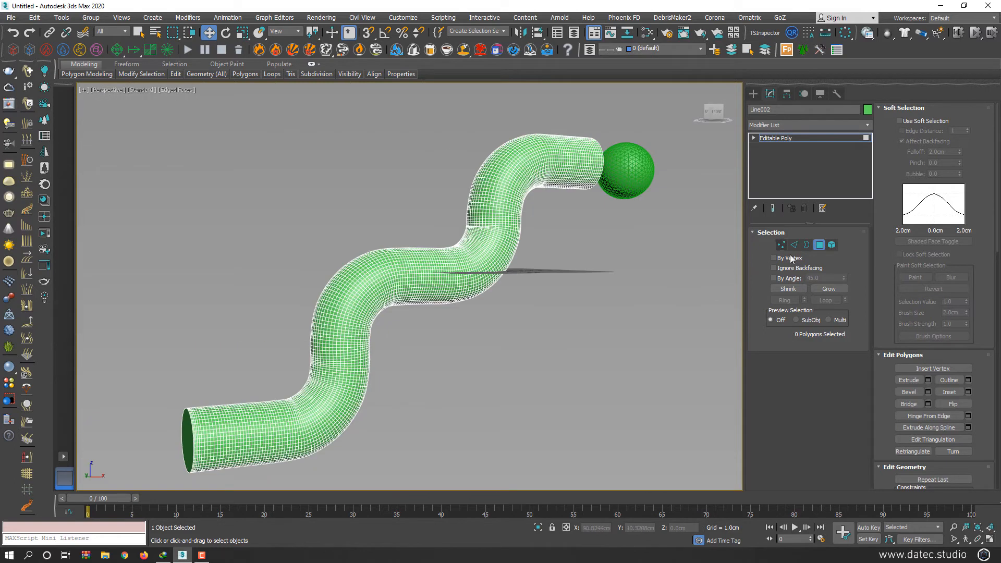
- Inspect the tube's open end, leave the polygon level and select the line running through the tube
left_click(819, 245)
middle_click_drag(355, 389, 422, 313)
mouse_move(320, 348)
middle_mouse_down("alt")
mouse_move(352, 347)
mouse_move(336, 353)
middle_mouse_up("alt")
scroll(336, 354, "up", 2)
left_click(819, 245)
left_click(229, 373)
middle_click_drag(228, 373, 279, 373, "alt")
key("Delete")
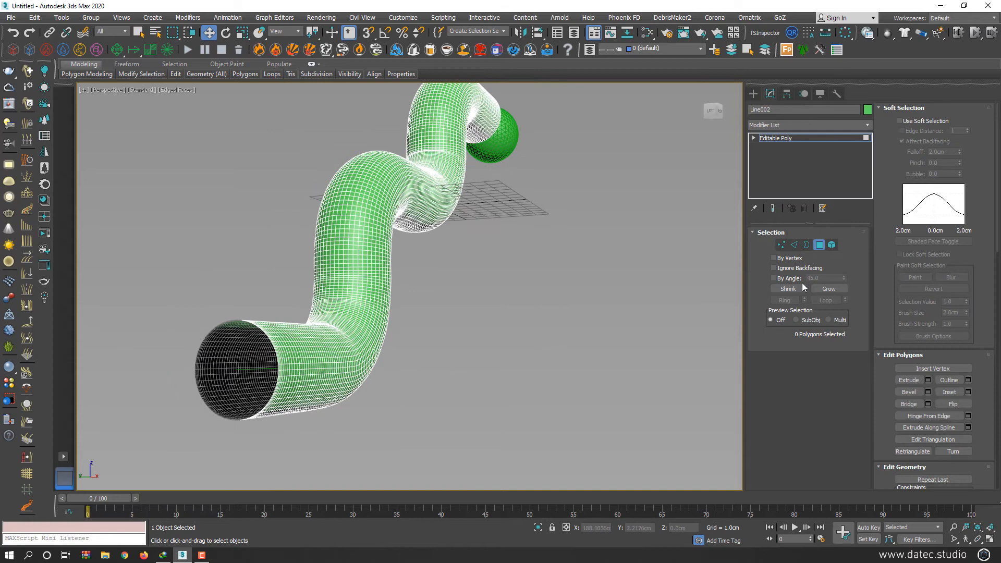
left_click(819, 244)
left_click(254, 370)
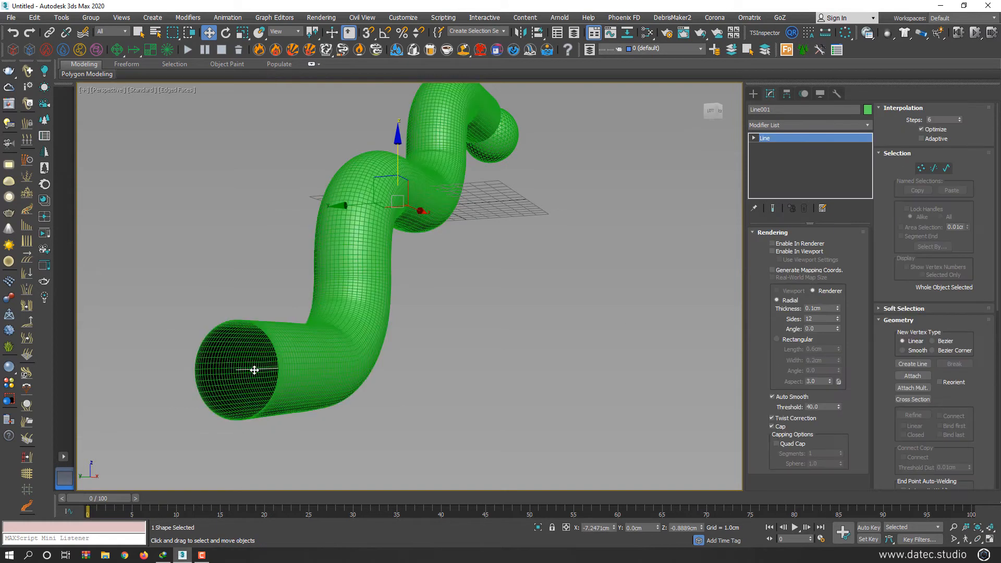
- Extend the line by moving its upper end vertex horizontally out of the tube and past the sphere
key("f")
scroll(273, 370, "down", 1)
middle_click_drag(276, 365, 413, 330)
scroll(414, 330, "down", 3)
key("F3")
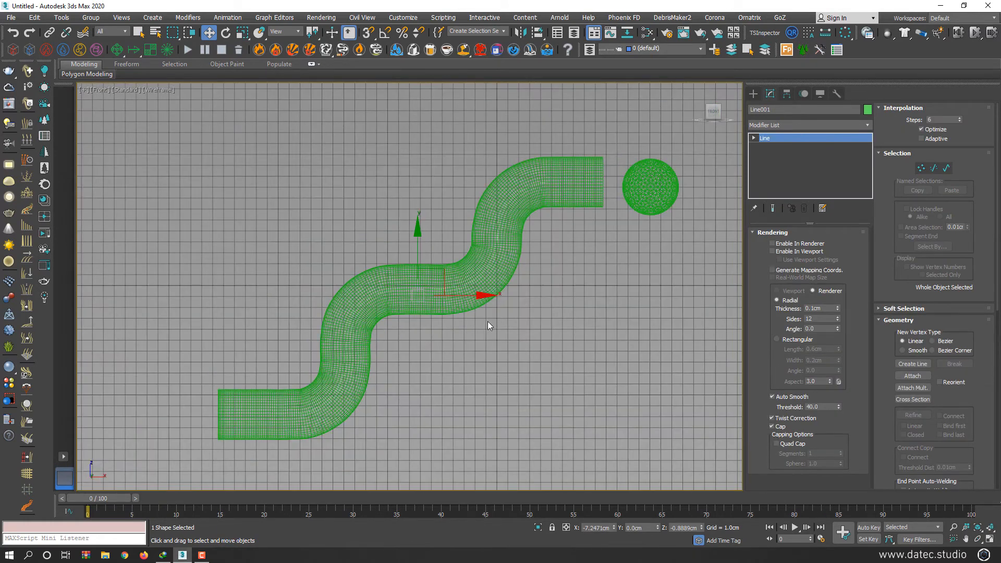
left_click(921, 168)
middle_click_drag(622, 250, 480, 309)
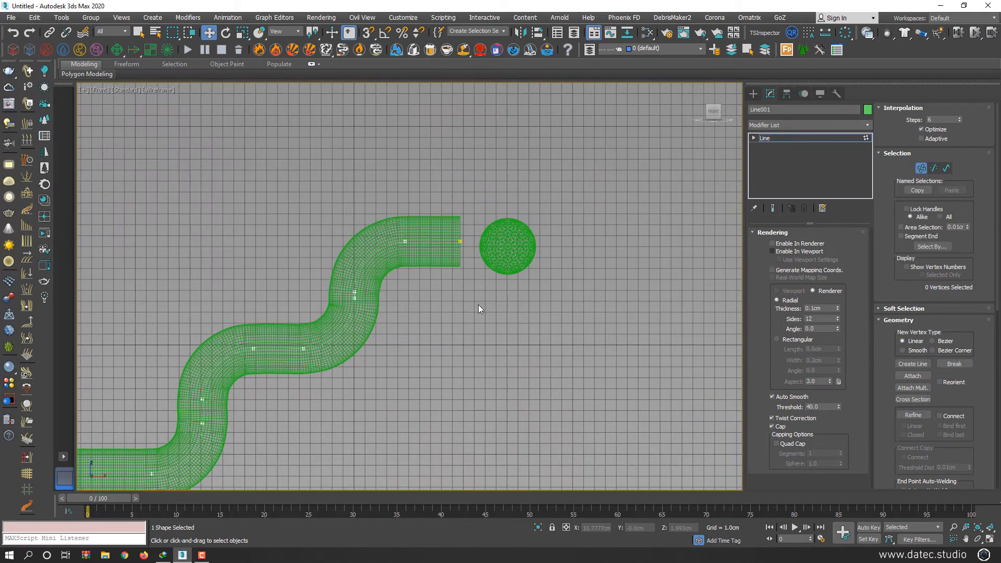
left_click_drag(454, 269, 455, 269)
left_click_drag(592, 241, 614, 241)
- Move the line's lower end vertex horizontally out beyond the tube's open end, then leave the vertex level
middle_click_drag(407, 342, 664, 248)
left_click_drag(310, 359, 338, 409)
left_click_drag(383, 381, 294, 380)
middle_click_drag(694, 247, 556, 275)
scroll(600, 276, "down", 2)
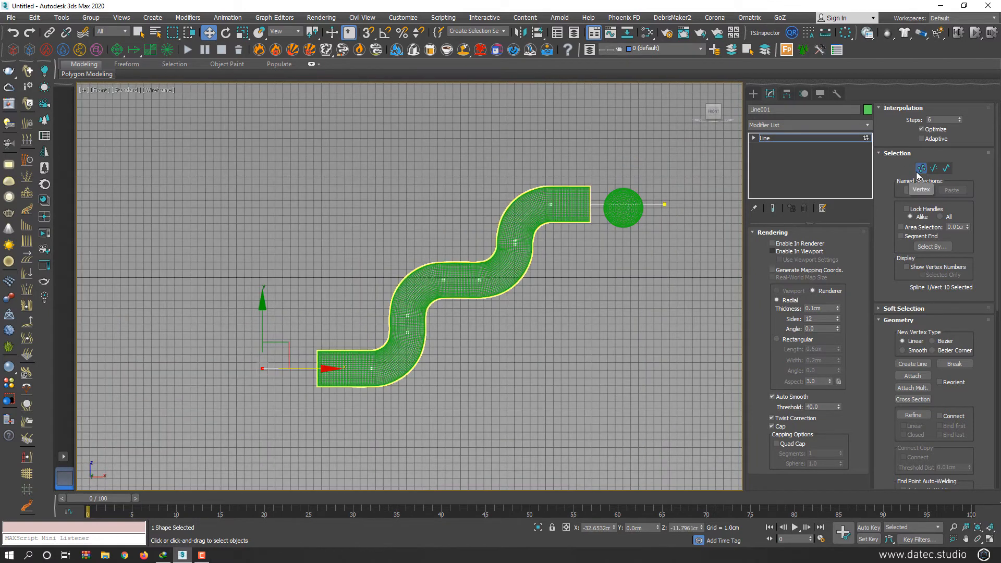
left_click(921, 168)
- Change the GeoSphere's object color to blue in the perspective view and hide the mesh edges
middle_click_drag(563, 311, 553, 256)
key("p")
key("F4")
left_click(560, 240)
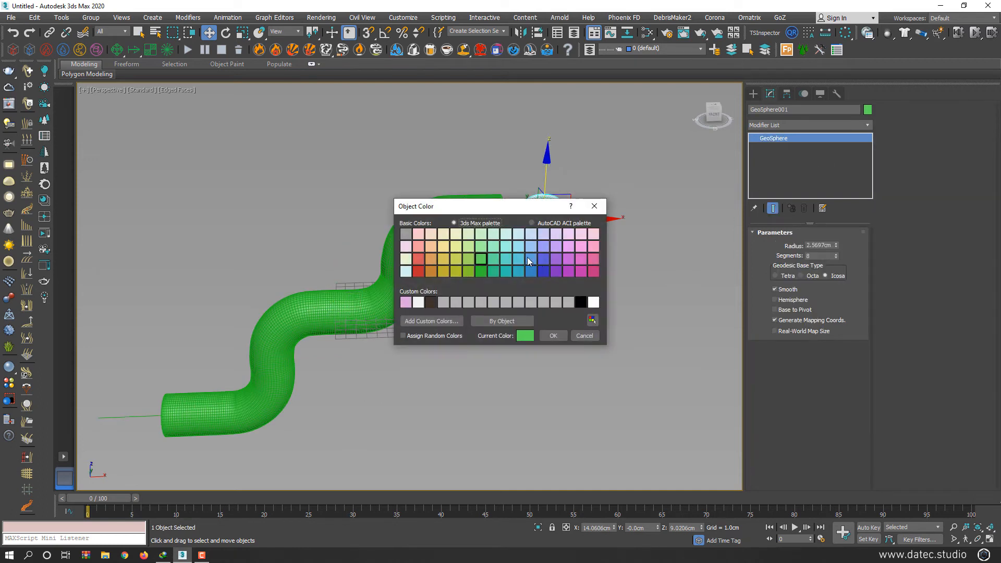
left_click(553, 337)
key("F4")
middle_click_drag(544, 309, 448, 360)
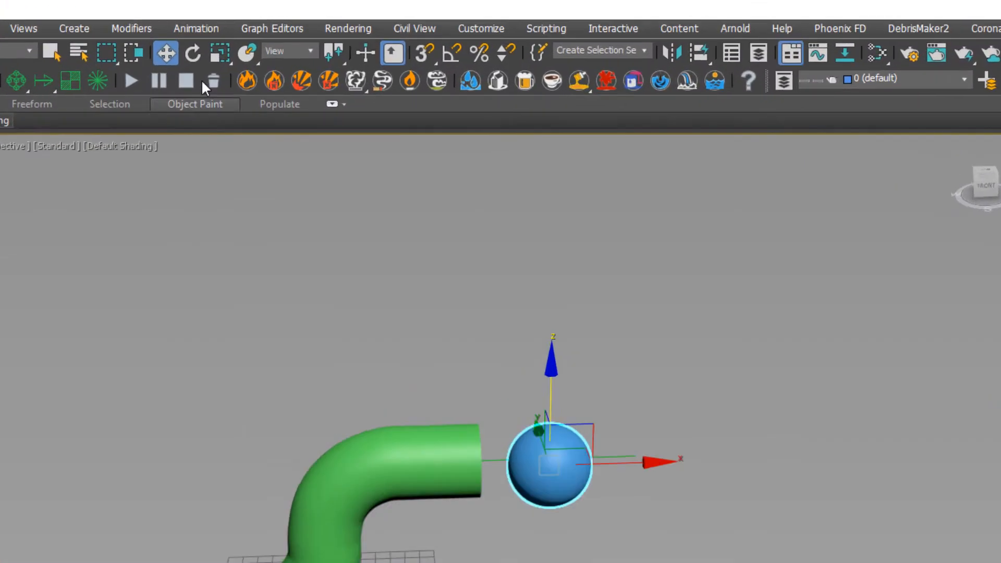
- Assign a Path Constraint to the GeoSphere with the line through the tube as its path
left_click(177, 37)
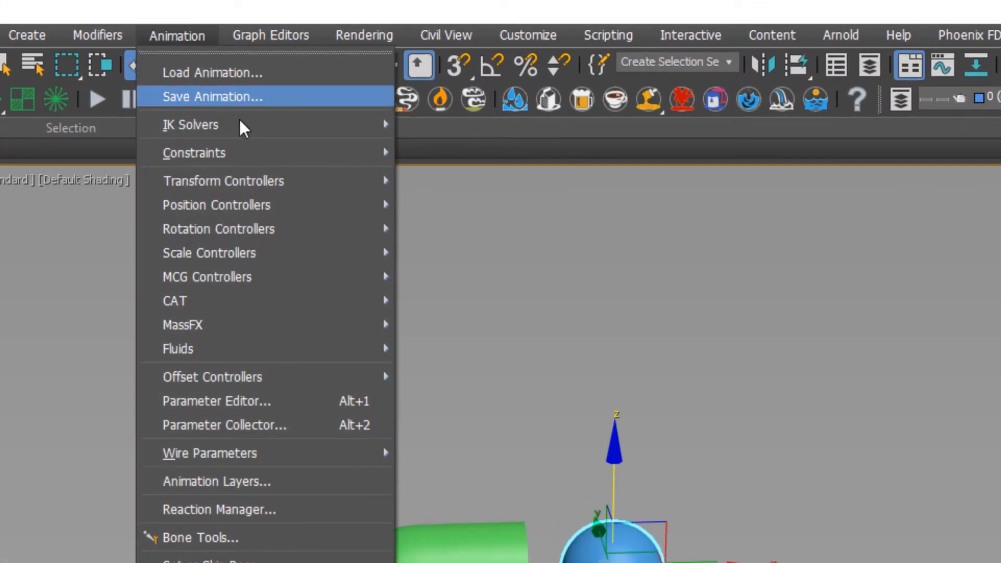
mouse_move(258, 149)
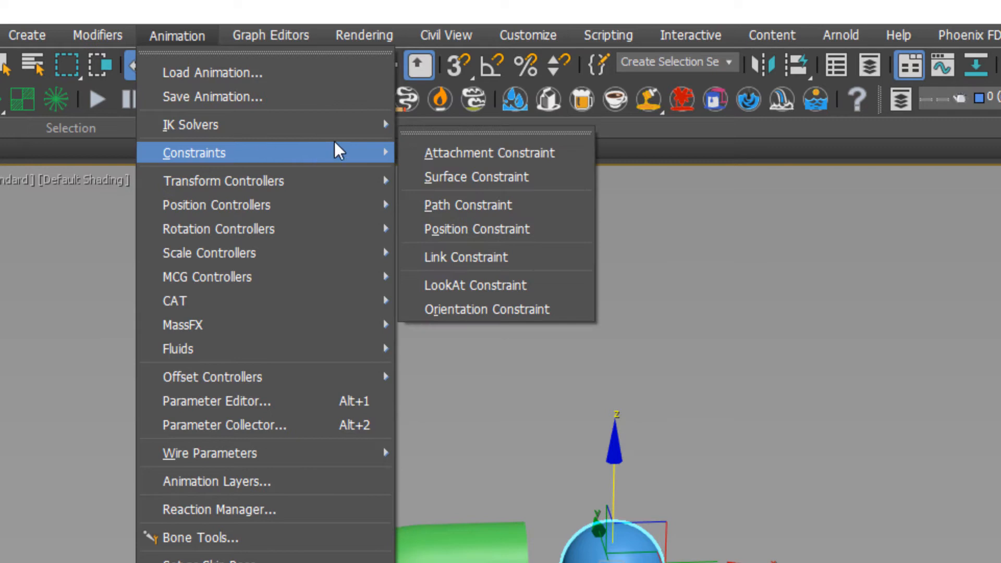
left_click(508, 209)
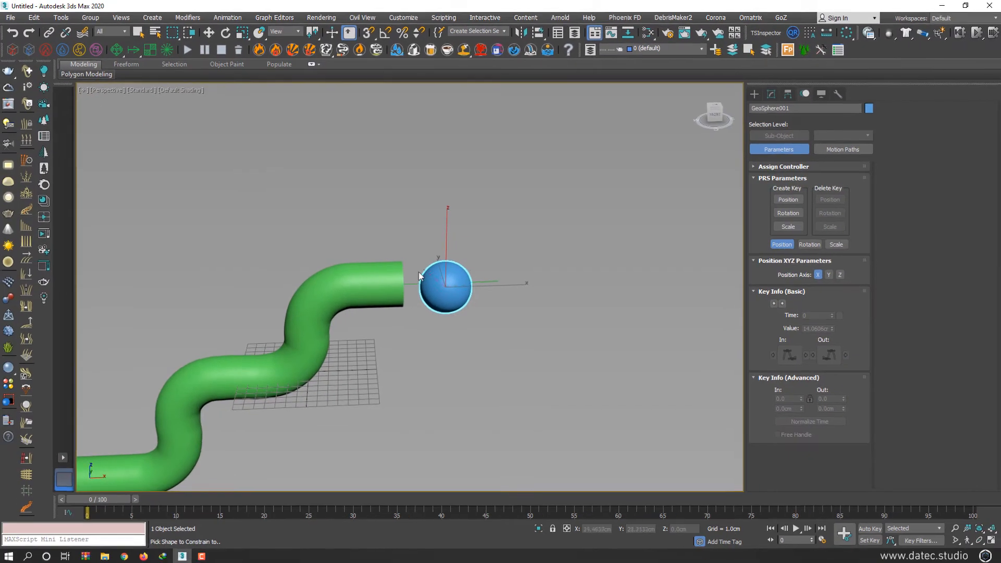
left_click(487, 286)
scroll(486, 296, "down", 2)
middle_click_drag(517, 382, 521, 370)
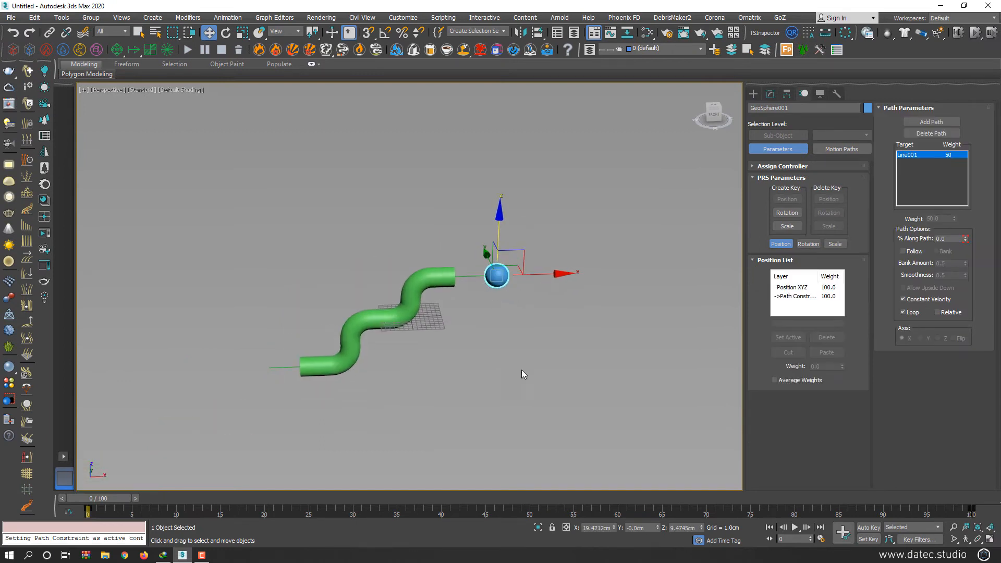
- Play the animation to check the sphere's travel along the path, then try moving the sphere along X
key("slash")
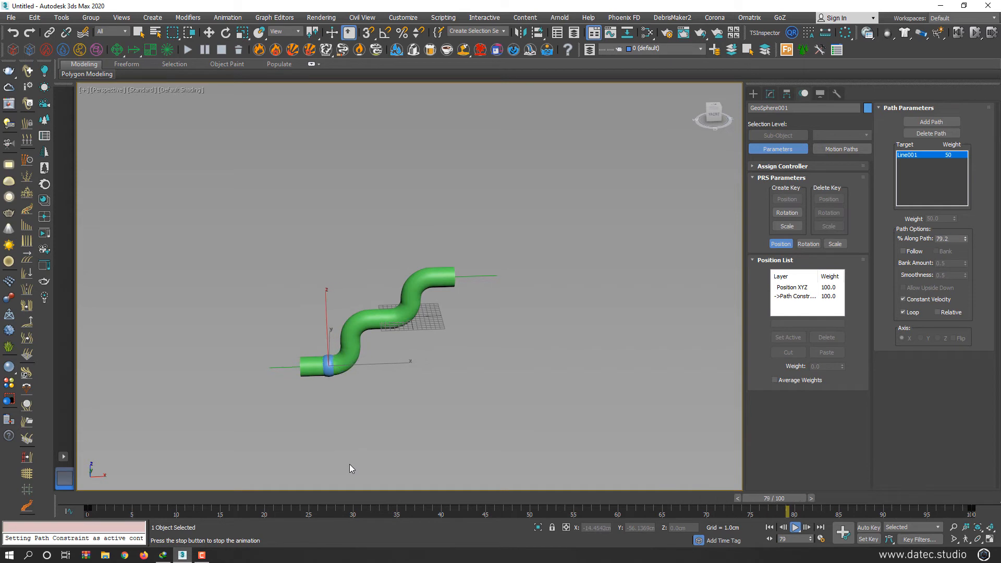
key("slash")
key("w")
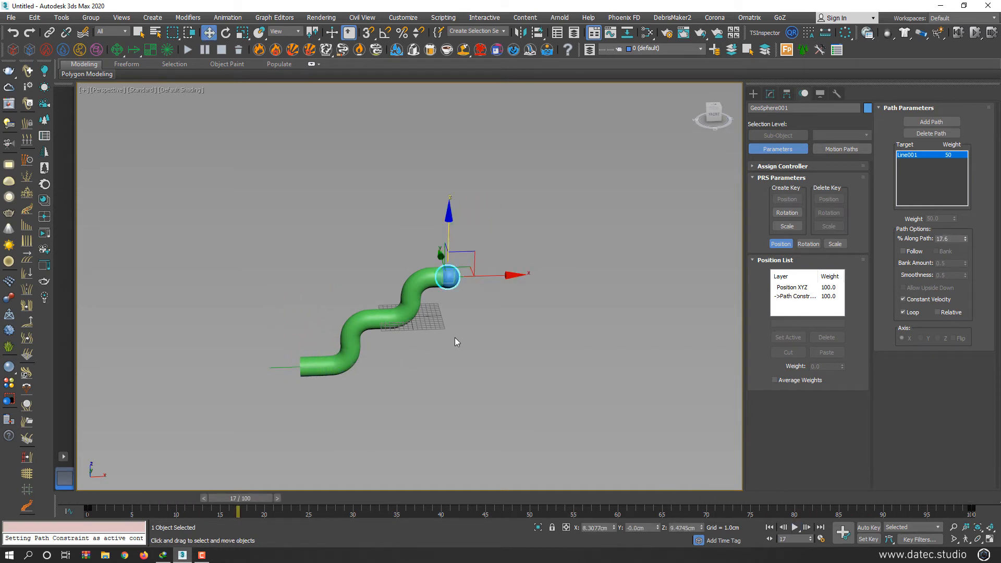
left_click_drag(495, 276, 533, 276)
scroll(459, 352, "up", 3)
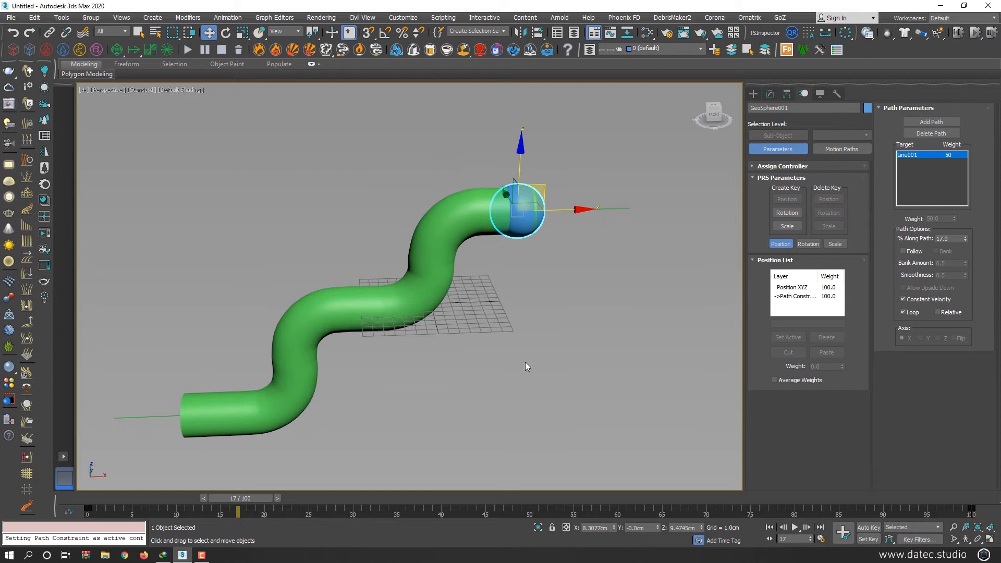
- Add a Vol. Select modifier to the tube and set its stack selection level to Vertex
left_click(447, 296)
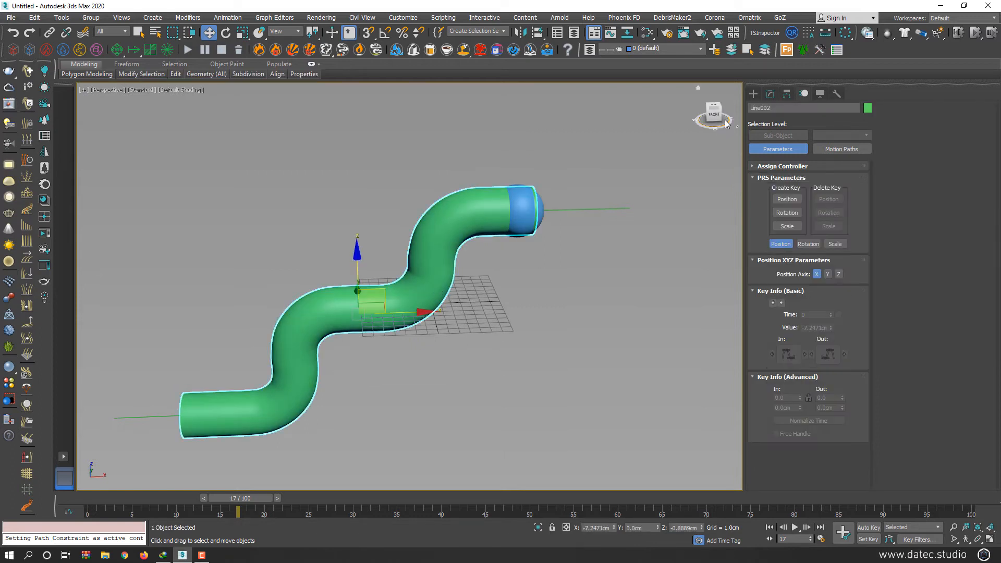
left_click(770, 93)
left_click(770, 125)
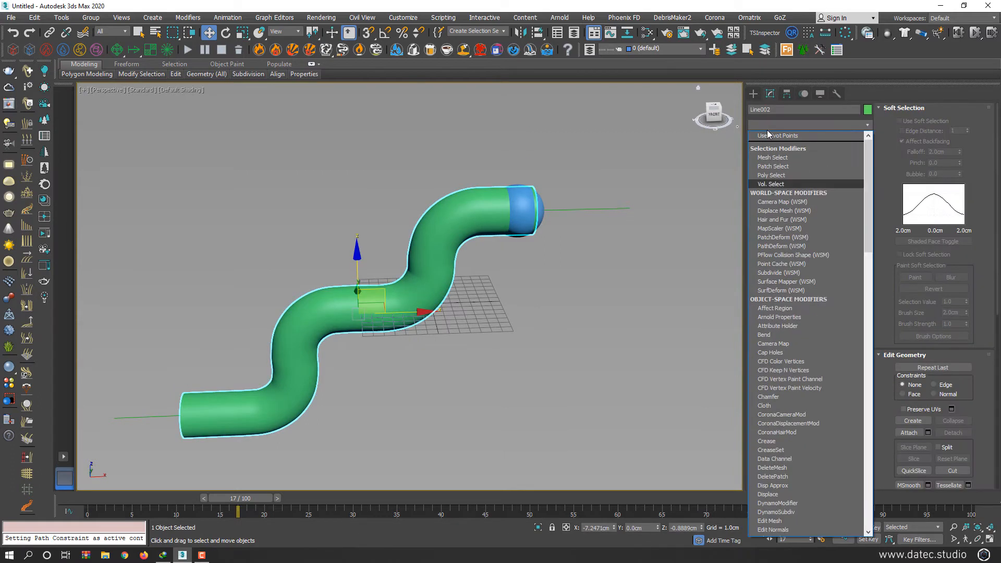
left_click(775, 136)
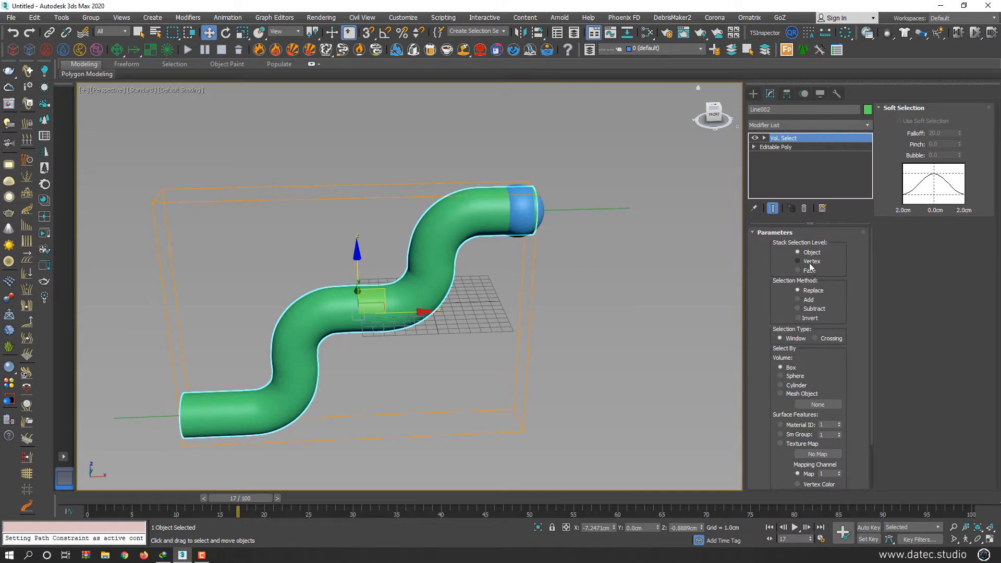
left_click(798, 261)
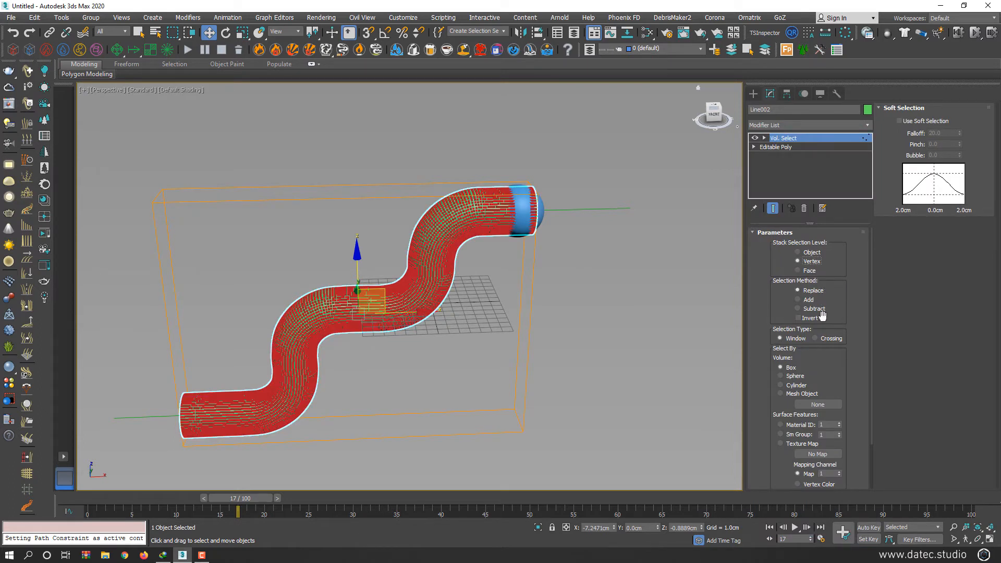
- Set the selection volume to Mesh Object using GeoSphere001 and advance the animation to frame 19
left_click(801, 394)
left_click(817, 404)
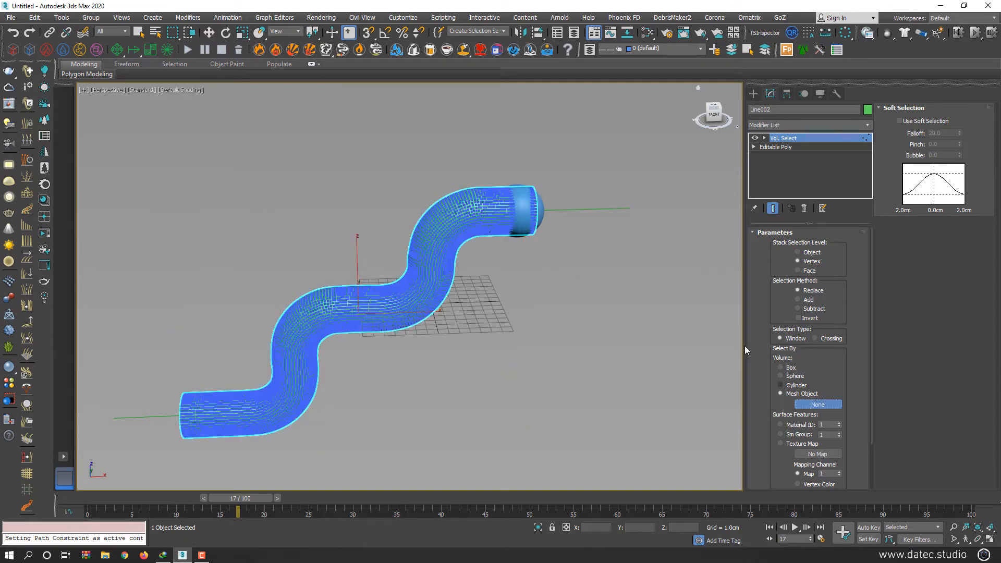
left_click(542, 215)
left_click_drag(224, 499, 254, 500)
key("w")
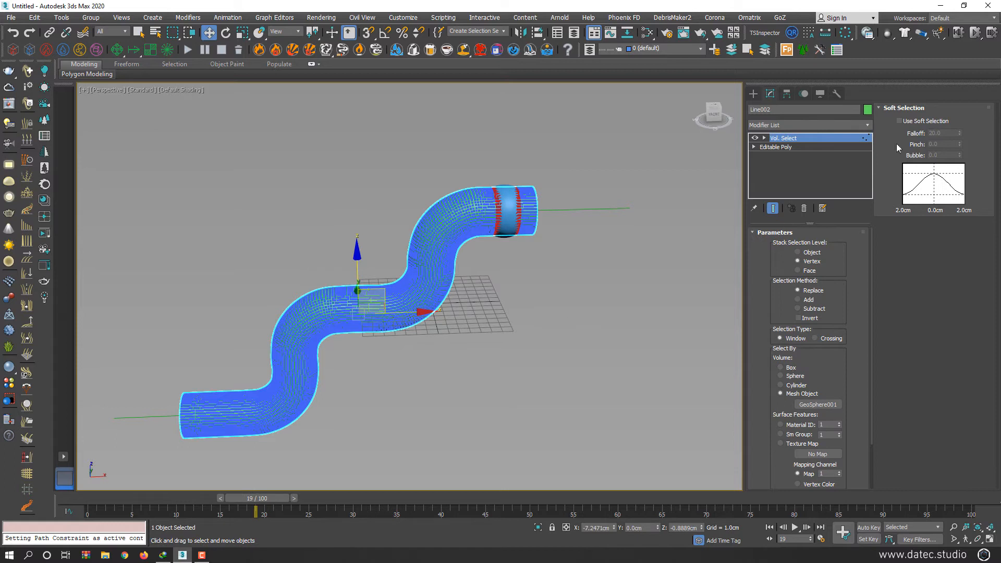
- Enable soft selection on the Vol. Select modifier and raise its Bubble to 0.25
left_click(900, 121)
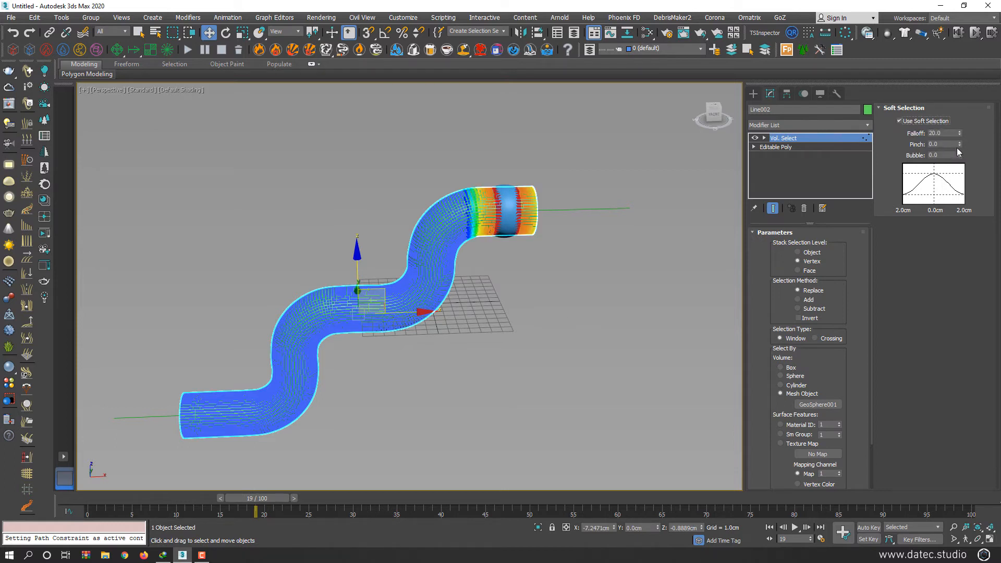
left_click_drag(960, 156, 964, 146)
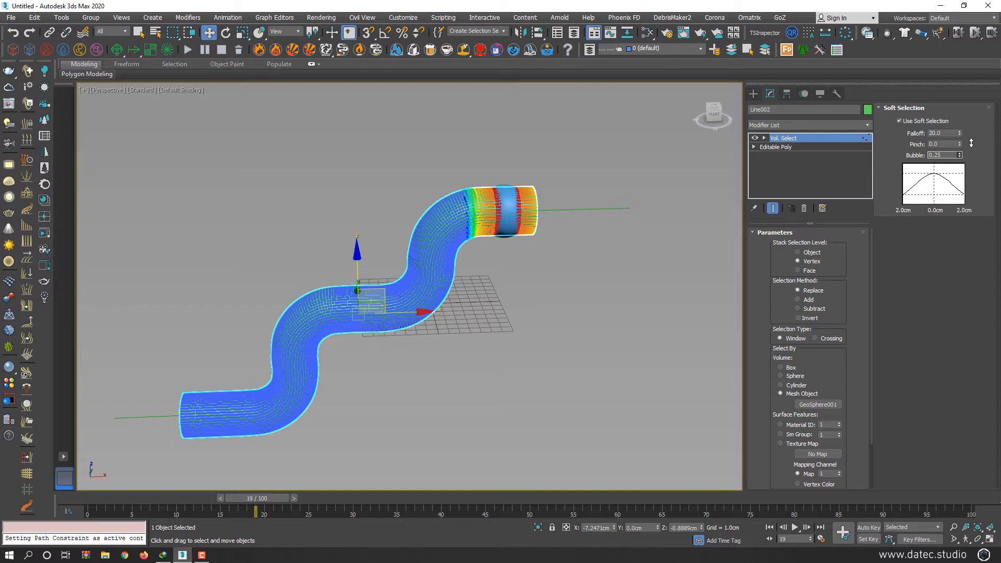
- Set the Vol. Select soft selection's Falloff to 16.8 and Bubble to 0.24
left_click_drag(961, 139, 961, 144)
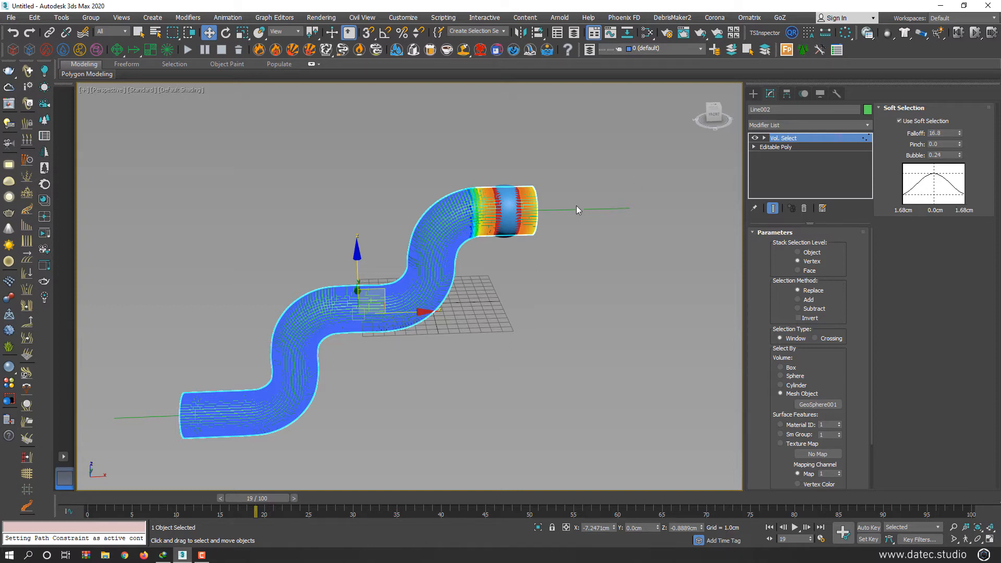
scroll(524, 220, "up", 2)
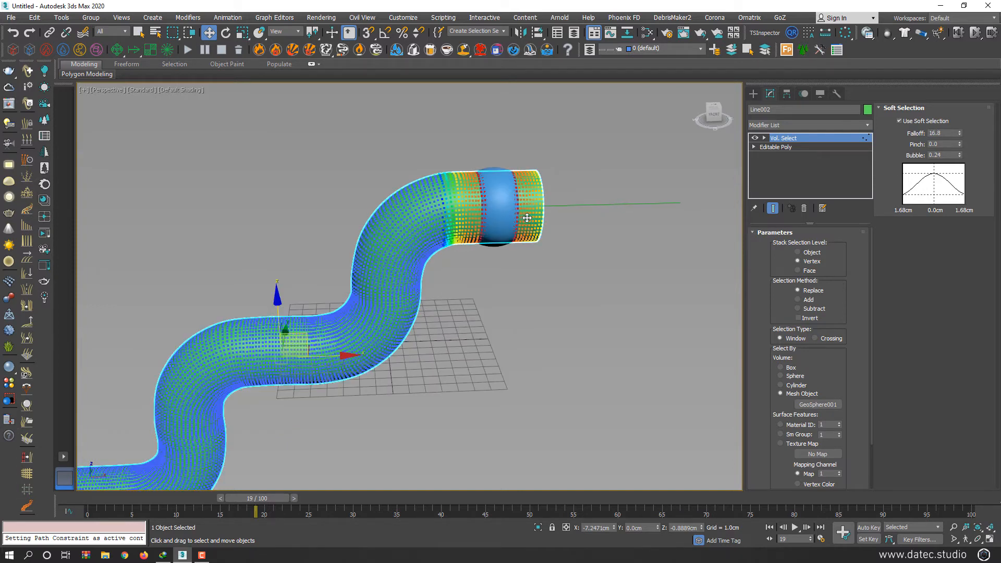
- Add a Push modifier above Vol. Select on the tube and raise its Push Value to 0.381 cm
left_click(787, 126)
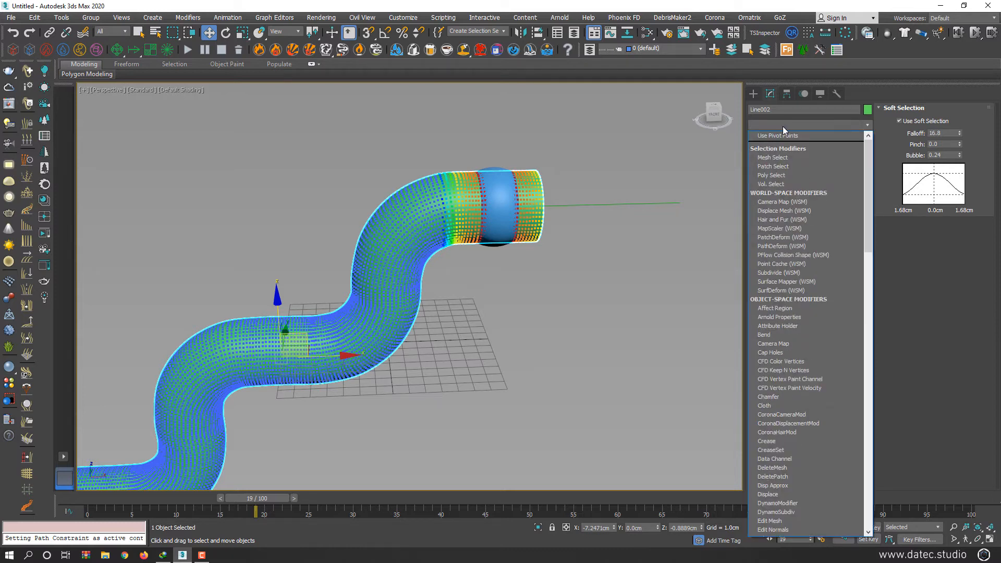
type("pu")
left_click(776, 135)
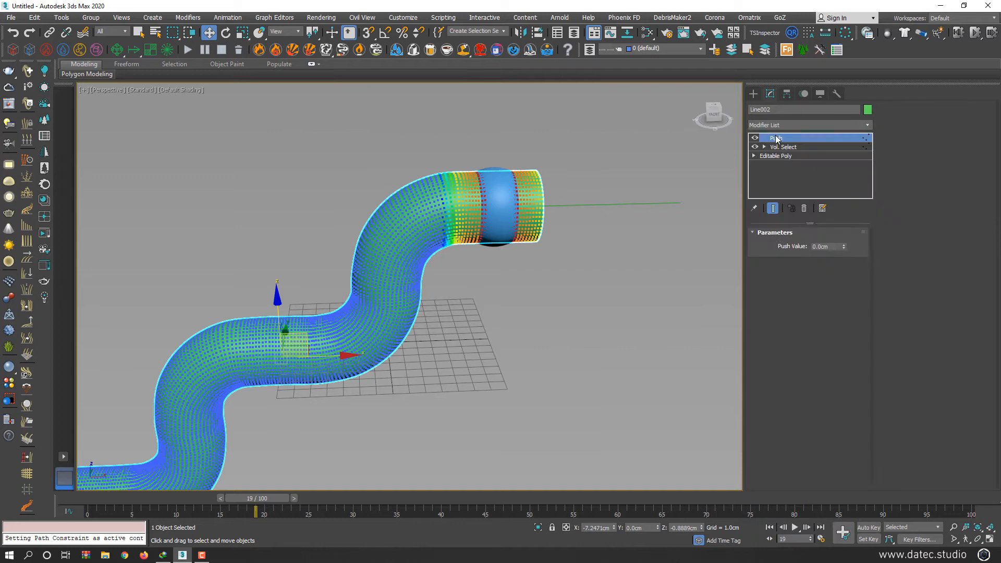
left_click_drag(844, 246, 829, 53)
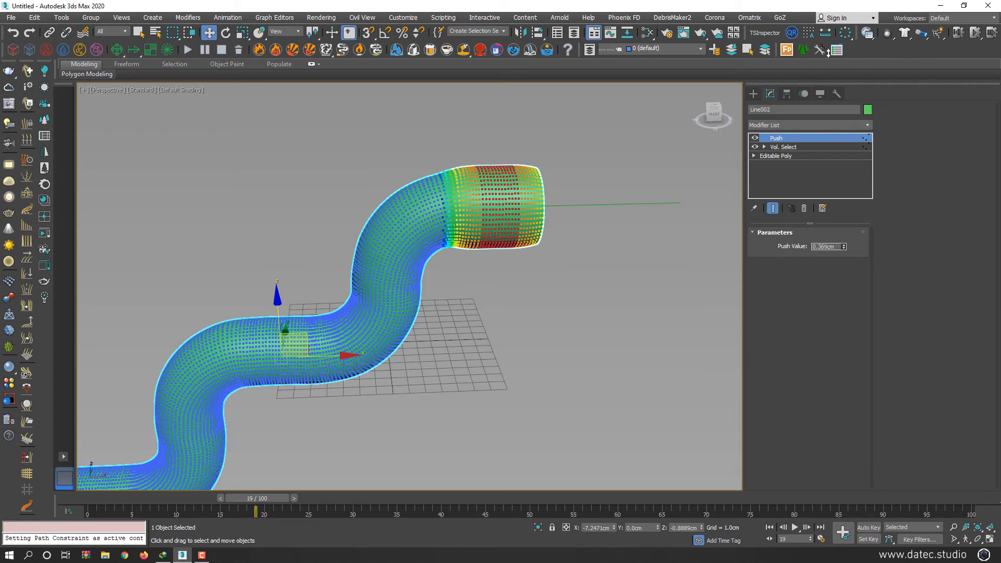
- Set the Vol. Select soft selection's Falloff to 12.6 and Bubble to 0.52, and deselect the tube
left_click(804, 147)
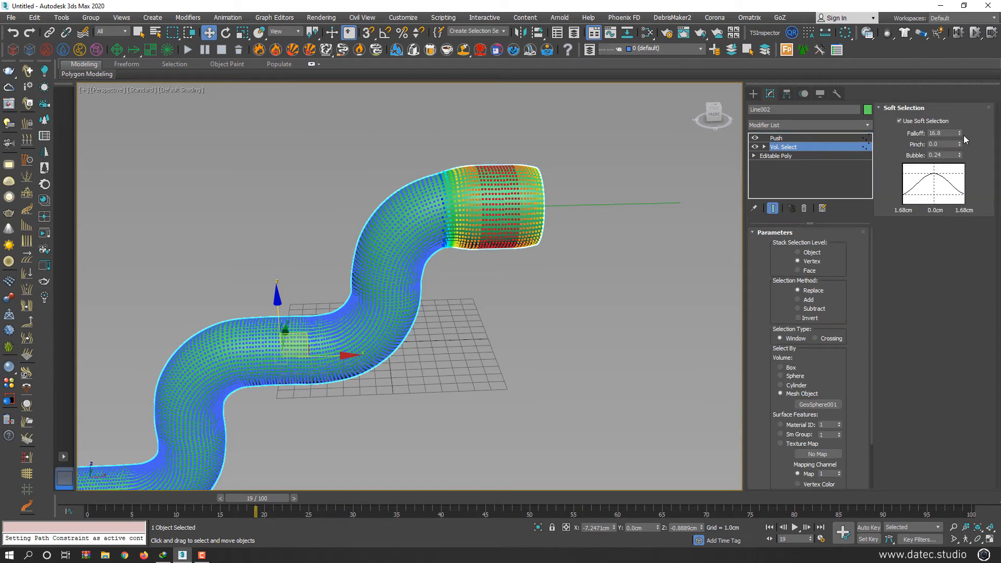
mouse_move(958, 141)
left_mouse_down()
mouse_move(961, 153)
mouse_move(962, 141)
left_mouse_up()
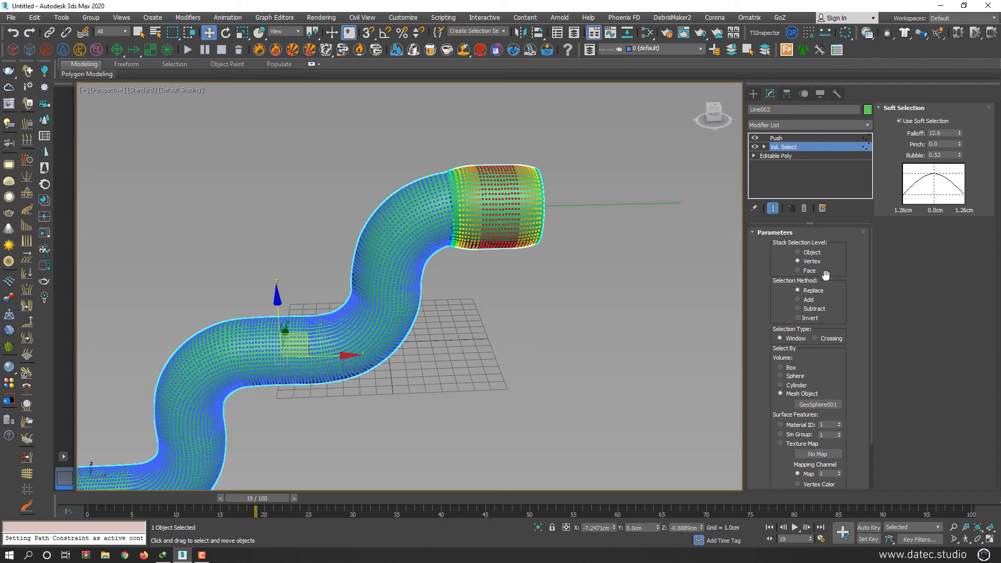
left_click(649, 315)
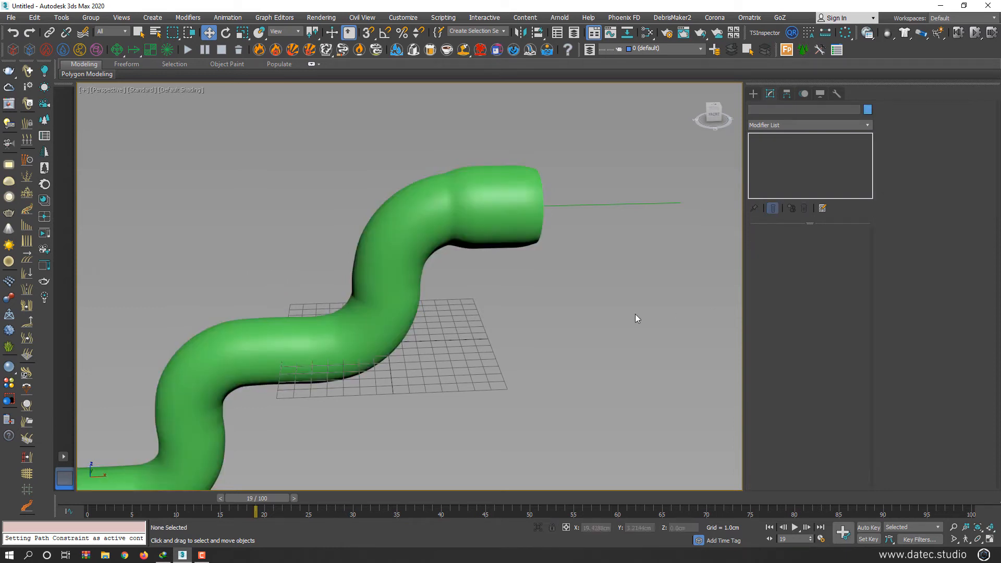
- Play the animation from frame 0 to check the bulge travelling along the tube, and scrub to frame 11
scroll(559, 321, "down", 3)
left_click_drag(256, 498, 87, 498)
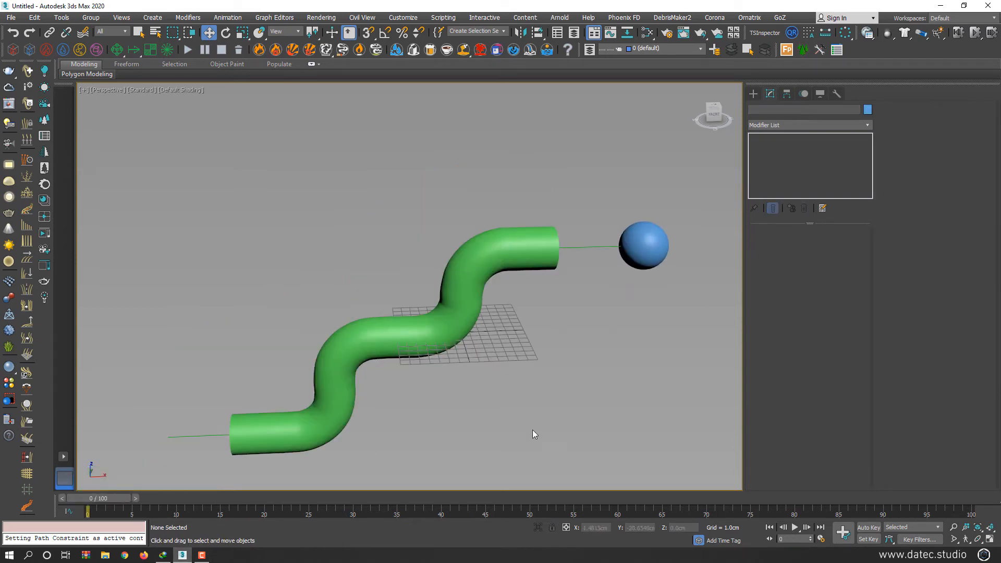
key("/")
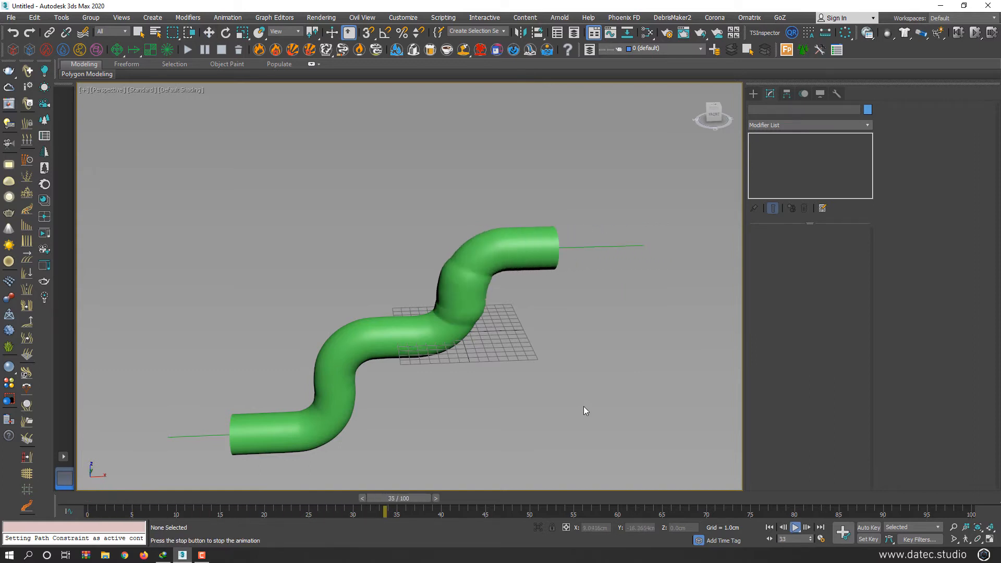
key("/")
left_click_drag(145, 498, 199, 481)
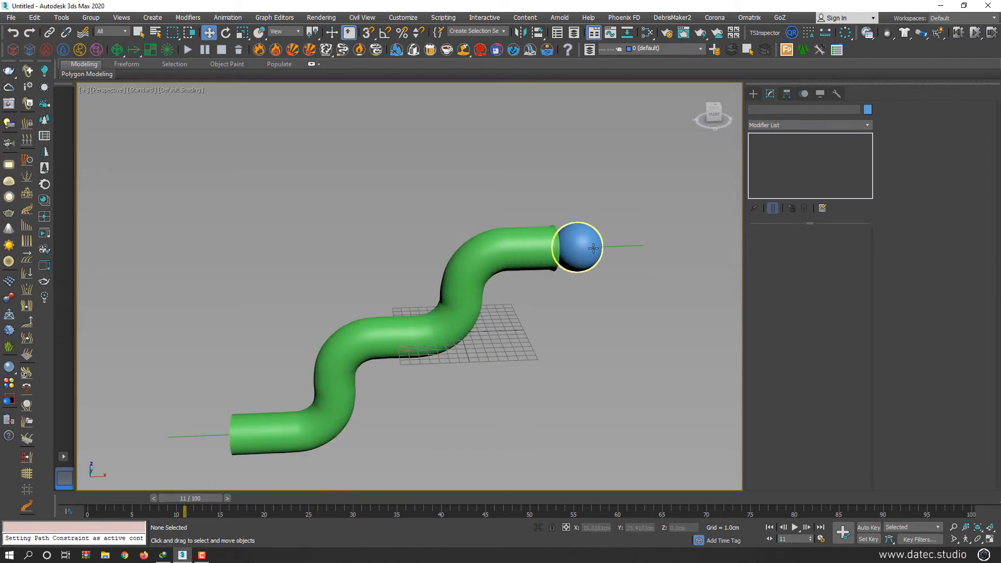
- Raise the tube's Push Value to 0.8927 cm while viewing the bulge at frame 22, and deselect the tube
left_click(552, 252)
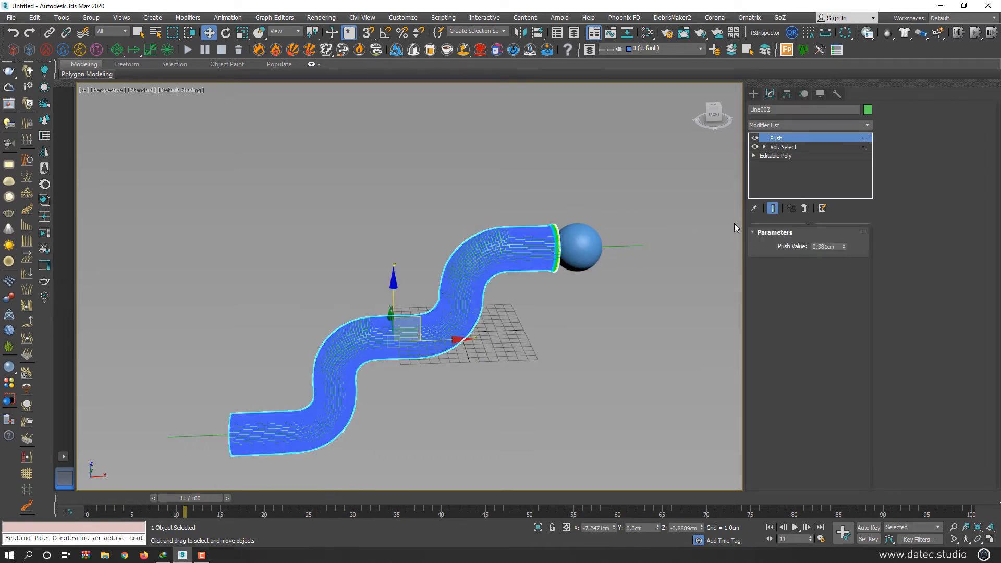
left_click_drag(844, 246, 847, 214)
left_click_drag(196, 499, 288, 497)
left_click_drag(844, 247, 848, 224)
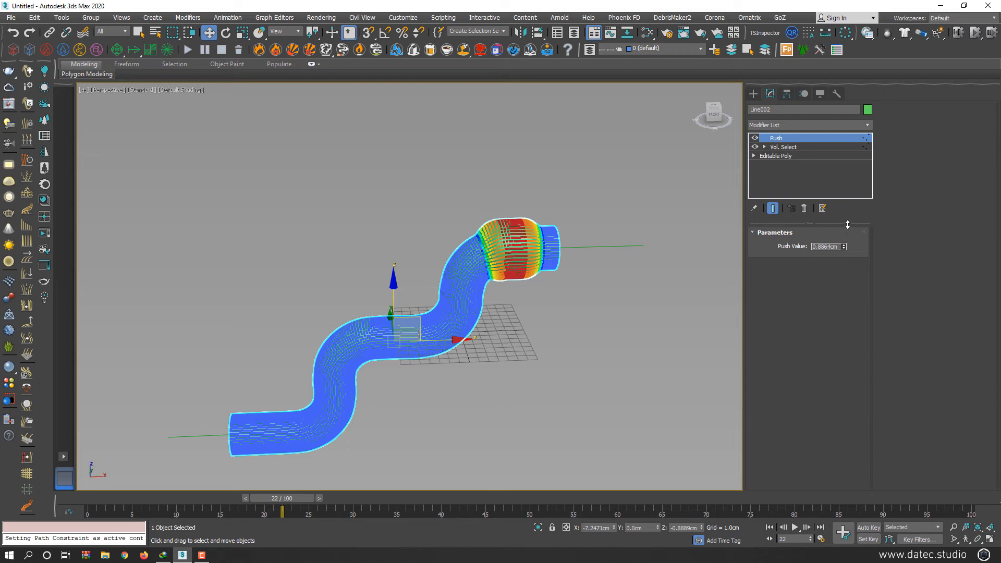
left_click(583, 352)
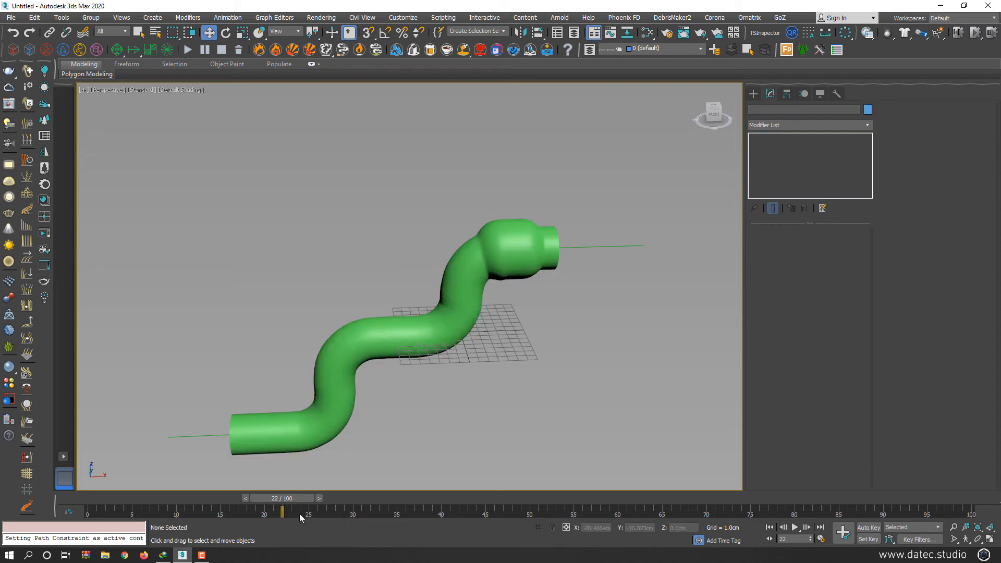
- Go to frame 13 and move the sphere into the tube's upper bend, to about X -0.06 cm, Z 3.36 cm
left_click_drag(295, 499, 334, 473)
key("w")
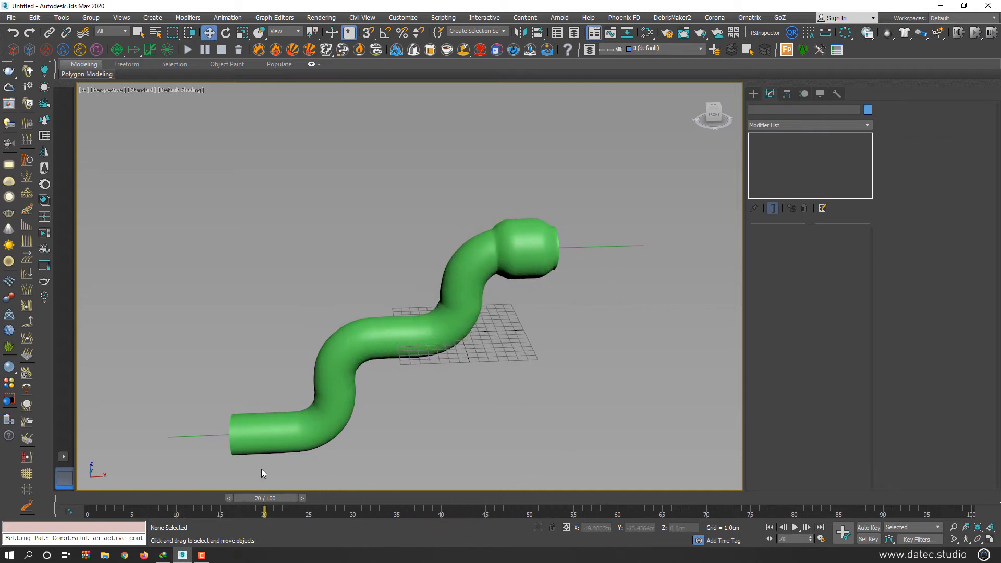
left_click_drag(278, 499, 219, 500)
left_click(588, 249)
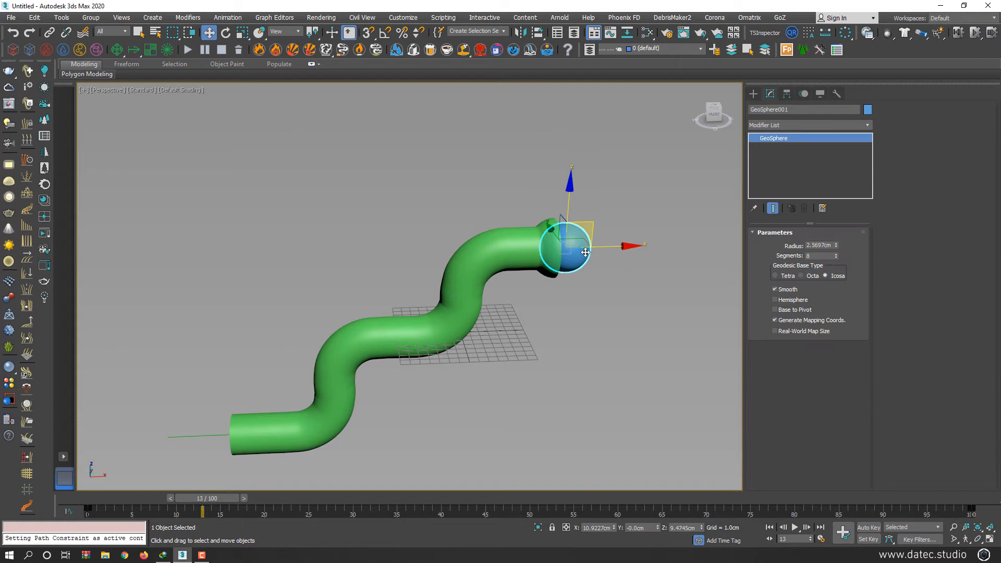
left_click_drag(597, 248, 457, 336)
left_click_drag(487, 254, 483, 282)
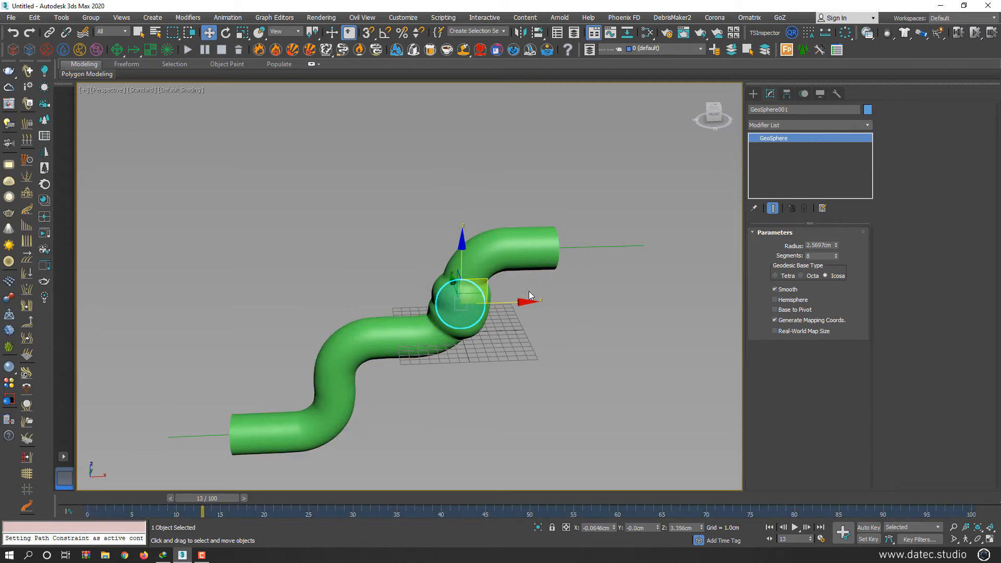
- Reselect the sphere and move it to the tube's middle section, about X -9.39 cm, Z -0.35 cm
left_click(531, 403)
left_click(479, 301)
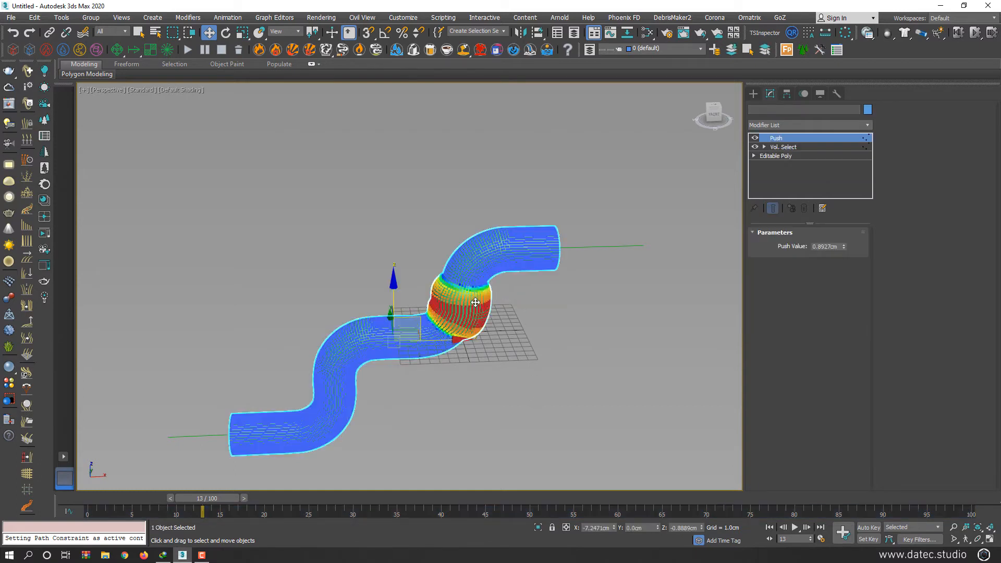
left_click(475, 302)
left_click_drag(475, 302, 401, 324)
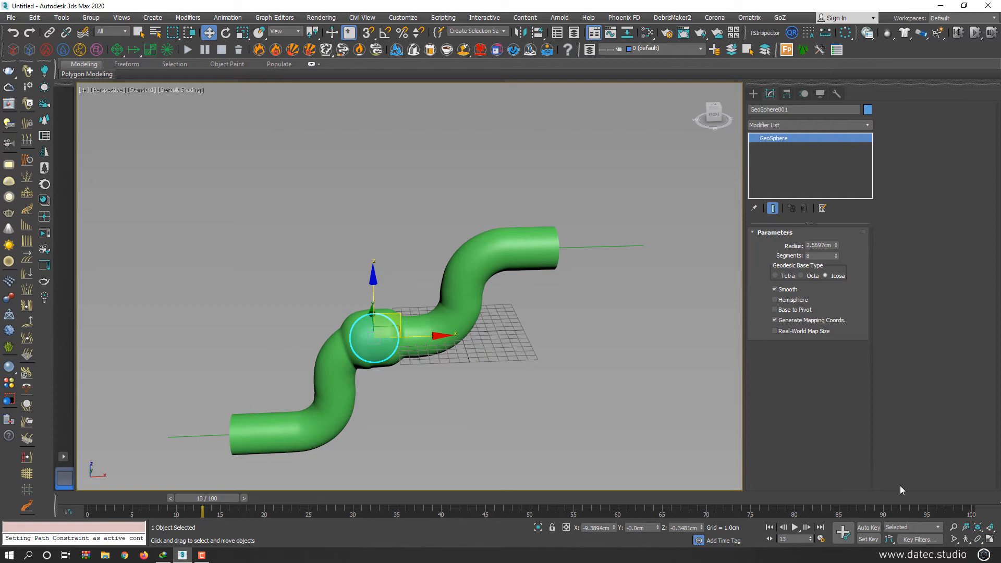
- Enable Auto Key, key the sphere at frame 13, and move it at frame 30 to about X -0.33 cm, Z 2.49 cm
left_click(869, 528)
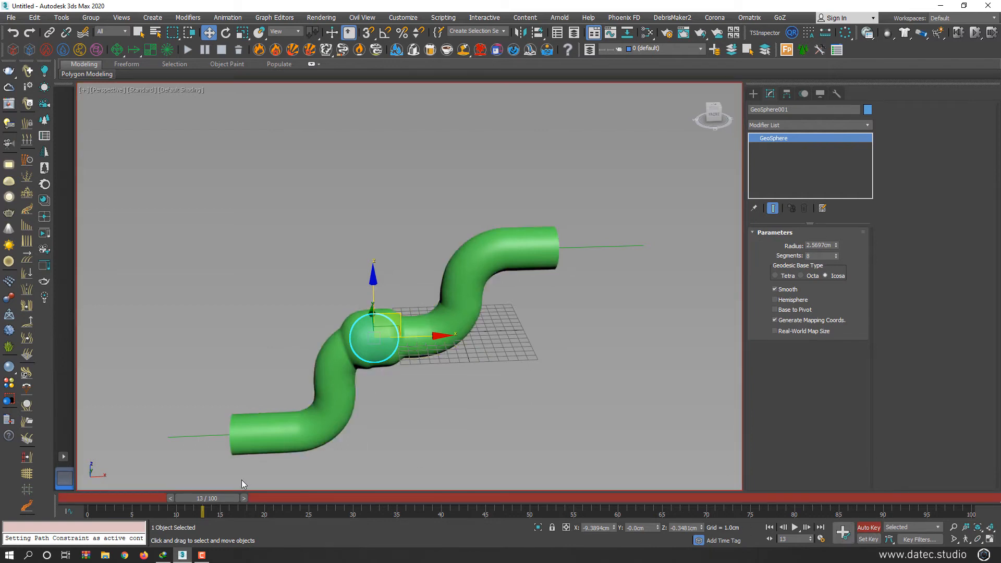
left_click(843, 533)
left_click_drag(219, 499, 371, 502)
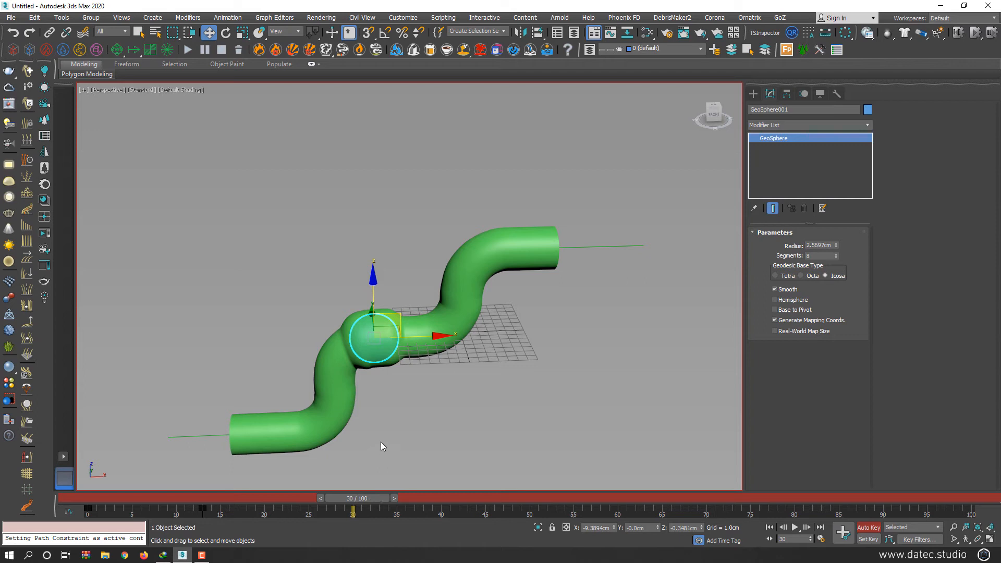
left_click_drag(411, 337, 571, 227)
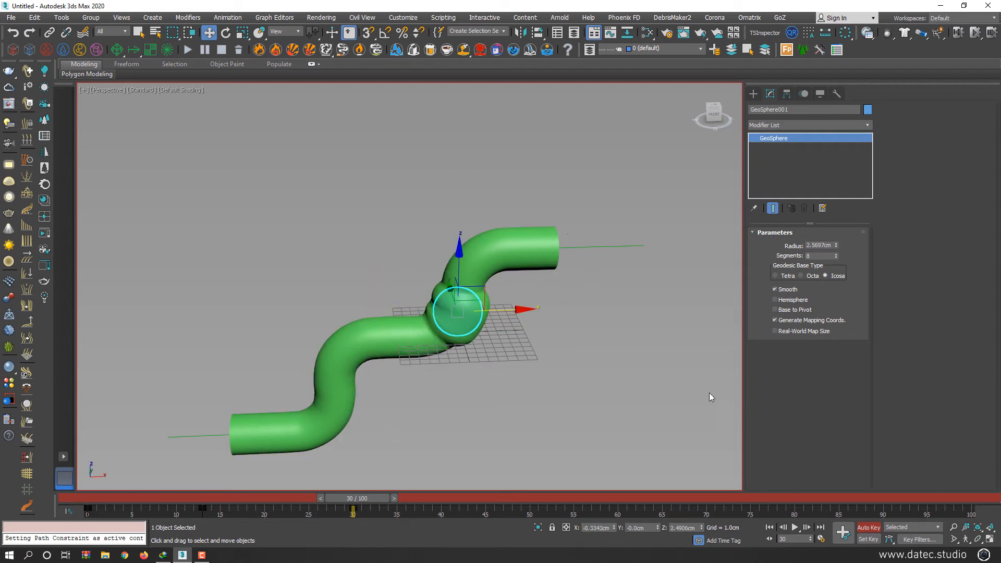
- Move the sphere at frame 46 to the tube's lower bend, about X -13.93 cm, Z -7.91 cm, and set a key
left_click_drag(371, 498, 491, 498)
left_click_drag(488, 304, 351, 411)
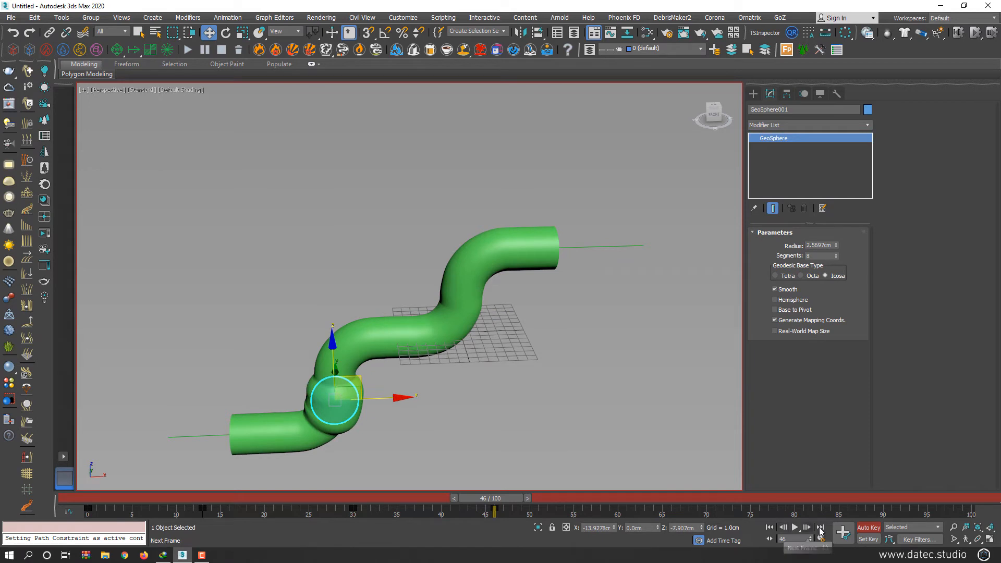
left_click(844, 532)
- Try scaling the sphere at frame 46 and undo the scaling
key("r")
left_click_drag(334, 345, 359, 329)
mouse_move(276, 402)
left_mouse_down()
mouse_move(257, 404)
mouse_move(317, 406)
mouse_move(276, 406)
left_mouse_up()
key("ctrl+z")
key("ctrl+z")
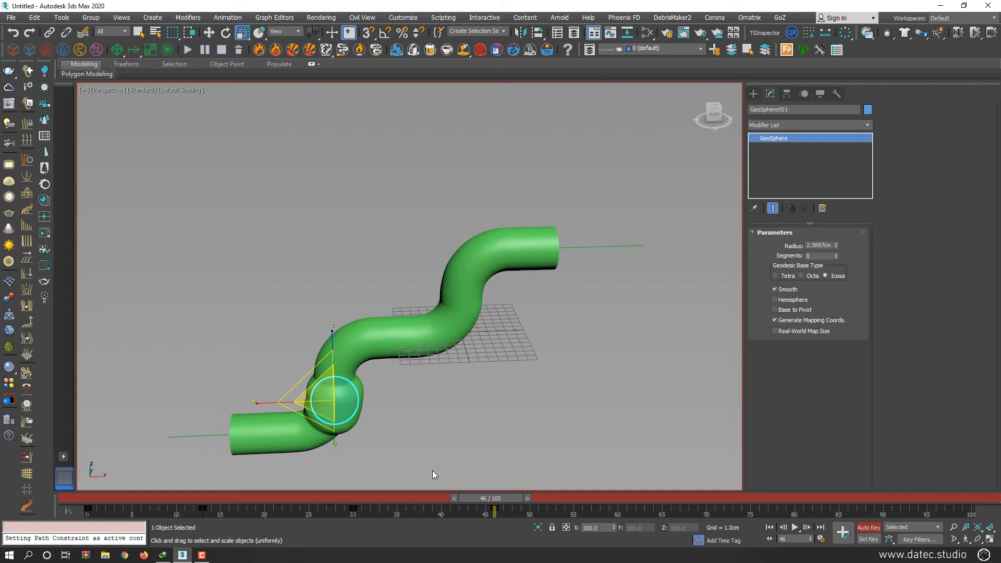
- Turn off Auto Key, scrub to frame 37 to check the bulge, and deselect the sphere
left_click(867, 528)
left_click_drag(519, 498, 426, 493)
left_click(439, 455)
- Select the tube, sphere and path line together, delete them, and reset the view to the empty grid
left_click_drag(524, 461, 315, 314)
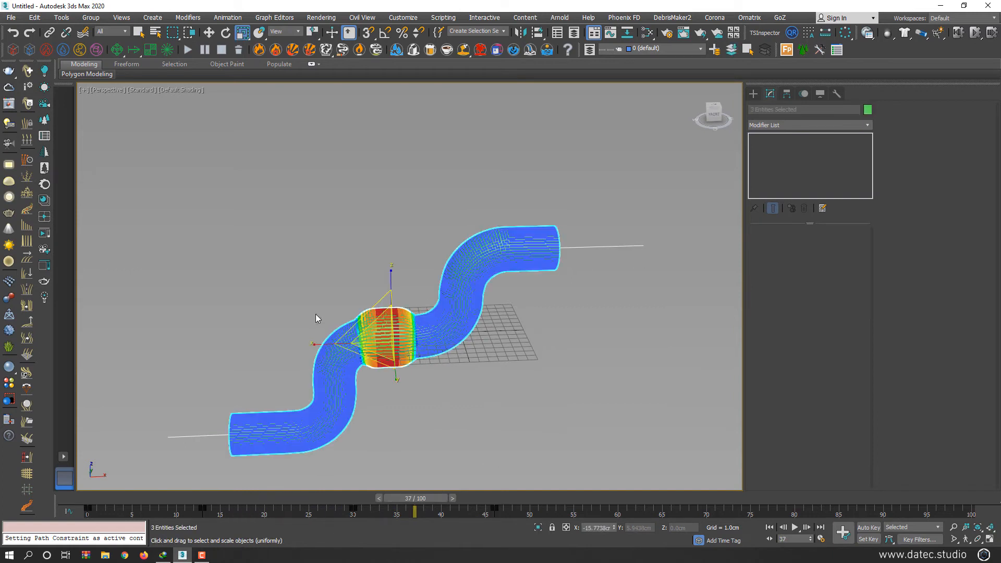
key("Delete")
key("z")
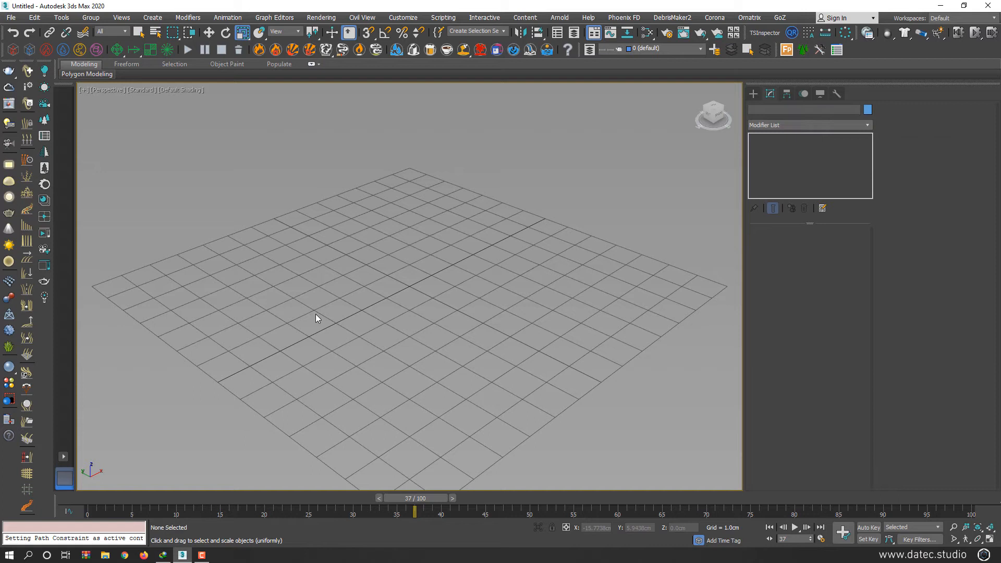
- Create a plane centred on the origin covering nearly the whole grid, and show its edged faces
left_click(753, 94)
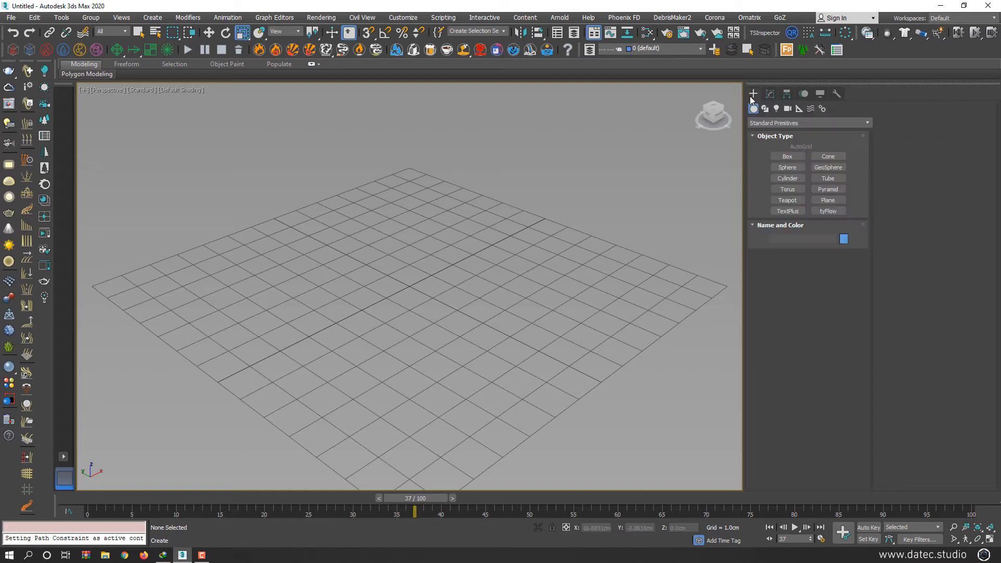
left_click(821, 200)
mouse_move(412, 285)
left_mouse_down()
mouse_move(345, 285)
mouse_move(288, 403)
left_mouse_up()
key("F4")
key("r")
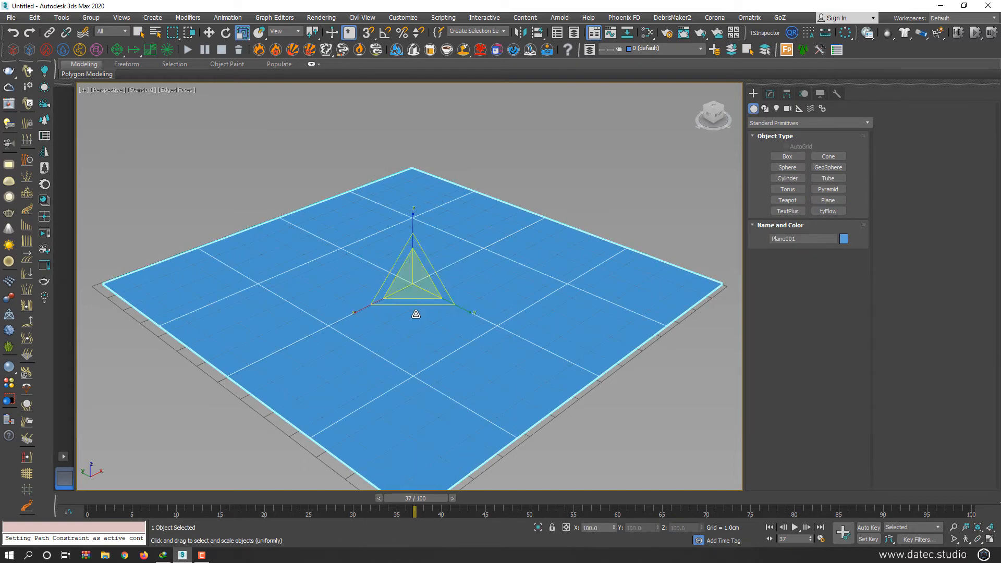
- Convert the plane to Editable Poly, select all its vertices, and break them apart
right_click(444, 266)
left_click(584, 379)
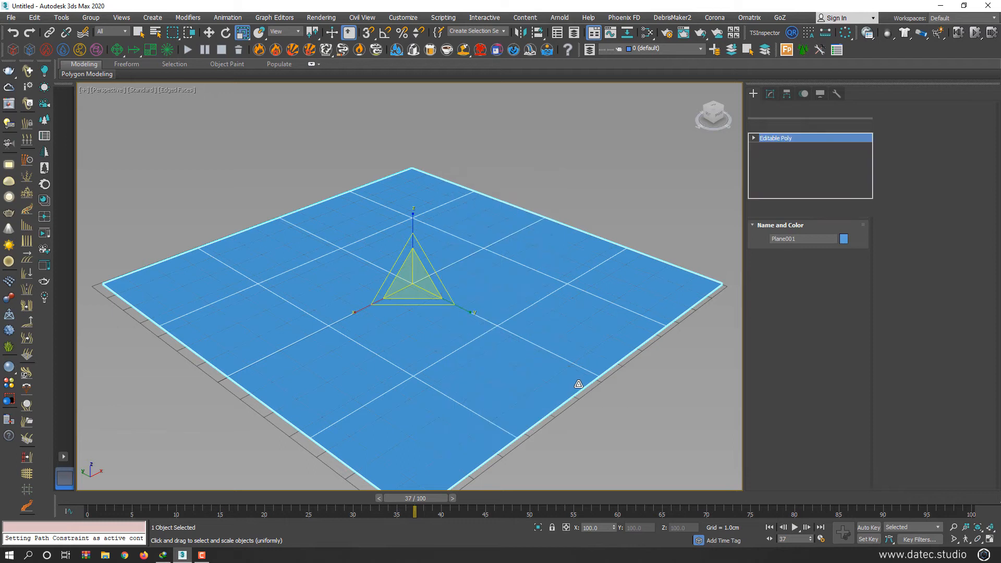
left_click(781, 245)
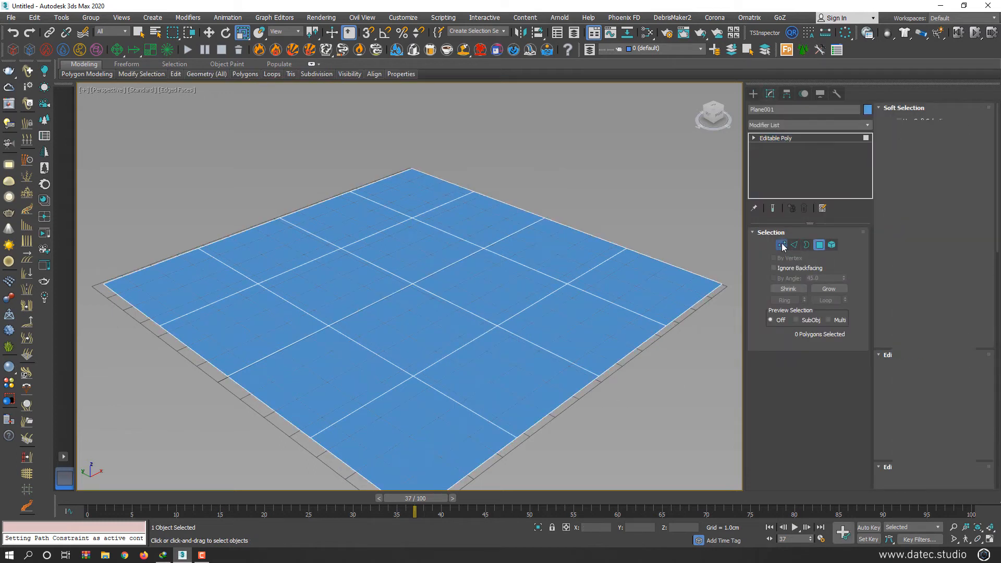
key("ctrl+a")
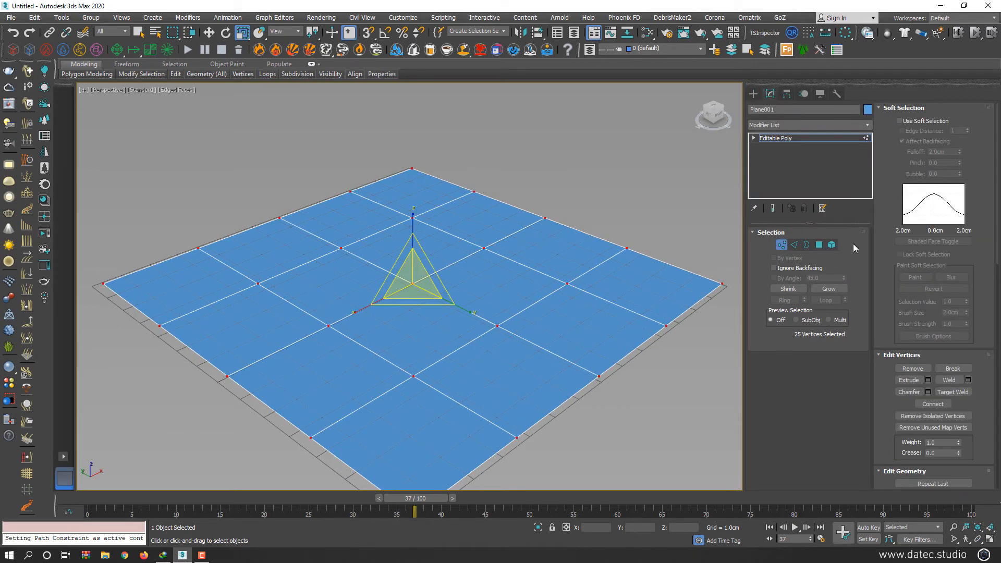
left_click(904, 108)
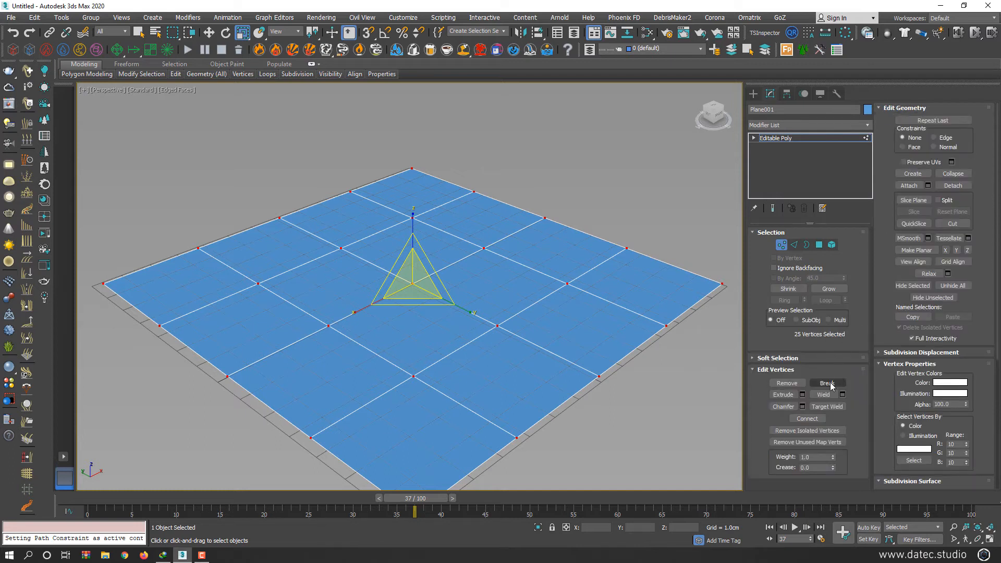
- Hide the grid, select one polygon near the plane's centre, and try lifting it along Z, cancelling the move
left_click(820, 245)
left_click(514, 288)
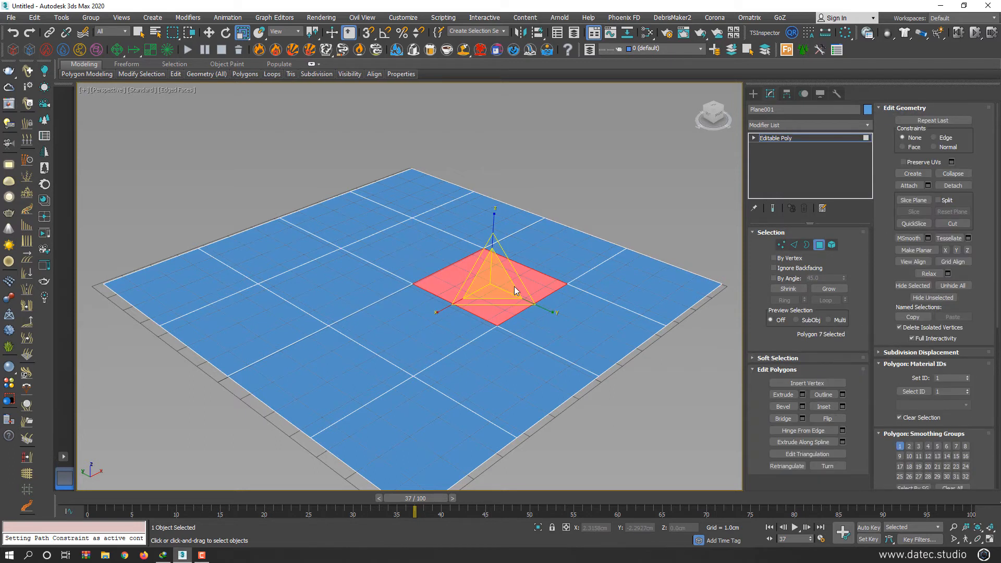
key("g")
key("w")
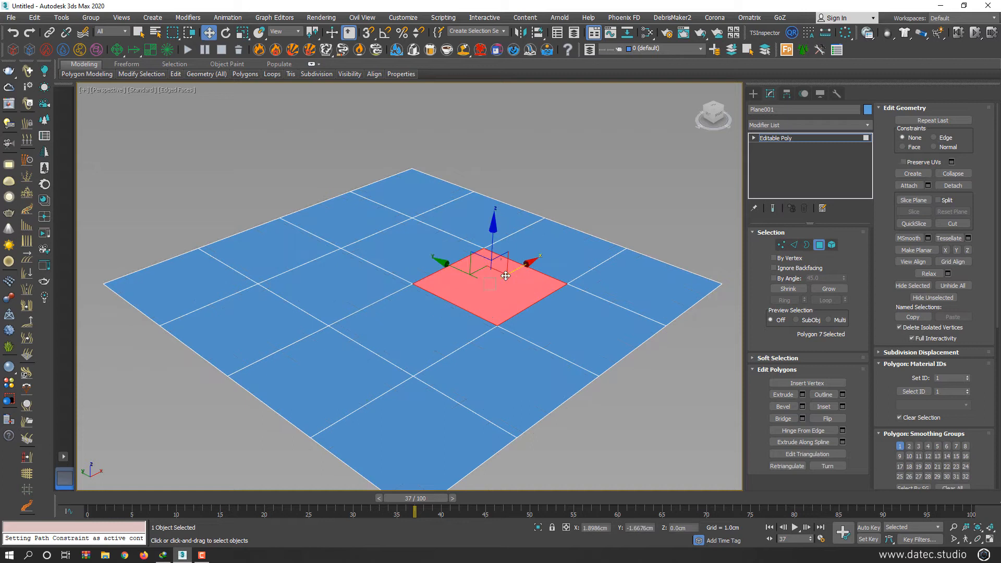
left_click_drag(492, 246, 490, 169)
right_click(490, 168)
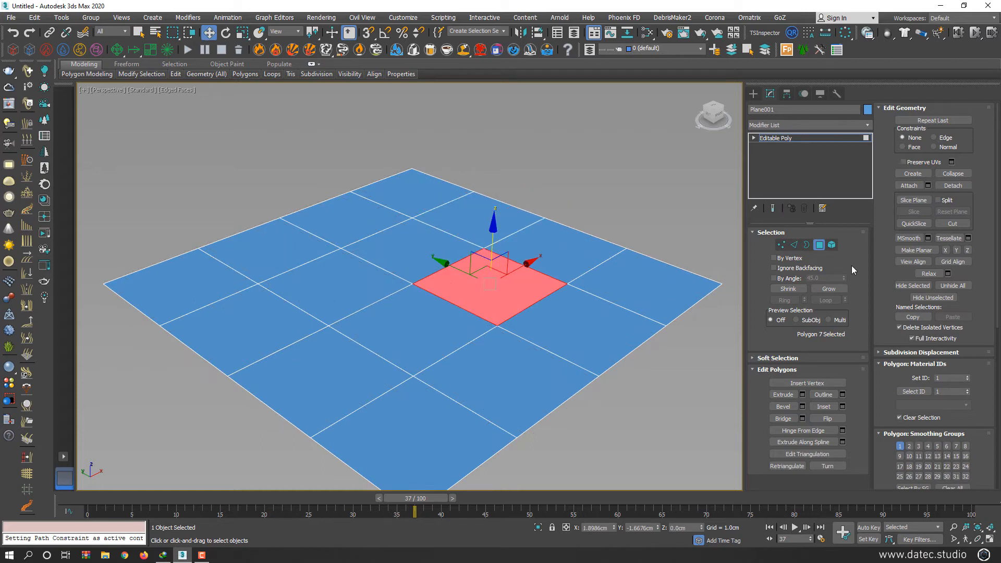
- Exit polygon editing on the plane and add a Vol. Select modifier set to the Vertex stack selection level
left_click(819, 245)
left_click(778, 124)
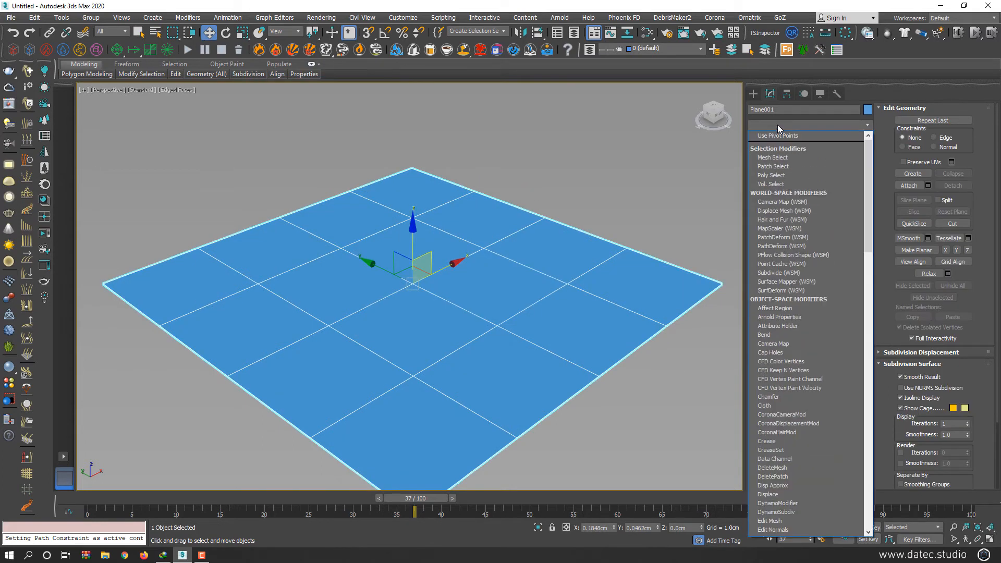
key("v")
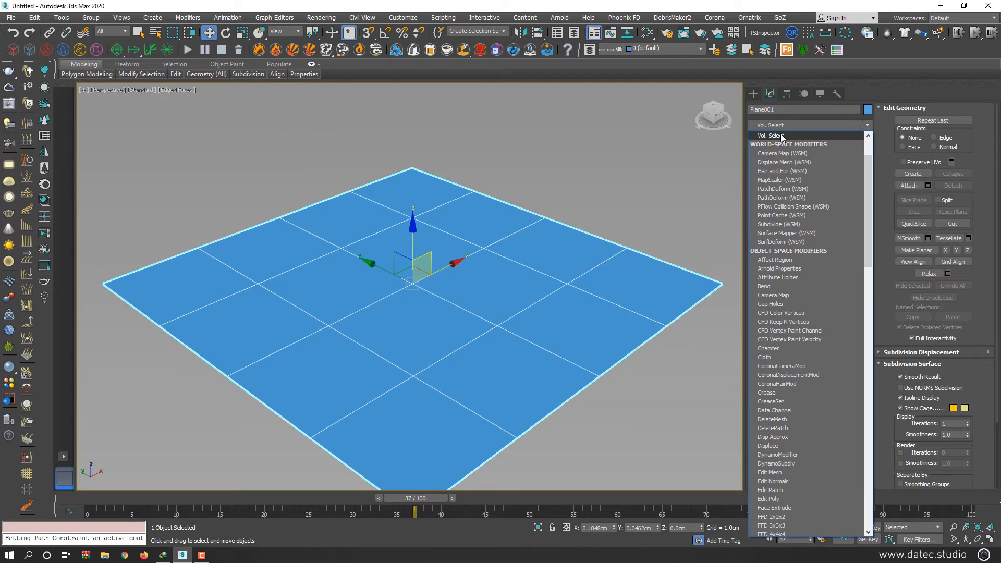
left_click(782, 136)
left_click(797, 261)
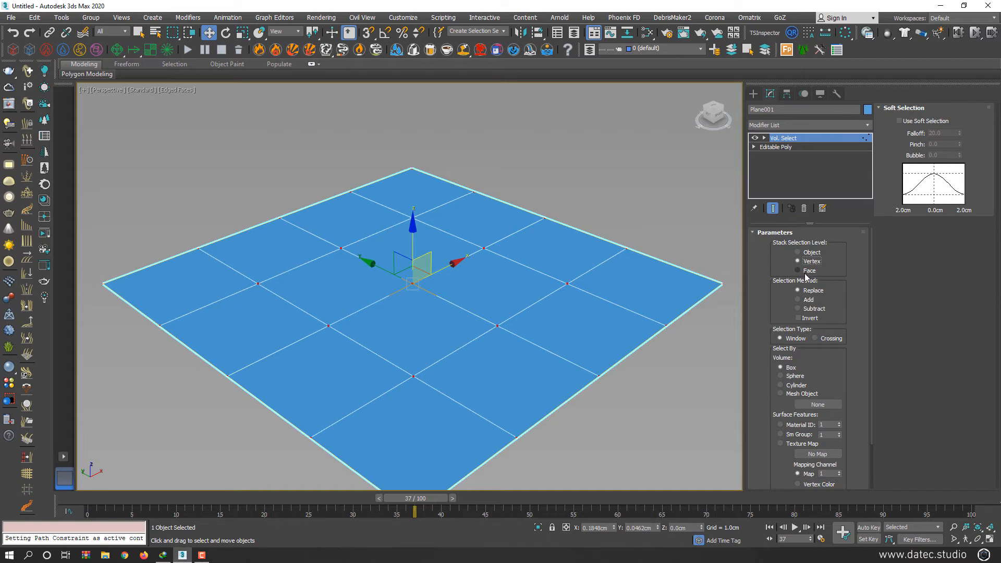
- Create a box about 6.94 cm long, 7.15 cm wide and 3.93 cm high over the plane's central polygons, and make it see-through
left_click(754, 93)
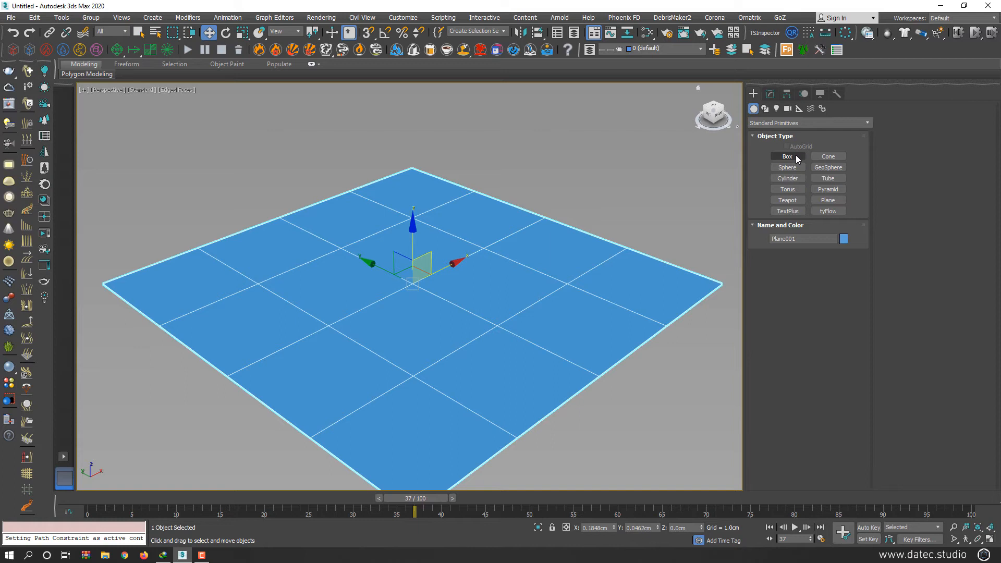
left_click(789, 157)
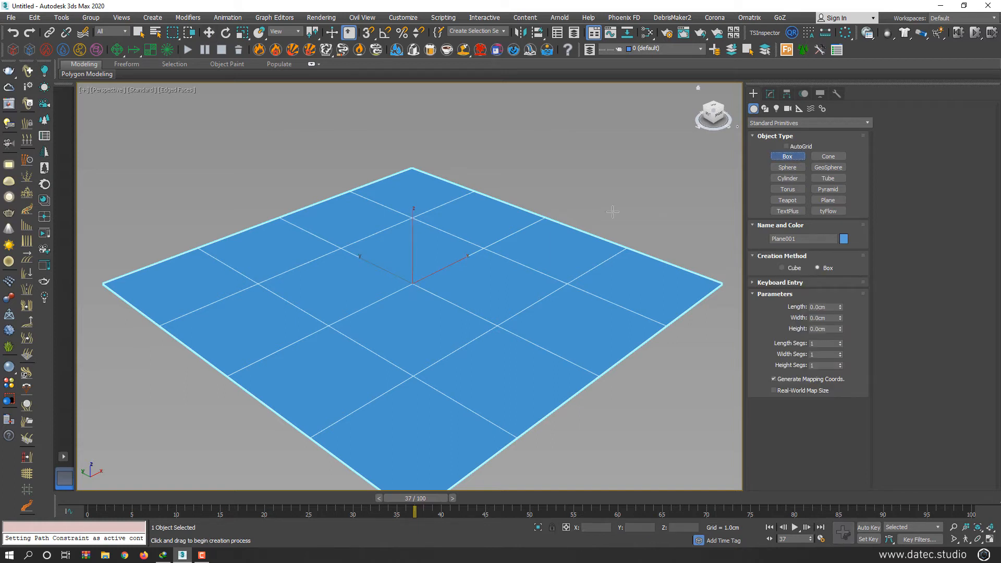
left_click_drag(410, 216, 408, 377)
left_click(427, 273)
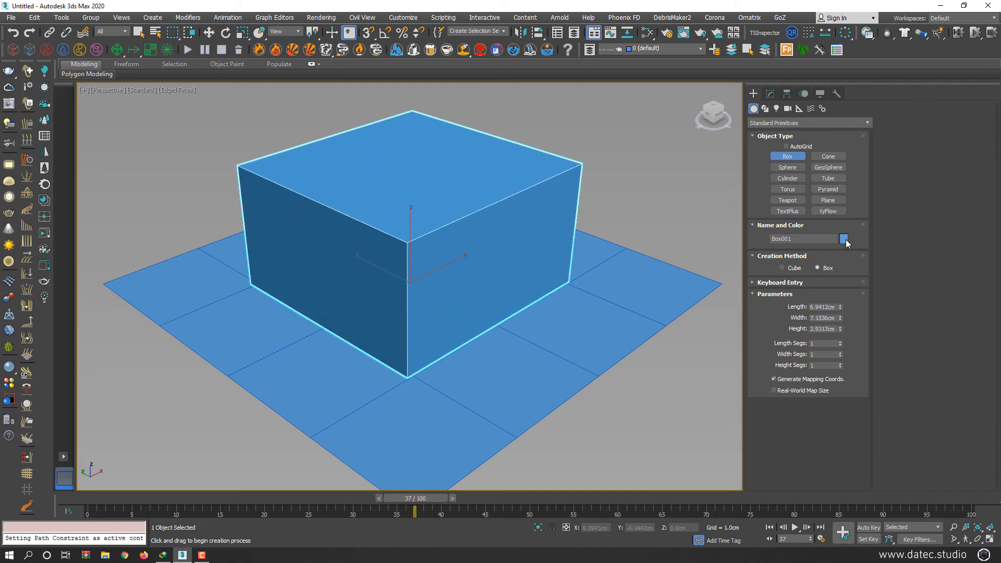
key("w")
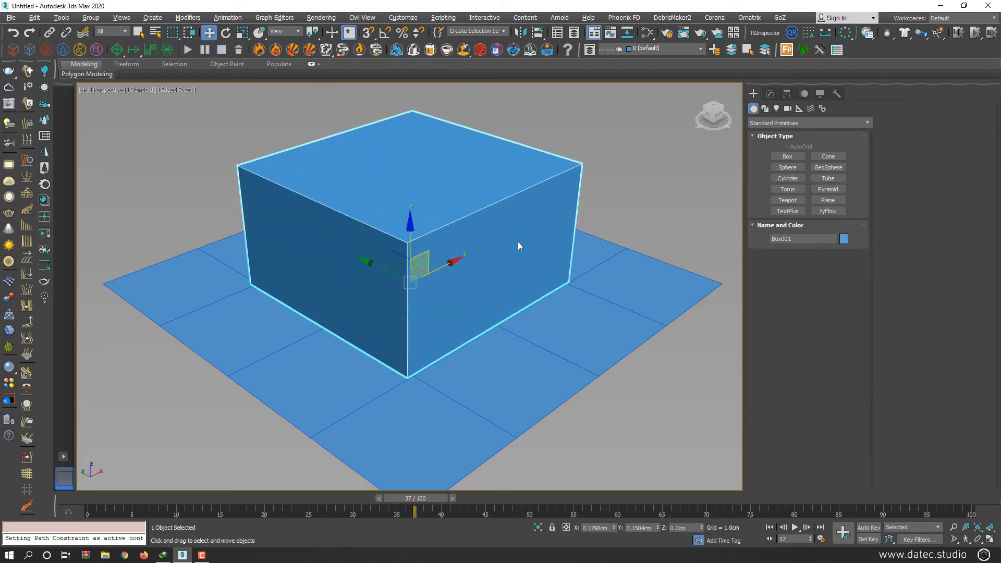
key("alt+x")
left_click(520, 242)
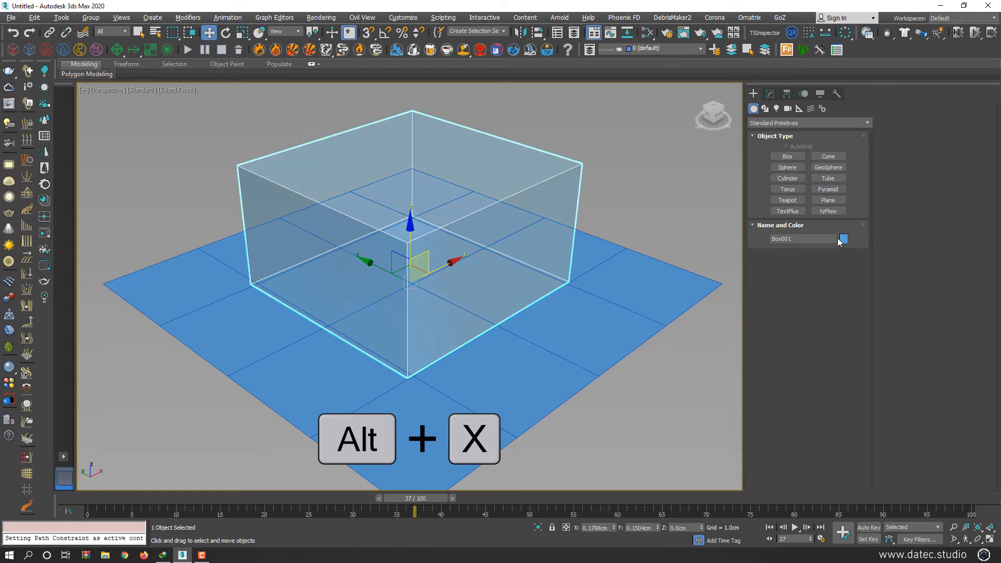
- Select the plane and set its Vol. Select volume to a mesh object, picking the see-through box
left_click(564, 309)
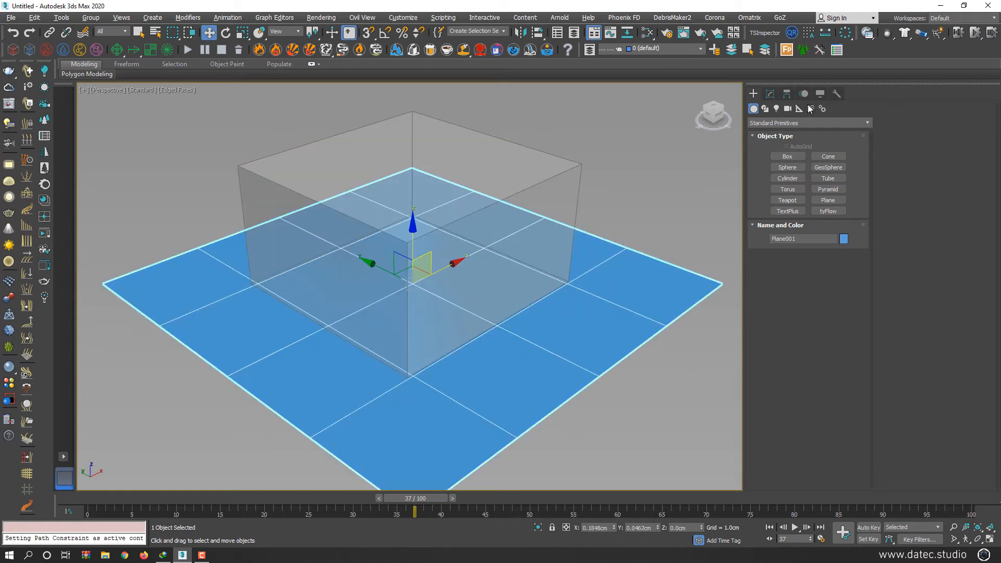
left_click(770, 94)
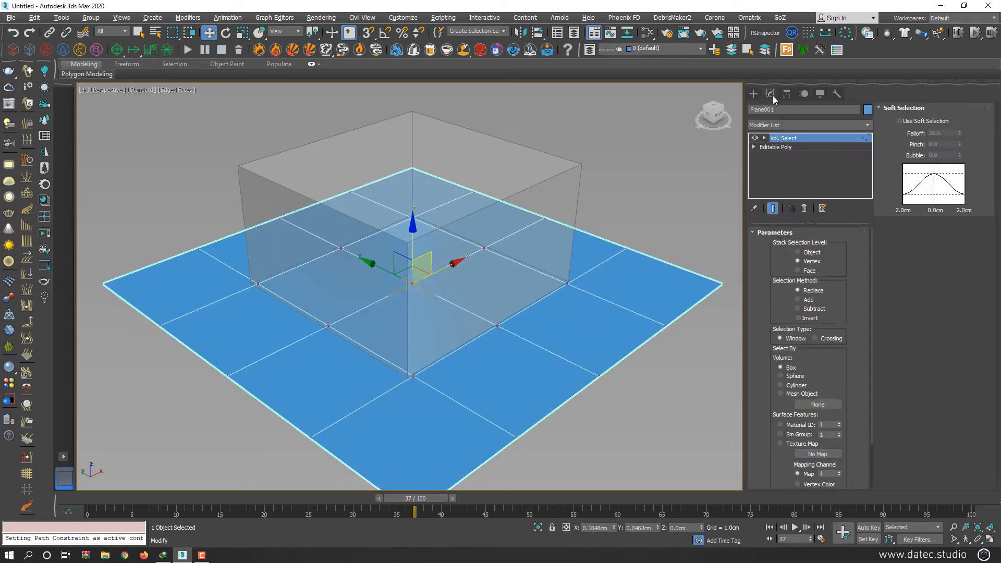
left_click(815, 405)
left_click(432, 224)
- Lower the box to about -0.25 cm in Z so it crosses the plane, scale it slightly, and reselect the plane
middle_click_drag(505, 268, 501, 263, "alt")
left_click(478, 186)
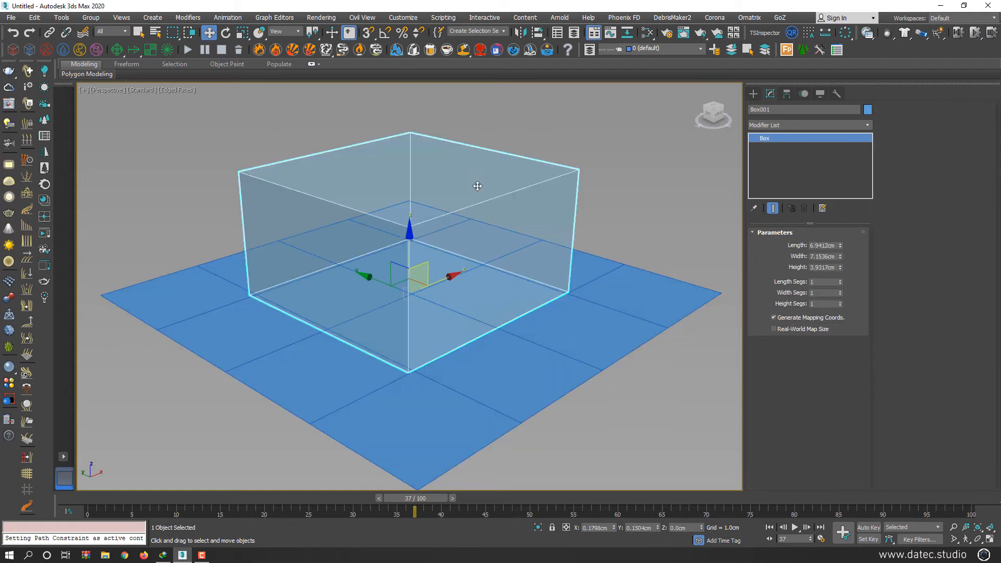
mouse_move(409, 239)
left_mouse_down()
mouse_move(408, 254)
mouse_move(409, 233)
mouse_move(409, 245)
left_mouse_up()
left_click(505, 340)
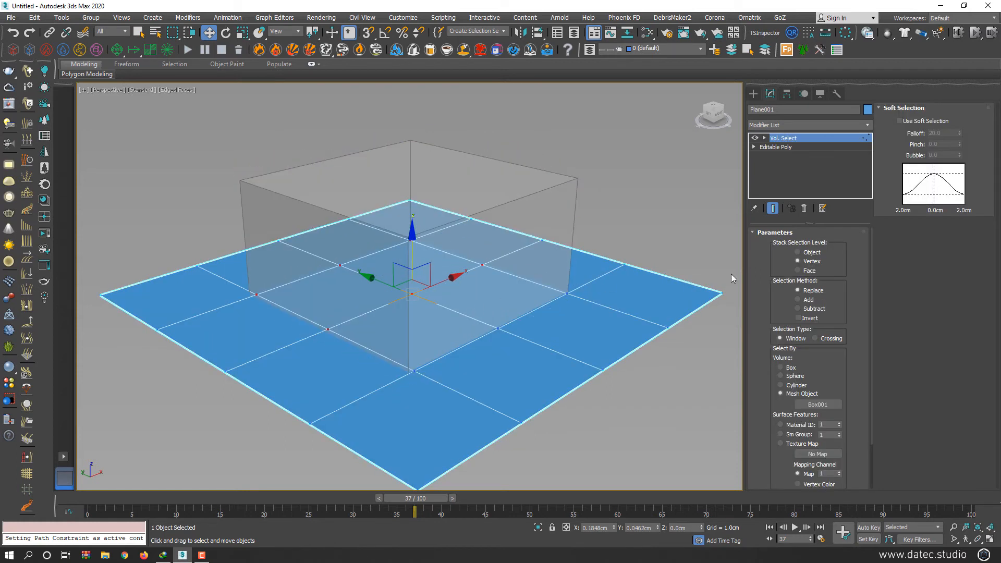
key("r")
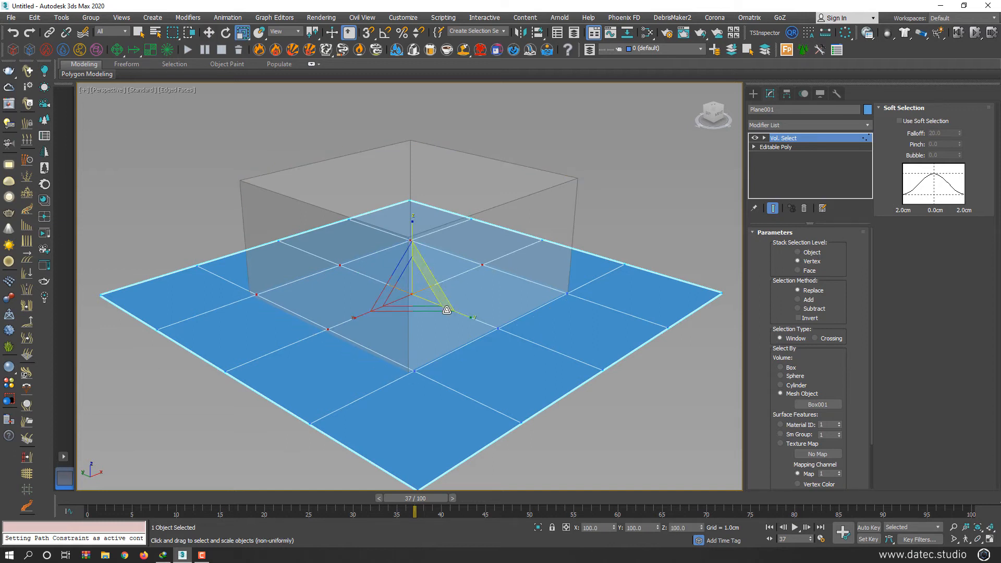
left_click(472, 287)
left_click(514, 359)
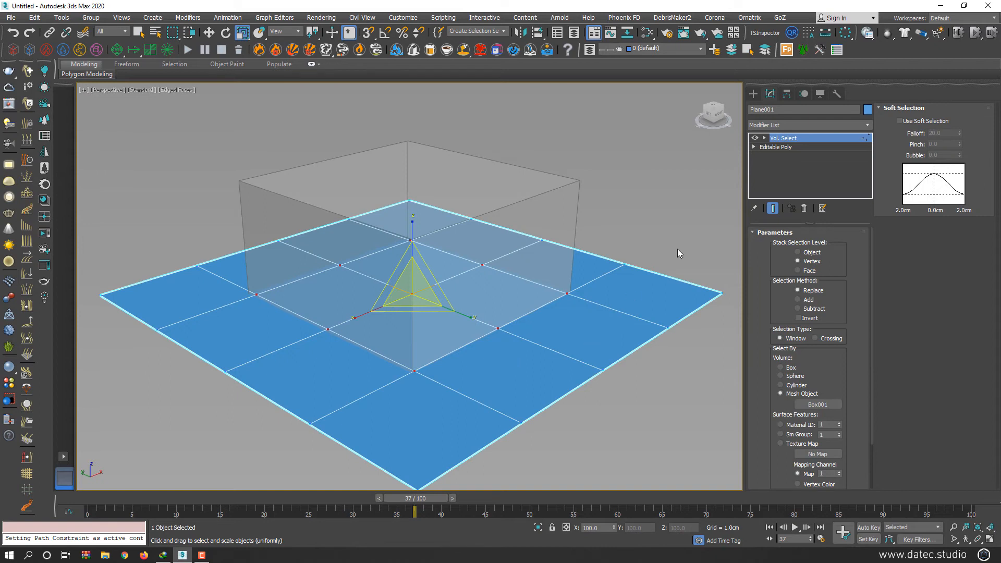
- Add an Edit Poly modifier above Vol. Select and select all the plane's polygons
left_click(787, 123)
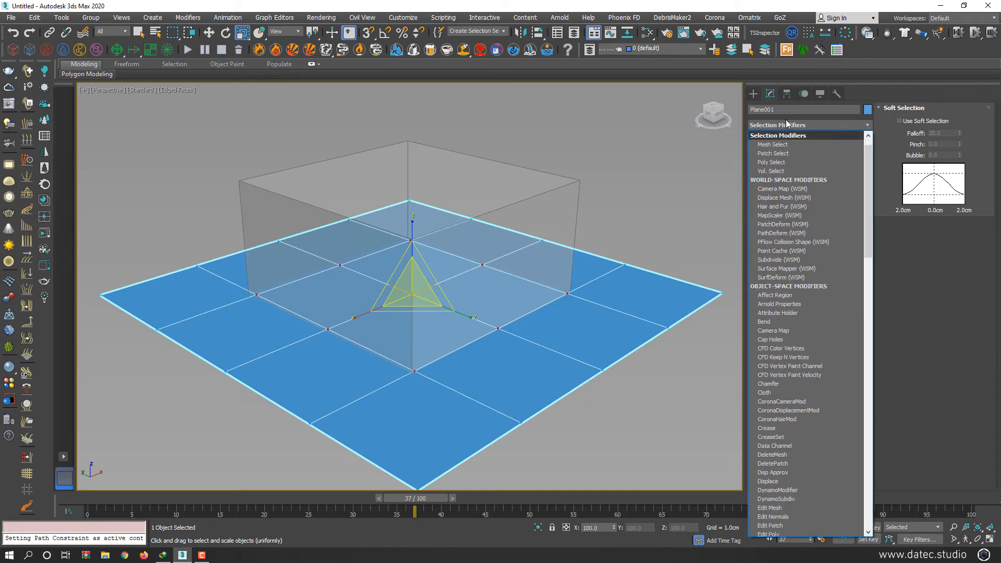
scroll(787, 121, "down", 15)
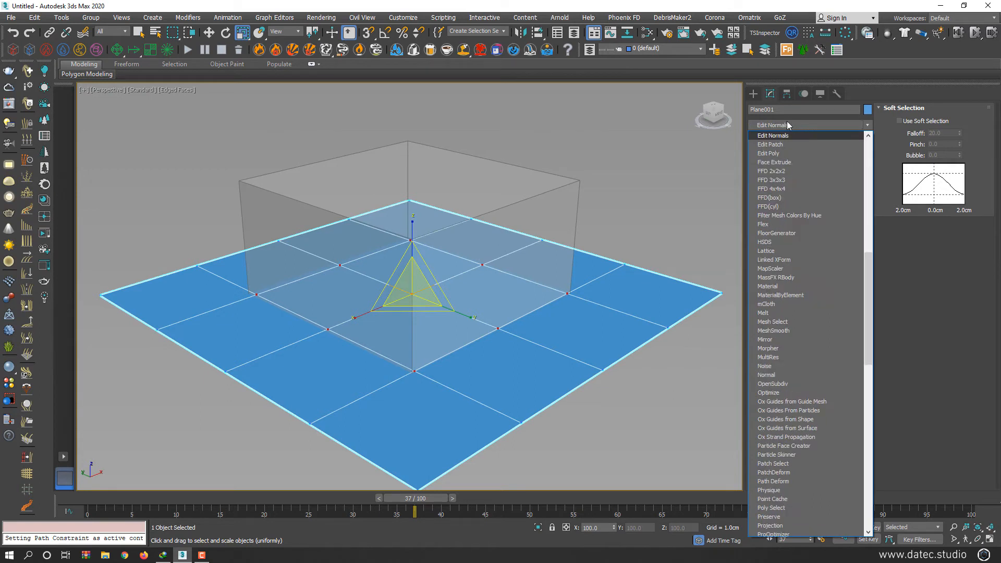
left_click(787, 148)
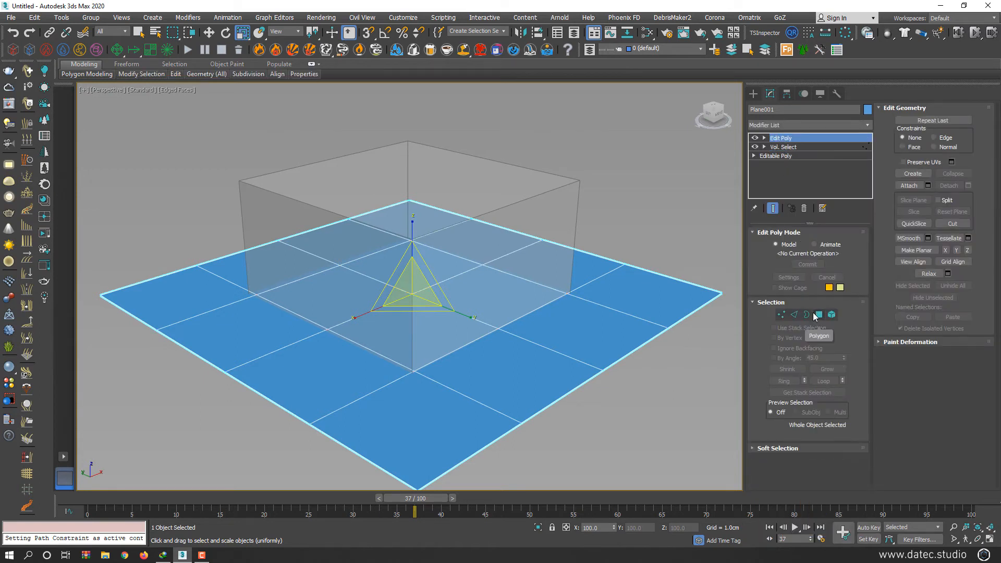
left_click(819, 315)
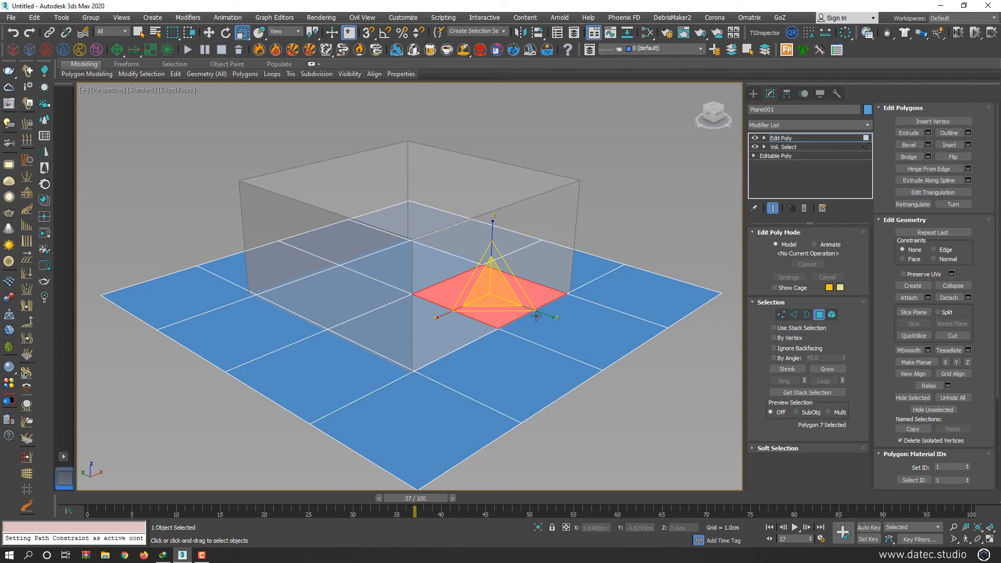
key("ctrl+a")
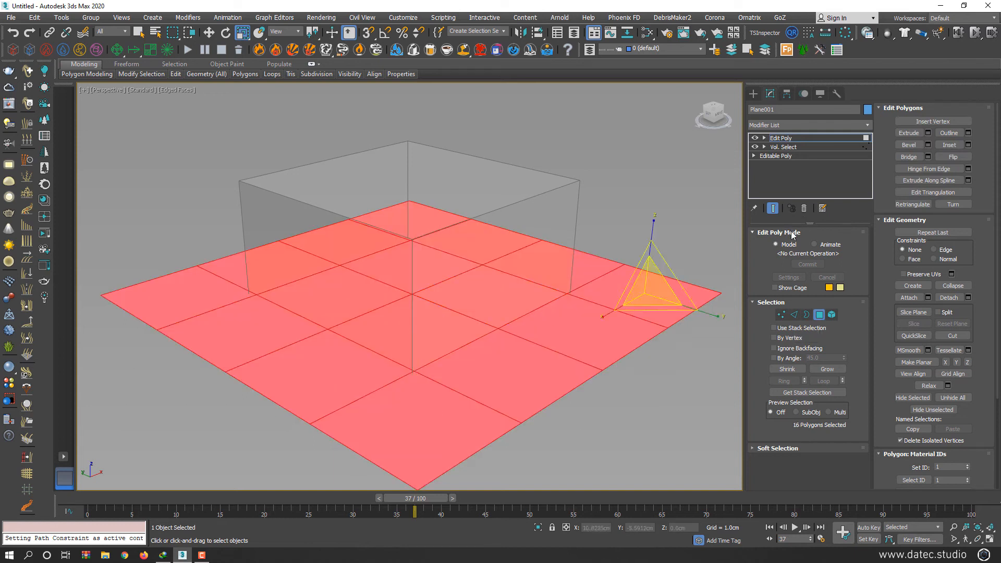
- Outline all the selected polygons by about -0.98 cm and exit polygon editing
left_click(968, 133)
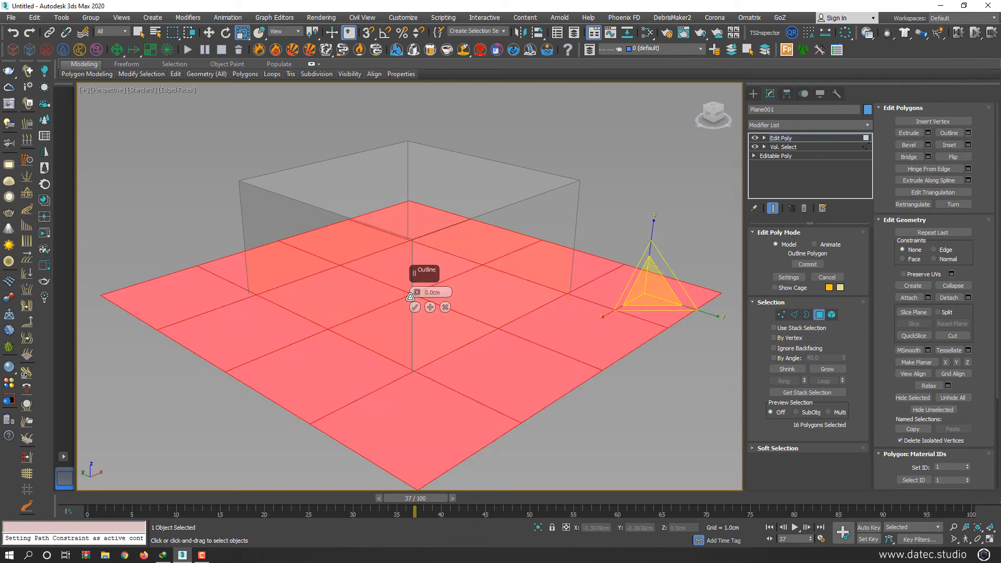
left_click_drag(418, 296, 405, 332)
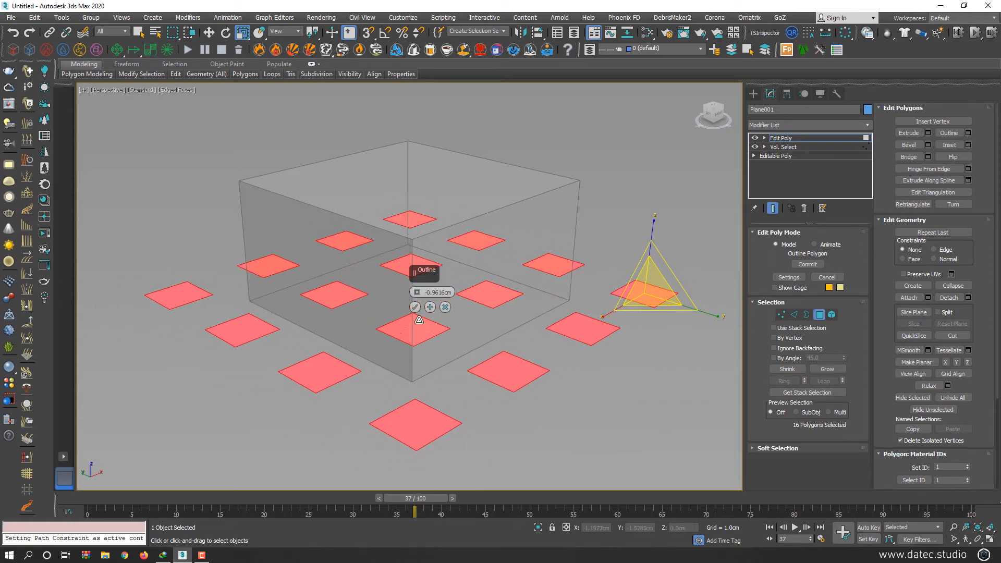
left_click(415, 308)
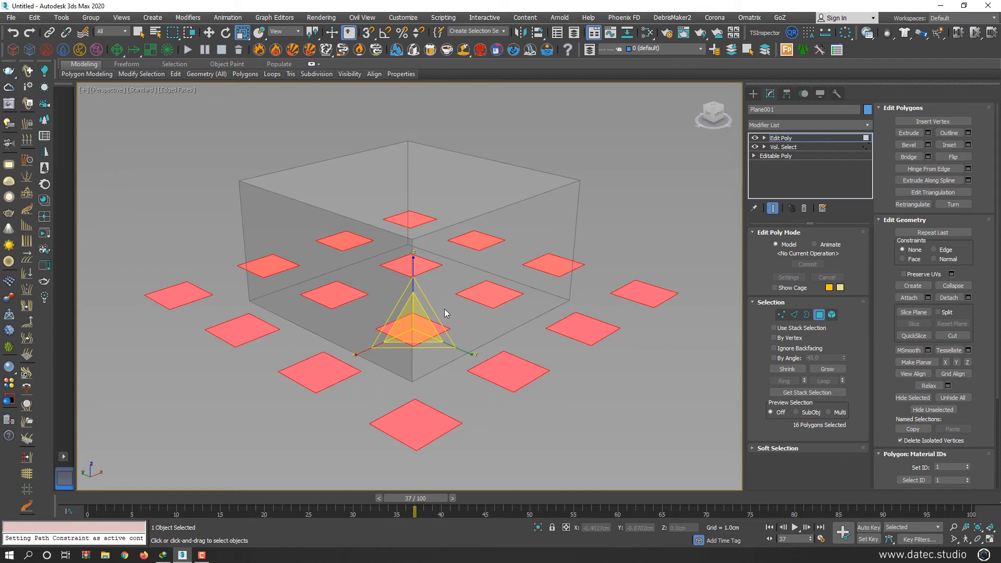
left_click(819, 315)
- Select the see-through box and try moving it along Z
left_click(587, 311)
left_click(527, 253)
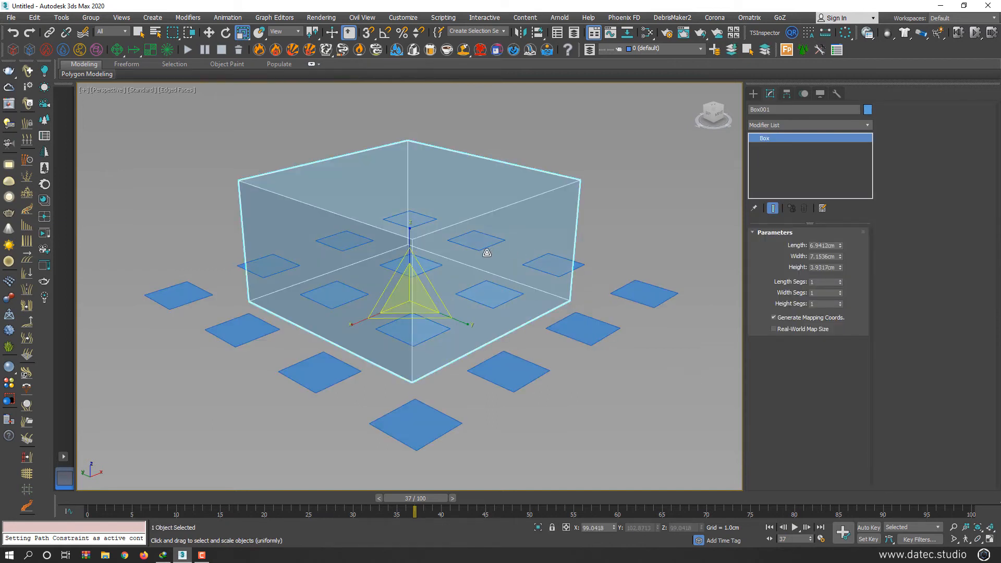
key("w")
left_click_drag(411, 251, 447, 310)
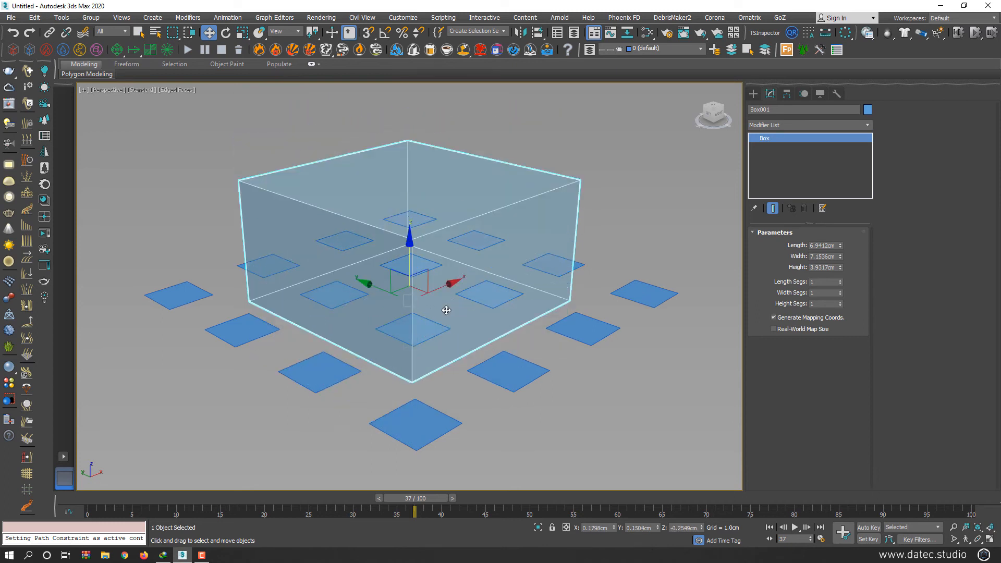
- Delete the plane's Edit Poly modifier above Vol. Select and add an Edit Poly directly above the Editable Poly base
left_click(611, 329)
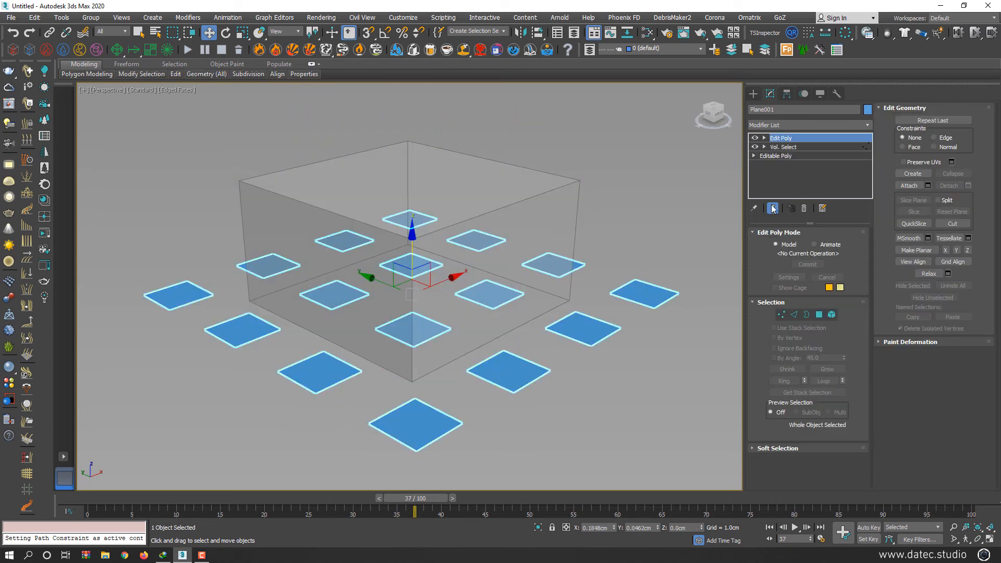
left_click(807, 211)
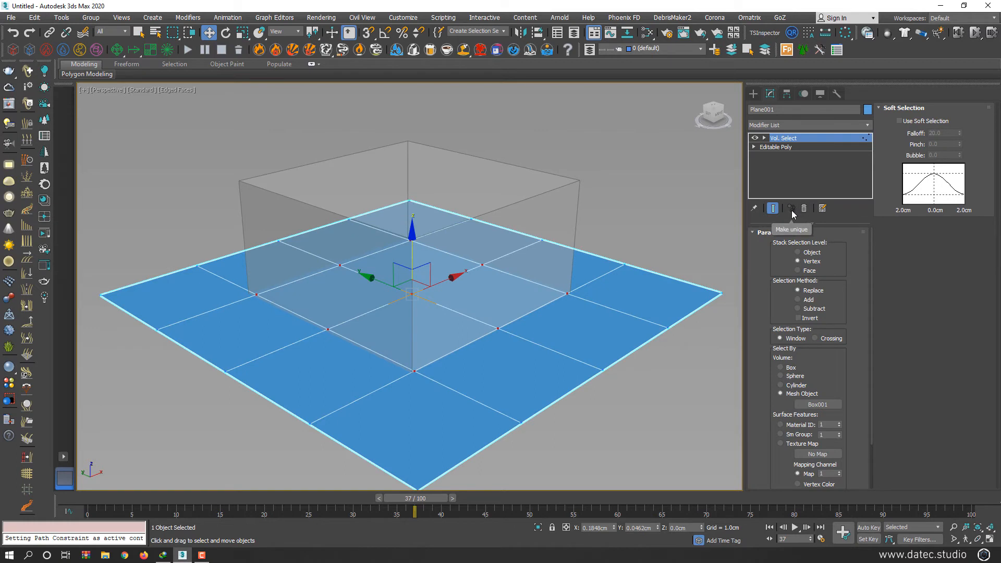
left_click(780, 146)
left_click(789, 125)
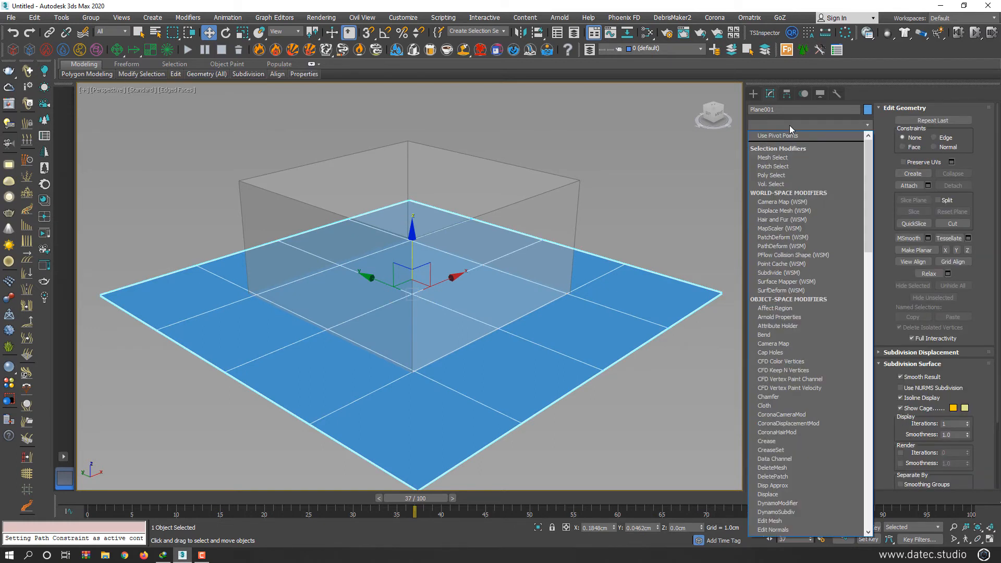
type("esh")
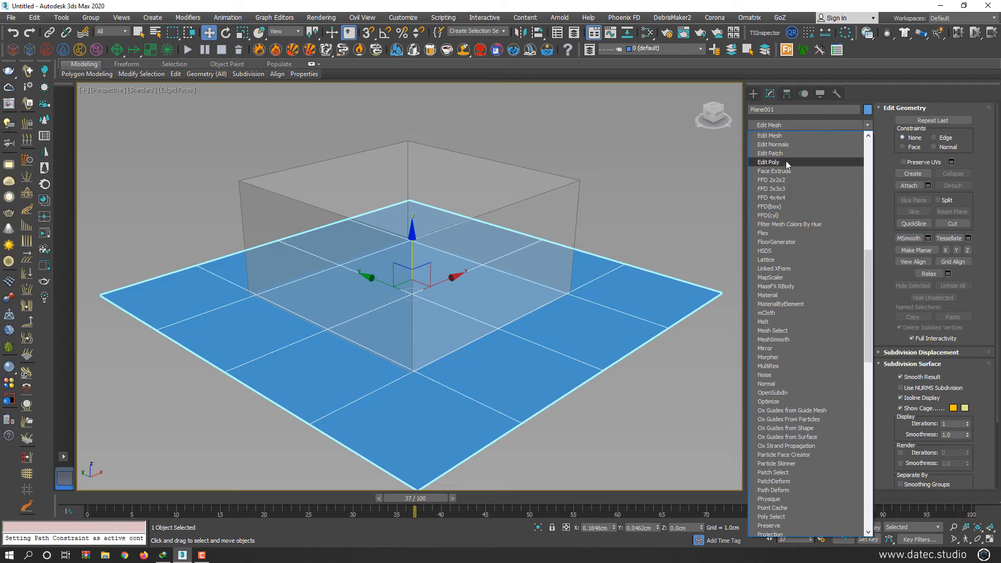
left_click(787, 163)
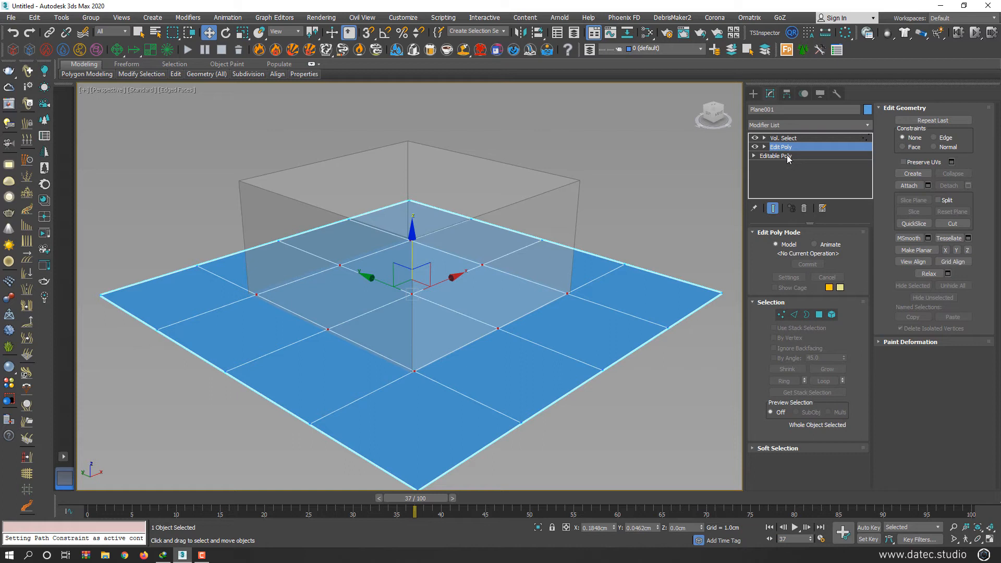
- Select all polygons in the Edit Poly modifier and outline them by about -1.55 cm to shrink them into small separate tiles
left_click(819, 315)
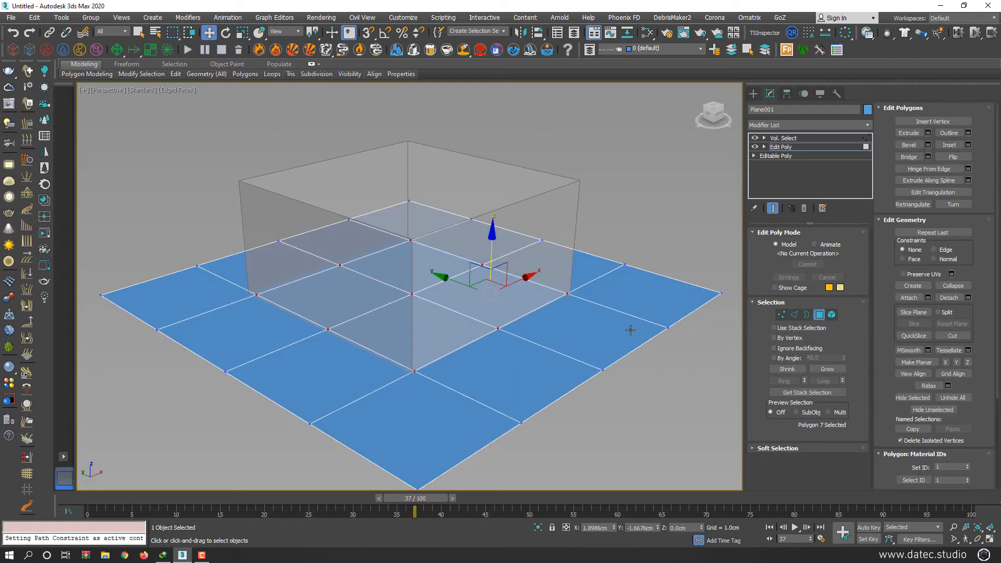
key("ctrl+a")
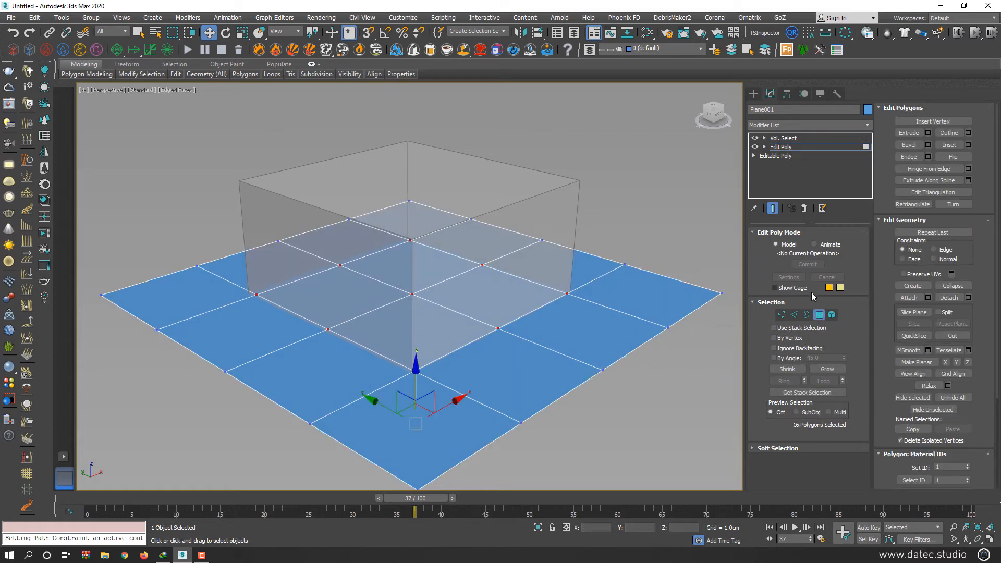
left_click(968, 133)
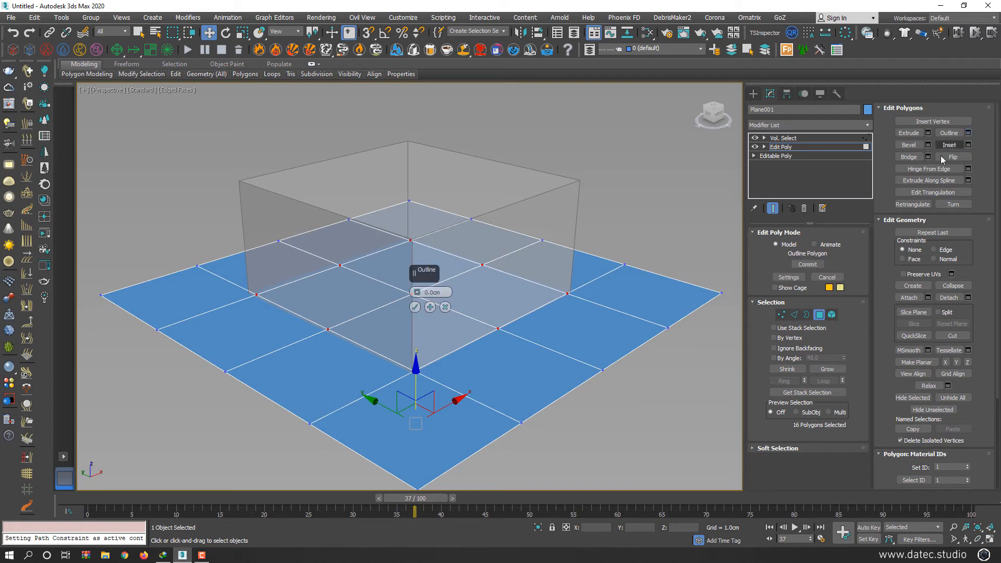
left_click_drag(416, 292, 401, 353)
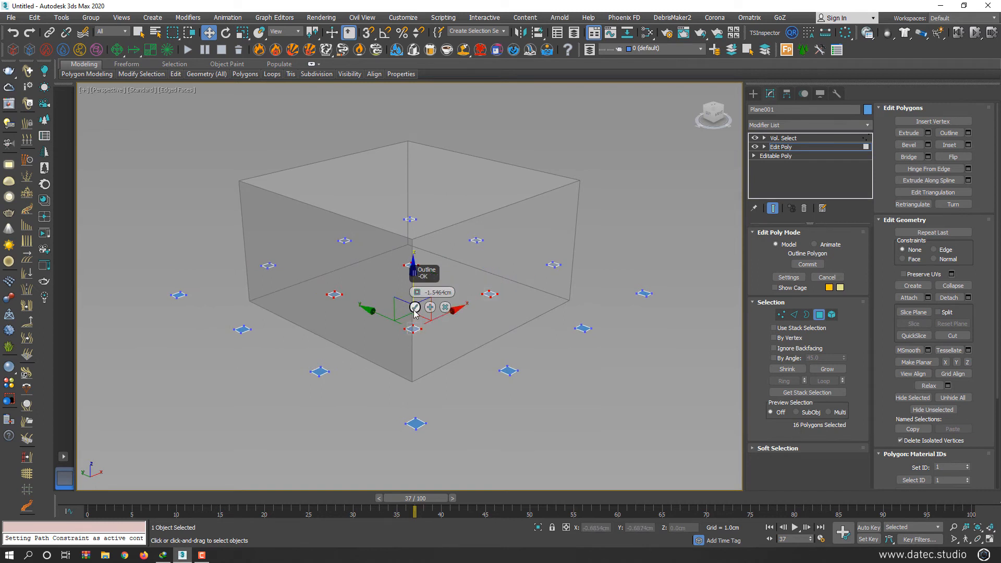
left_click(414, 309)
left_click(819, 315)
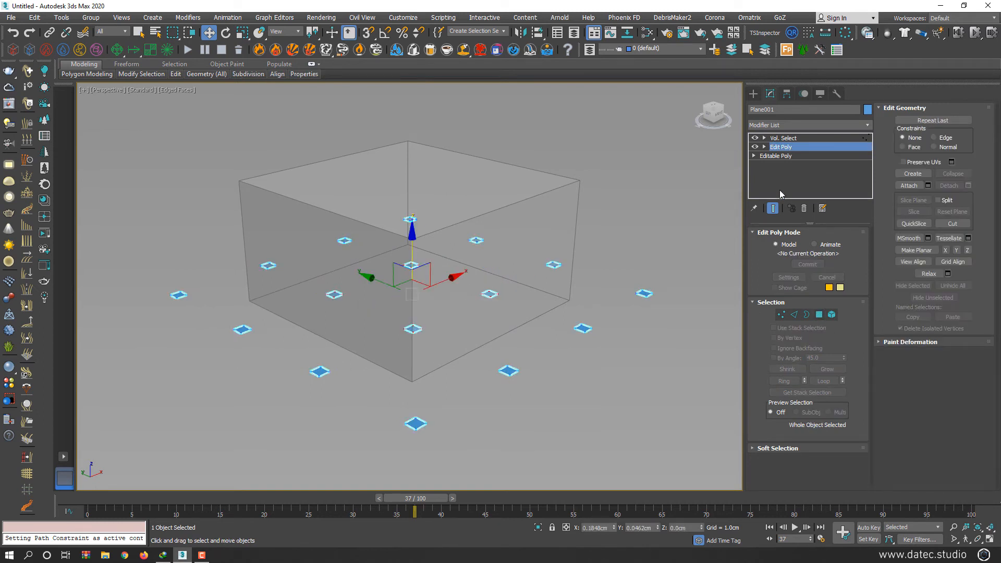
- Add a Morpher modifier above the plane's Vol. Select and capture the current state as the first channel's target
left_click(787, 138)
left_click(795, 125)
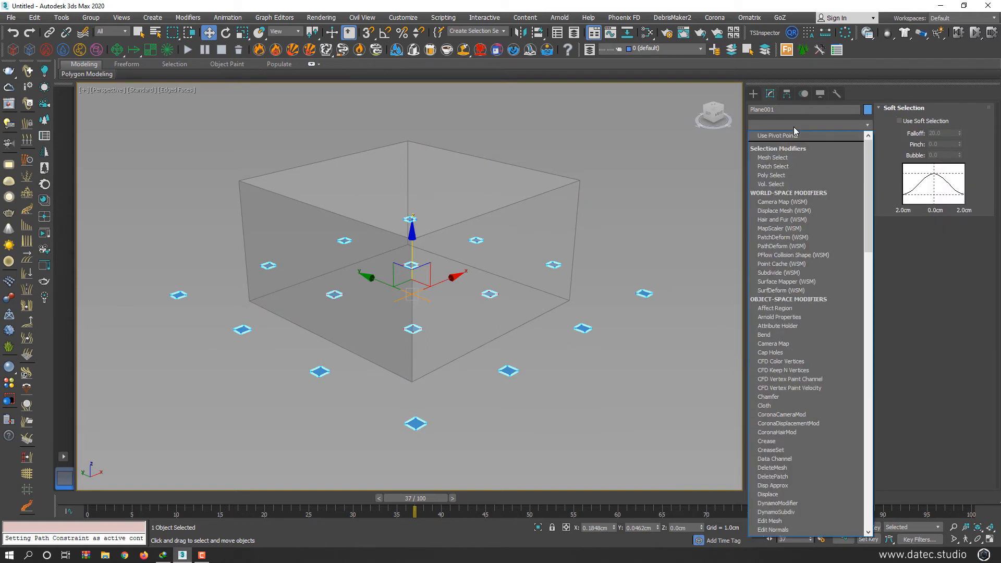
type("mo")
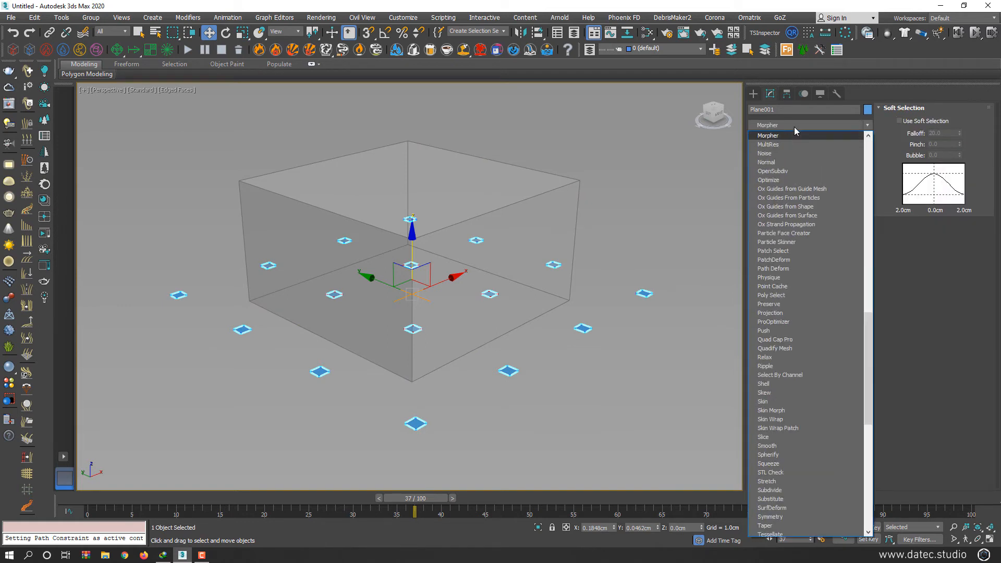
left_click(789, 136)
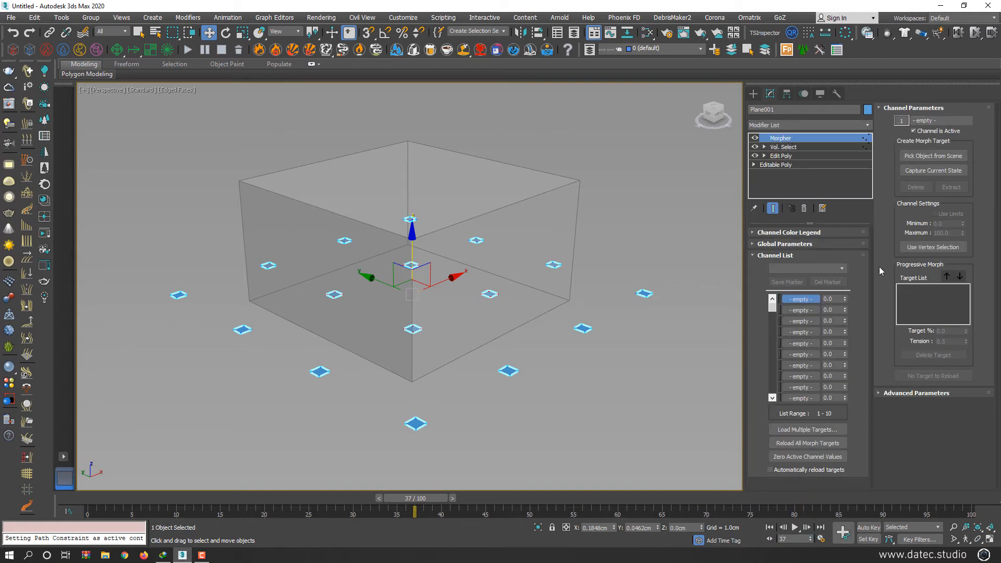
left_click(921, 171)
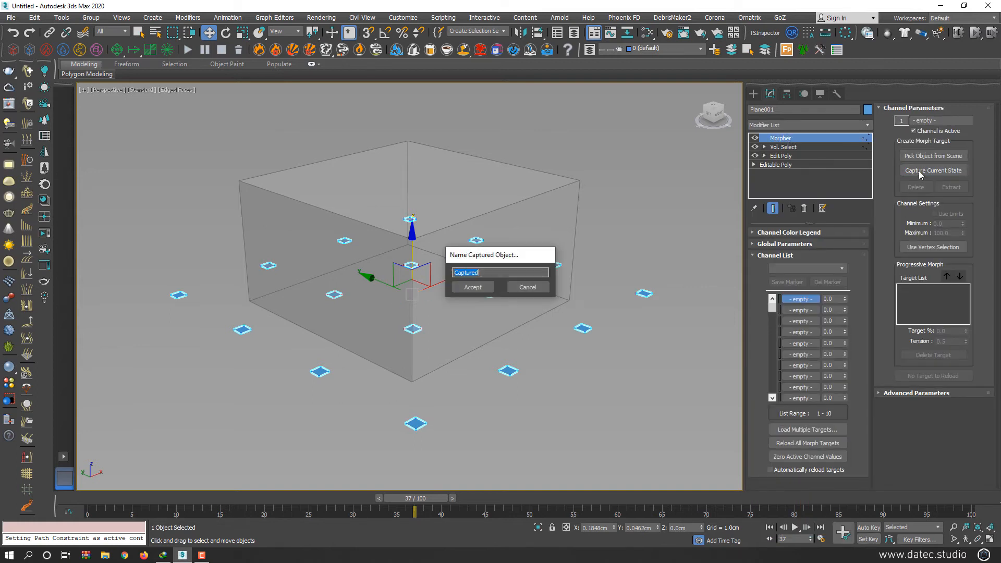
left_click(473, 287)
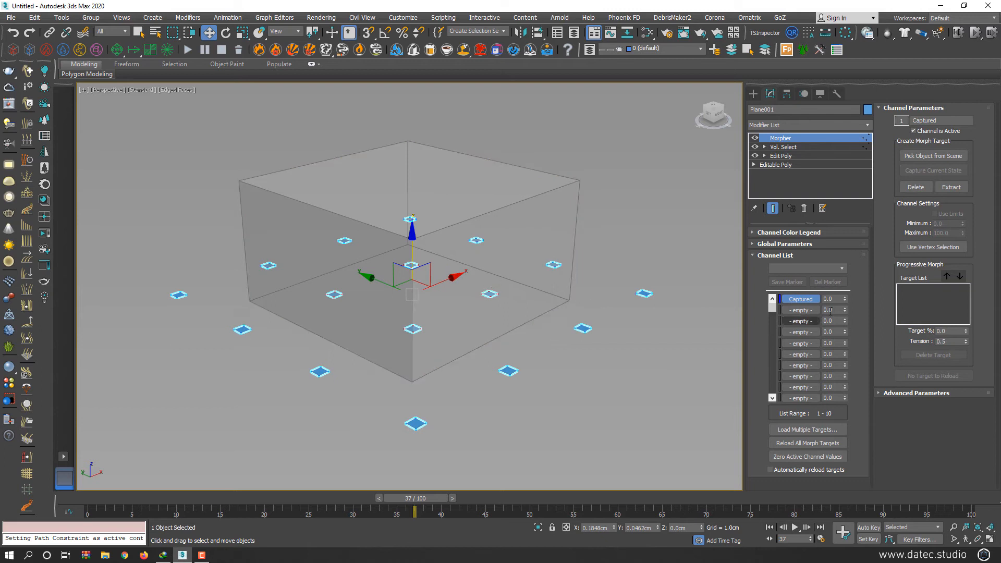
- In the plane's Edit Poly, outline the selected polygons by about -1.90 cm so they fill the grid, and exit polygon editing
left_click(784, 157)
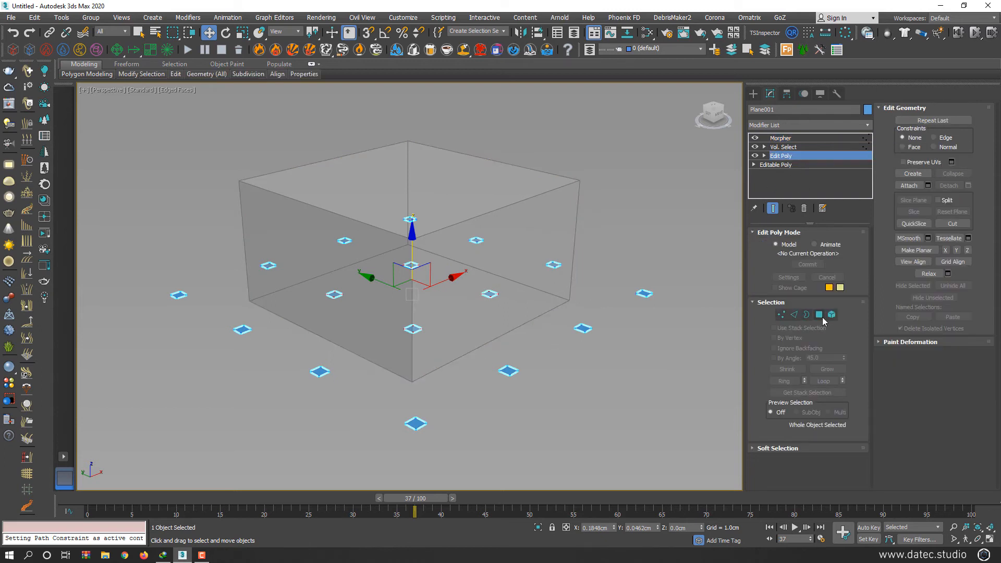
left_click(821, 316)
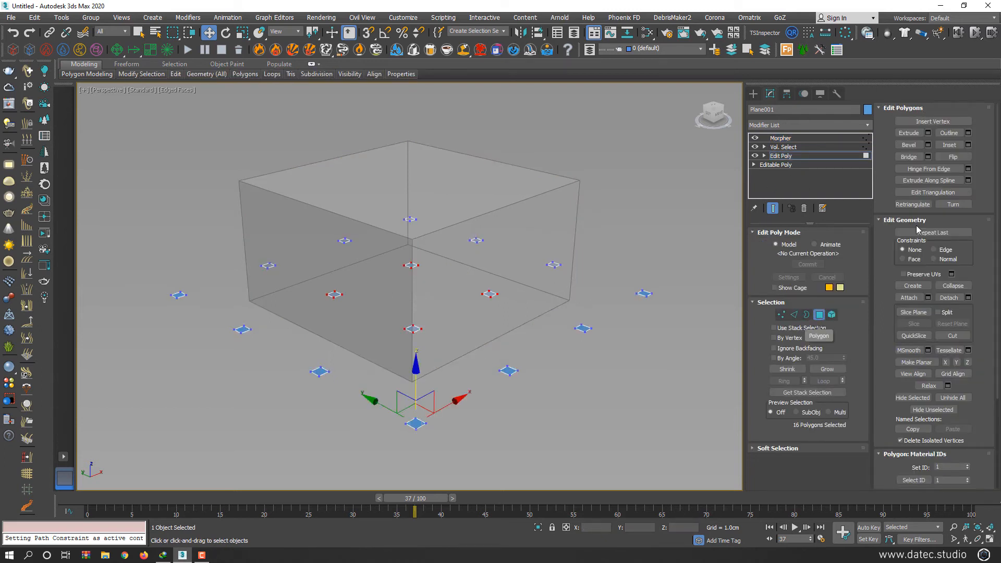
left_click(968, 133)
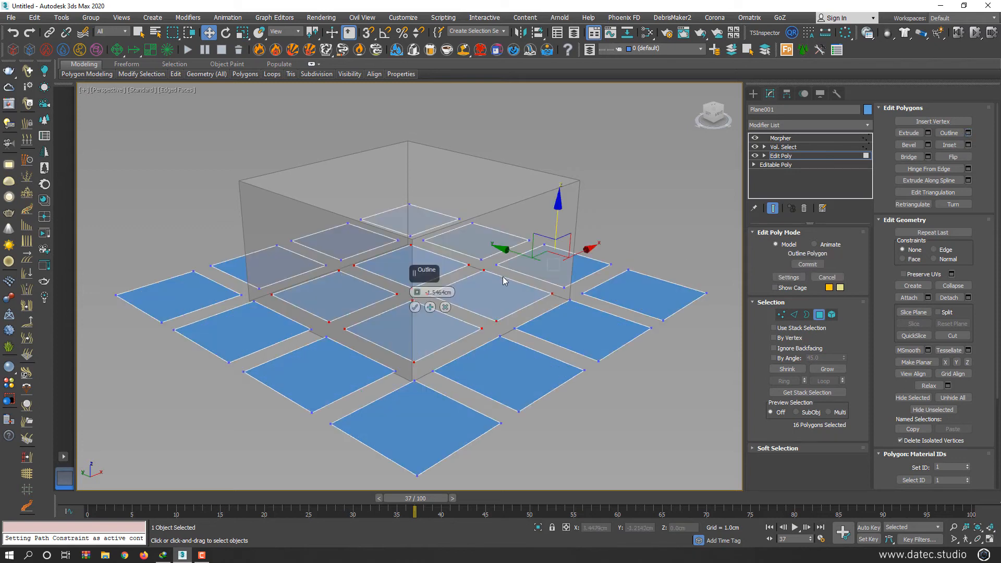
left_click_drag(418, 296, 417, 311)
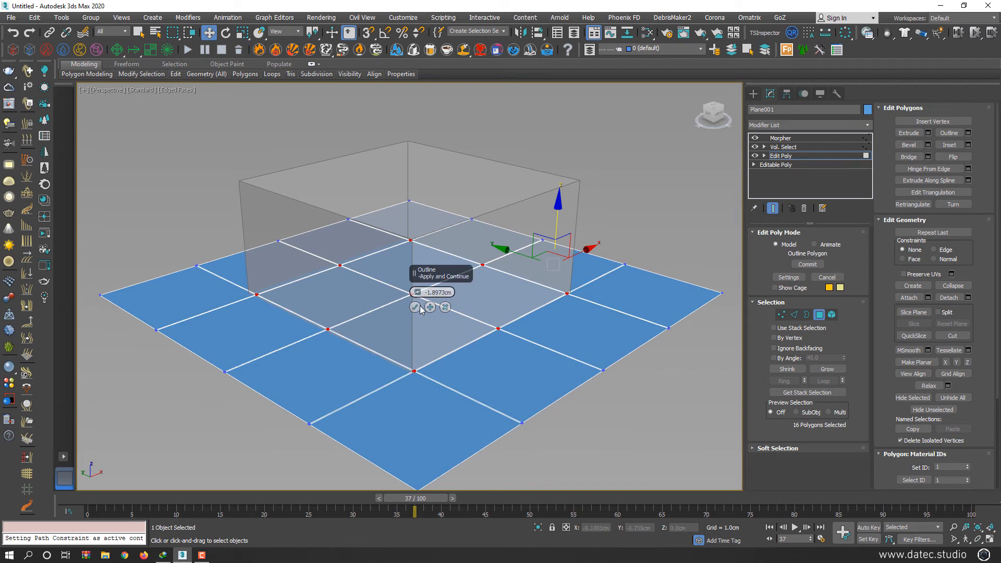
left_click(415, 308)
left_click(820, 315)
- Capture the current state in the Morpher's second channel and raise the first channel's value to 82
left_click(785, 138)
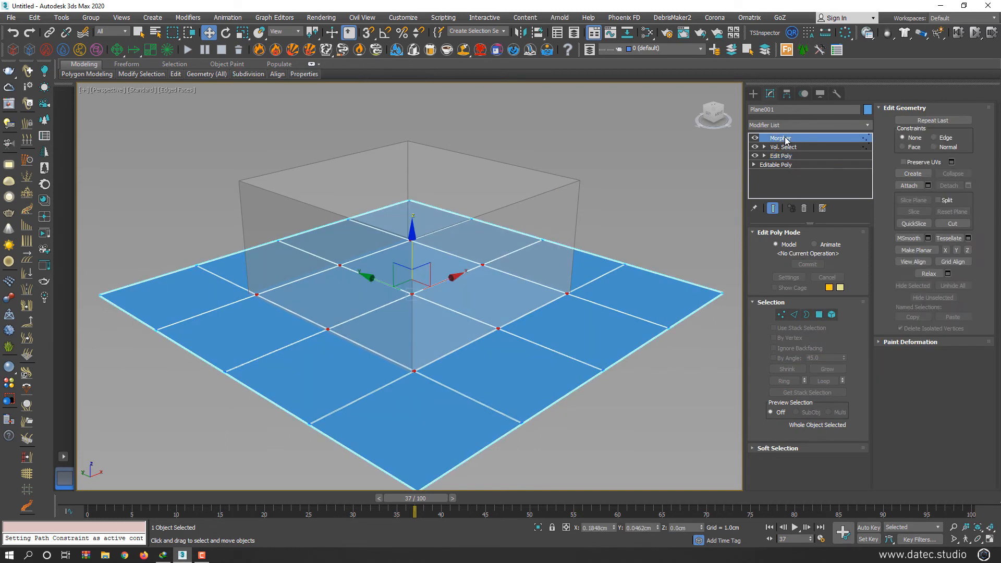
left_click(808, 310)
left_click(936, 171)
left_click(473, 287)
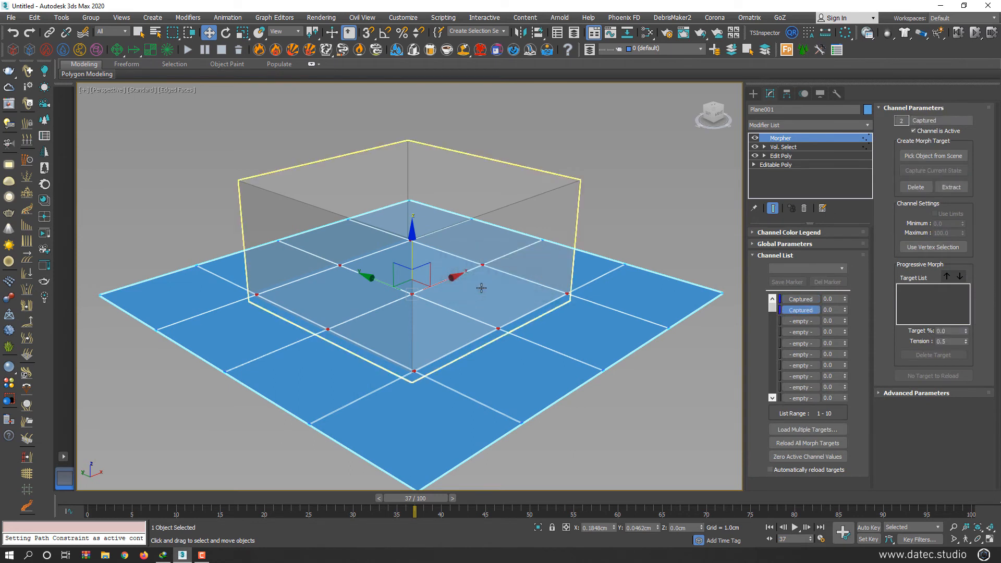
left_click_drag(845, 299, 850, 257)
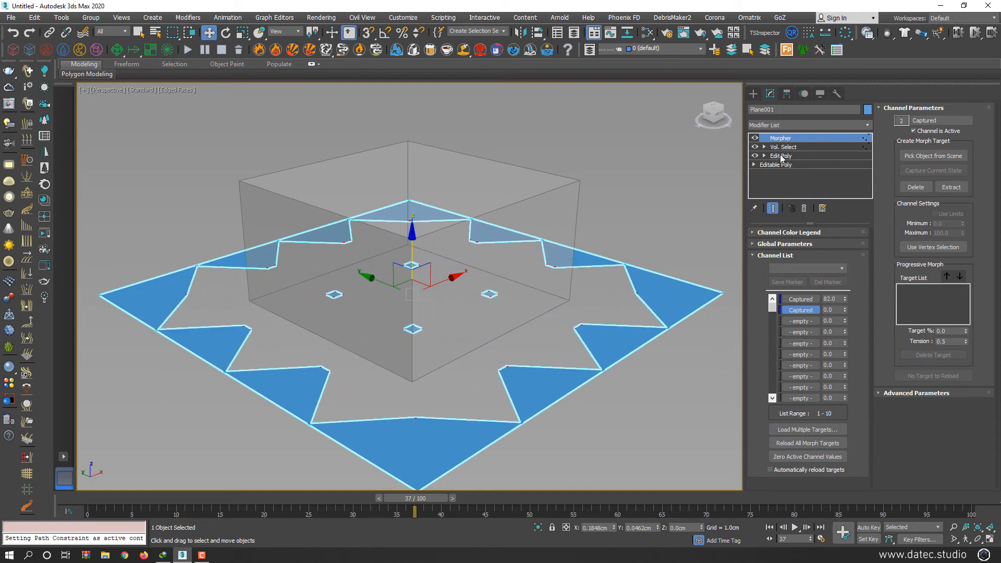
- Select the see-through box, lower it along Z through the plane and try scaling it
left_click(581, 207)
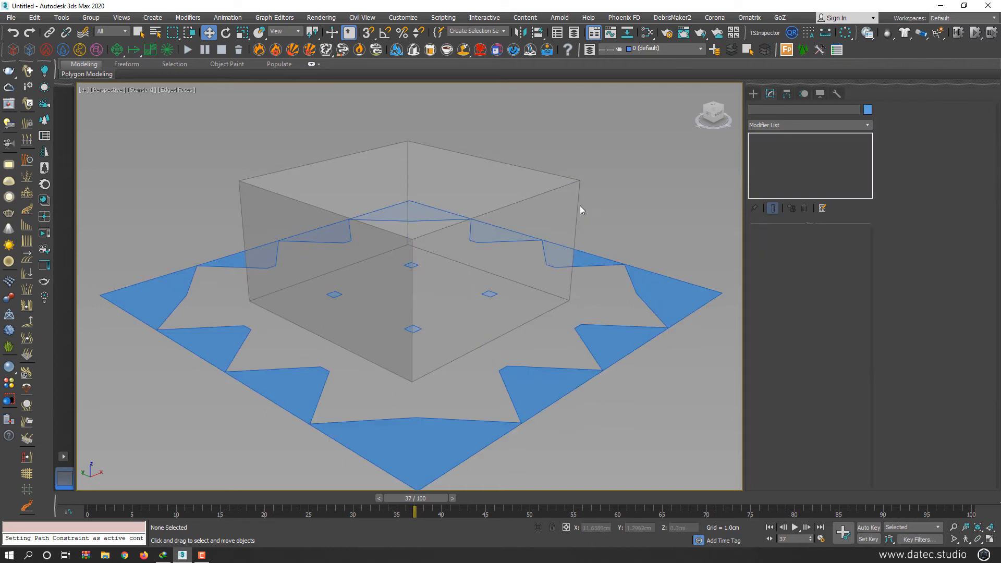
left_click(580, 206)
left_click_drag(449, 289, 465, 321)
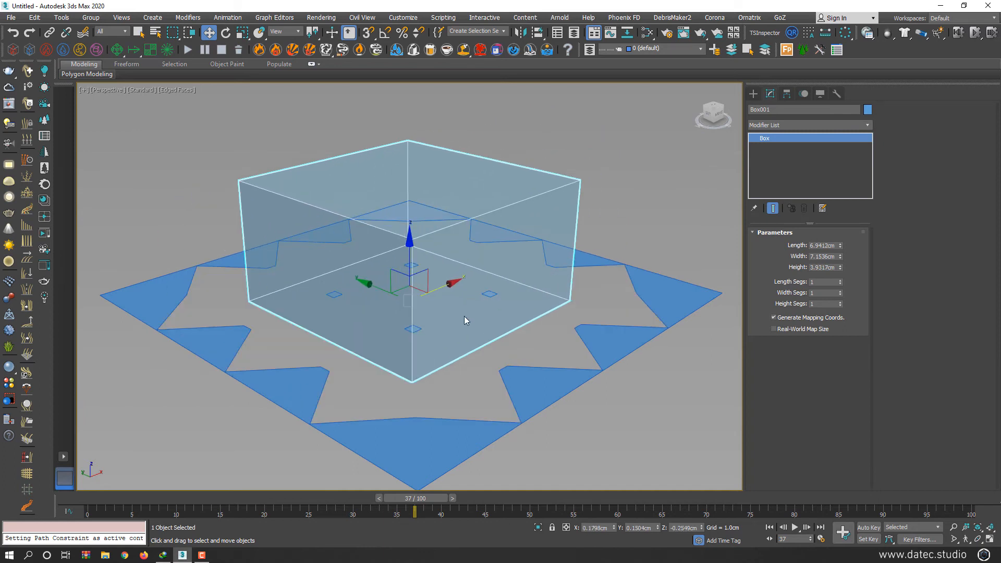
left_click_drag(421, 261, 424, 292)
key("r")
mouse_move(461, 347)
left_mouse_down()
mouse_move(412, 330)
mouse_move(475, 349)
left_mouse_up()
right_click(476, 349)
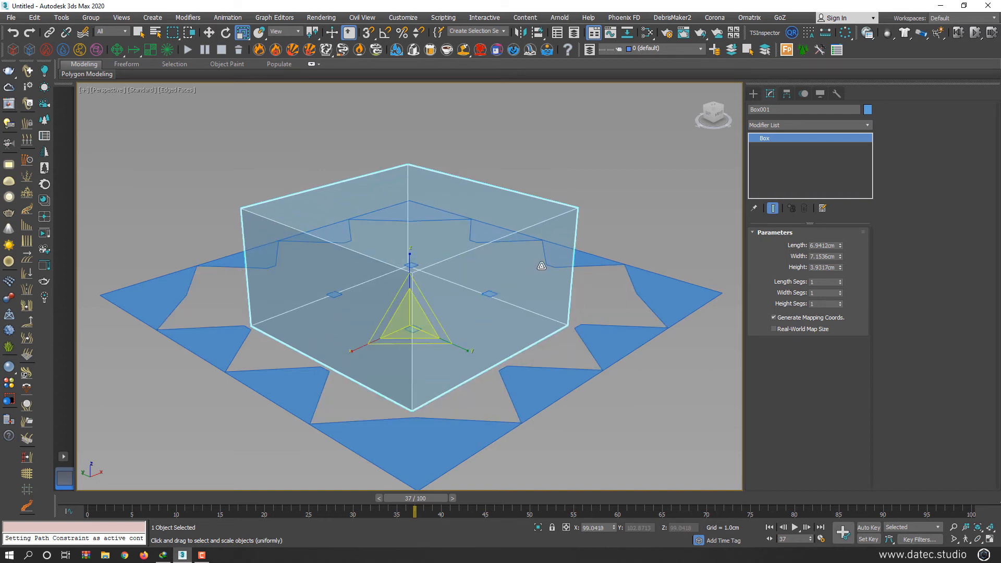
- Select the plane and invert the selection of its Vol. Select modifier
left_click(584, 270)
left_click(611, 260)
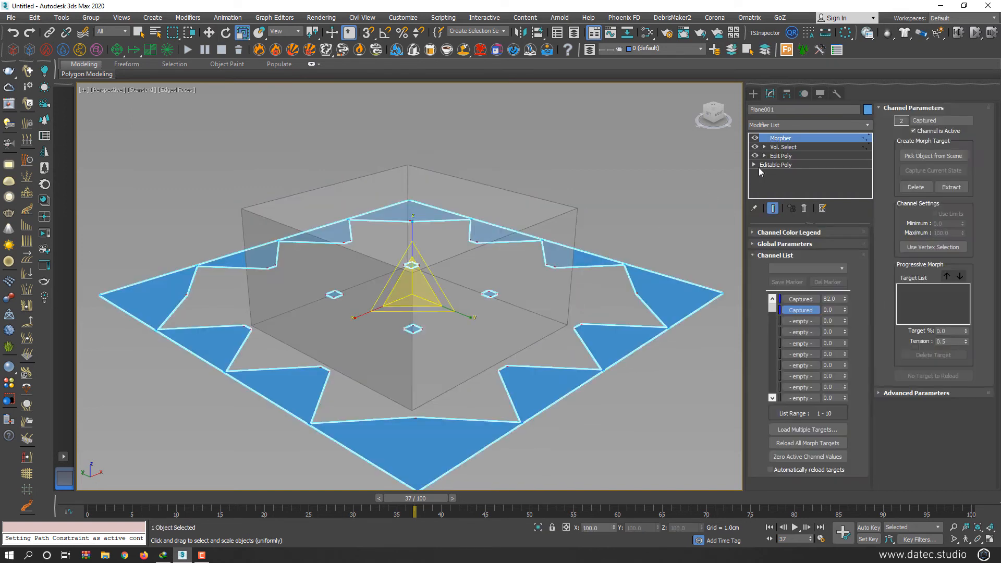
left_click(783, 148)
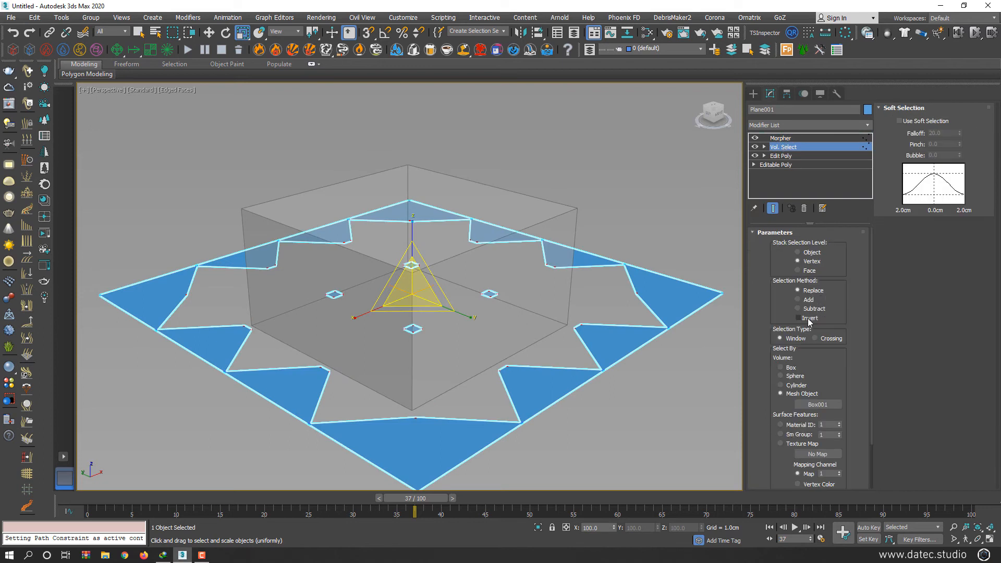
left_click(798, 318)
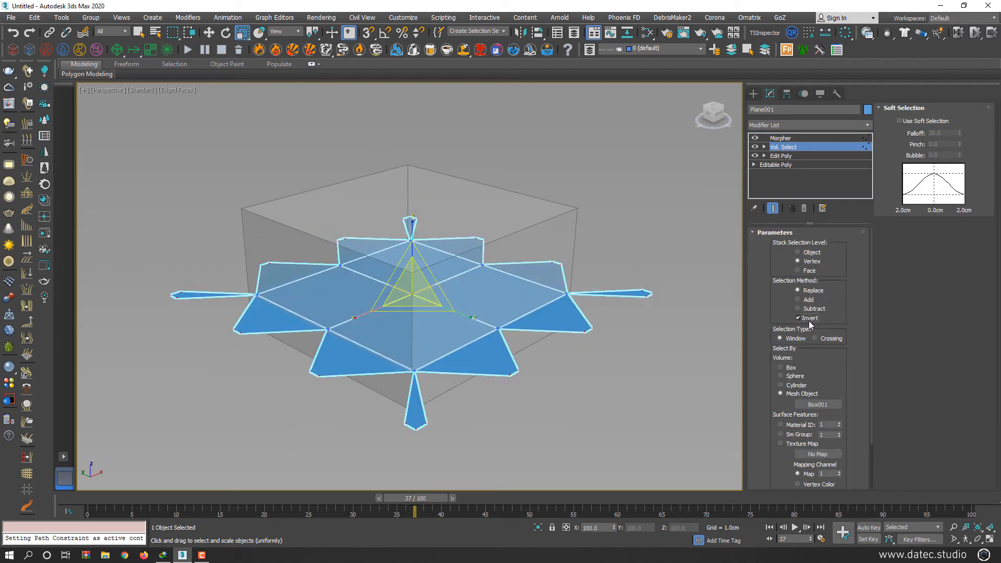
key("w")
left_click_drag(423, 287, 526, 260)
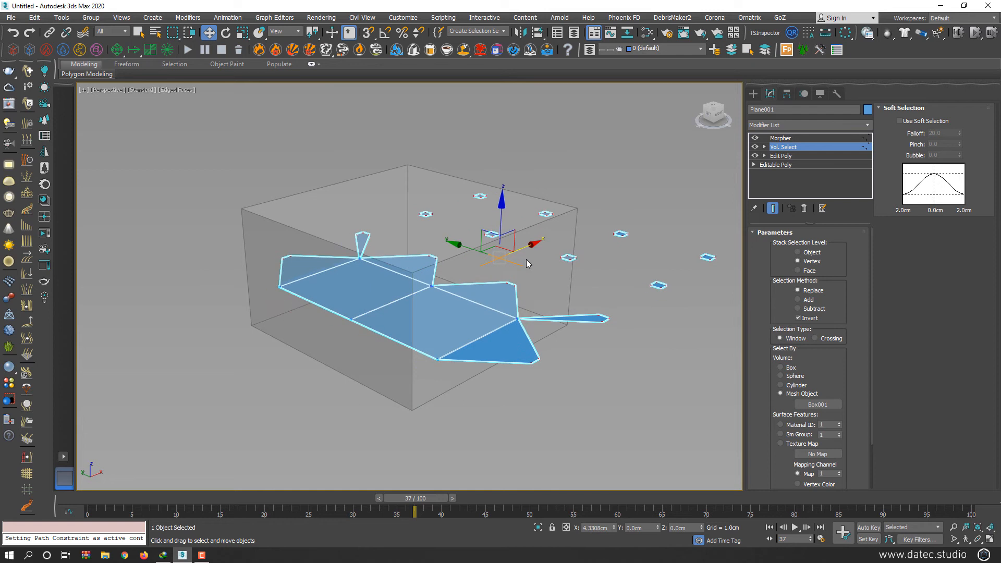
key("ctrl+z")
- Move the box over the plane's far edge and add a DeleteMesh modifier above the plane's Morpher
left_click_drag(568, 211, 589, 256)
left_click(460, 336)
left_click(793, 137)
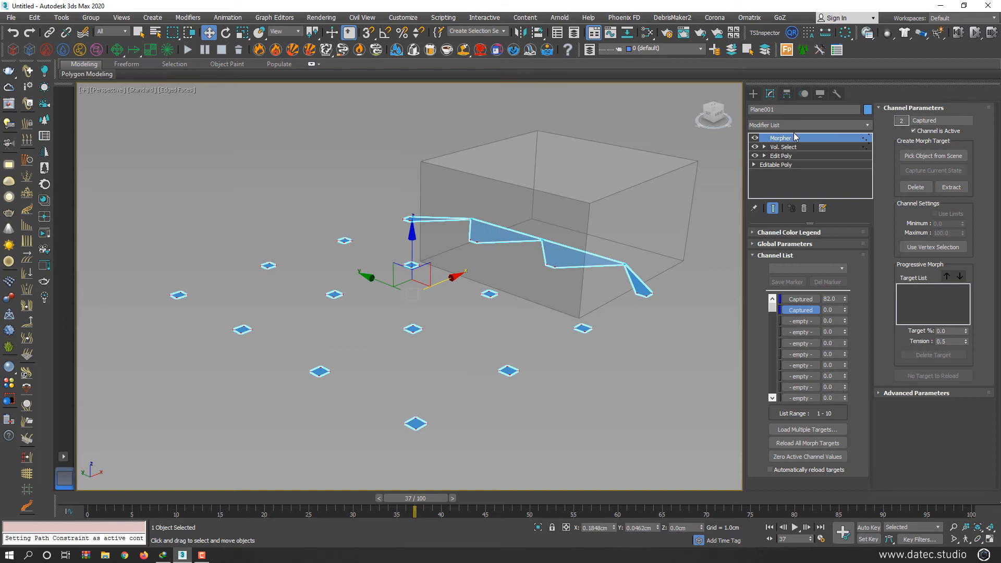
left_click(793, 126)
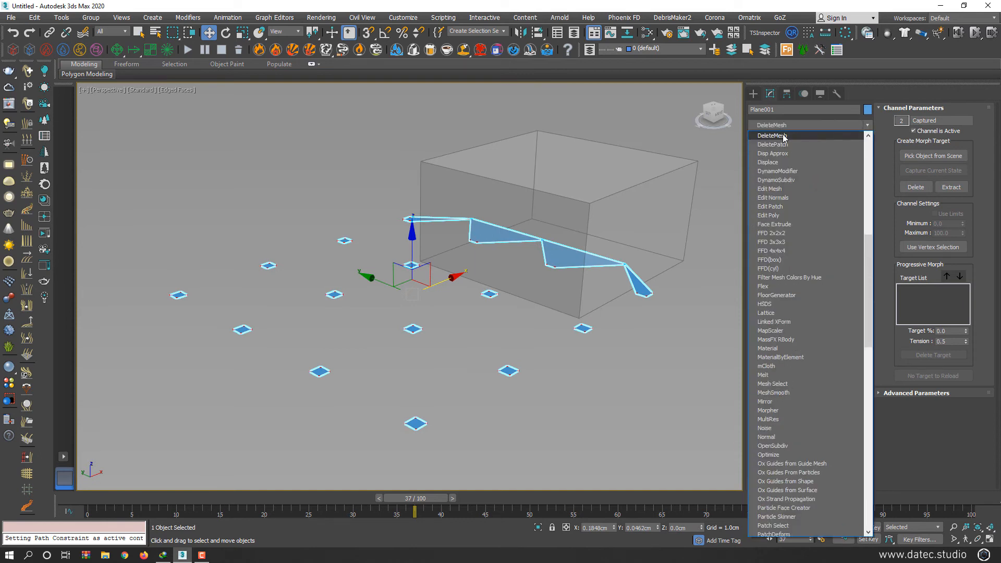
left_click(784, 136)
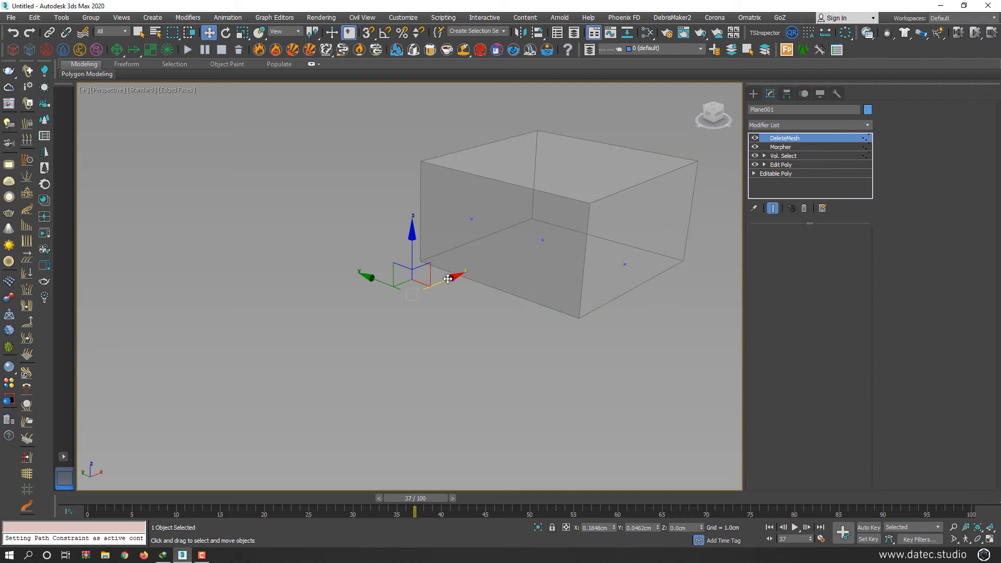
- Move the box back over the middle of the plane and reselect the plane
left_click(530, 240)
left_click_drag(587, 248, 539, 289)
key("ctrl+z")
left_click_drag(577, 251, 472, 303)
left_click(489, 307)
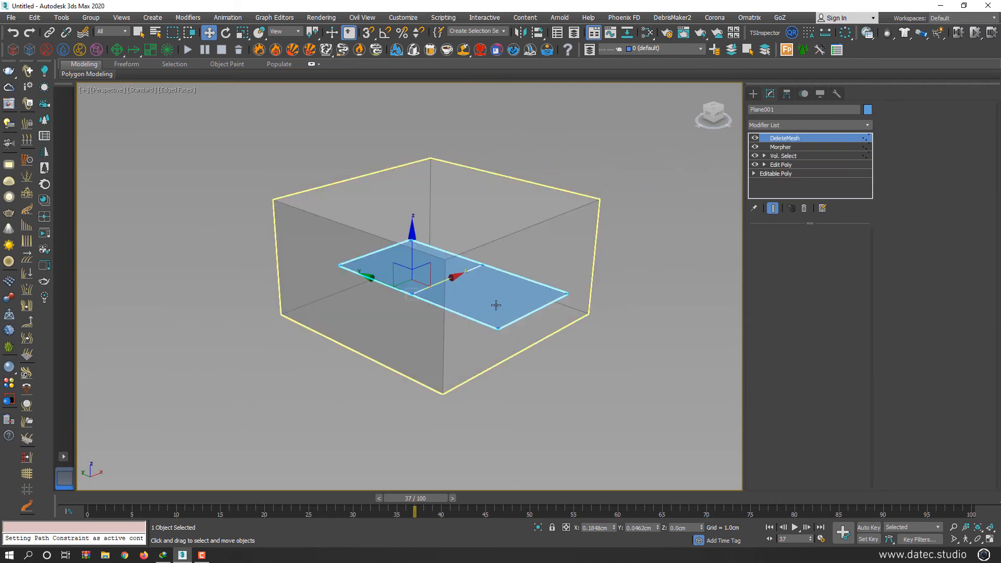
- Enable soft selection in the plane's Vol. Select, adjust the falloff and try moving the box over the plane
left_click(799, 157)
left_click(900, 121)
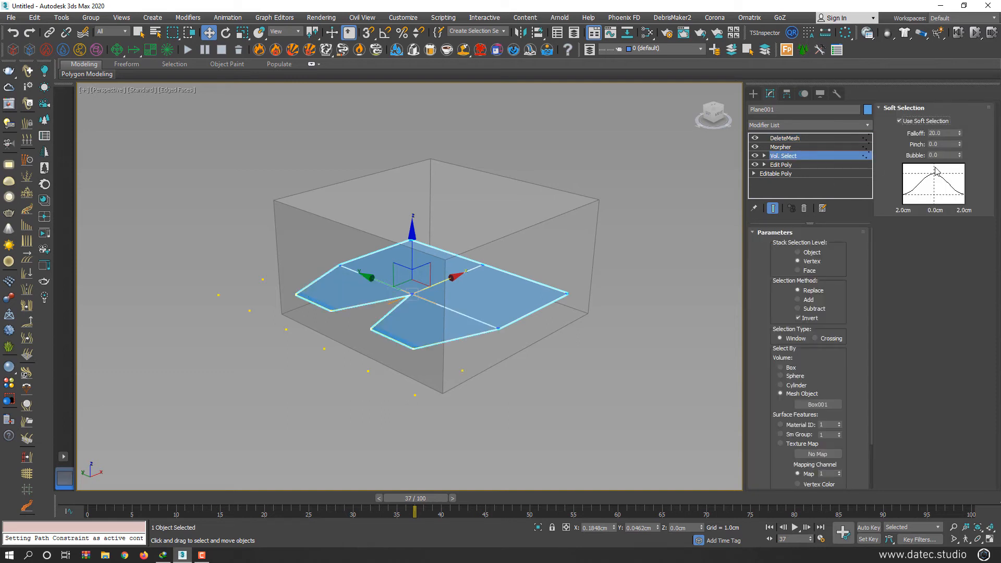
left_click_drag(959, 133, 965, 115)
left_click(381, 311)
left_click_drag(461, 276, 513, 312)
left_click(507, 302)
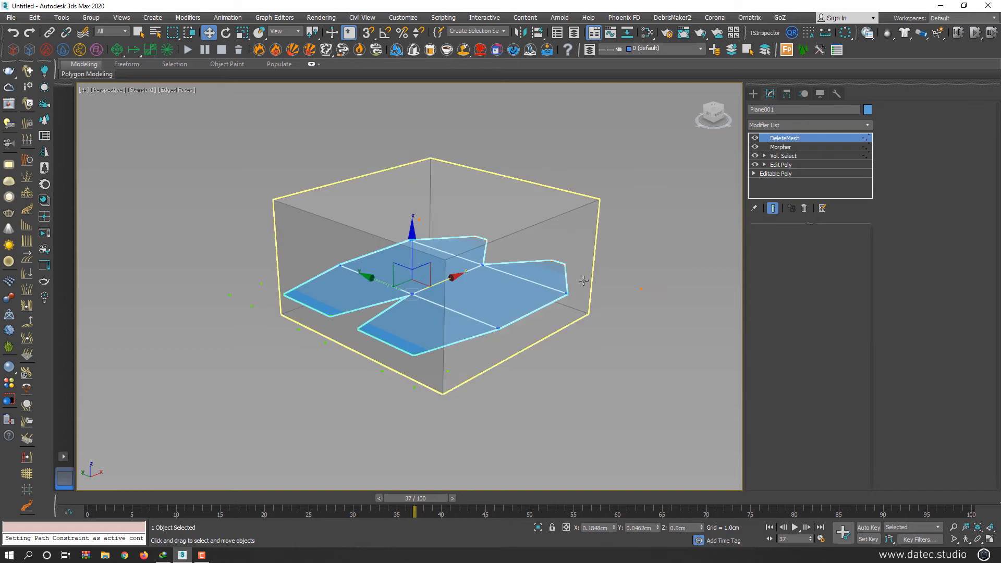
- Subdivide the plane below Vol. Select into a dense grid and move the box slightly across it
left_click(788, 165)
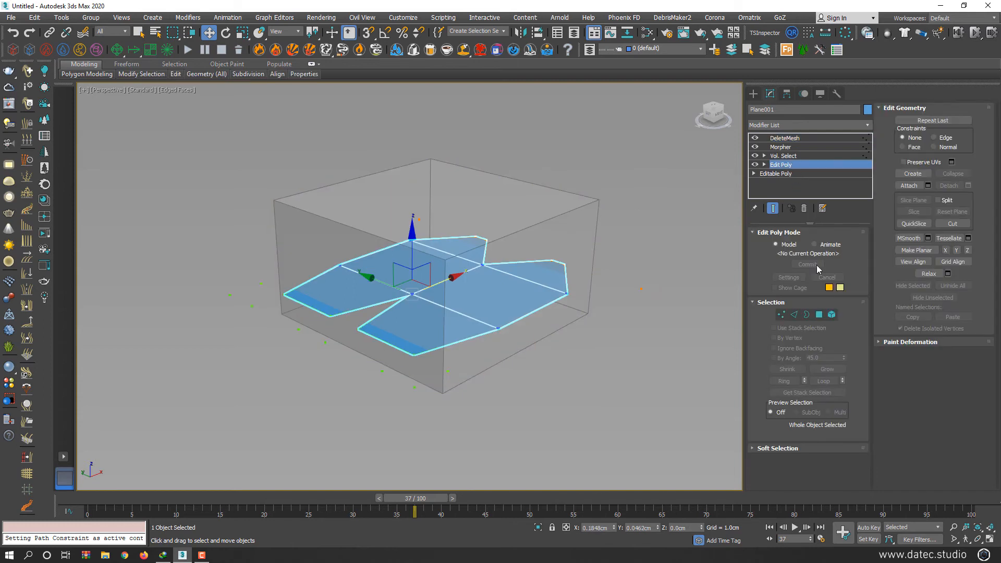
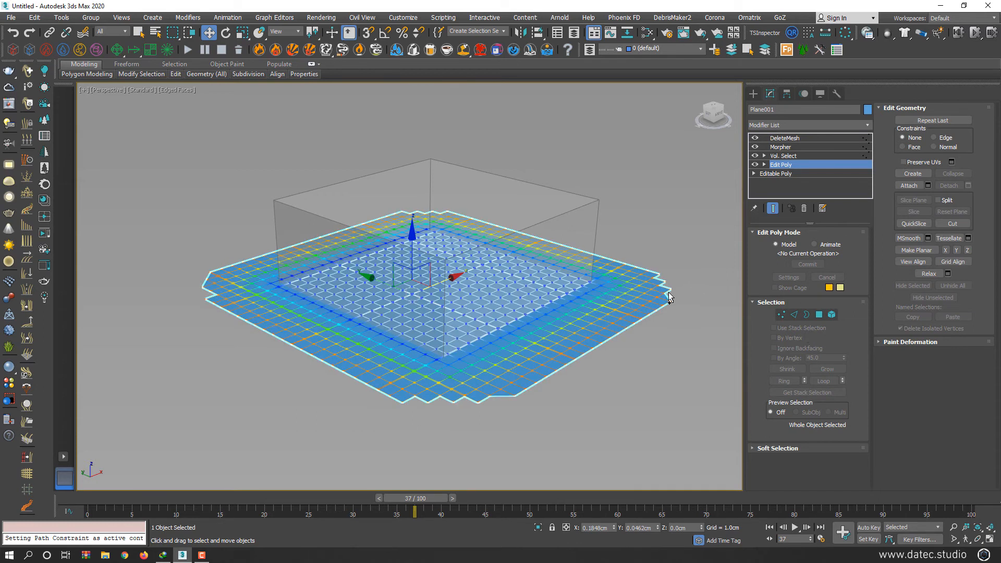
left_click(700, 236)
left_click(564, 250)
left_click_drag(476, 264, 474, 292)
- Scale the box non-uniformly into a narrower block, rotate it about 18° around Z and go to frame 20
key("r")
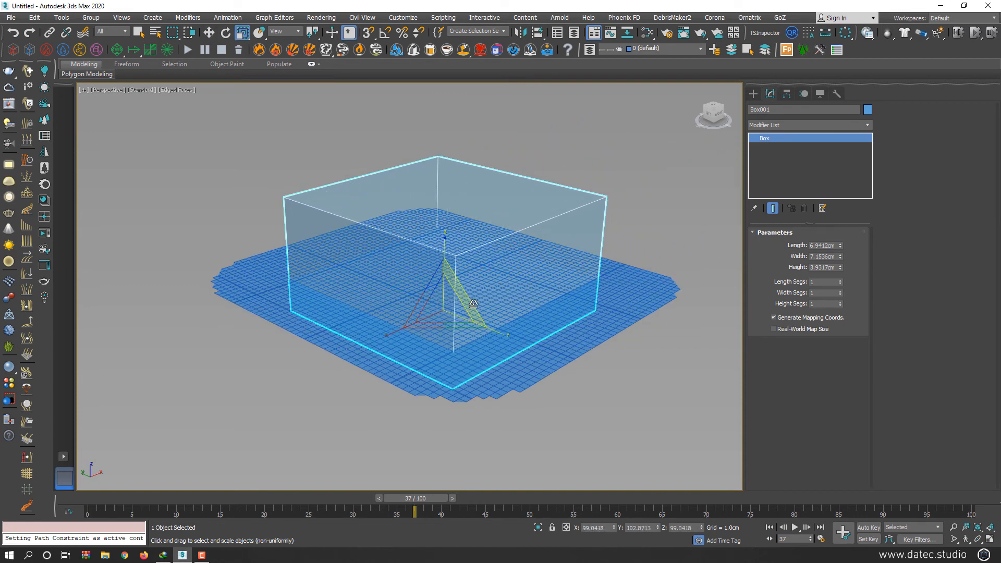
left_click_drag(497, 330, 473, 284)
key("e")
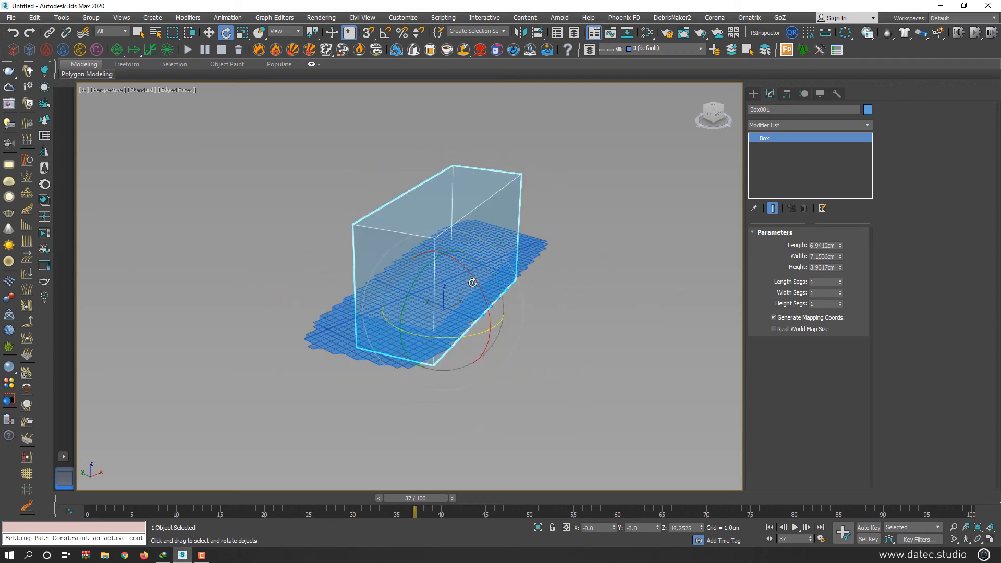
left_click_drag(438, 498, 296, 454)
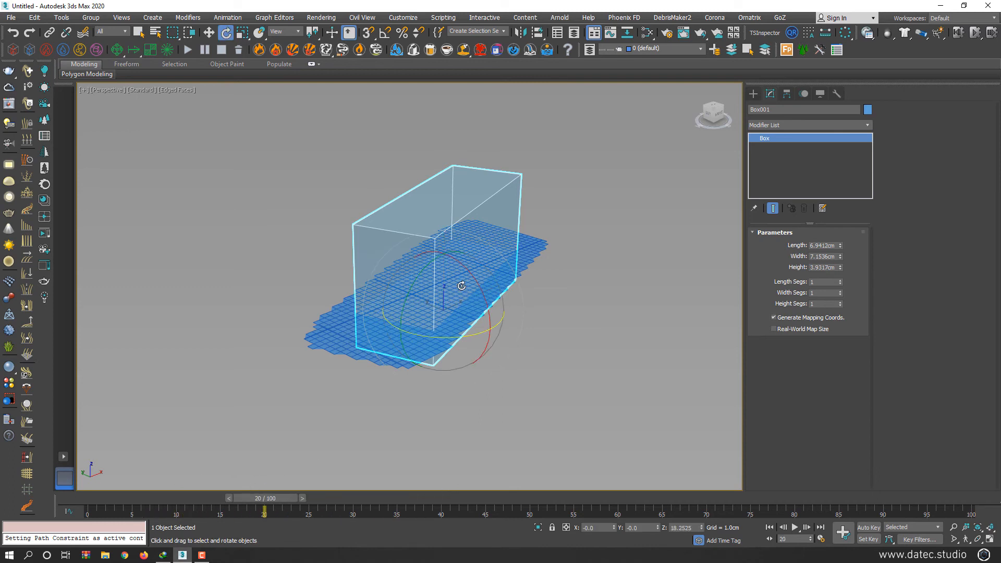
- Select all objects in the scene and delete them
key("ctrl+d")
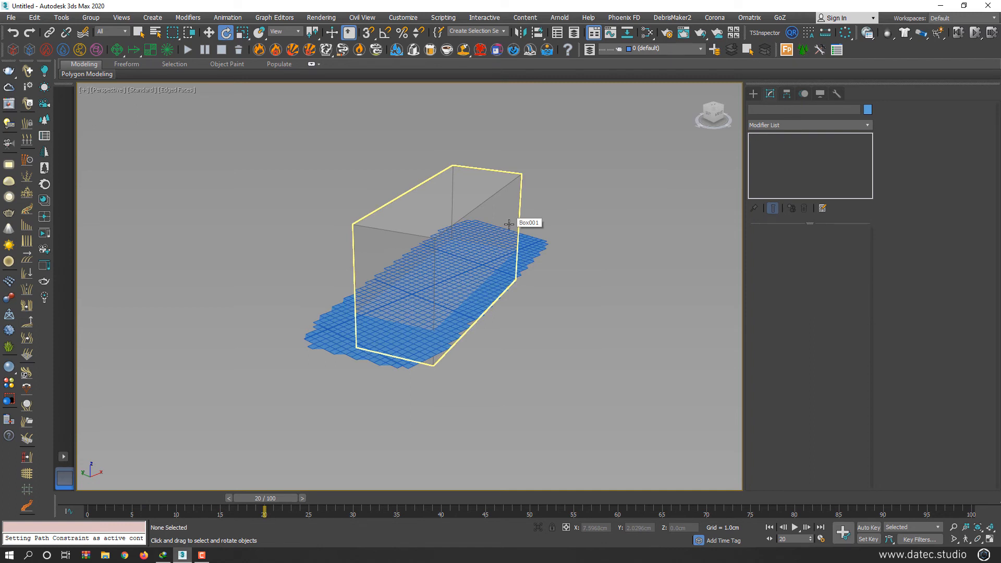
key("ctrl+a")
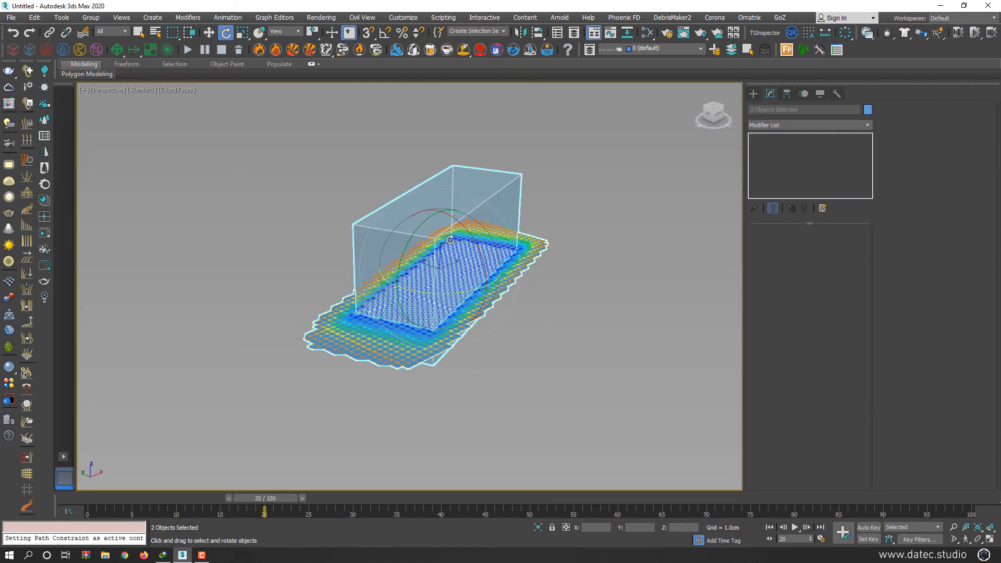
key("Delete")
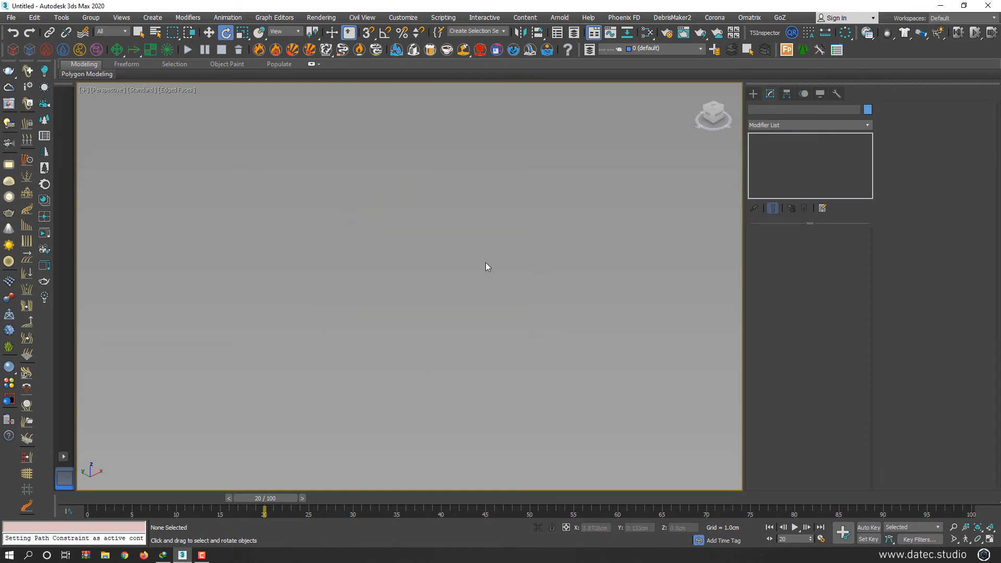
- Show the viewport grid and create a plane about 14.7 by 14.7 cm with 4 by 4 segments
key("g")
left_click(754, 93)
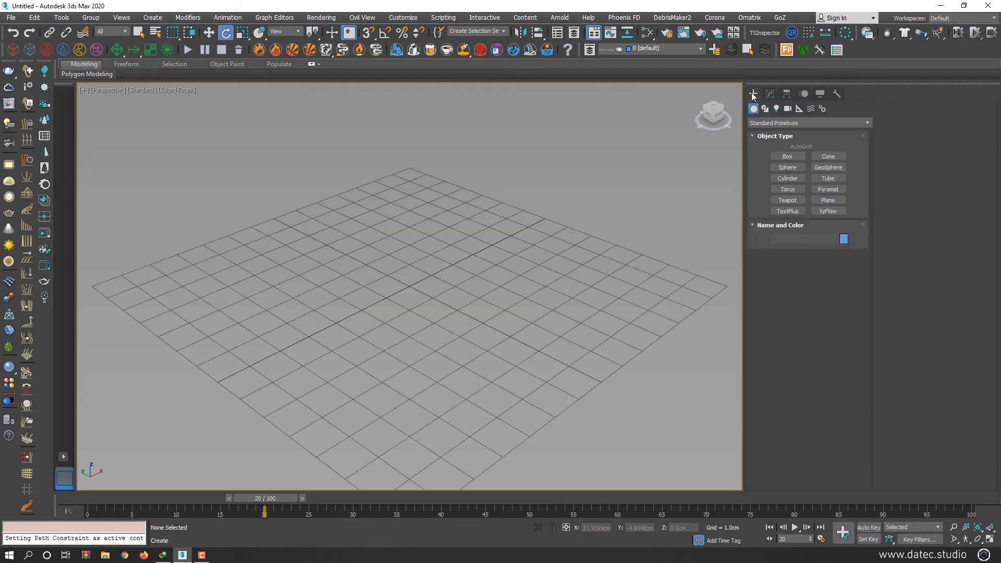
left_click(828, 200)
left_click_drag(420, 263, 421, 318)
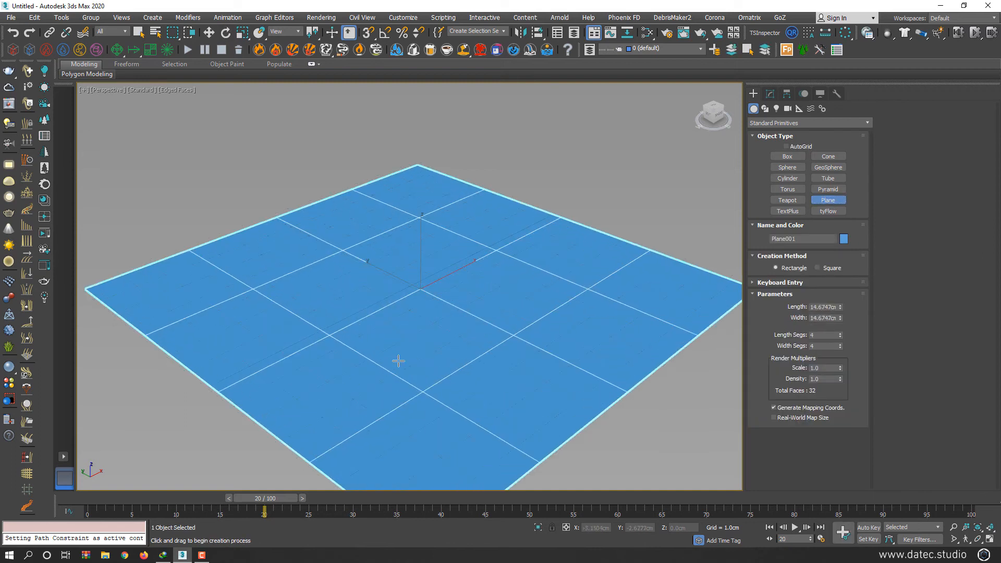
- Convert the plane to Editable Poly and subdivide it into a very dense grid
key("e")
right_click(452, 304)
mouse_move(521, 410)
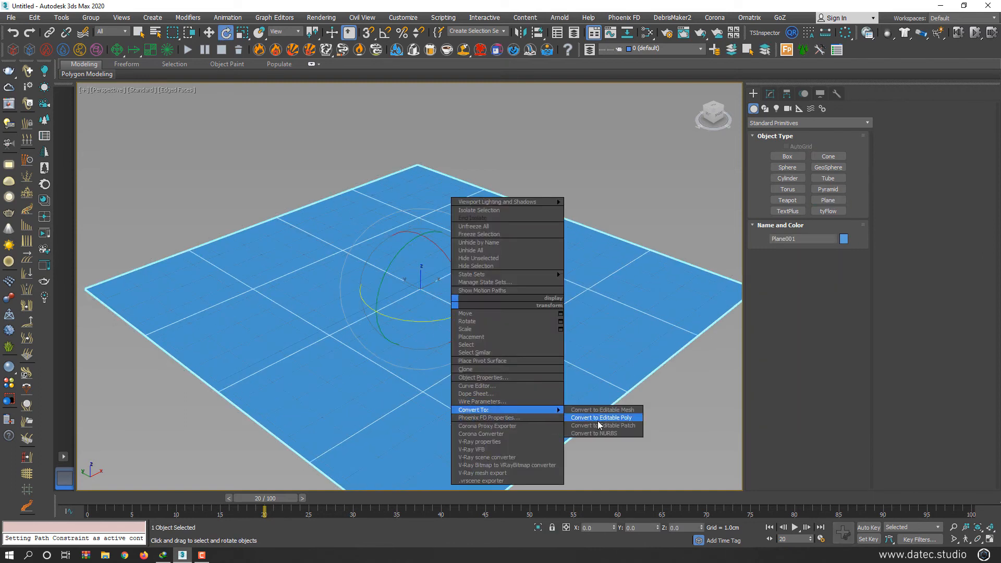
left_click(596, 420)
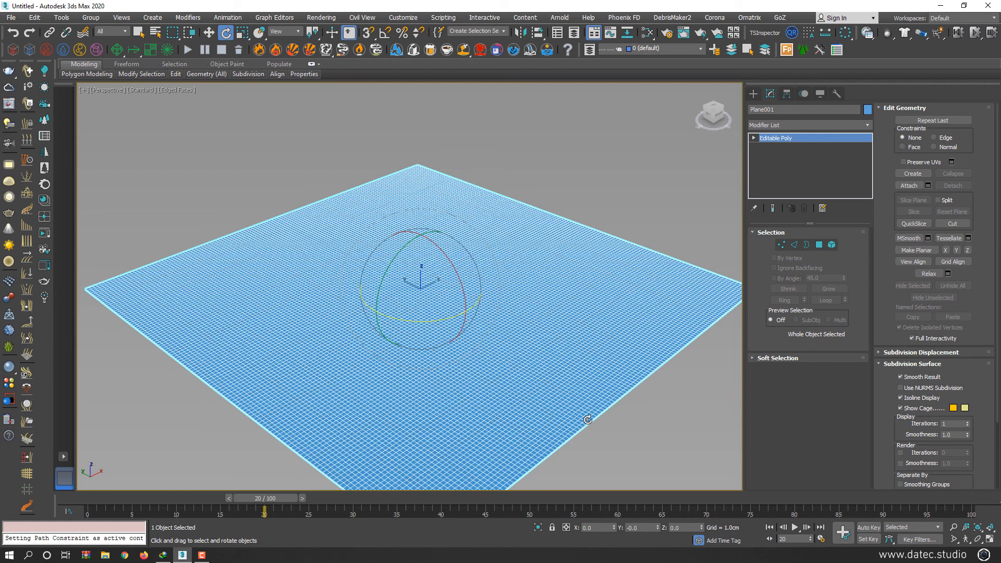
left_click(632, 421)
left_click(557, 344)
- Select all of the plane's vertices to check the mesh density, leave vertex level and deselect the plane
left_click(781, 245)
key("ctrl+a")
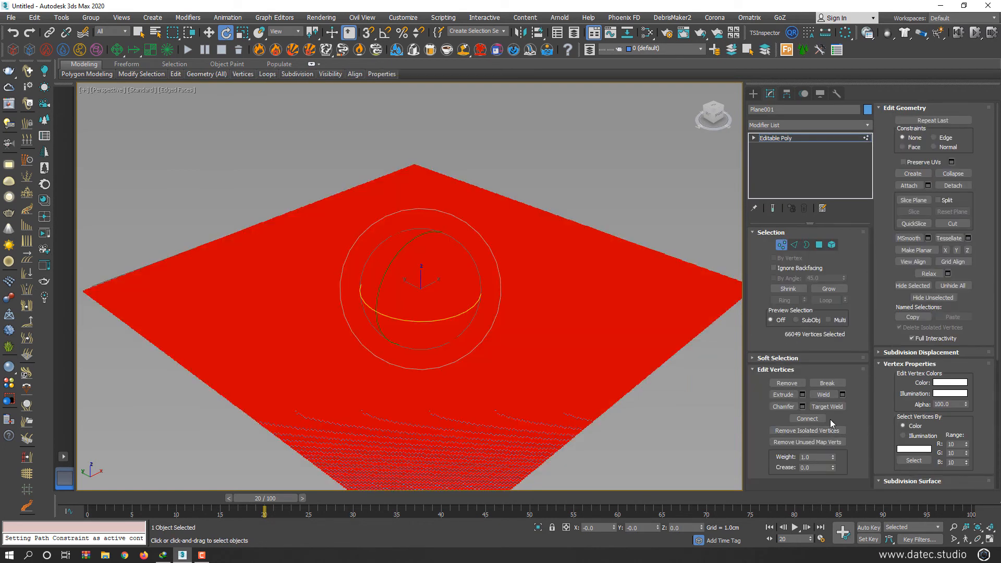
left_click(782, 245)
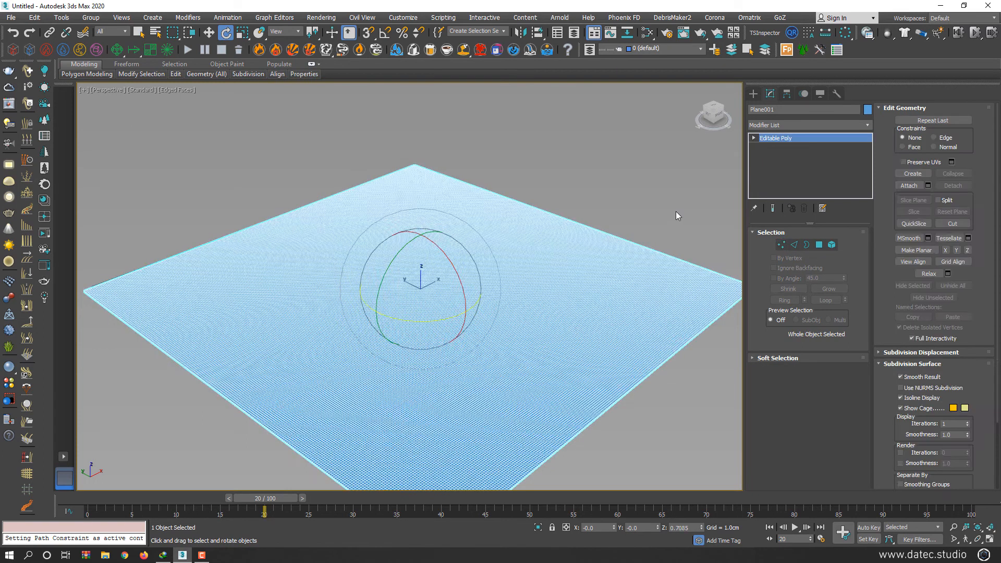
left_click(676, 212)
- Create a text spline on the plane reading "DATEC" and set its size to 3.5 cm
left_click(761, 93)
left_click(765, 108)
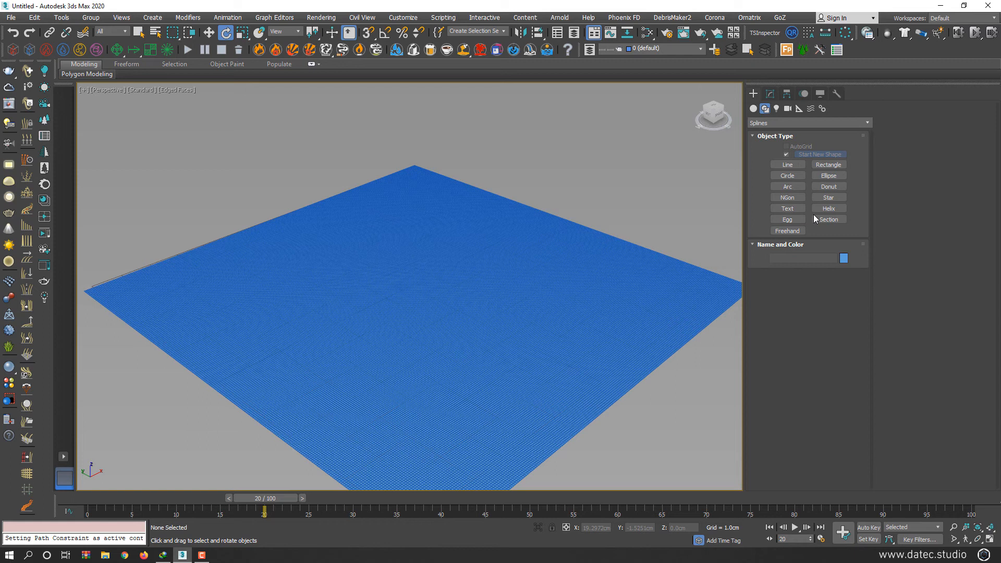
left_click(788, 208)
left_click(440, 305)
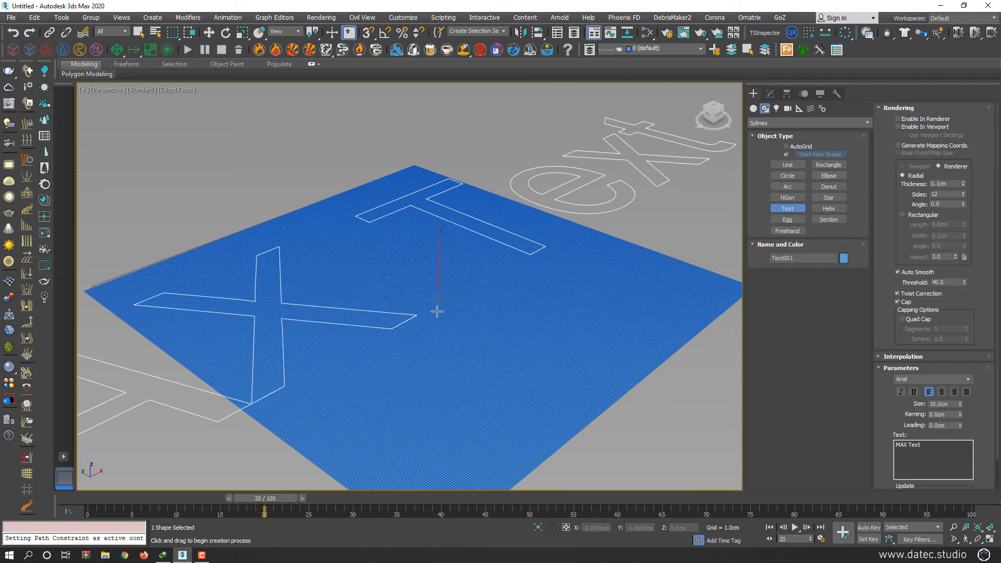
left_click(767, 94)
type("e")
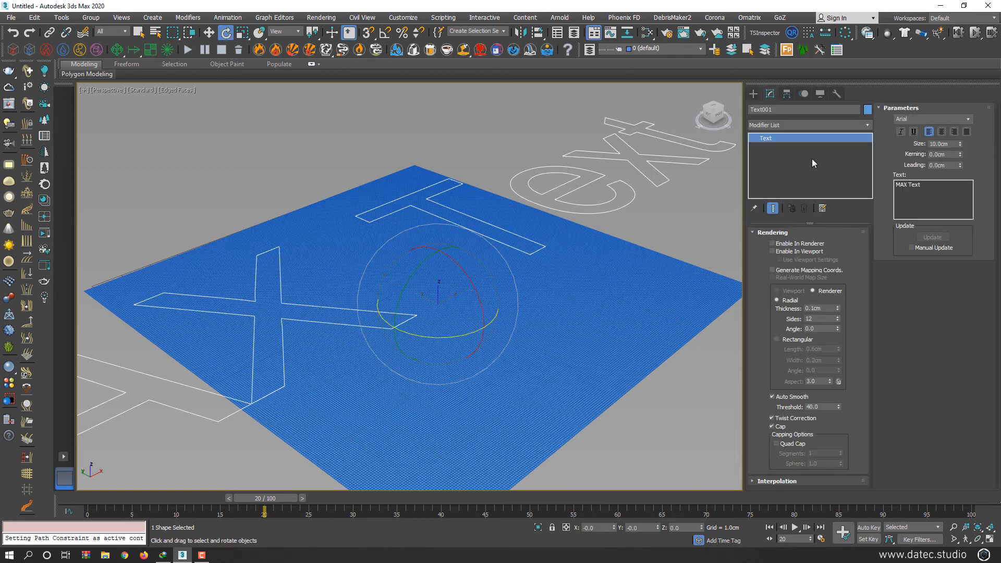
type("DATEC")
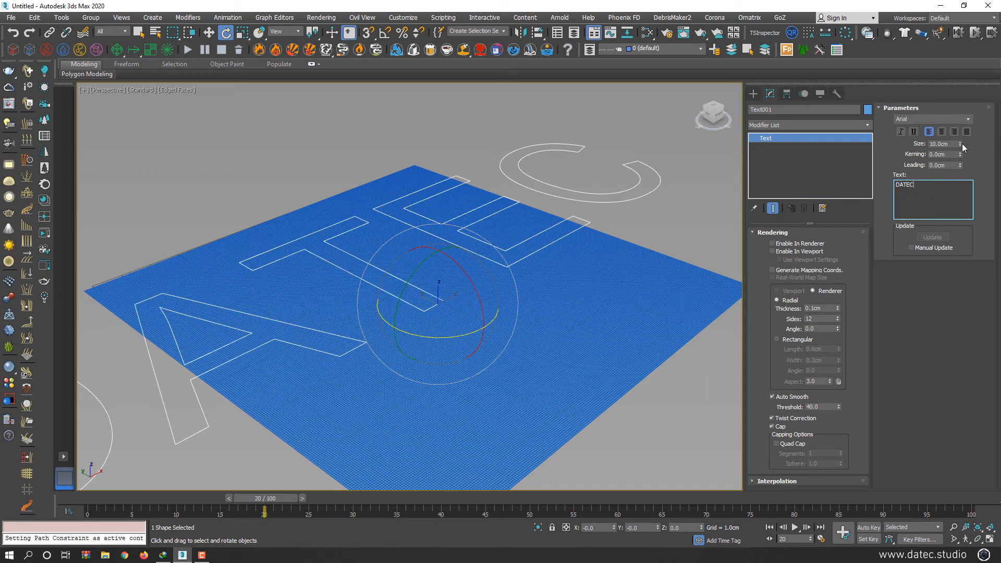
left_click_drag(962, 143, 945, 177)
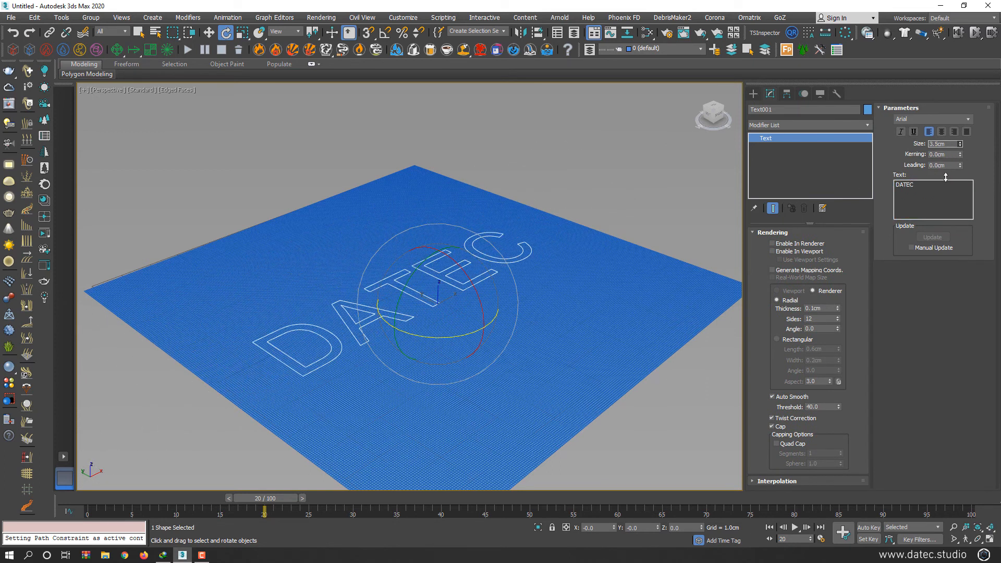
- Add an Extrude modifier to the text with an amount of 0.65 cm
left_click(781, 126)
scroll(778, 121, "down", 5)
left_click(782, 138)
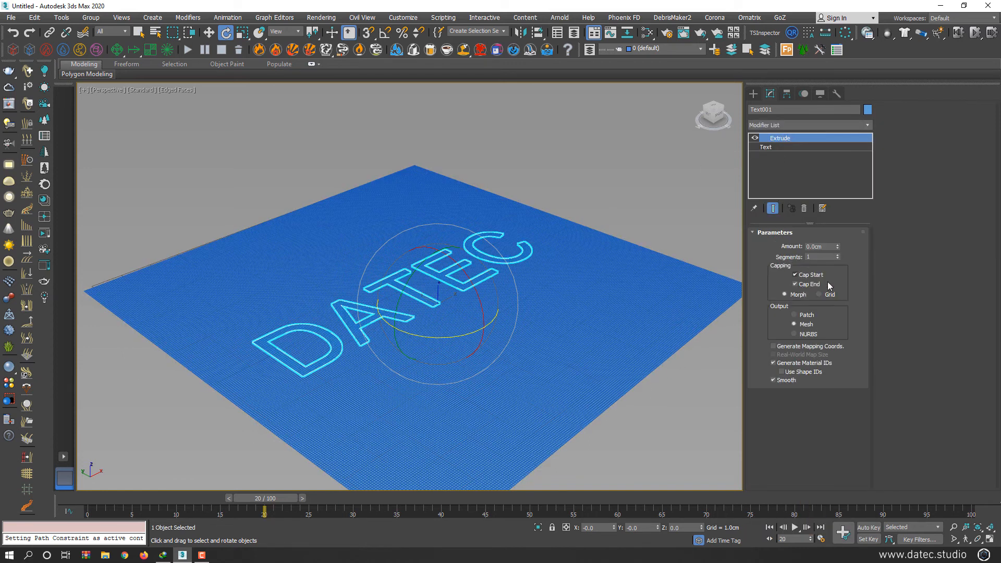
left_click_drag(838, 246, 835, 183)
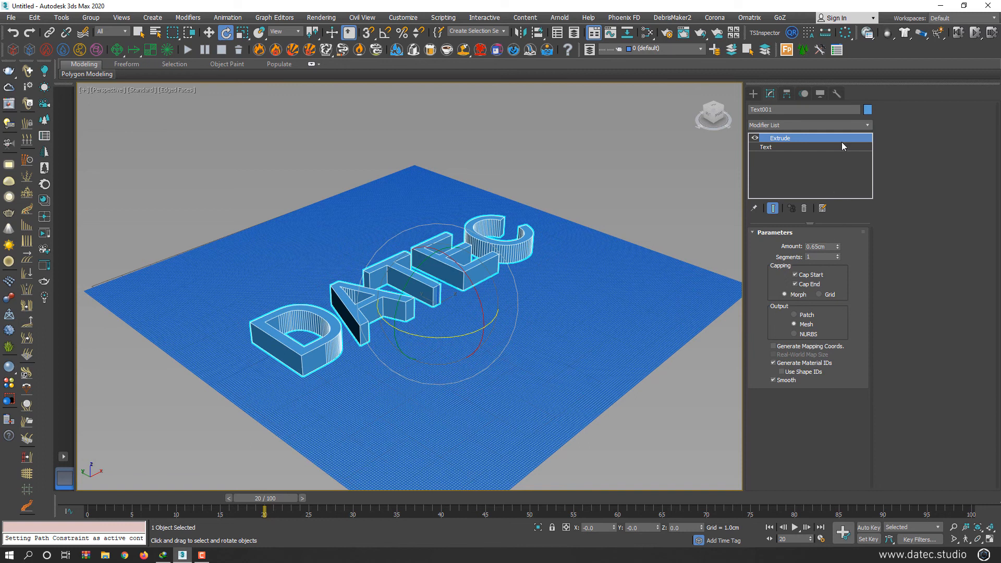
- Change the extruded text's object color to light purple and deselect it
left_click(867, 109)
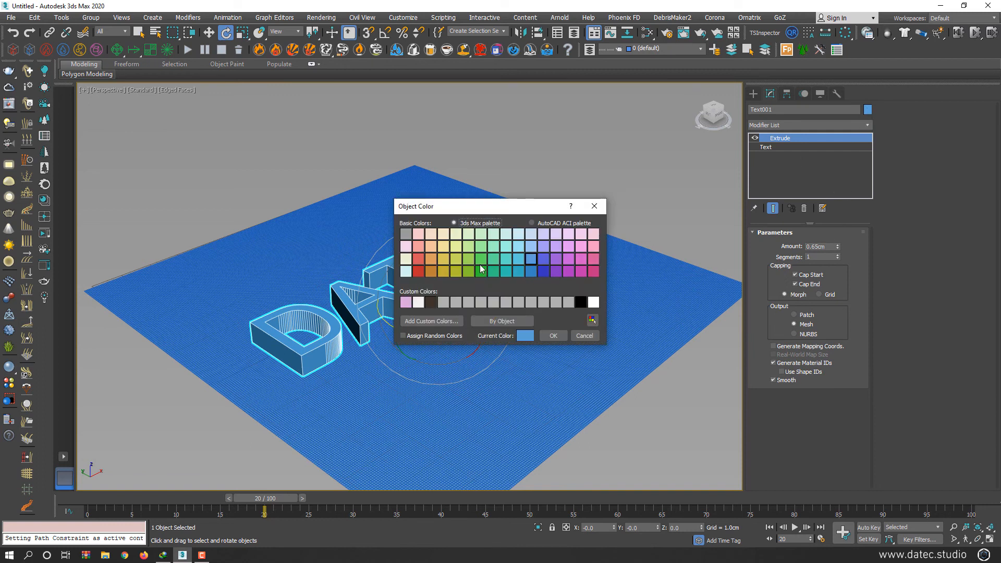
left_click(572, 260)
left_click(561, 337)
left_click(630, 220)
- Add a Vol. Select modifier to the plane and set its stack selection level to Vertex
middle_click_drag(629, 221, 503, 273, "alt")
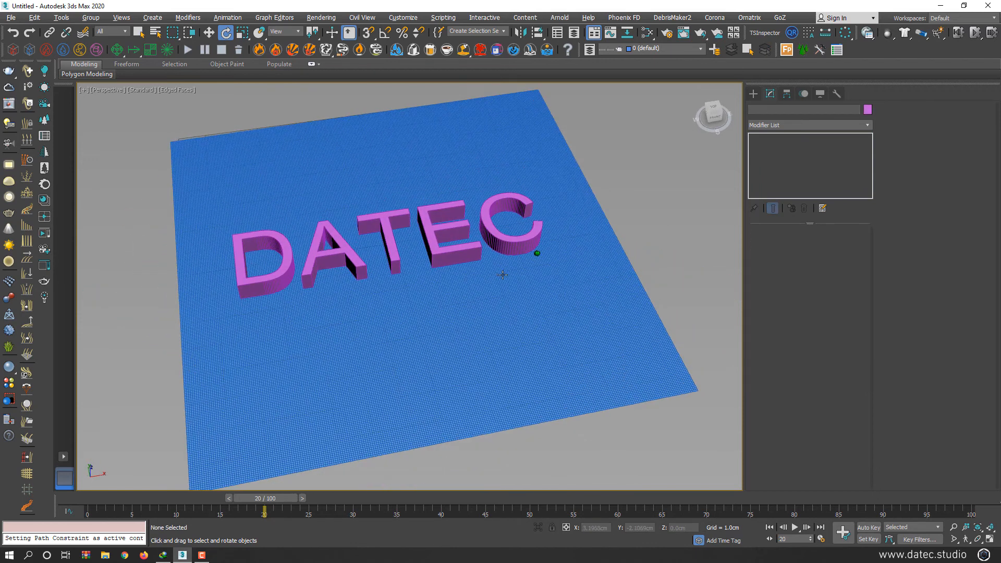
scroll(456, 267, "up", 3)
left_click(456, 259)
left_click(465, 280)
left_click(686, 222)
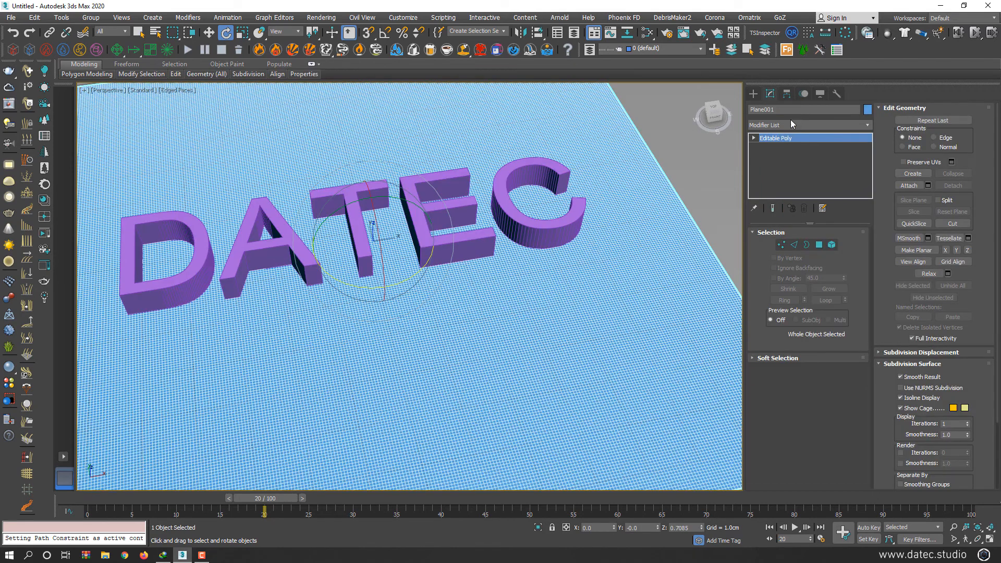
left_click(790, 122)
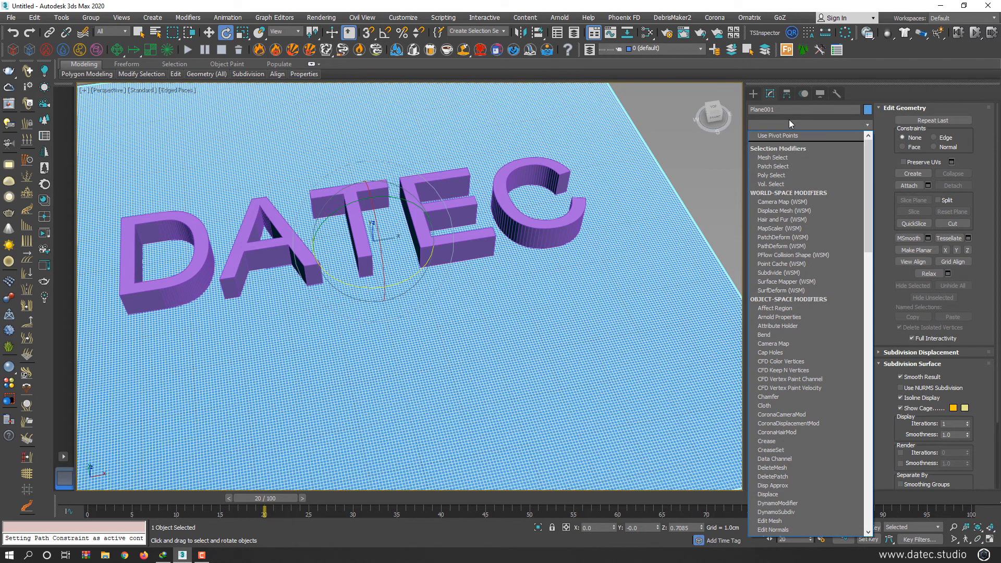
key("v")
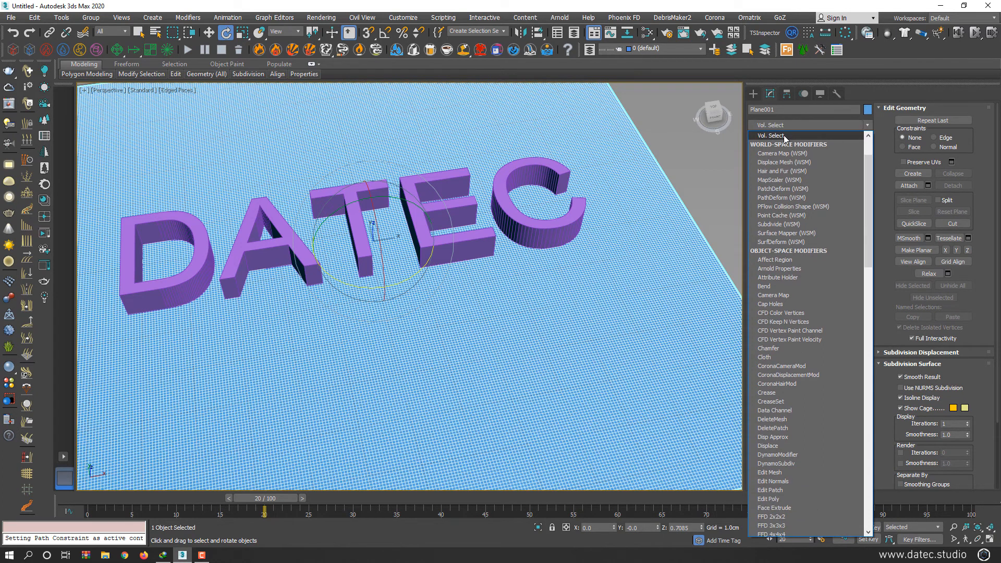
left_click(784, 136)
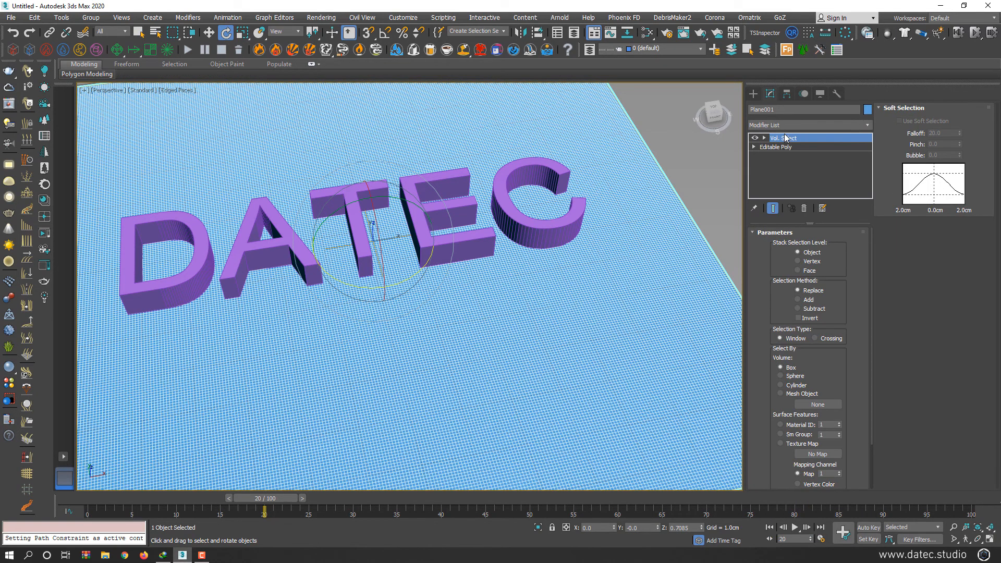
left_click(811, 263)
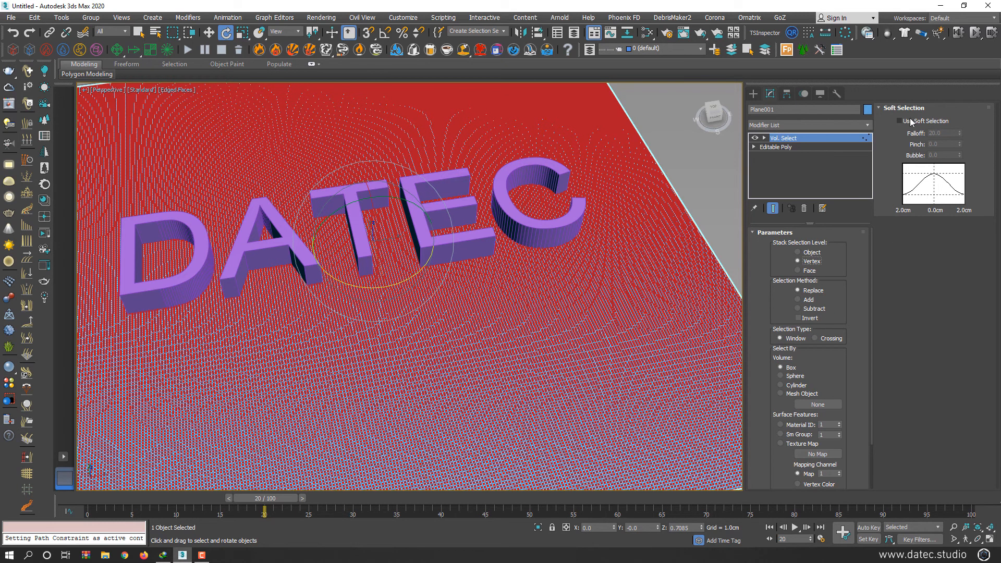
- Set the selection volume to Mesh Object and pick the extruded DATEC text as the mesh
left_click(803, 394)
left_click(811, 404)
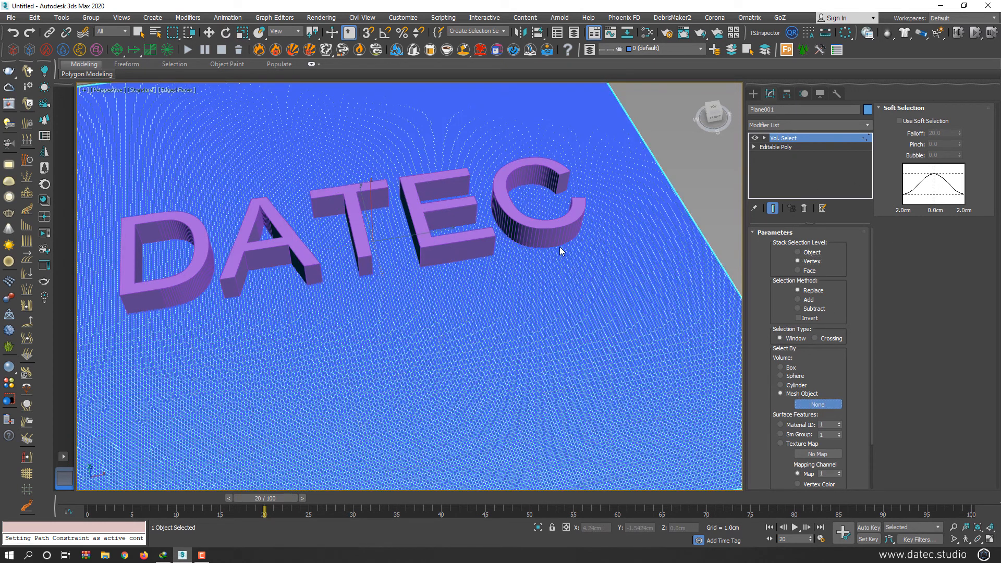
left_click(559, 246)
- Enable soft selection in the plane's Vol. Select modifier and set its falloff to 1.64
key("w")
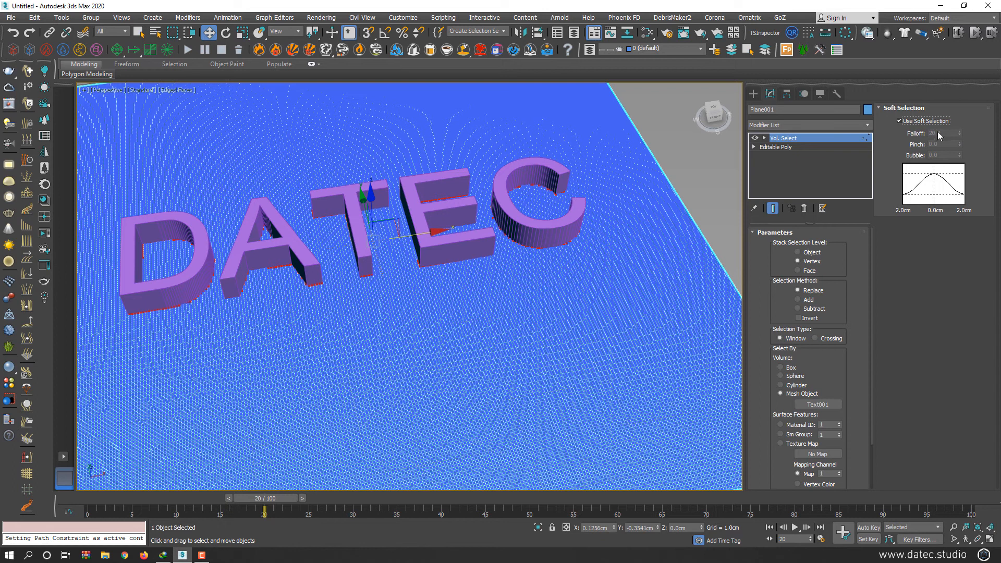
left_click(725, 212)
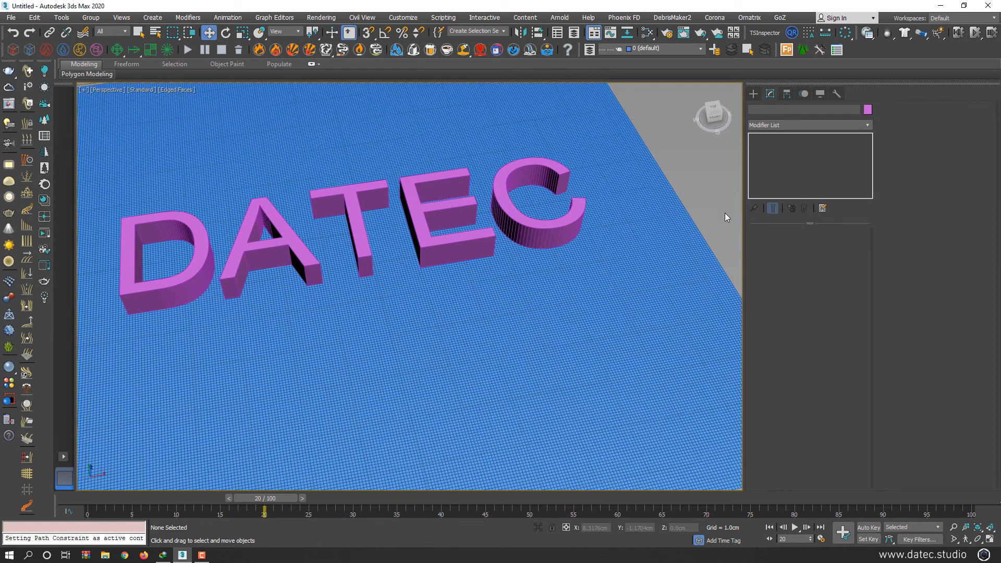
left_click(676, 226)
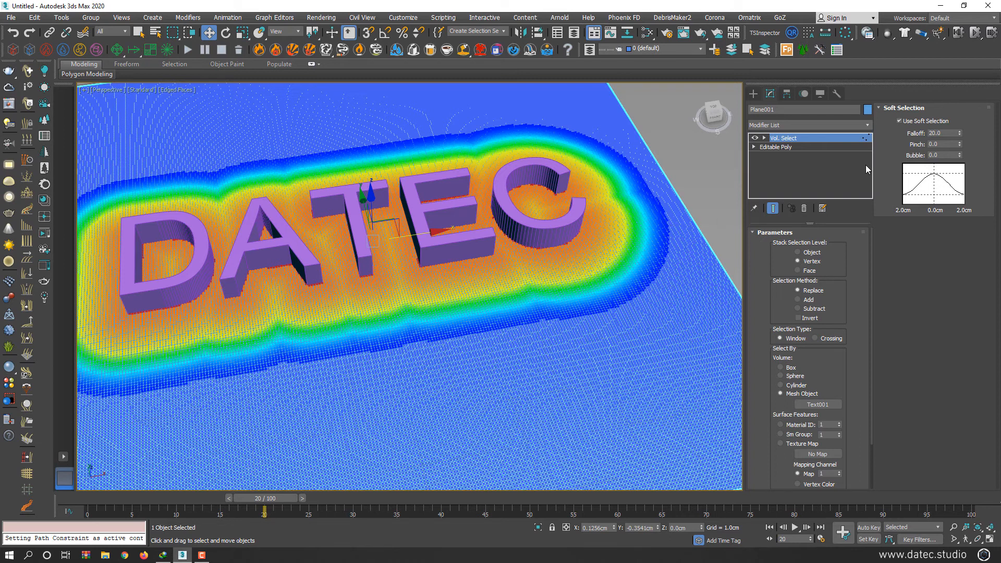
right_click(961, 134)
left_click_drag(961, 134, 971, 44)
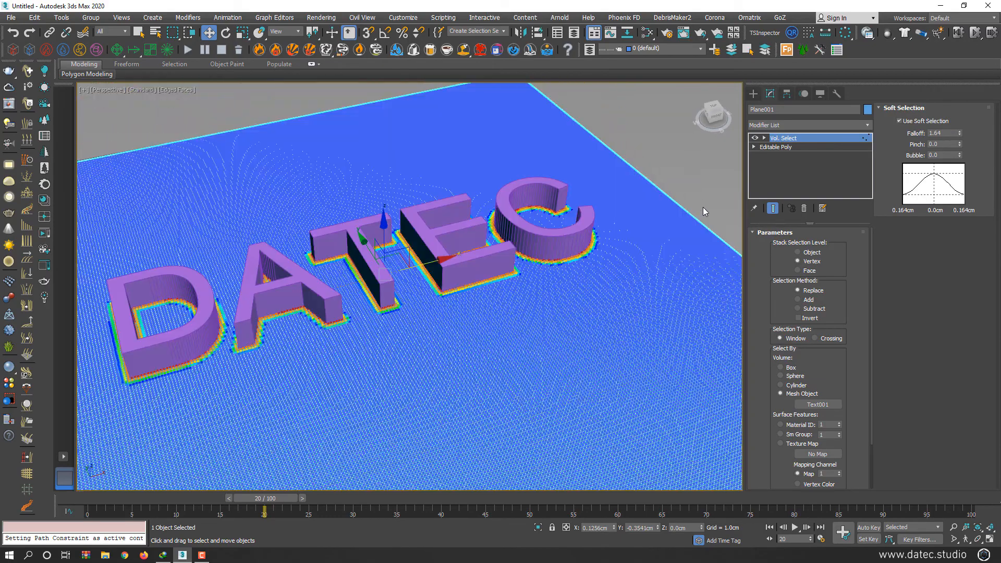
- Try a Face Extrude modifier with an amount of 1.51 on the plane's soft selection and remove it
left_click(811, 125)
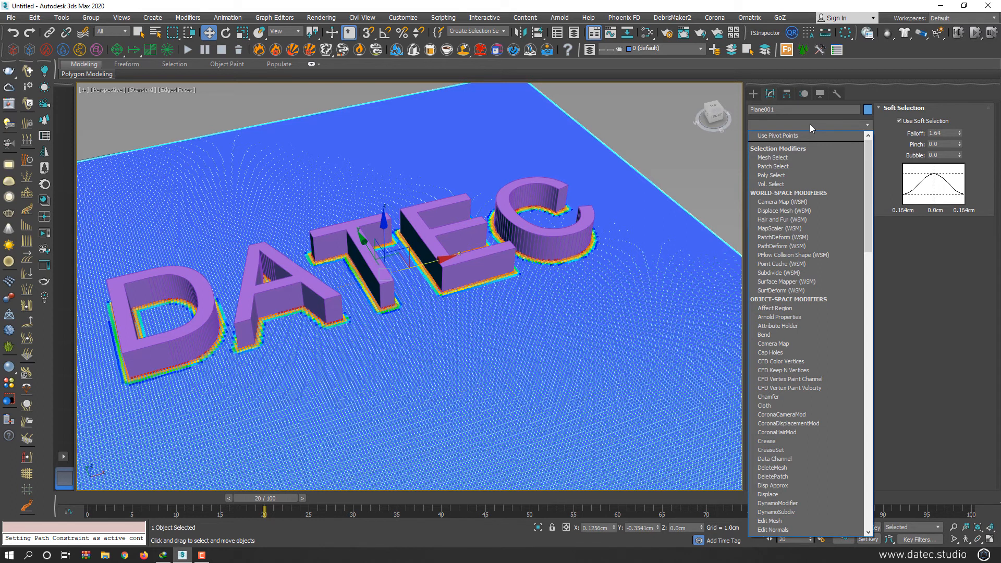
key("f")
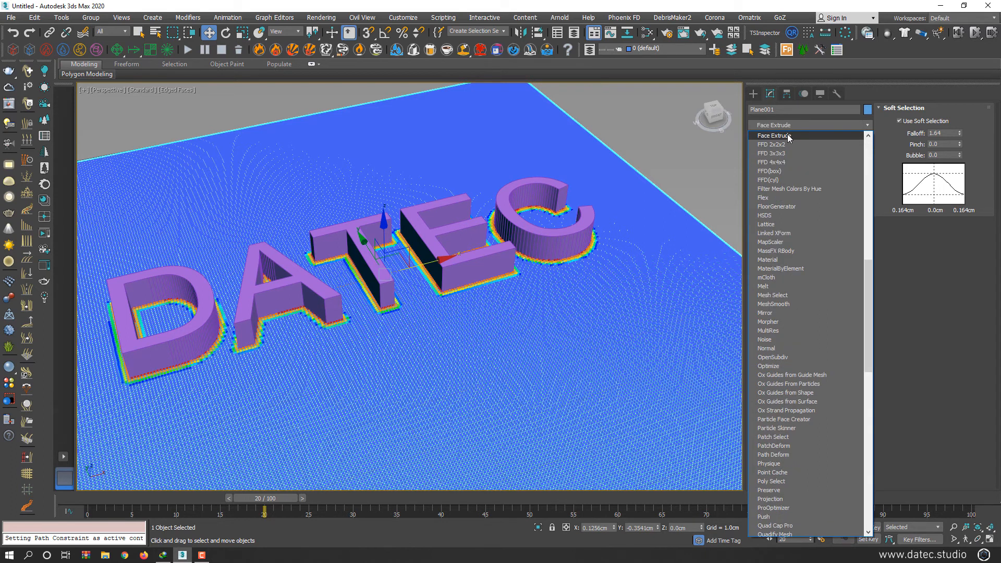
left_click(789, 136)
scroll(575, 257, "up", 10)
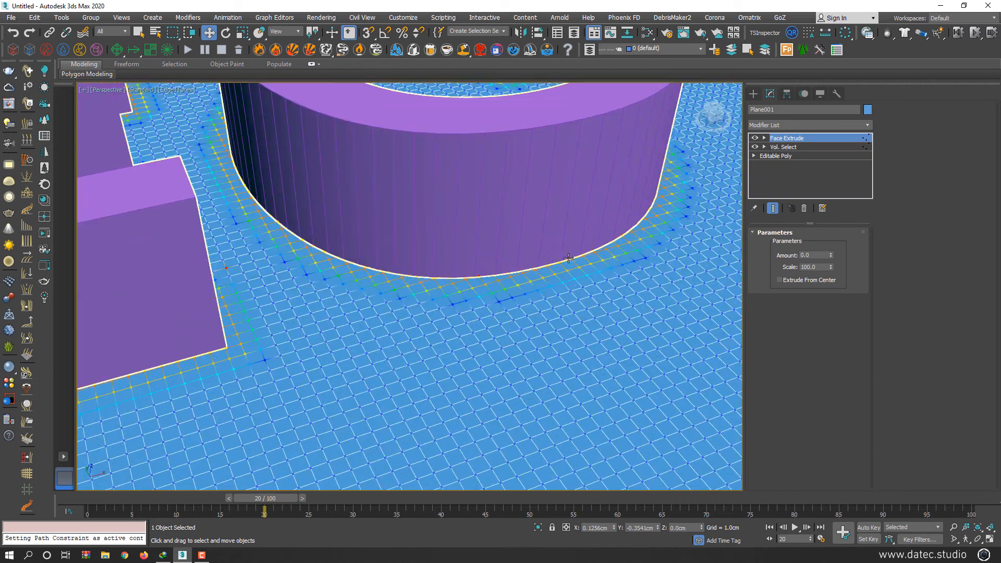
left_click_drag(833, 246, 844, 175)
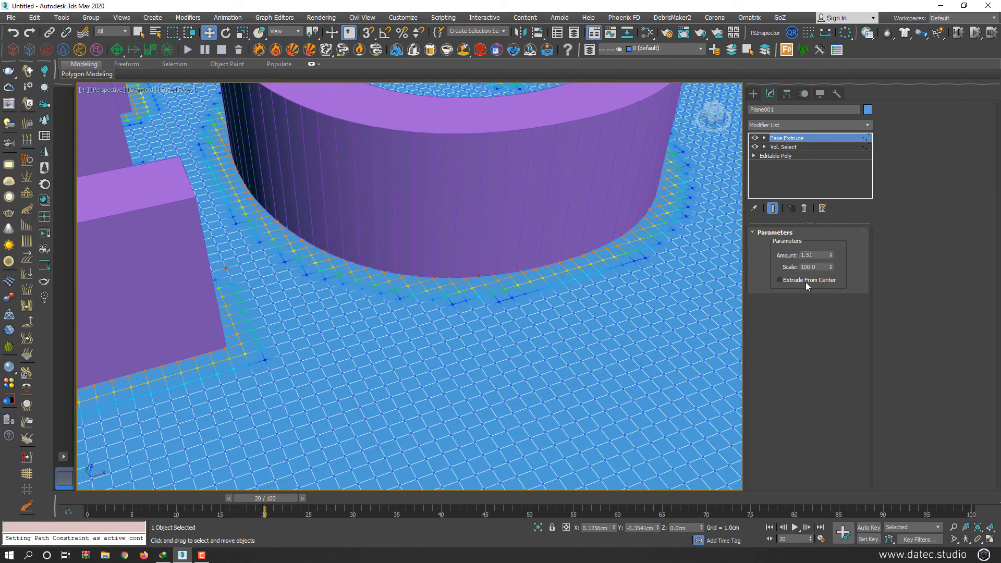
left_click(803, 208)
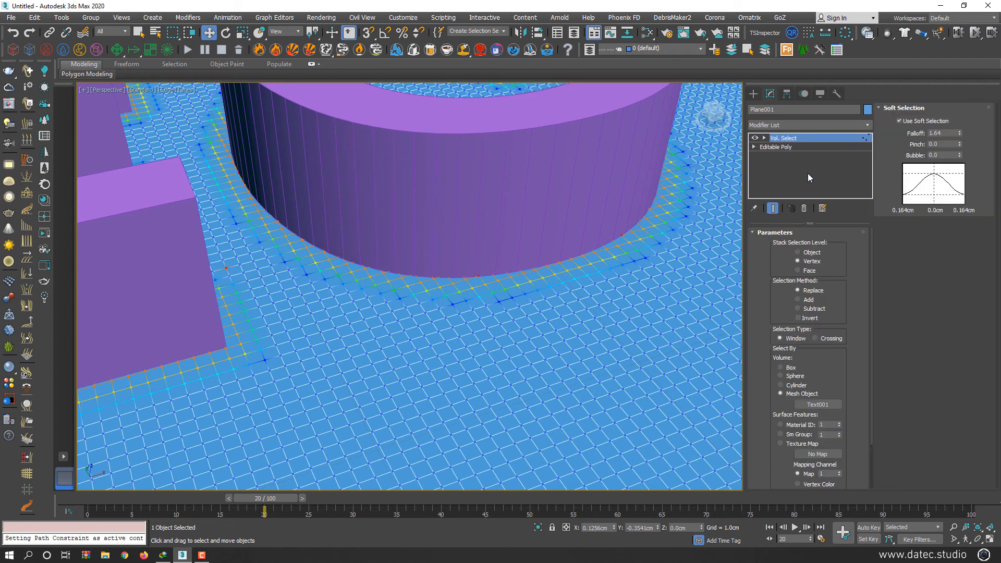
- Add a tyFaceExtrude modifier above Vol. Select and pick the end point of its extrusion falloff curve
left_click(793, 125)
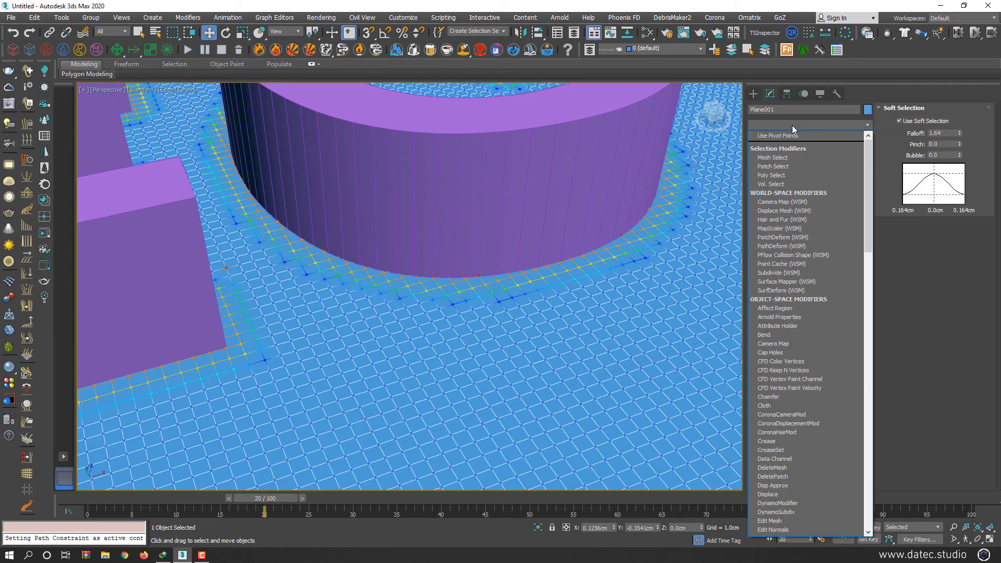
type("tyFaceExtrude")
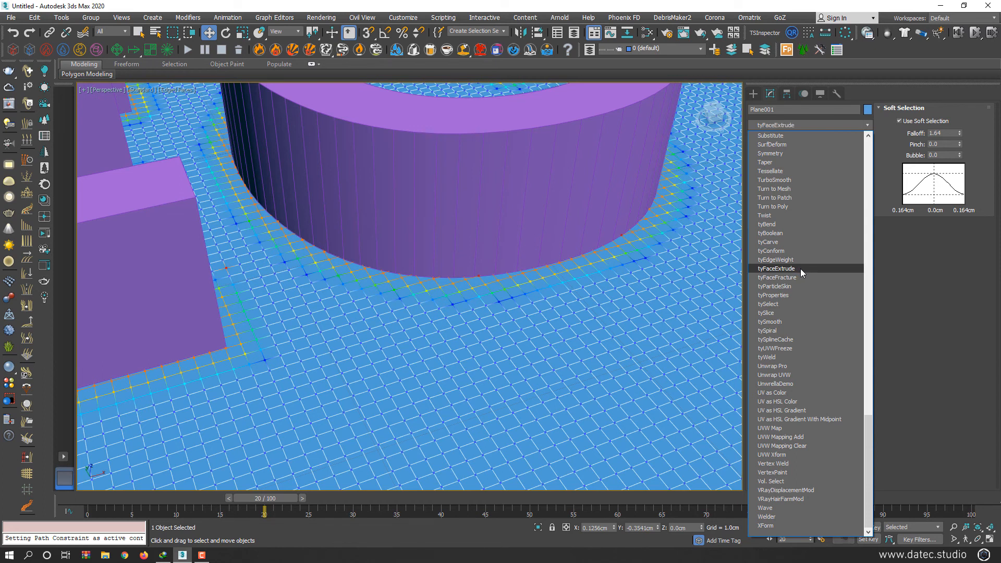
left_click(800, 268)
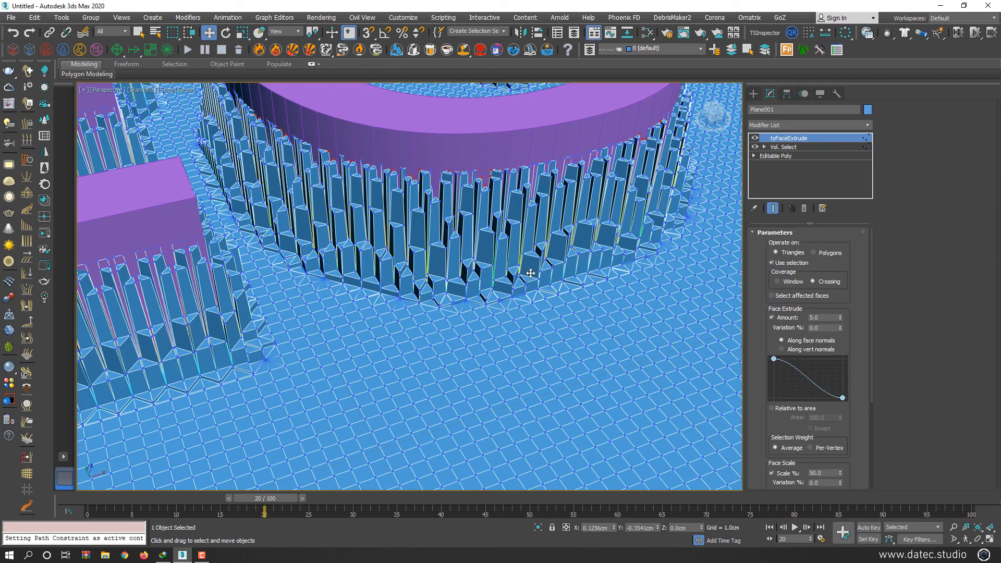
mouse_move(843, 400)
left_mouse_down()
mouse_move(843, 383)
mouse_move(842, 398)
left_mouse_up()
scroll(600, 267, "down", 6)
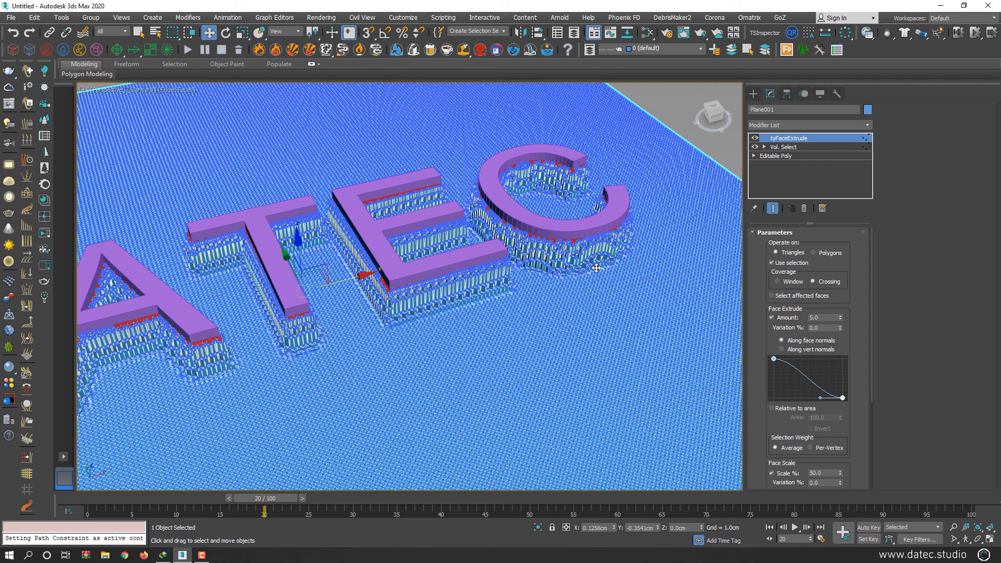
- Select the DATEC text and display it see-through to inspect the extruded faces inside the letters
left_click(559, 244)
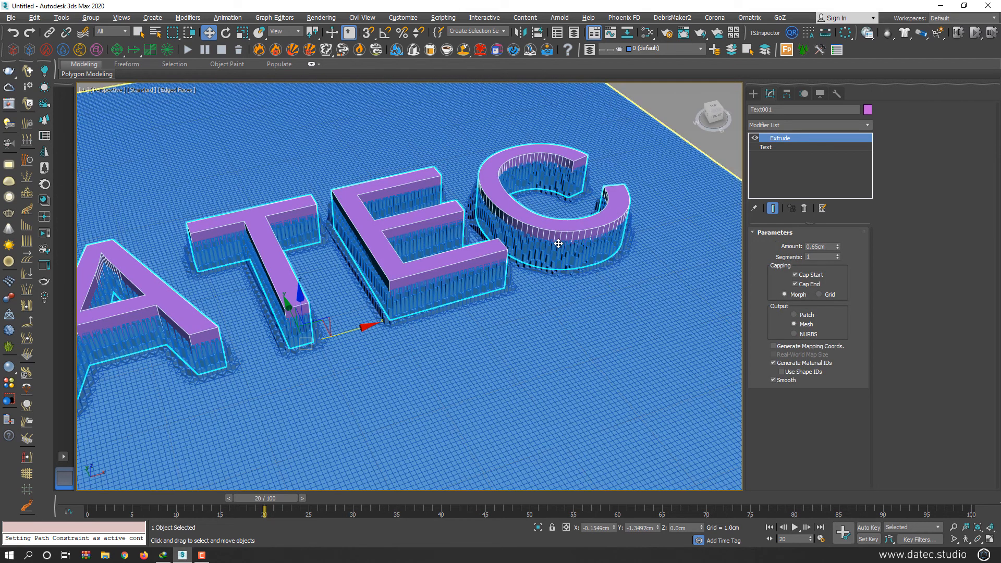
key("alt+x")
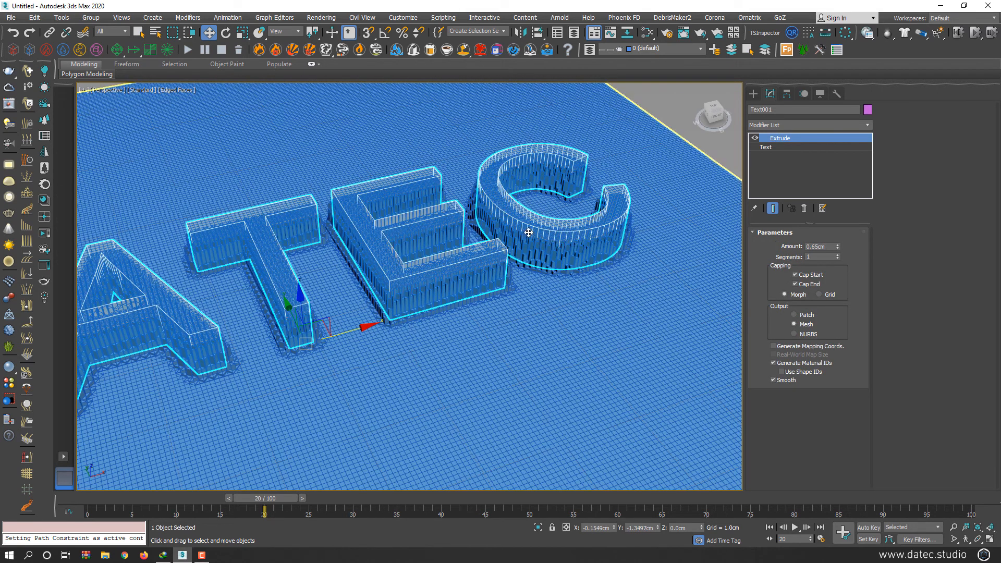
scroll(537, 242, "down", 5)
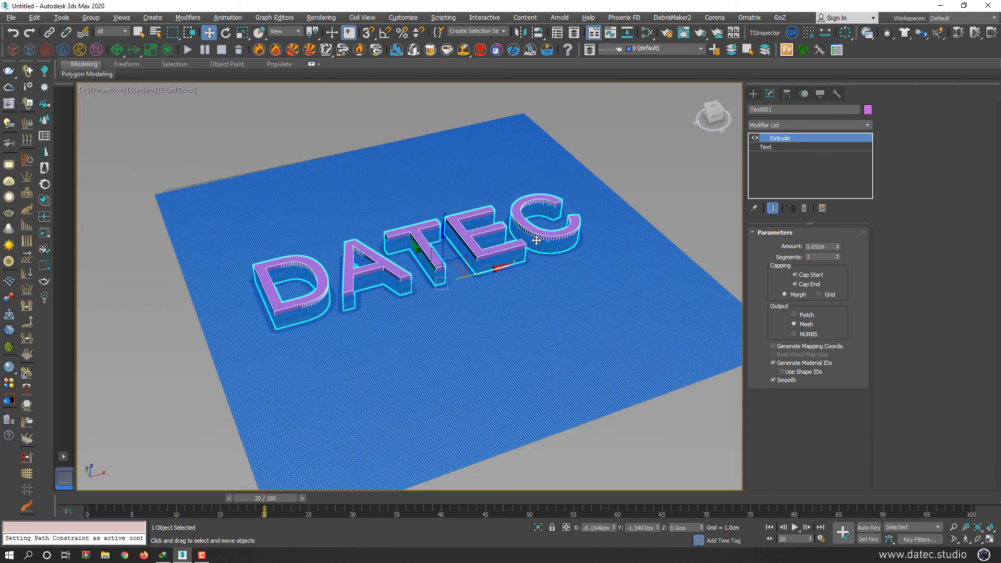
- Convert the extruded DATEC text to Editable Poly and raise it above the plane to about Z 2.17 cm
scroll(456, 248, "up", 3)
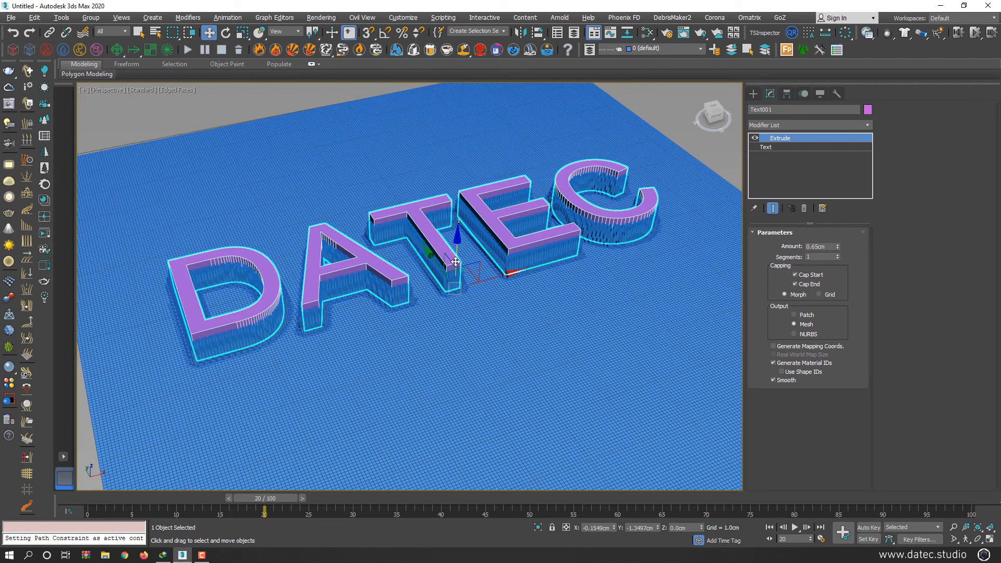
right_click(468, 219)
mouse_move(537, 325)
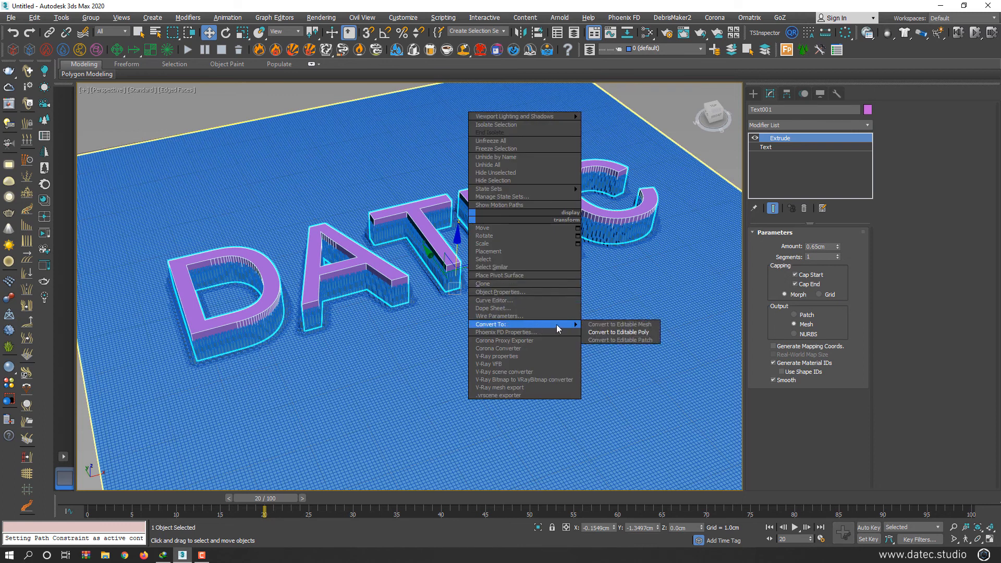
left_click(609, 334)
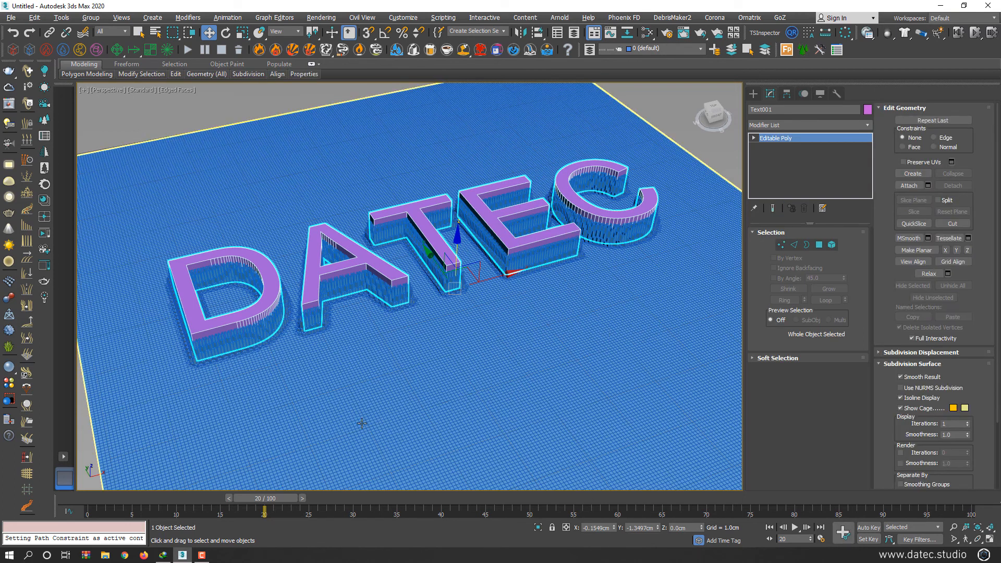
left_click_drag(466, 173, 468, 136)
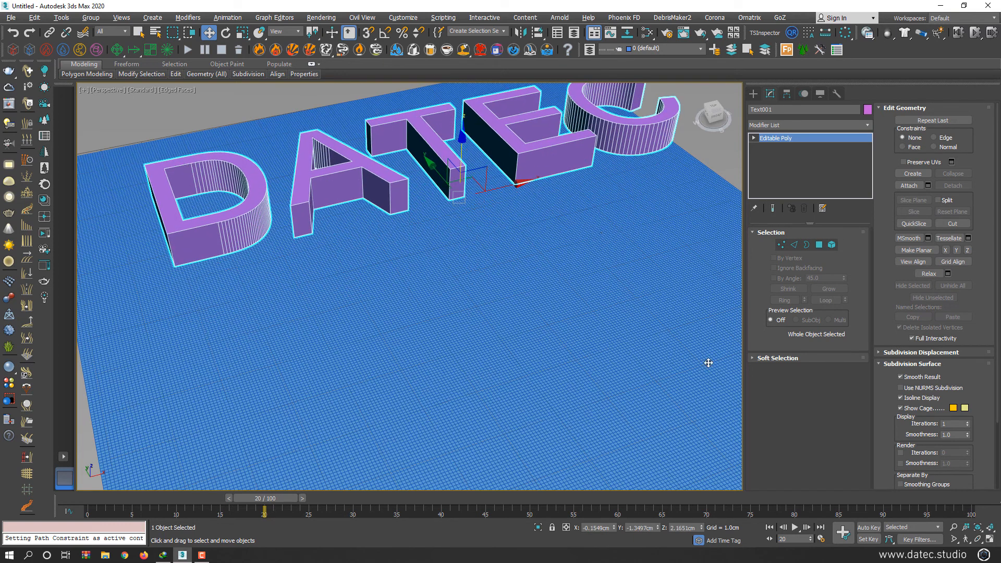
- Turn on Auto Key and set a key at frame 0 for all letter elements of the text
left_click(868, 528)
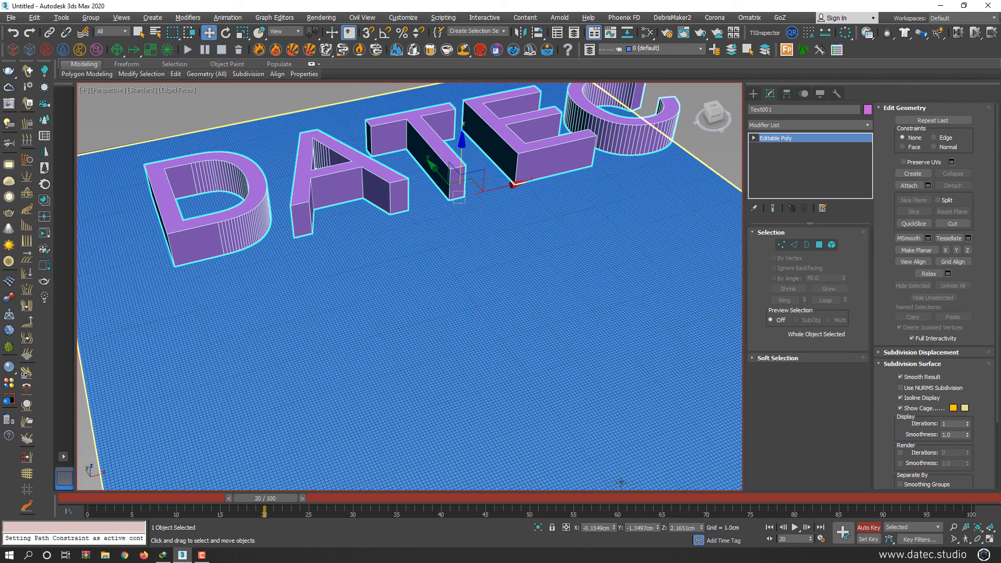
left_click(178, 506)
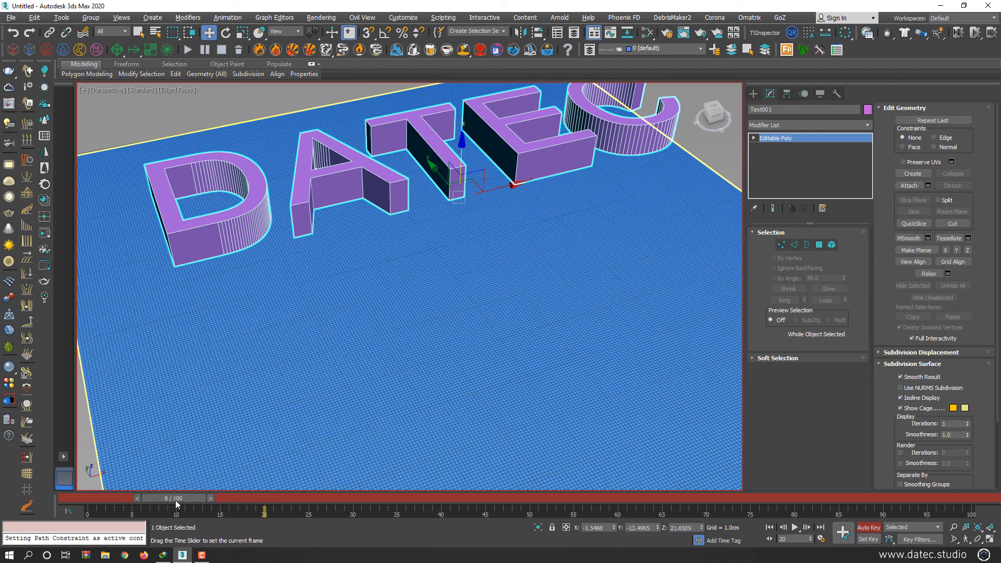
left_click(211, 498)
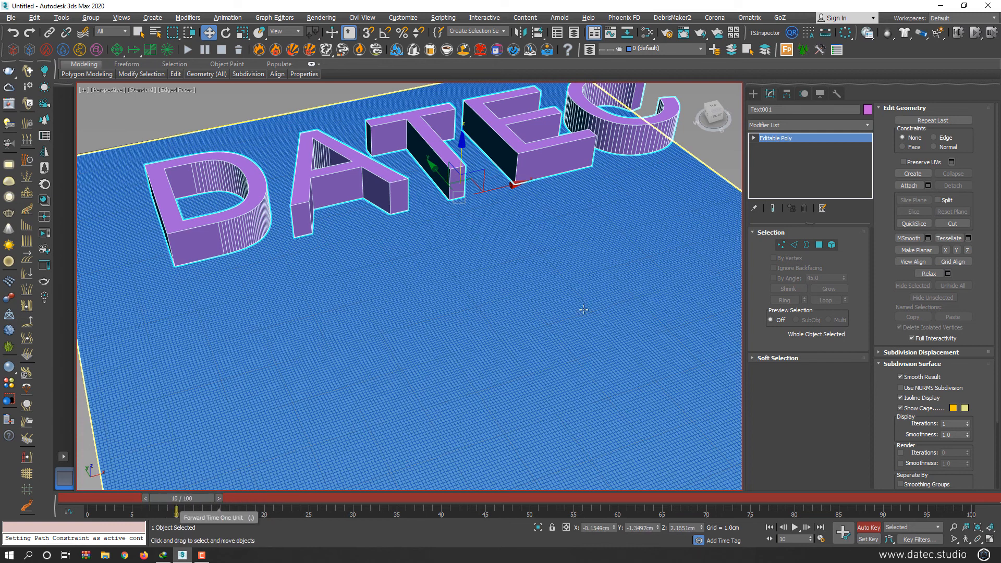
left_click(829, 245)
left_click(250, 227)
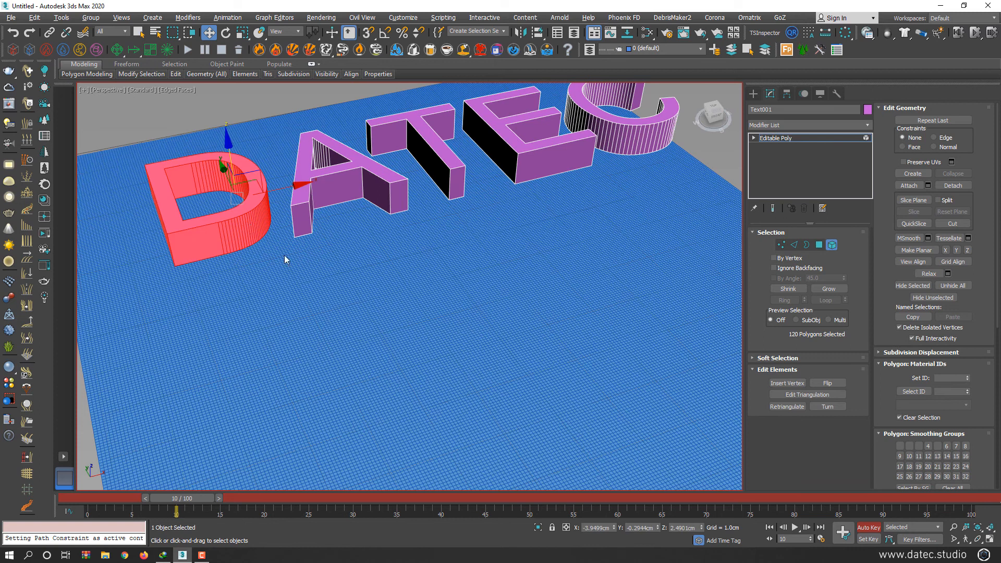
key("w")
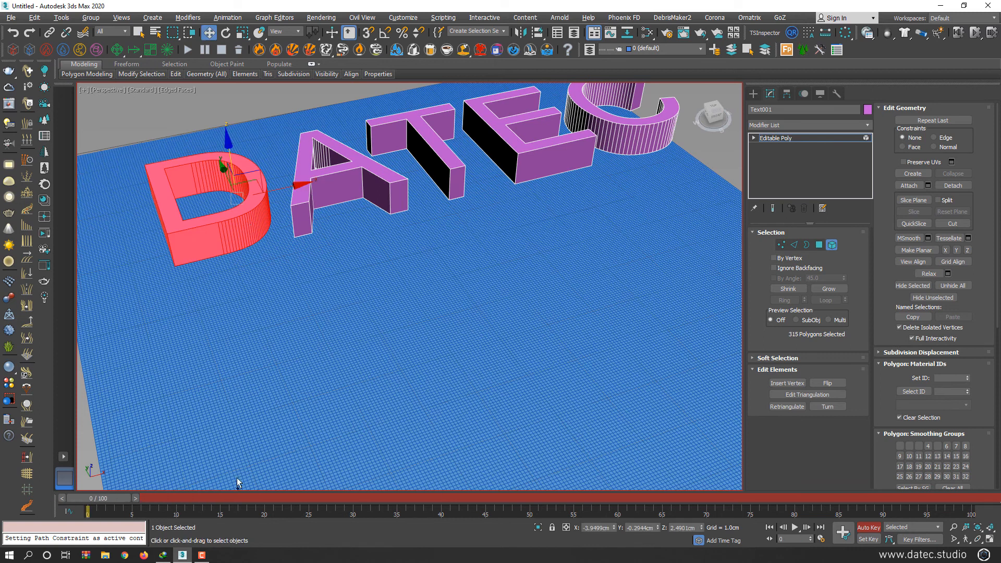
key("ctrl+a")
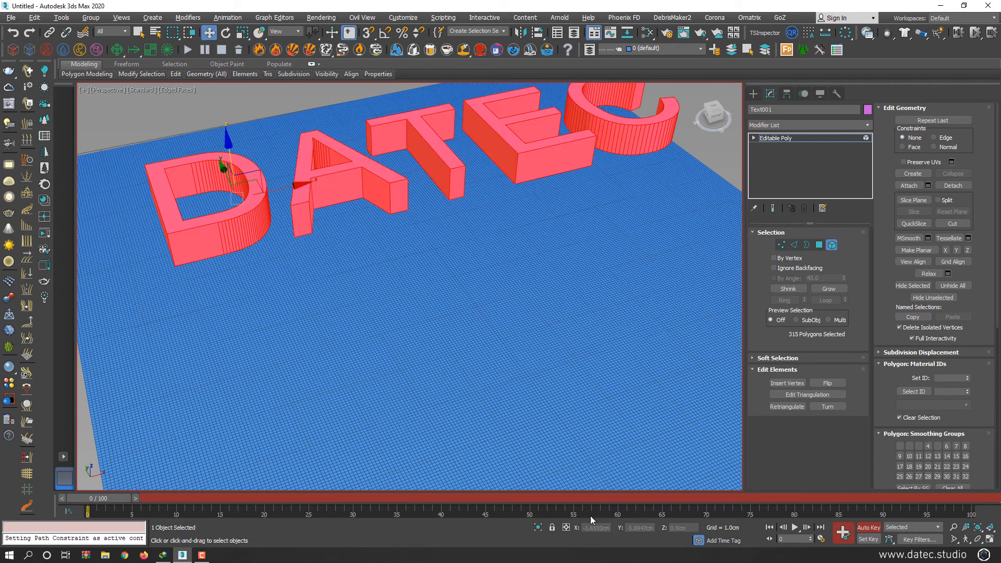
- At frame 10, lower the letter D element into the plane to about Z -0.26 cm
left_click(175, 499)
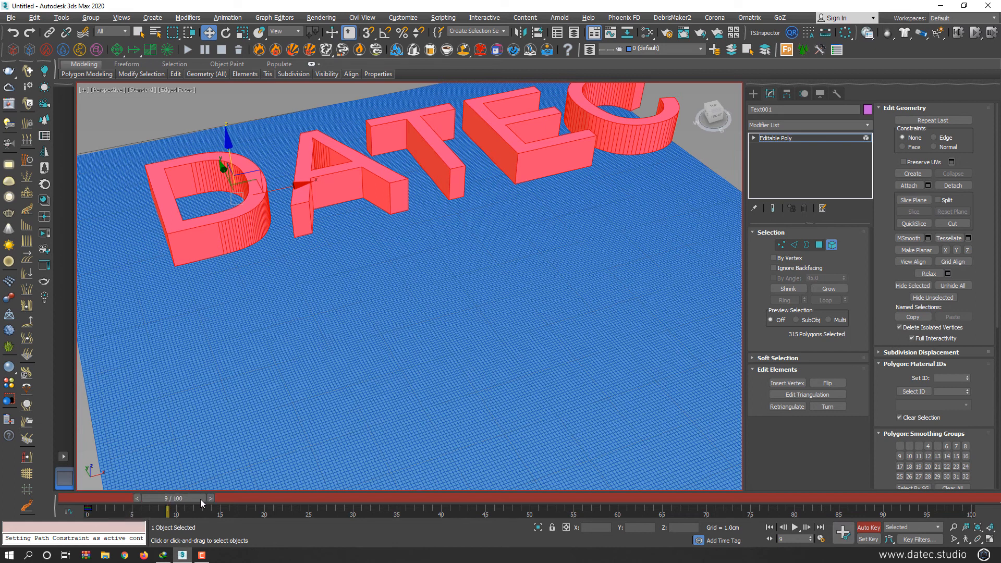
left_click(256, 235)
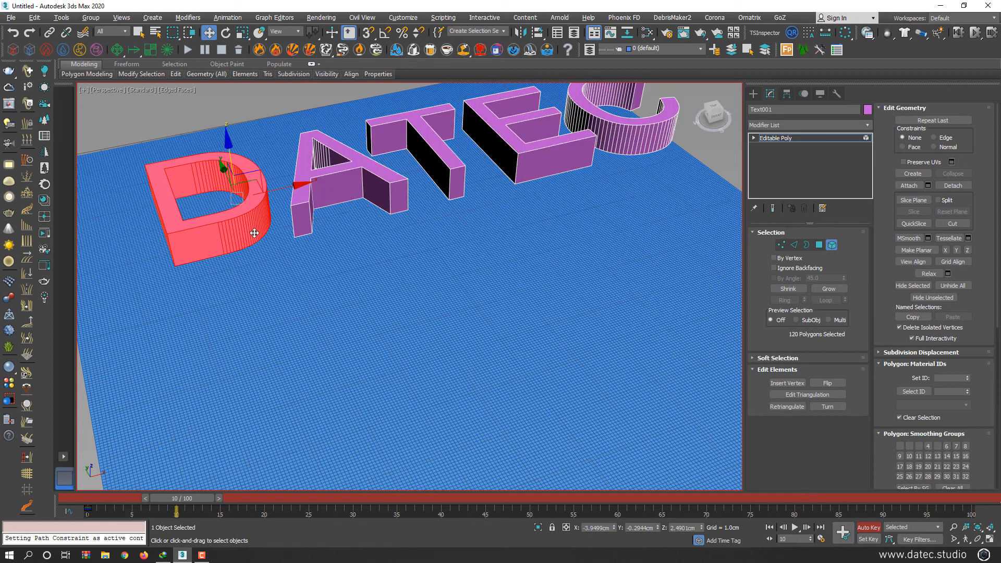
left_click_drag(224, 255, 251, 290)
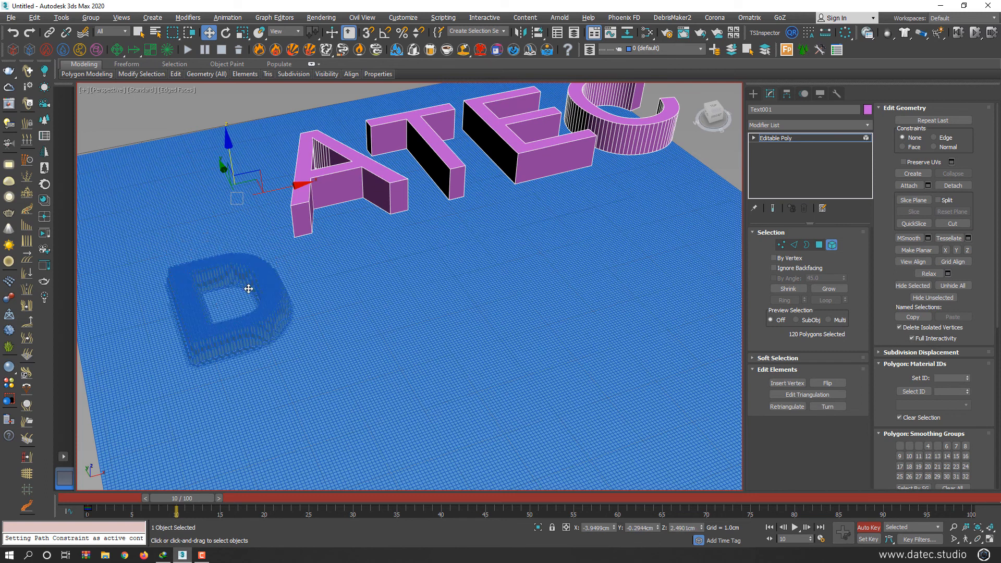
- At frame 20, lower the letter A element into the plane by about 2.40 cm
left_click_drag(266, 501, 286, 500)
left_click(287, 499)
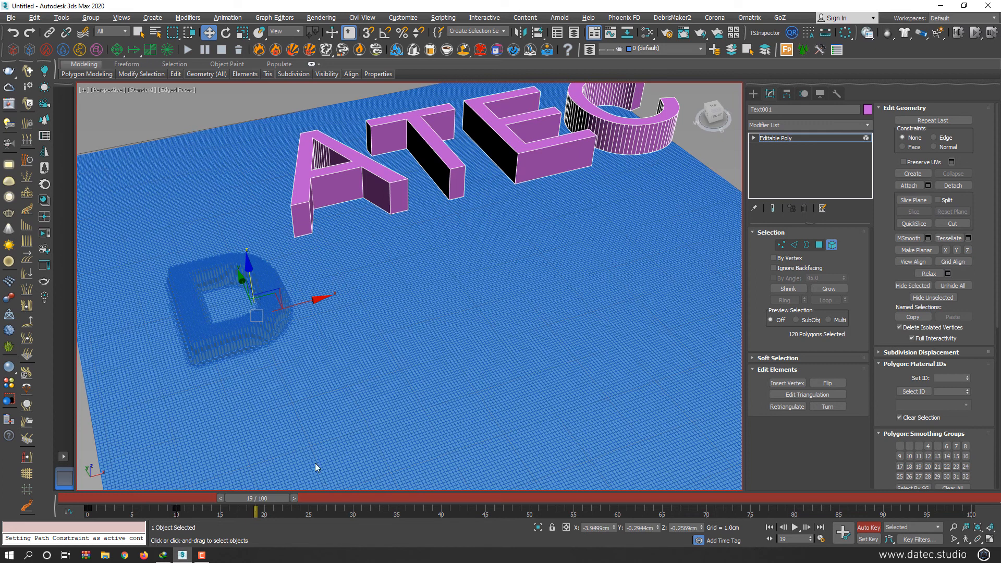
left_click(294, 498)
left_click(340, 171)
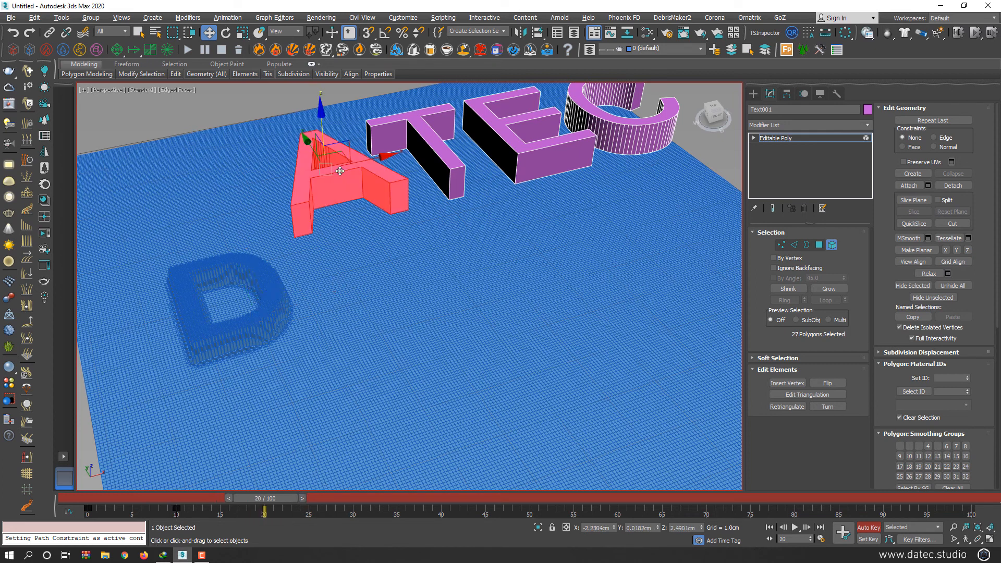
left_click_drag(320, 133, 324, 234)
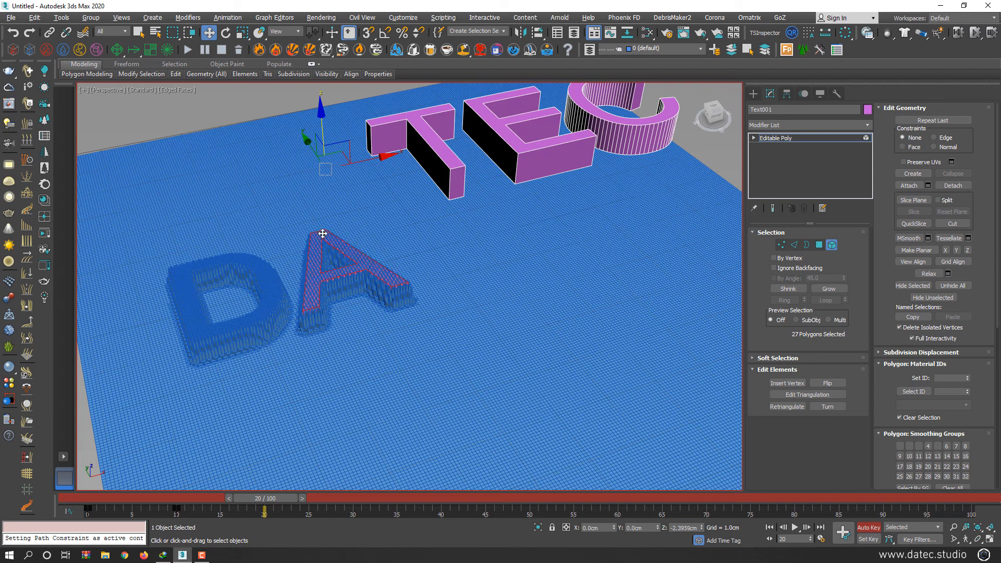
left_click(843, 533)
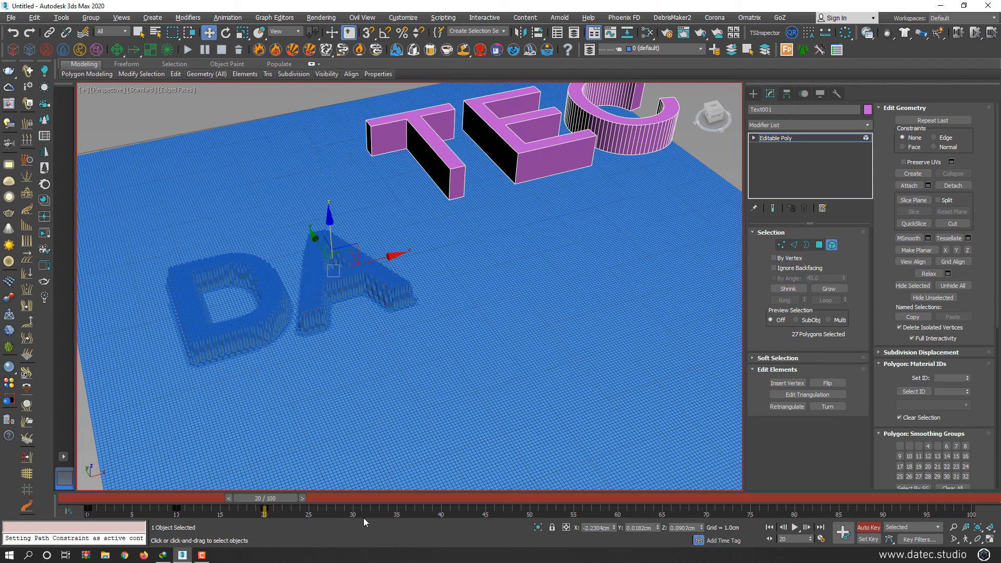
- At frame 29, lower the letter T element into the plane by about 2.74 cm
left_click(349, 505)
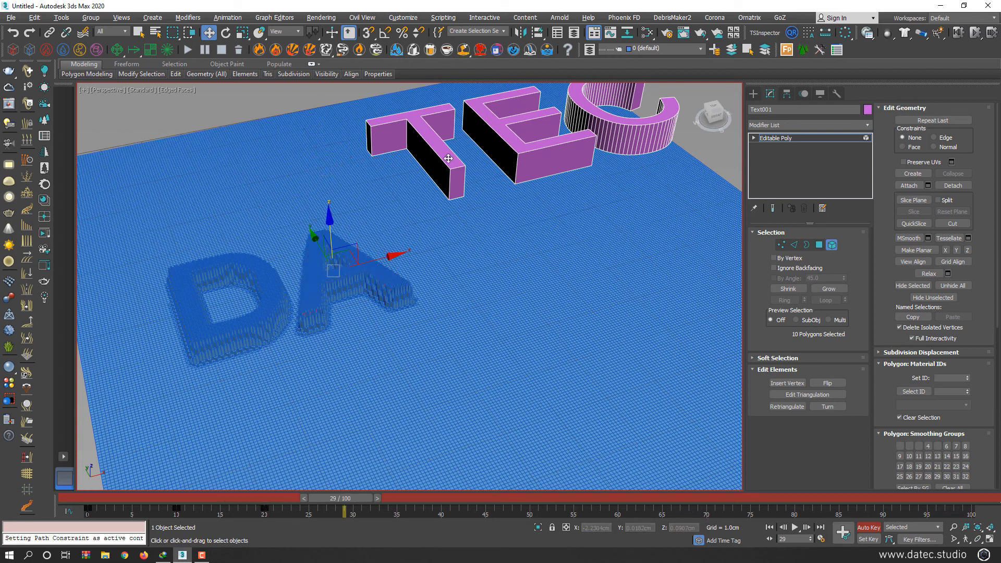
left_click(443, 129)
left_click_drag(420, 172, 426, 216)
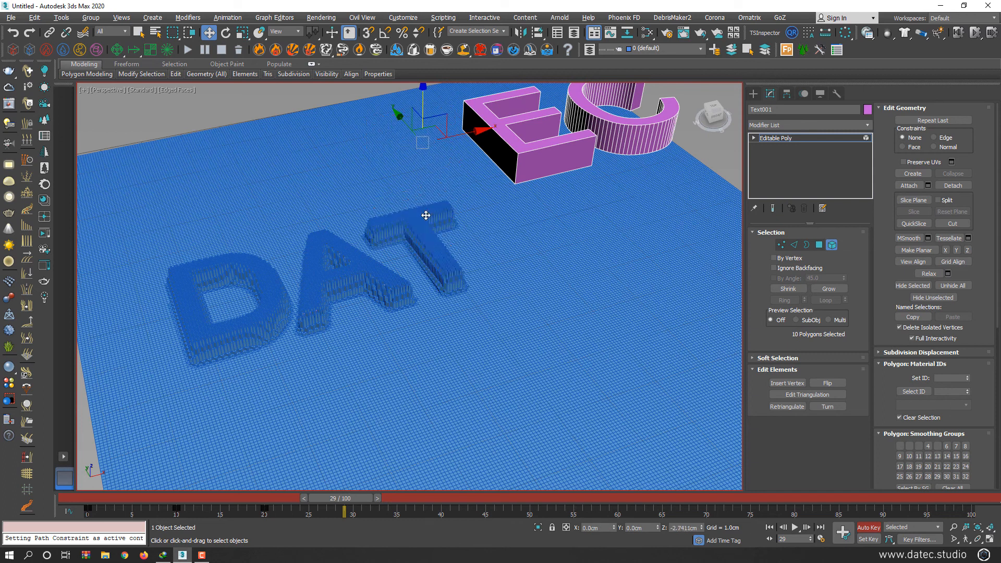
- At frame 40, lower the letter E element into the plane by about 2.39 cm
left_click(442, 500)
left_click(516, 151)
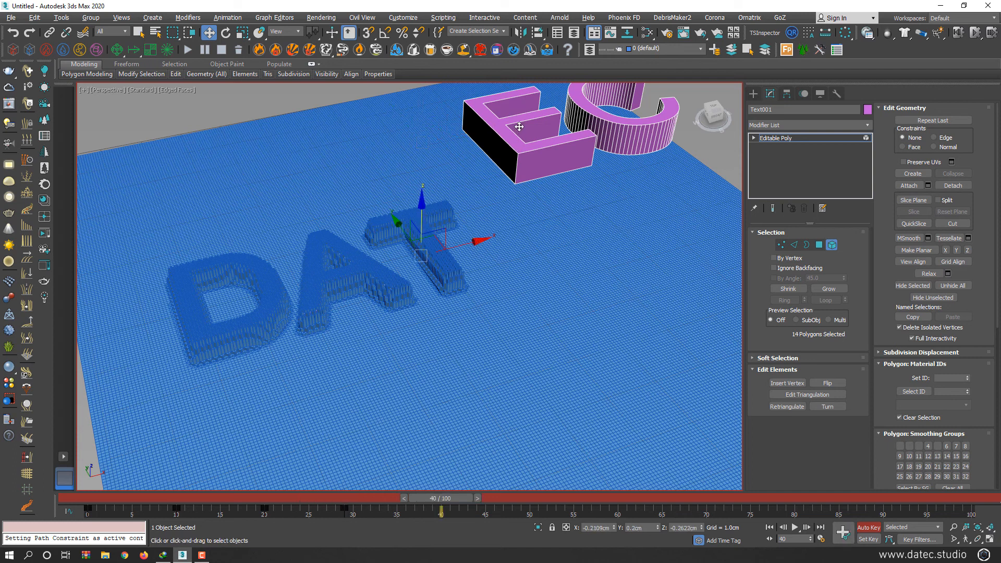
left_click_drag(524, 183, 525, 193)
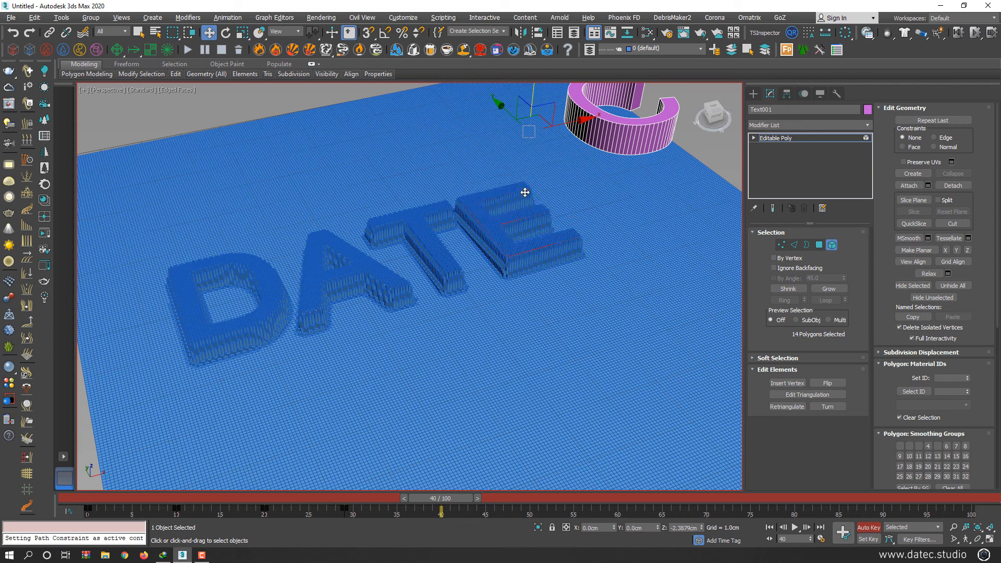
- At frame 49, lower the letter C element into the plane by about 2.35 cm and turn off Auto Key
left_click(529, 498)
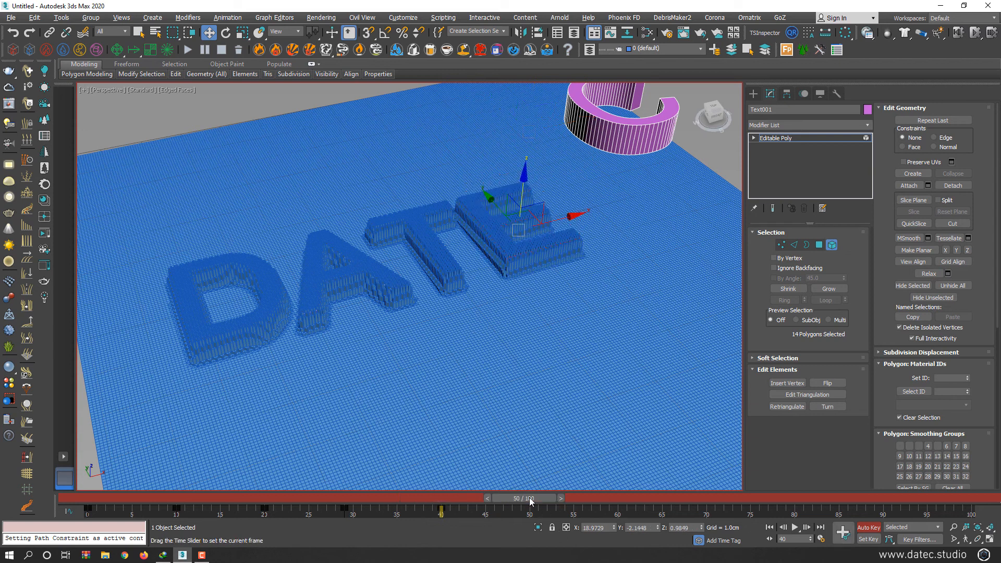
left_click_drag(541, 495, 532, 495)
left_click(619, 123)
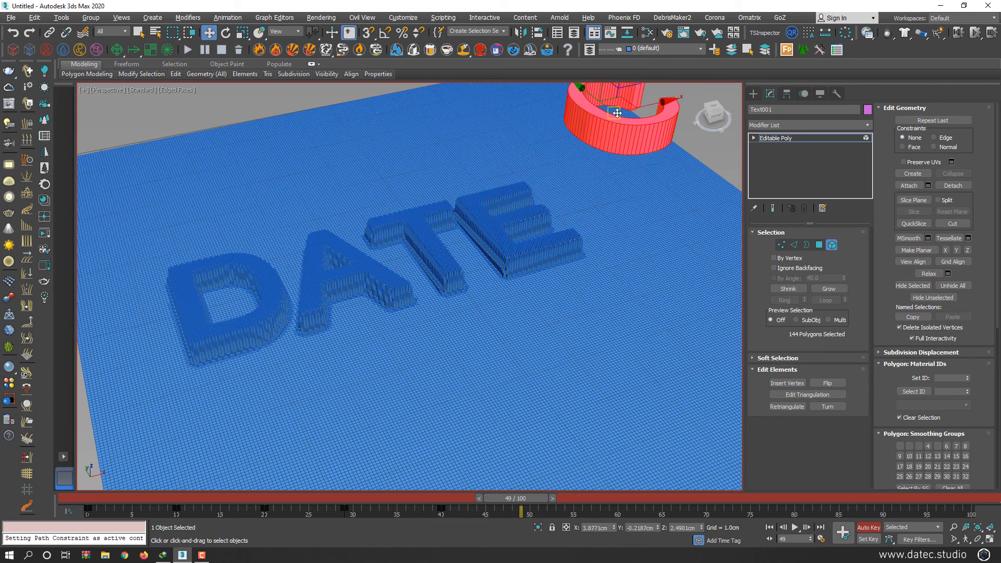
left_click_drag(619, 91, 616, 184)
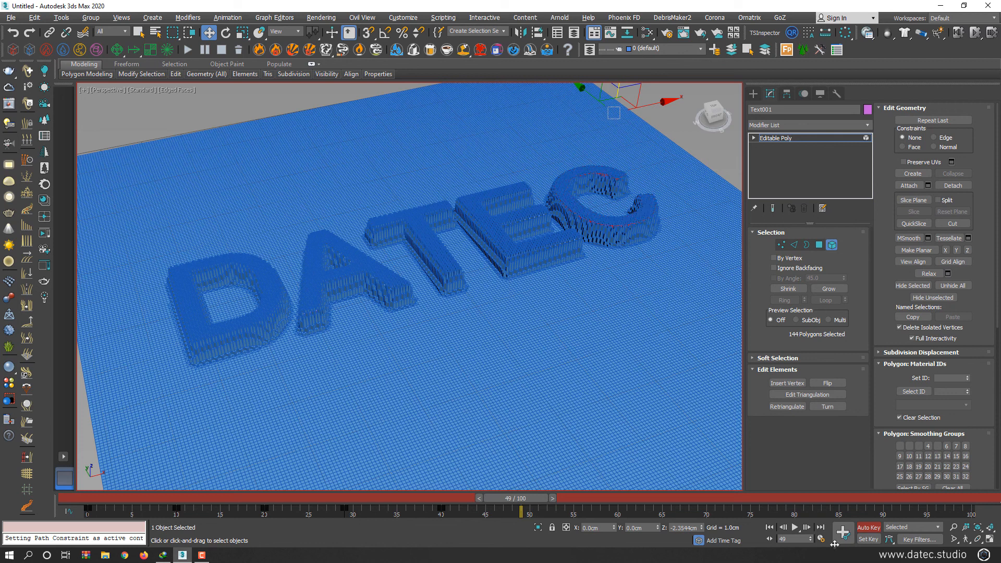
left_click(860, 528)
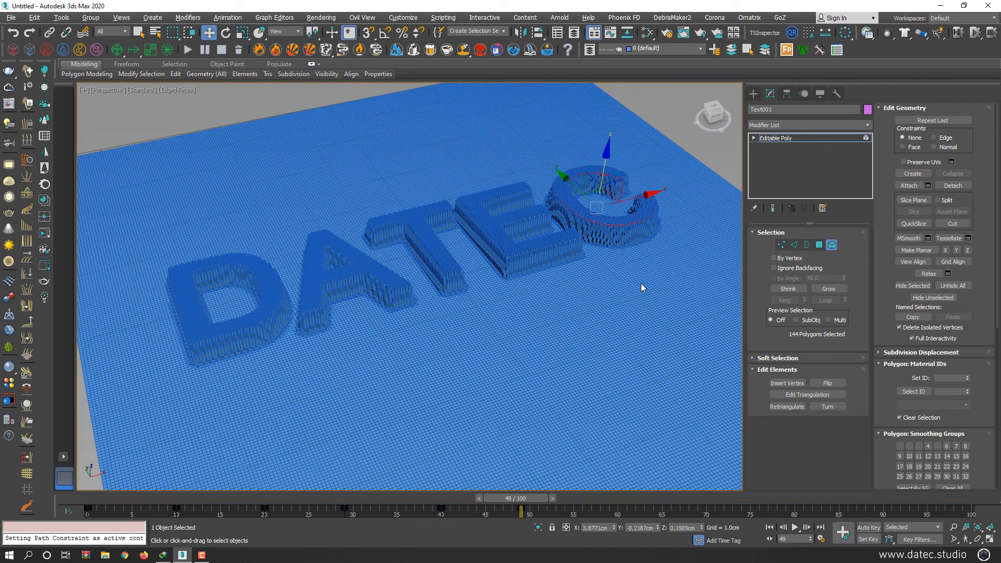
- Leave element editing, return to frame 0 and set the text's object properties to Display as Box and not Renderable
left_click(831, 245)
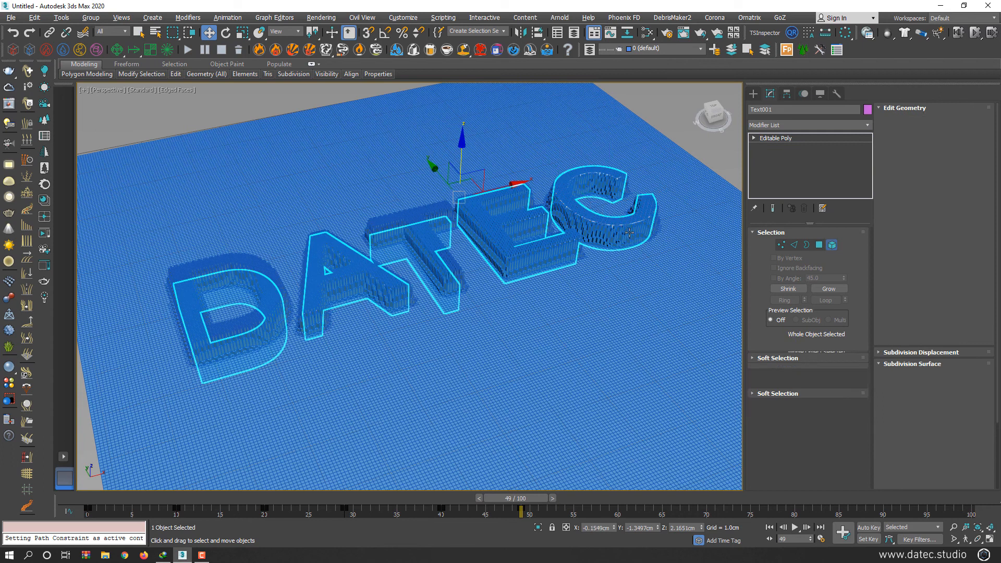
left_click(114, 501)
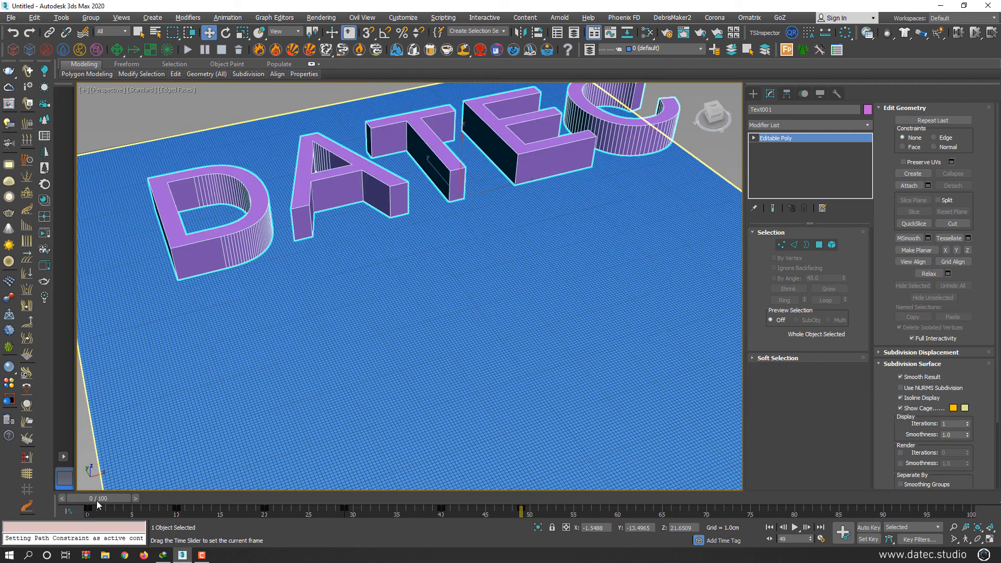
right_click(365, 179)
left_click(389, 255)
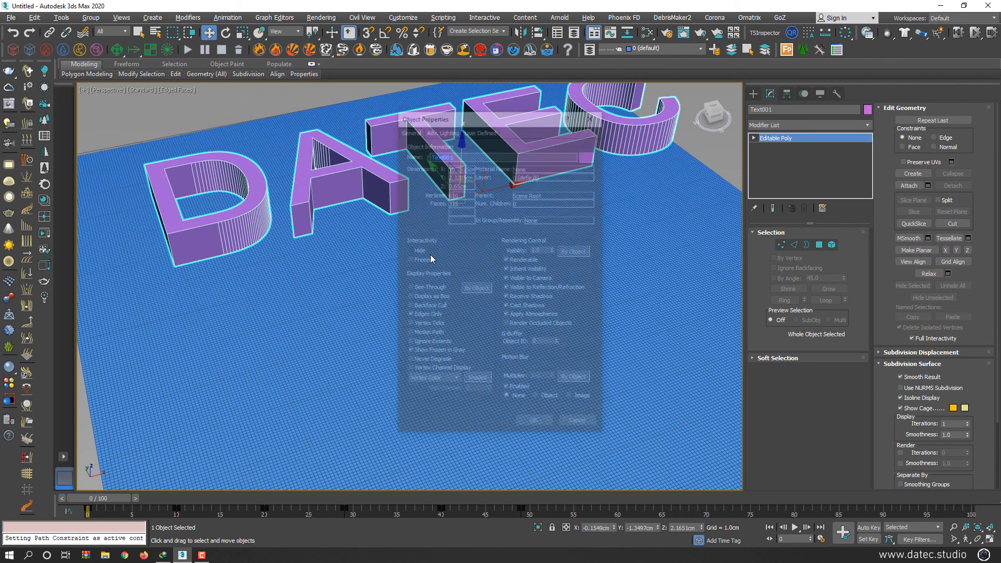
left_click(519, 260)
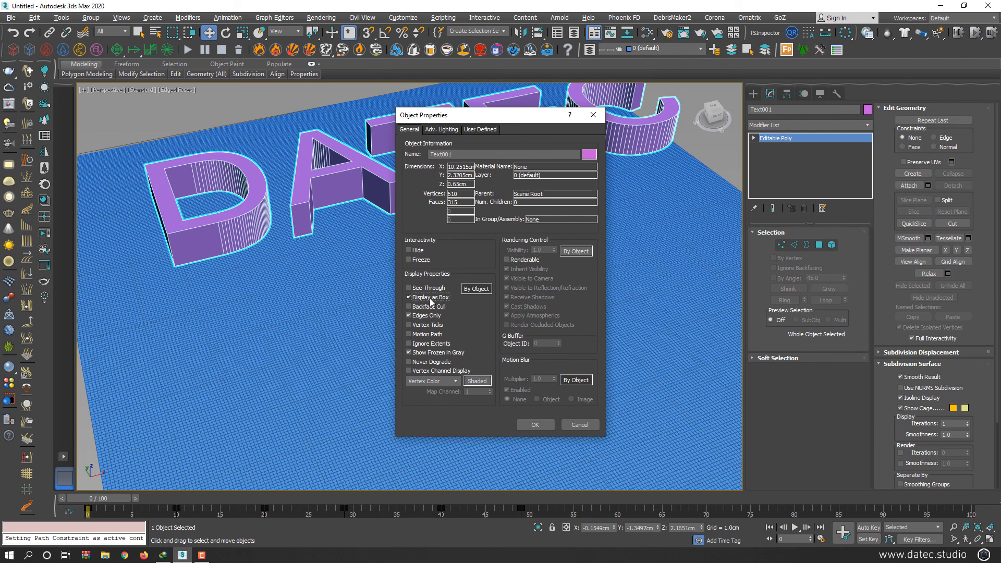
left_click(535, 425)
- Hide the DATEC text and play the animation of the letters rising from the plane, returning to frame 0
right_click(591, 151)
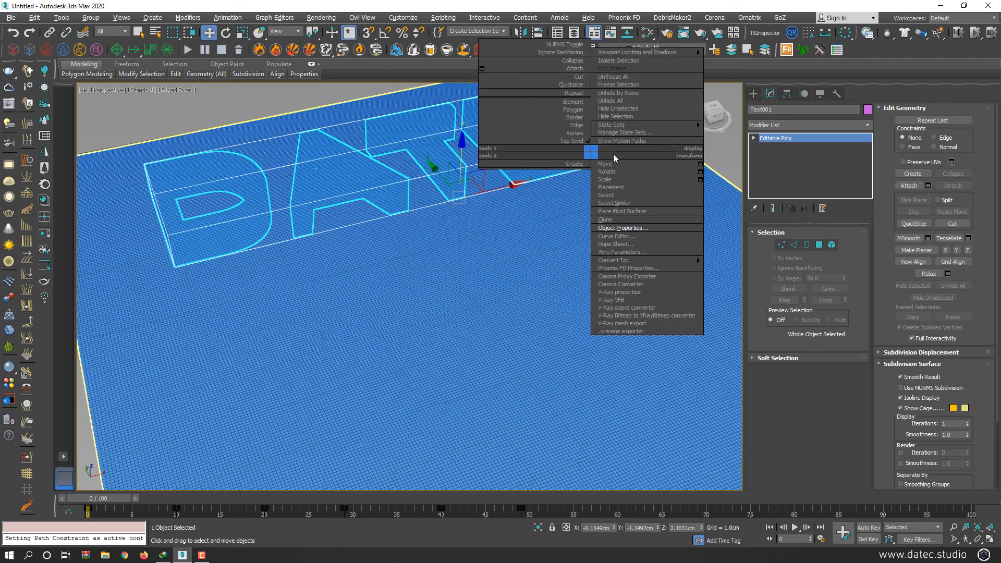
left_click(632, 121)
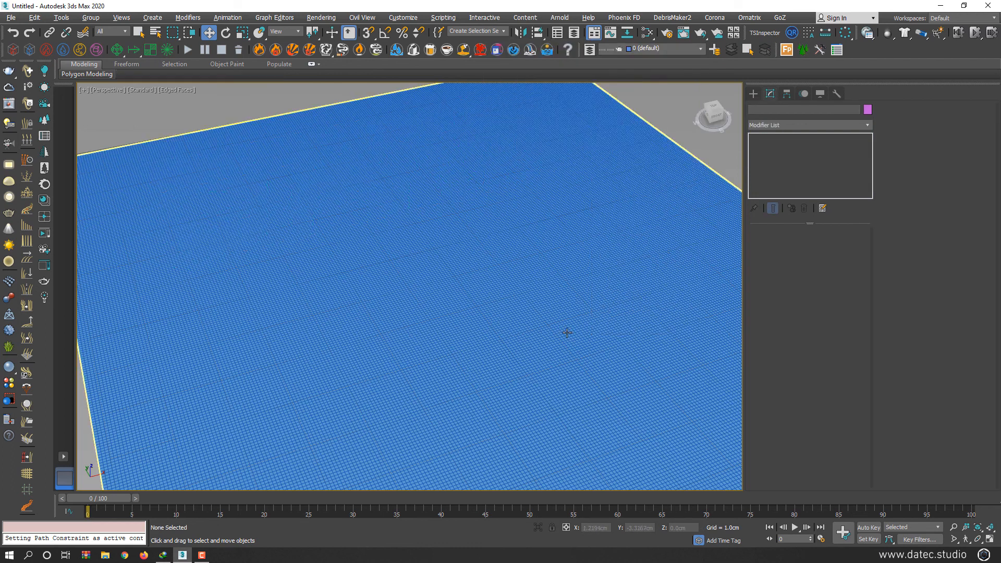
key("/")
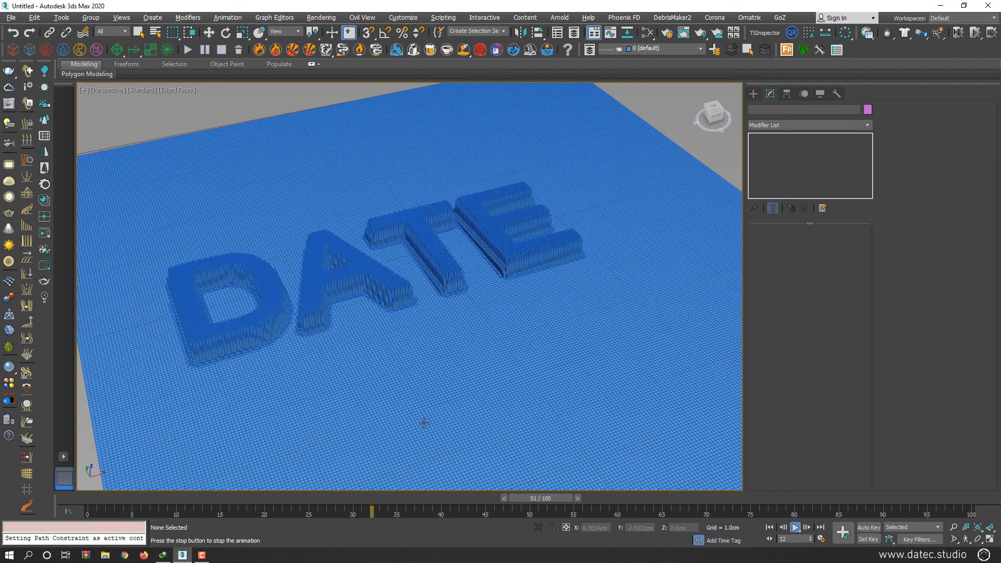
left_click_drag(541, 499, 105, 499)
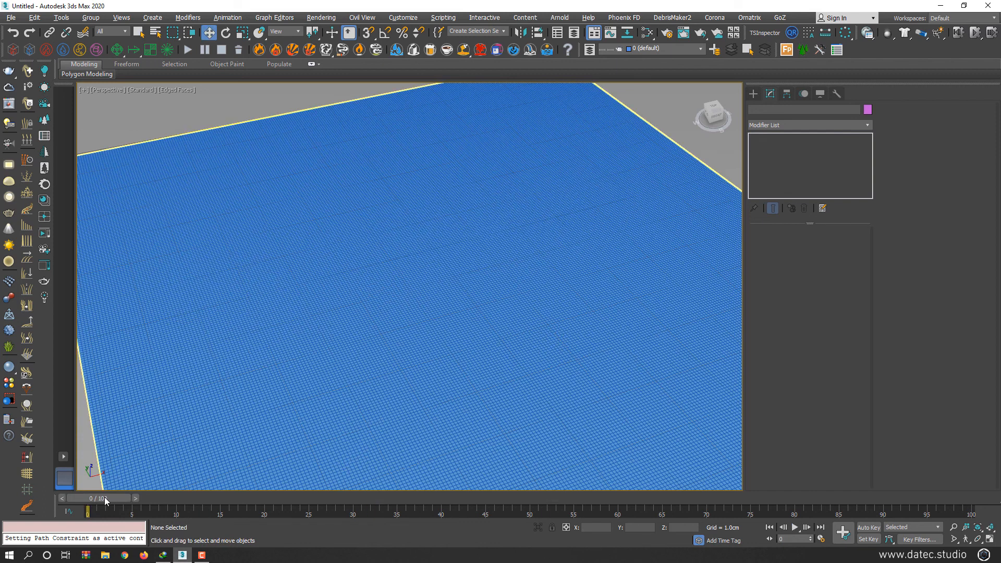
- Turn off Edged Faces and step through the animation from frame 0 to examine how the D and A letters emerge
left_click_drag(104, 496, 233, 499)
key("F4")
key("w")
key("period")
key("period")
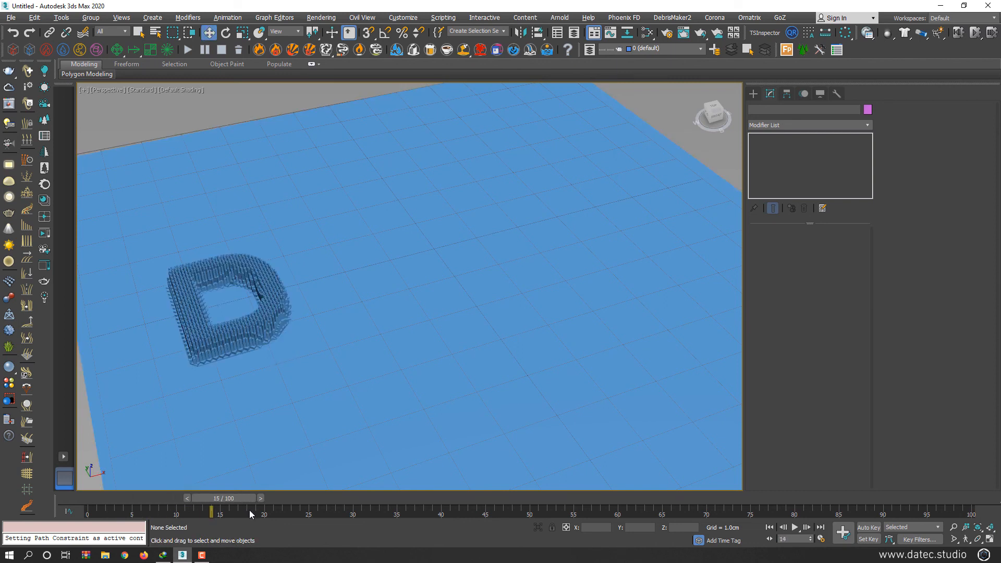
key("period")
key("period")
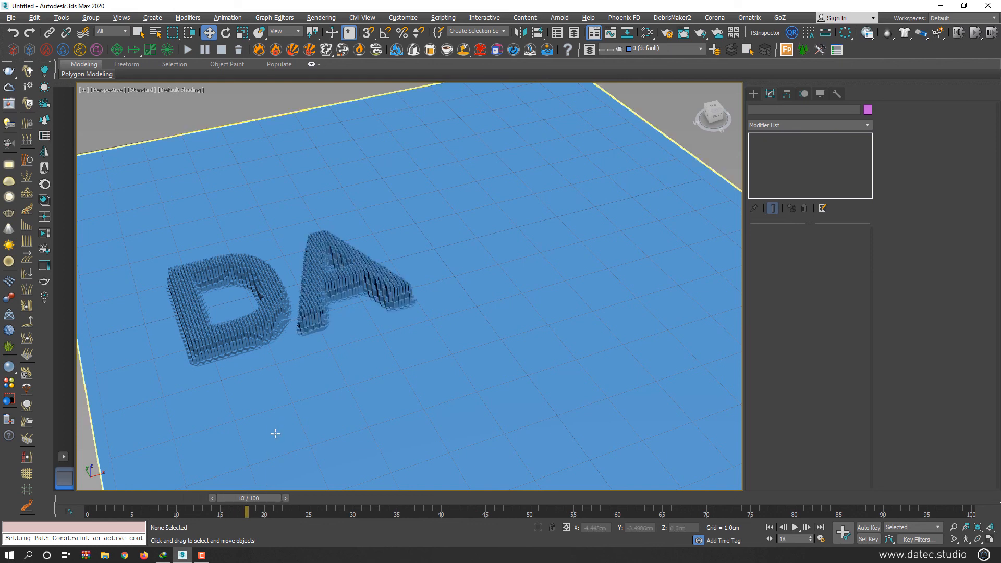
- Switch the perspective viewport to Clay shading and advance the animation to frame 20
left_click(180, 90)
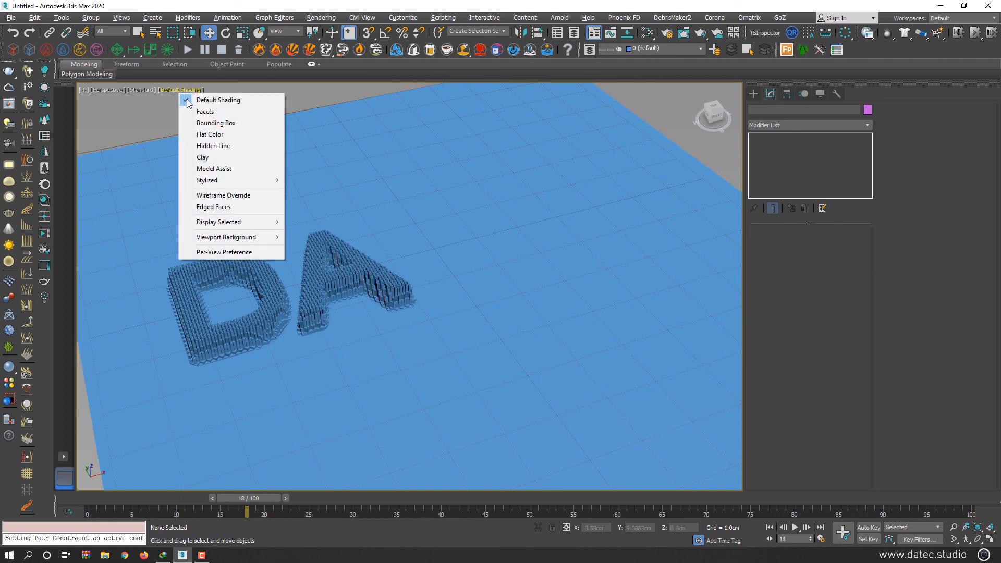
left_click(220, 157)
key("period")
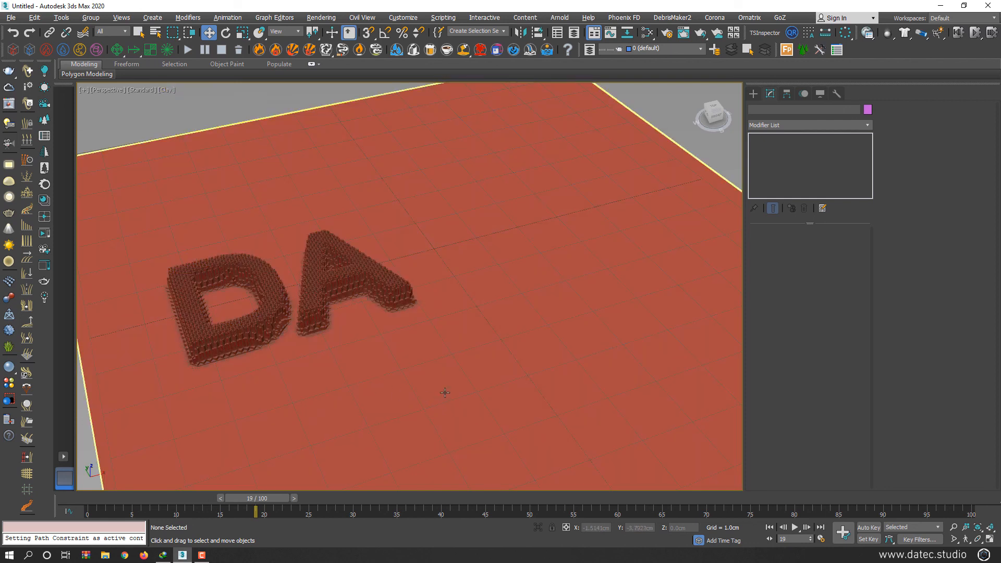
key("period")
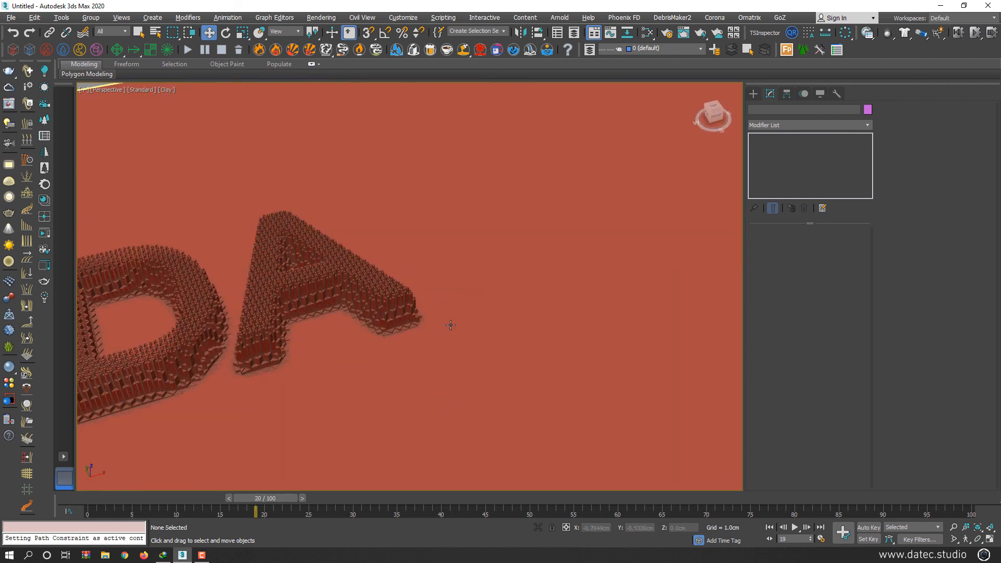
- Step frame by frame from frame 20 to frame 30 to examine how the letter T rises from the plane
key("period")
key("period")
key("period")
key("period")
key("period")
key("period")
key("period")
key("period")
key("period")
key("period")
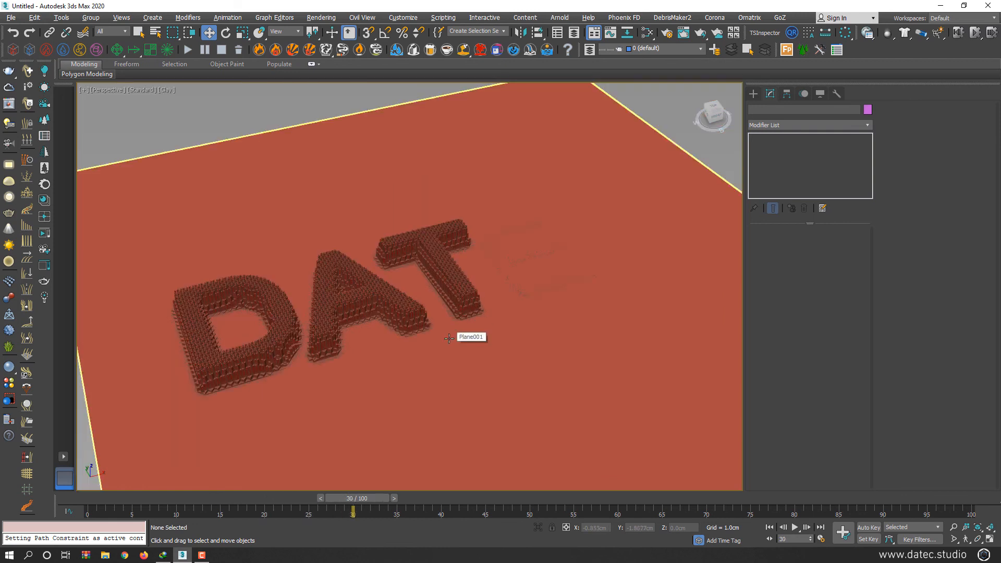
- Step the animation onward from frame 30 to frame 43 to examine how the letters E and C emerge
key("period")
key("period")
key("period")
key("period")
key("period")
key("period")
key("period")
key("period")
key("period")
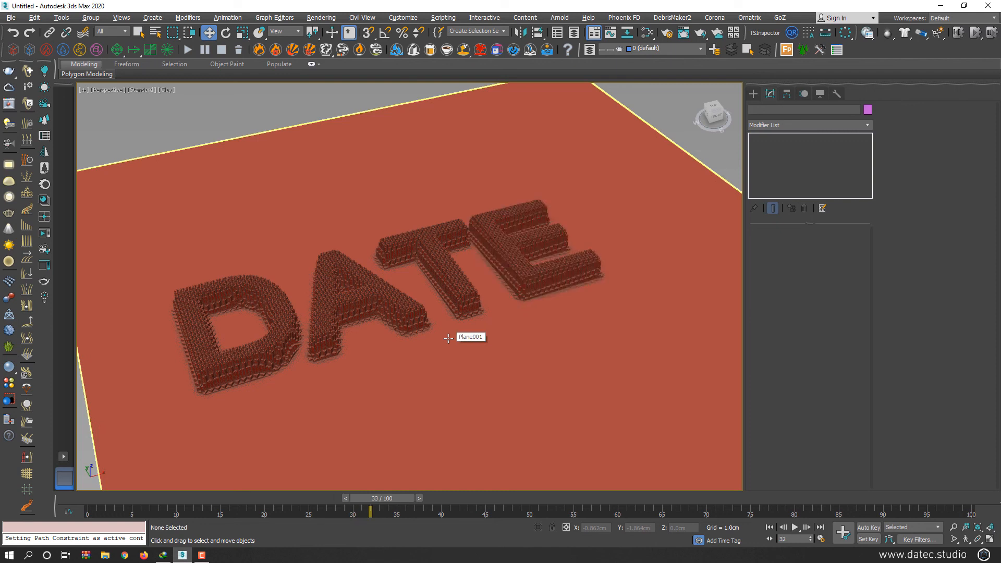
key("period")
key("period")
key("period")
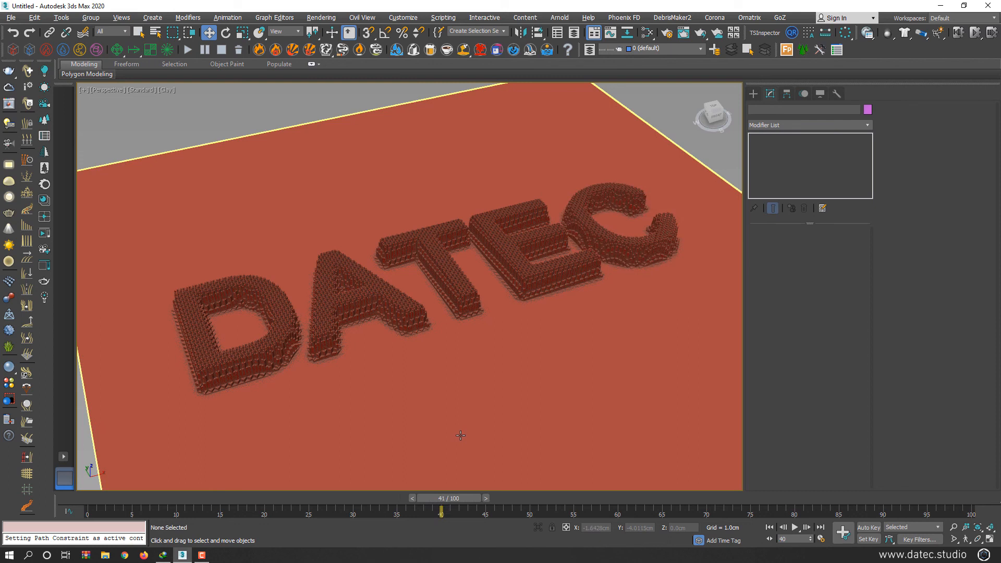
key("period")
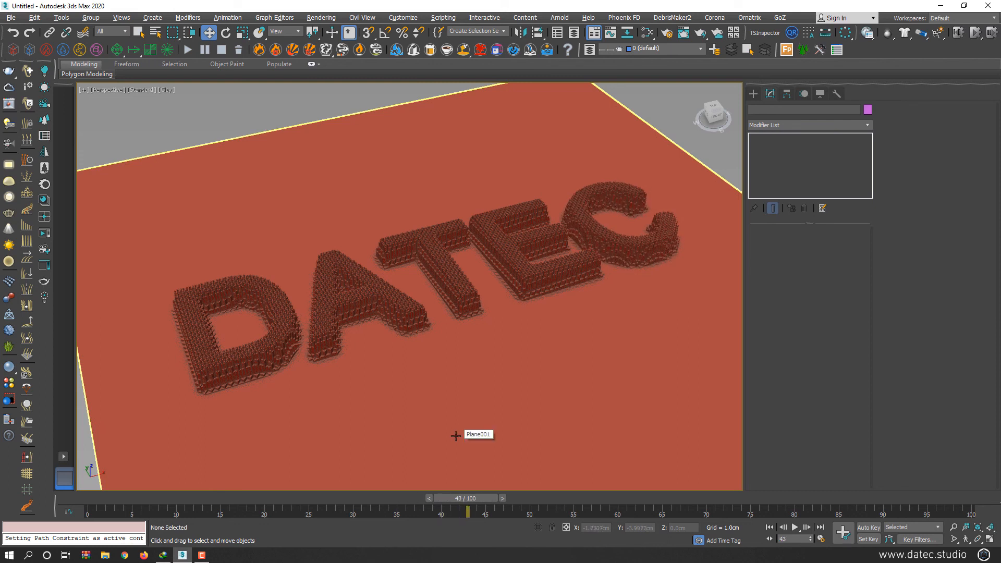